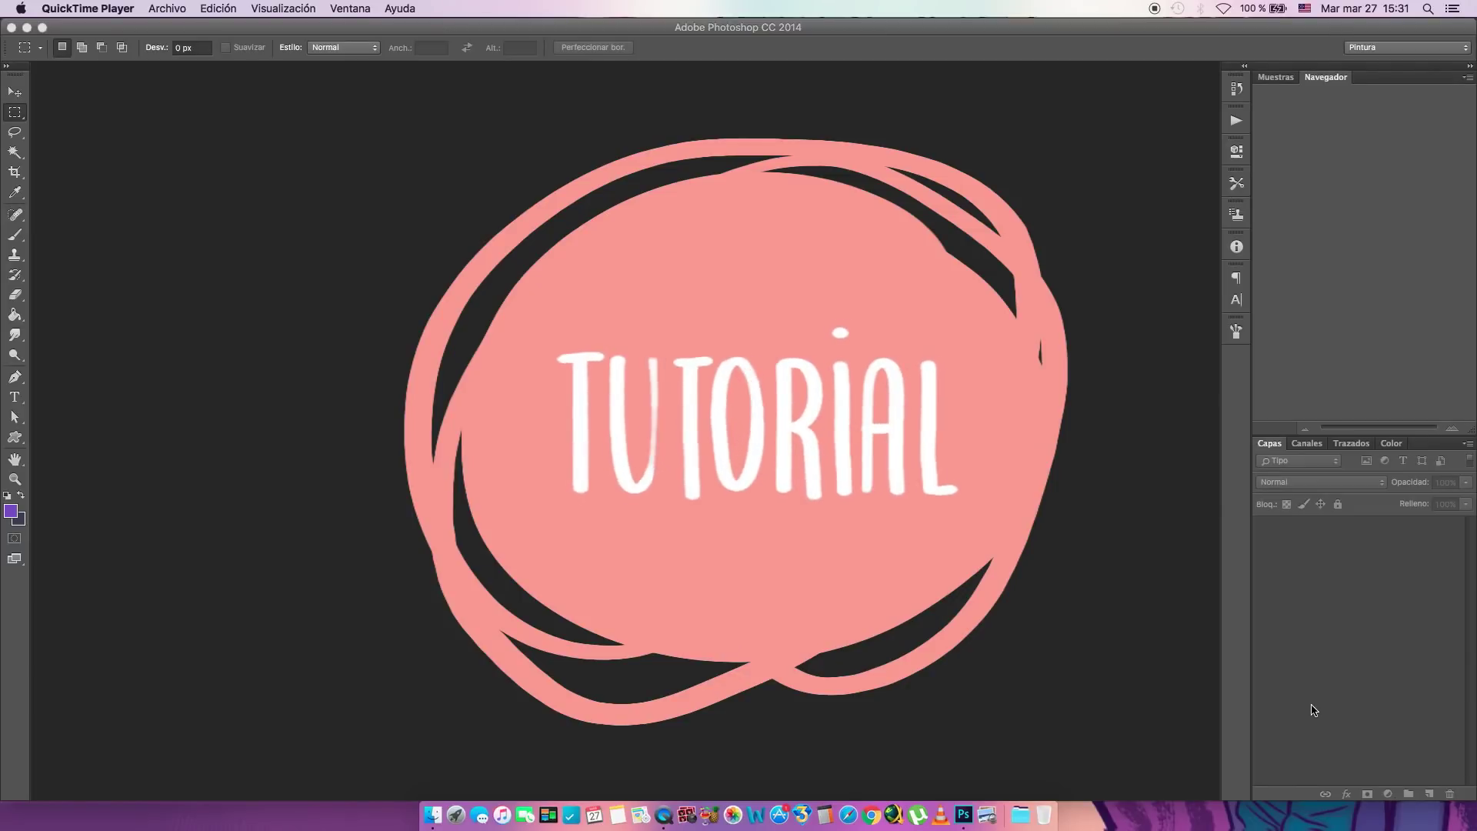
- Switch to Photoshop and open the recent file Base color for painting.psd
click(812, 36)
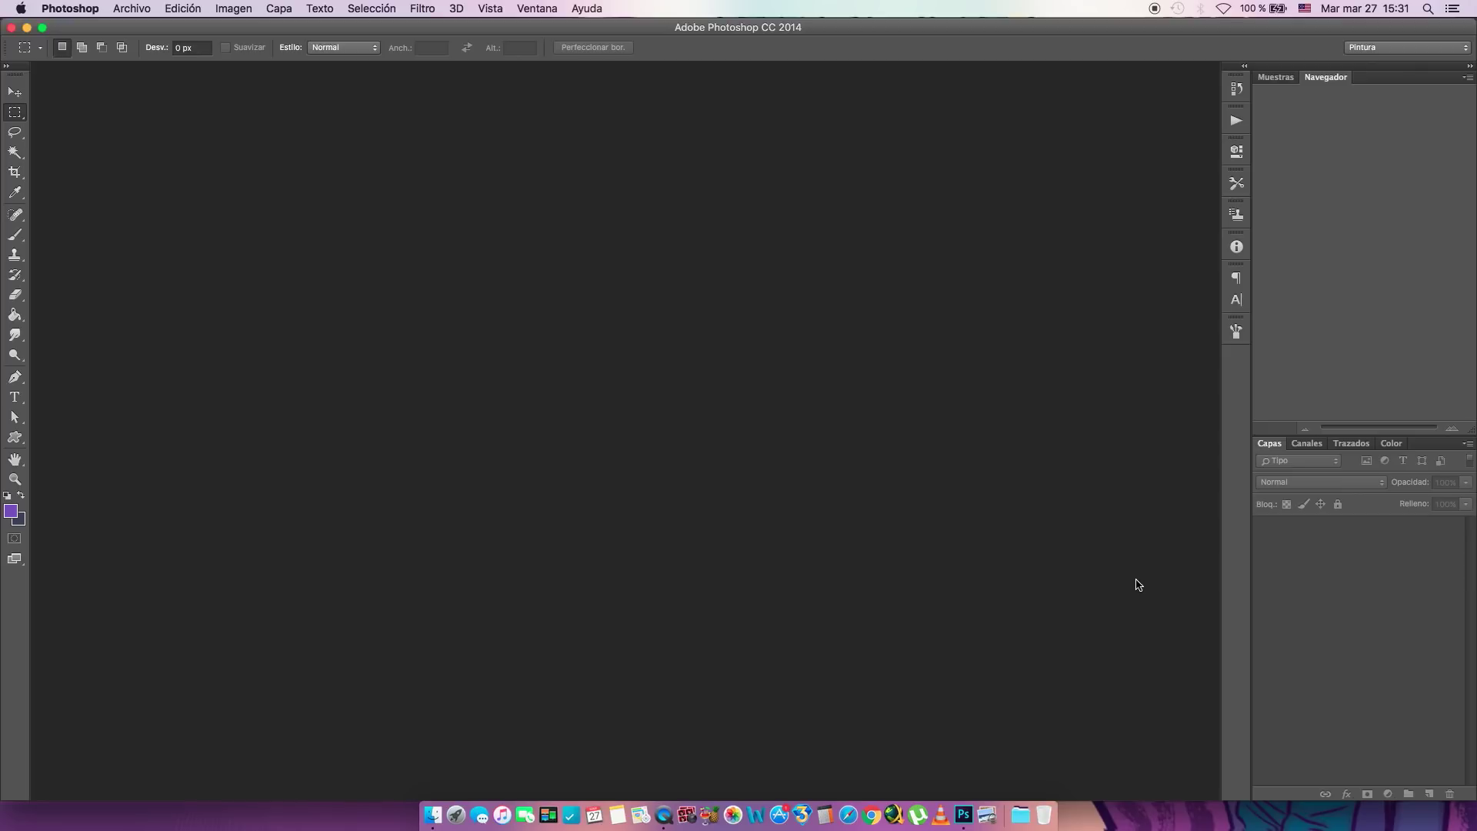
click(131, 9)
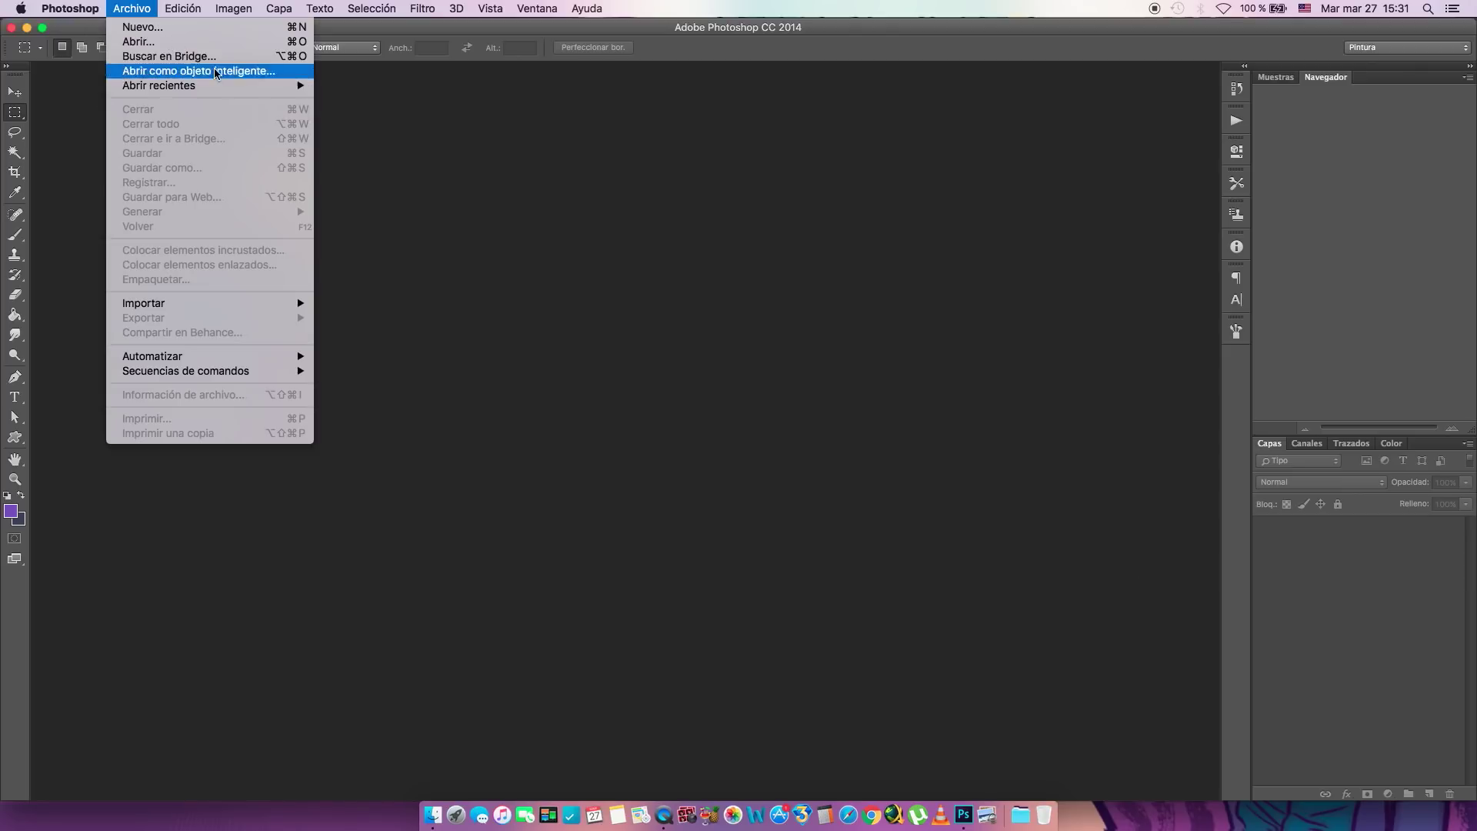
mouse_move(224, 86)
click(493, 86)
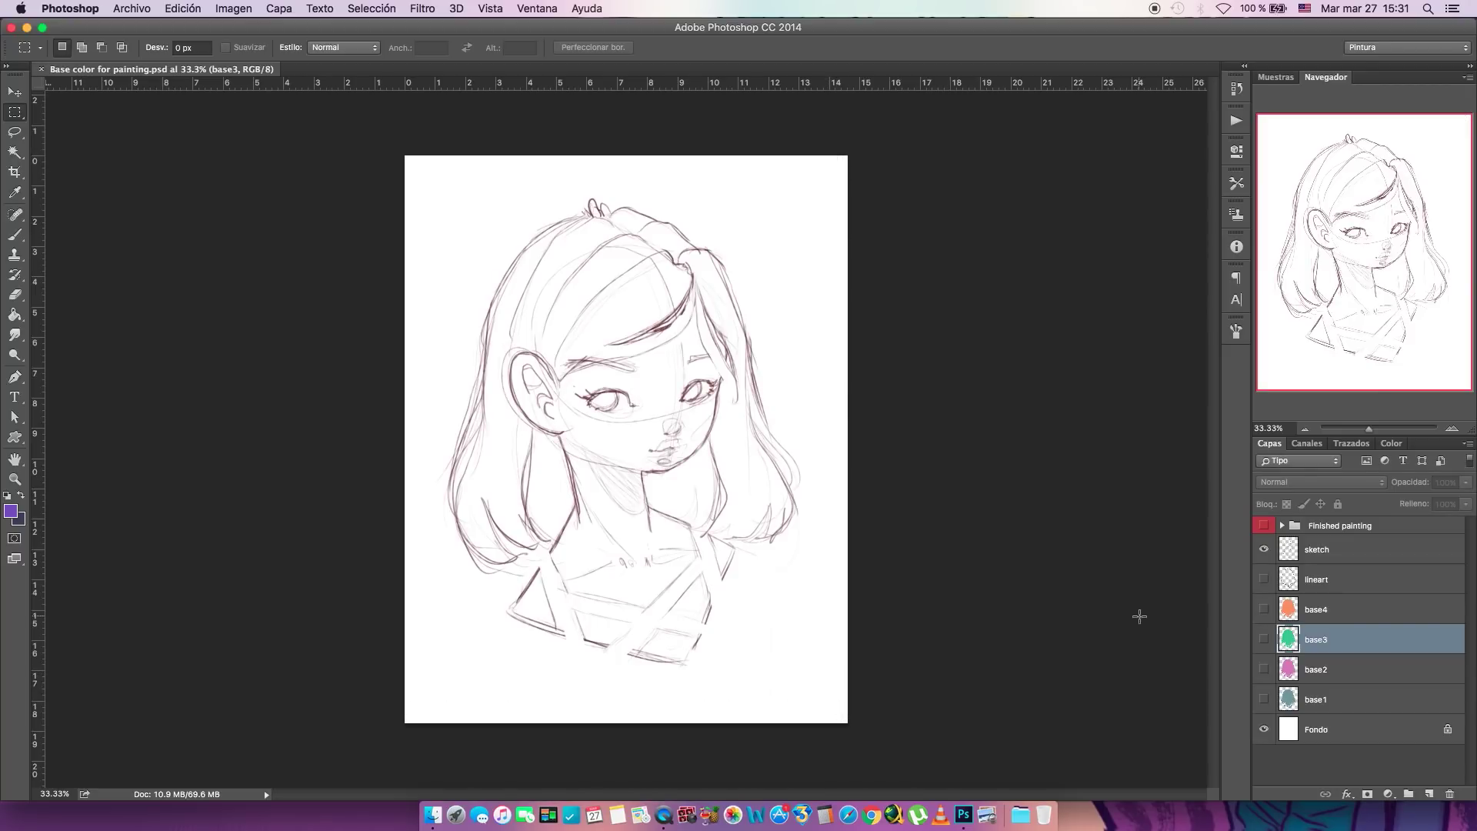
- Preview the sketch, base1, base2, base3, base4 and lineart layers by toggling their visibility, leaving only the sketch over the background
click(1313, 552)
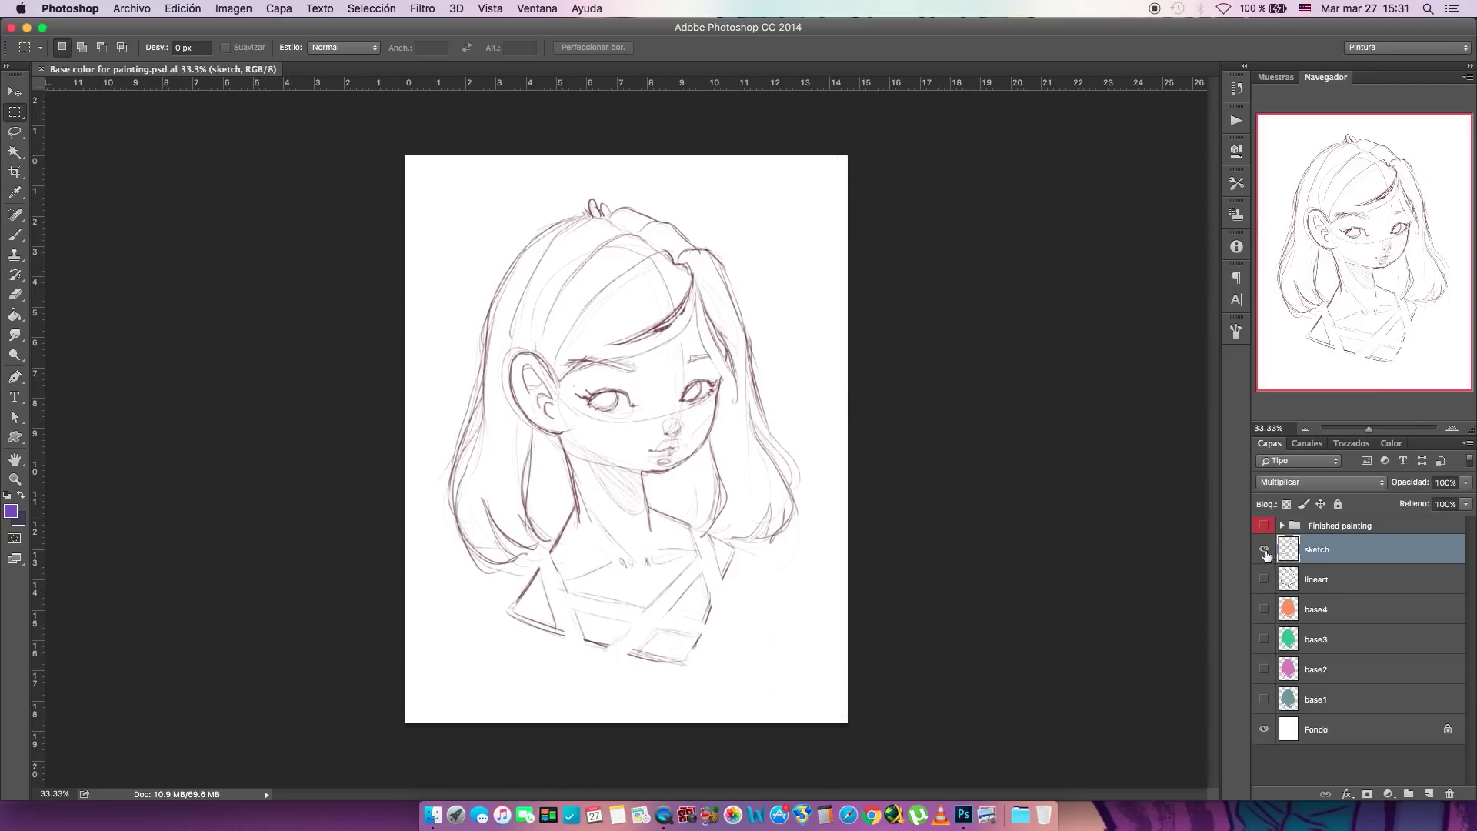
click(1264, 550)
click(1265, 550)
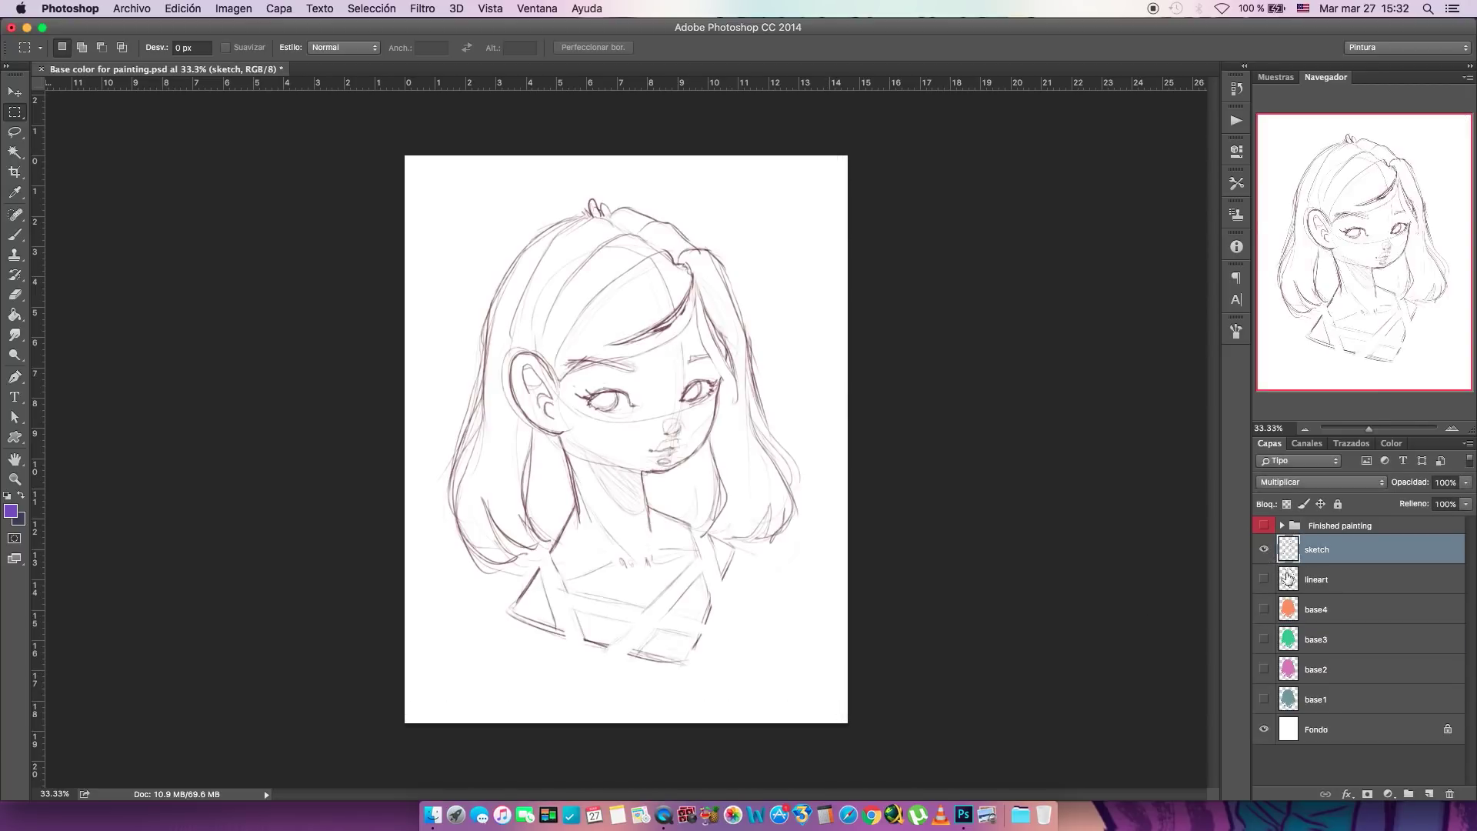
click(1264, 700)
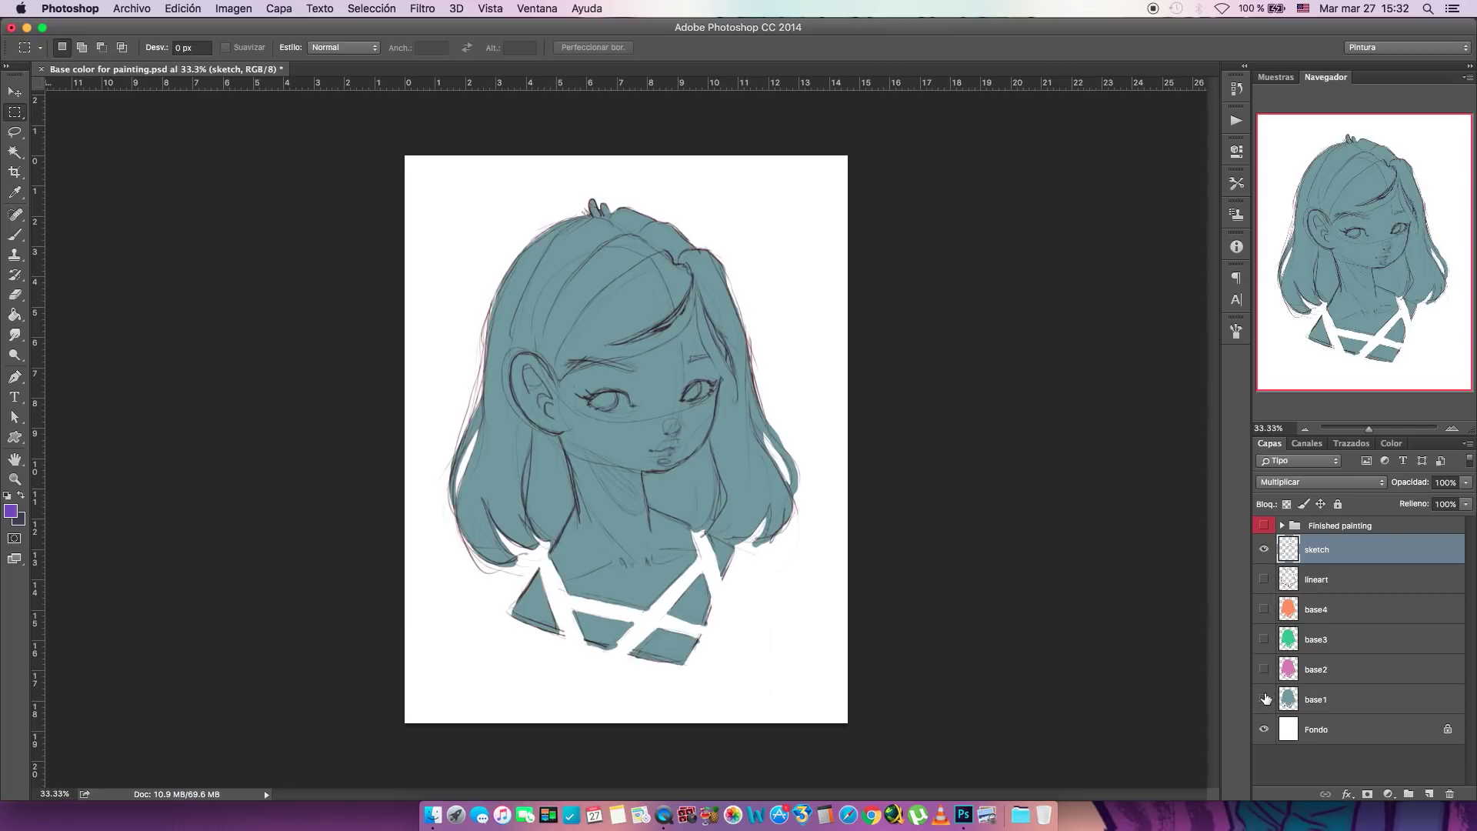
click(1265, 700)
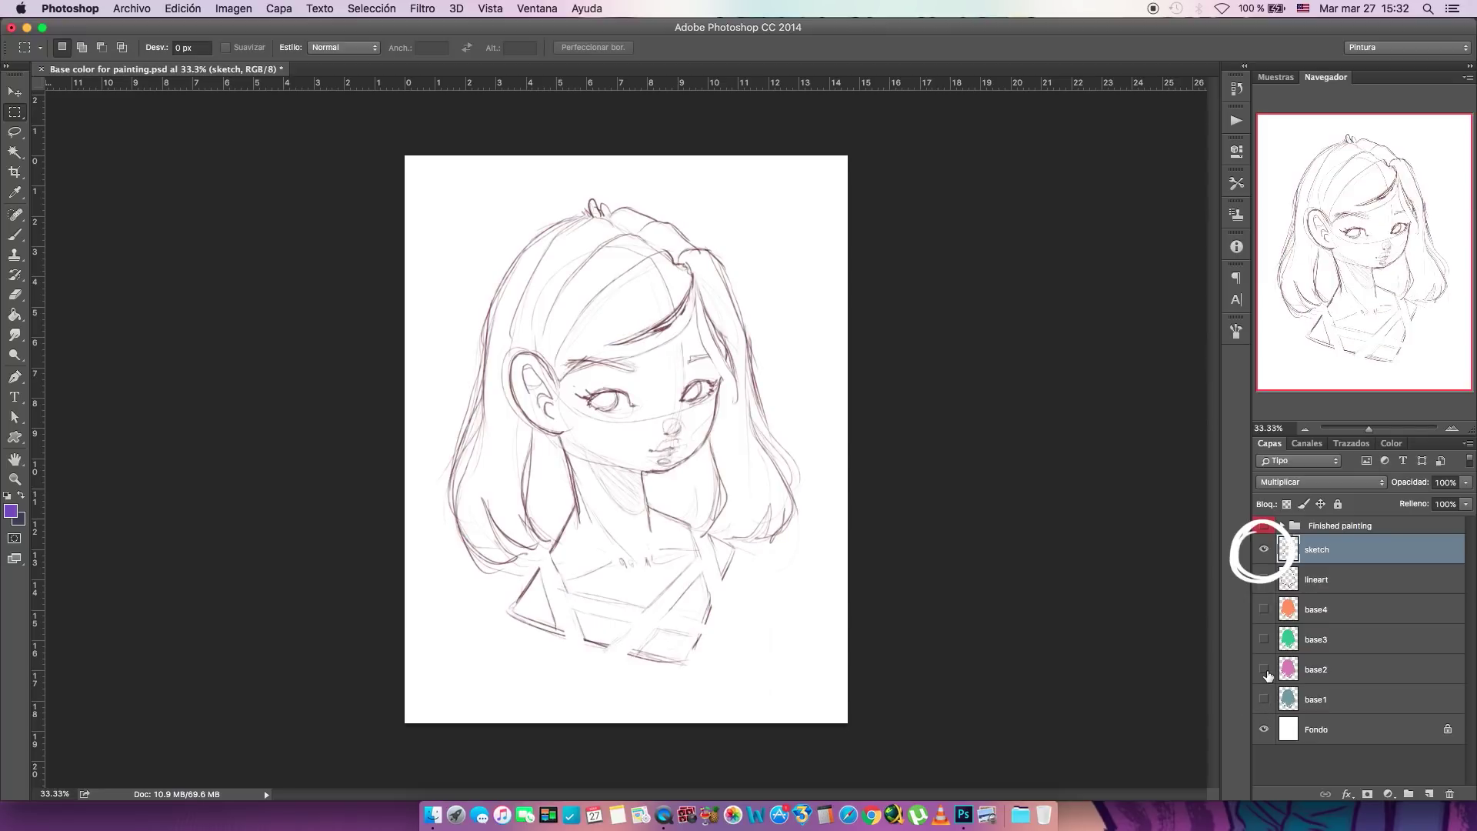
click(1264, 670)
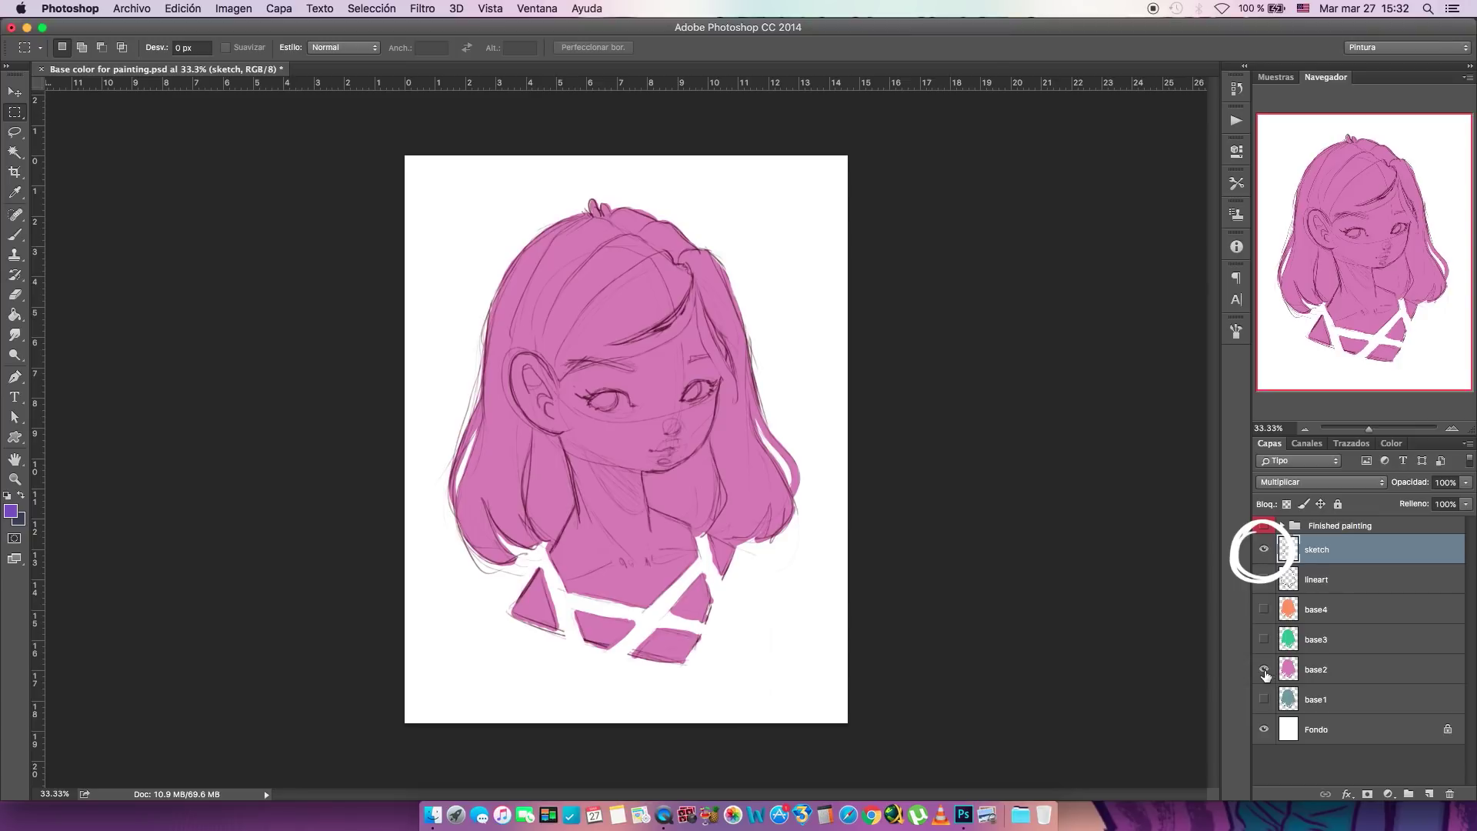
click(1265, 670)
click(1264, 640)
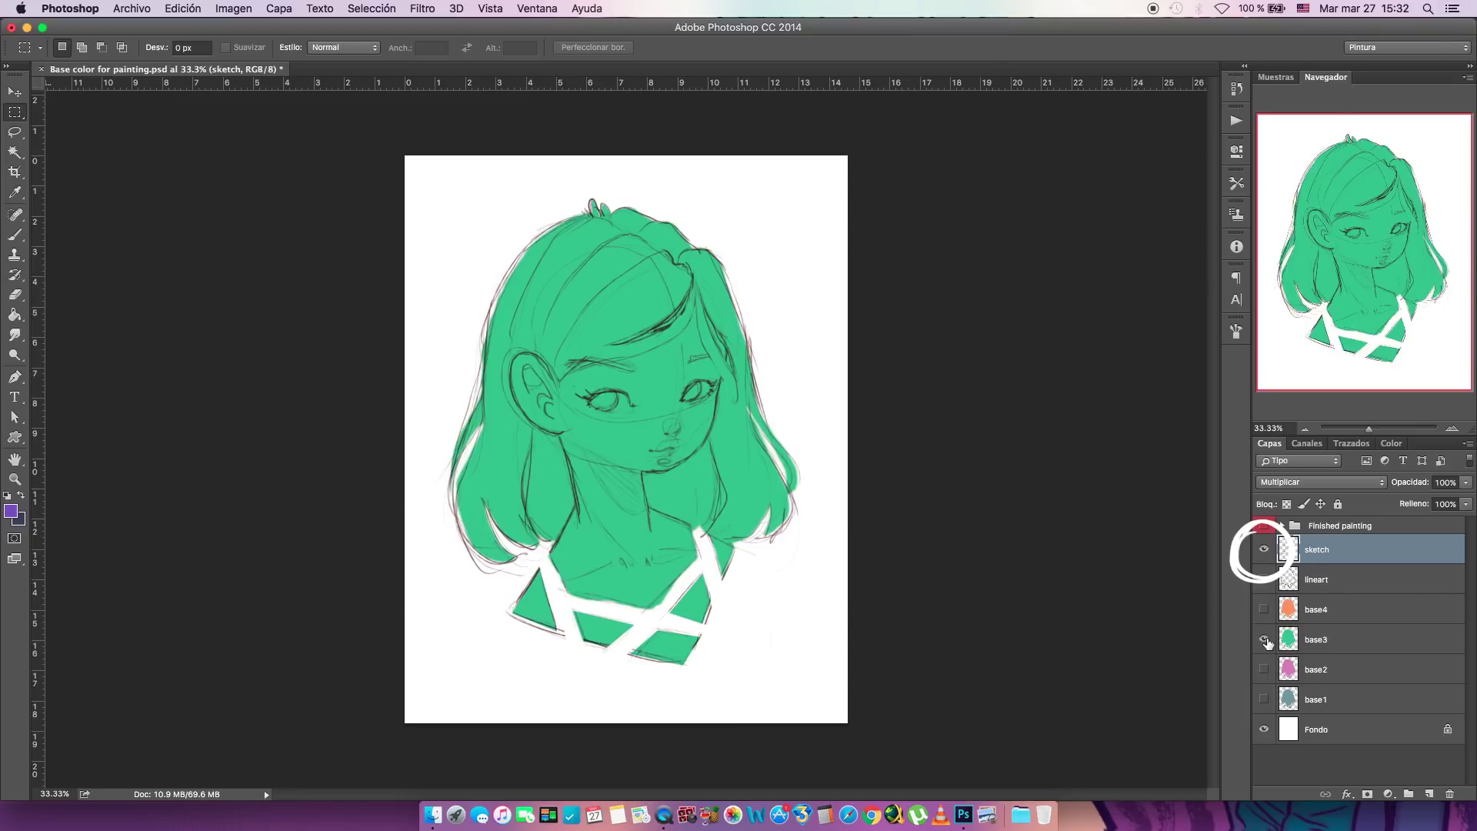
click(1264, 639)
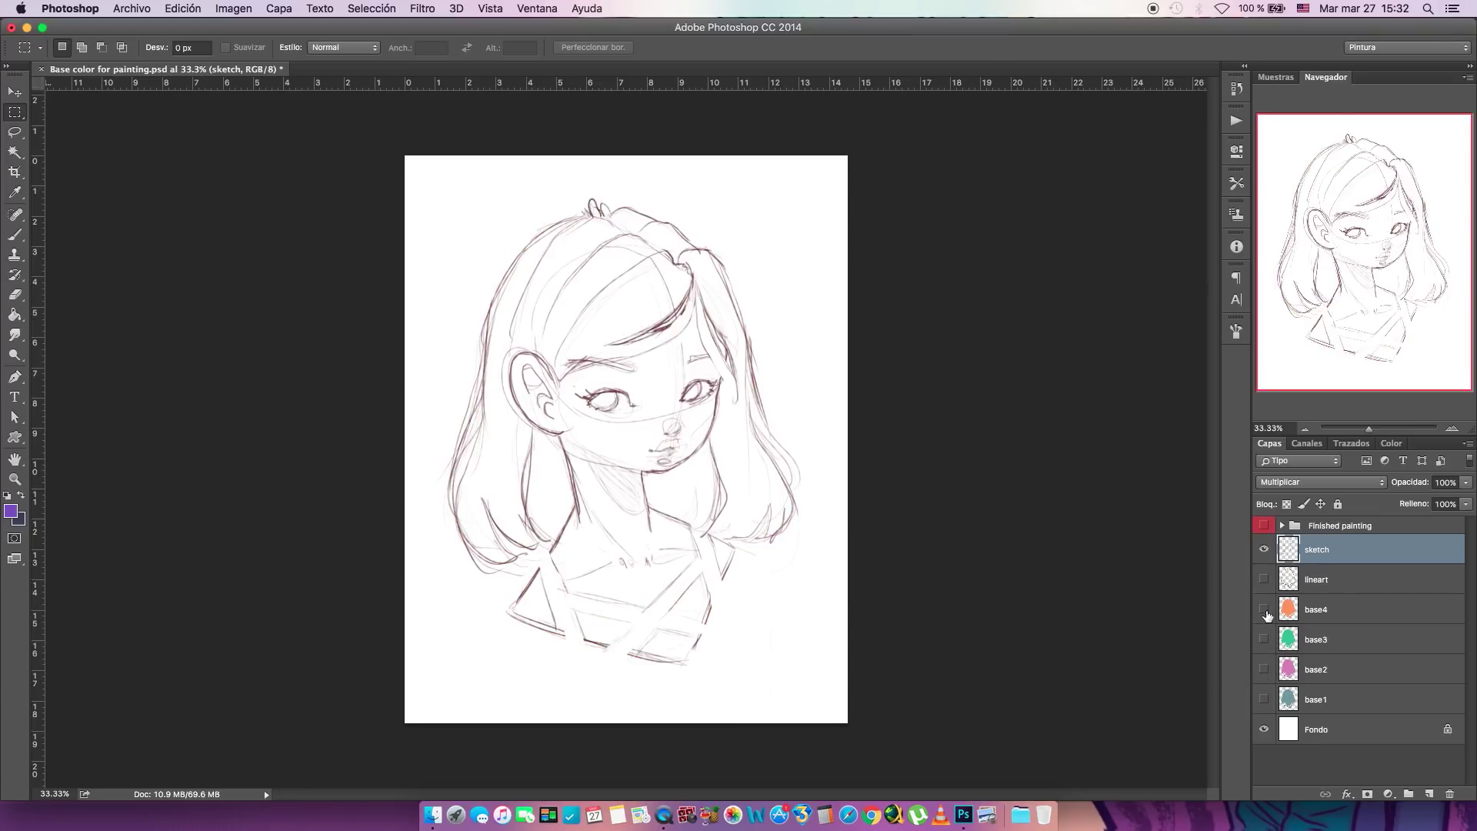
click(1265, 610)
click(1264, 579)
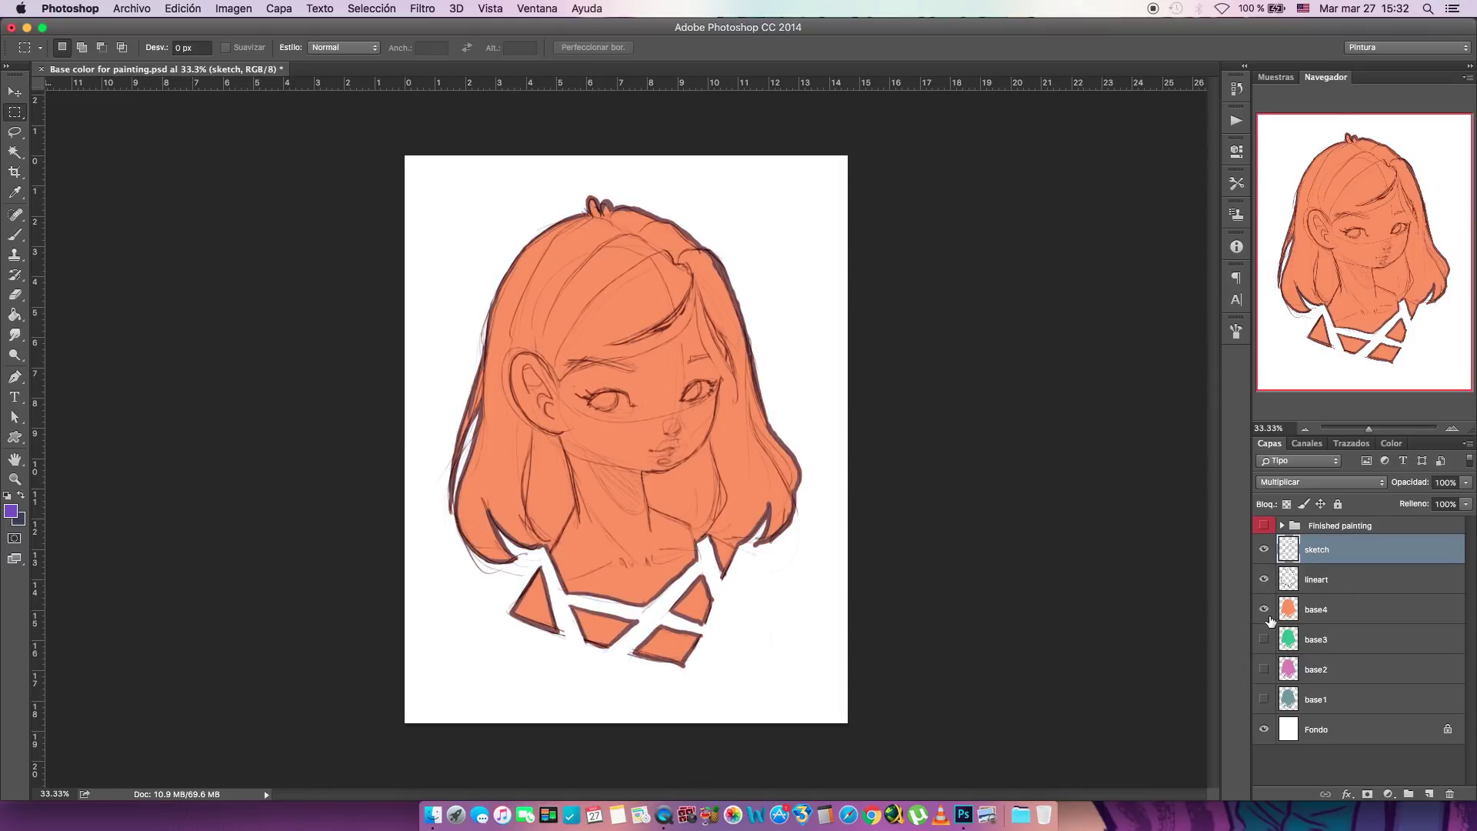
drag(1265, 579, 1264, 609)
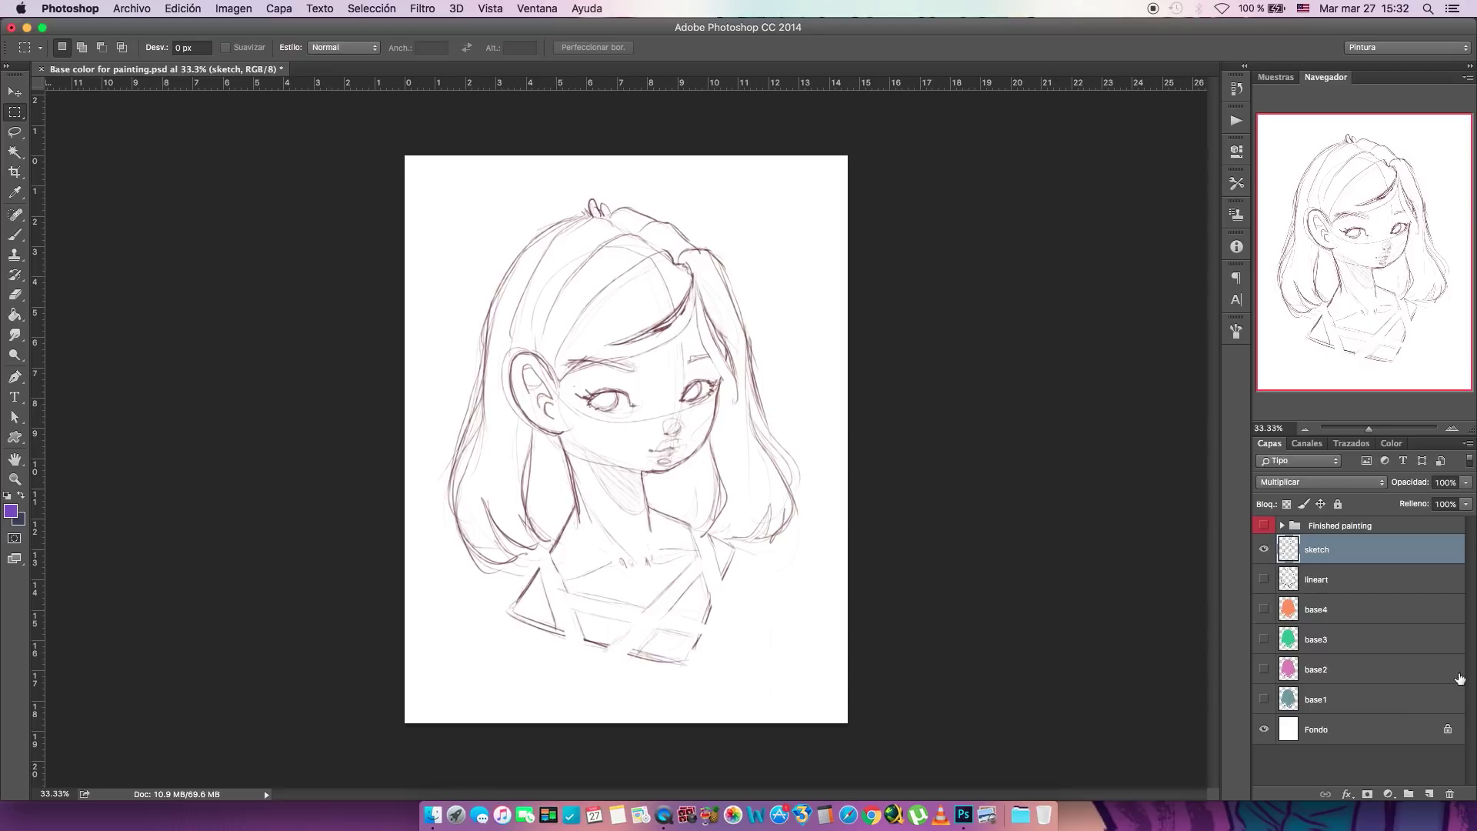
- Show the base1 layer and delete the lineart, base4, base3 and base2 layers
click(1264, 700)
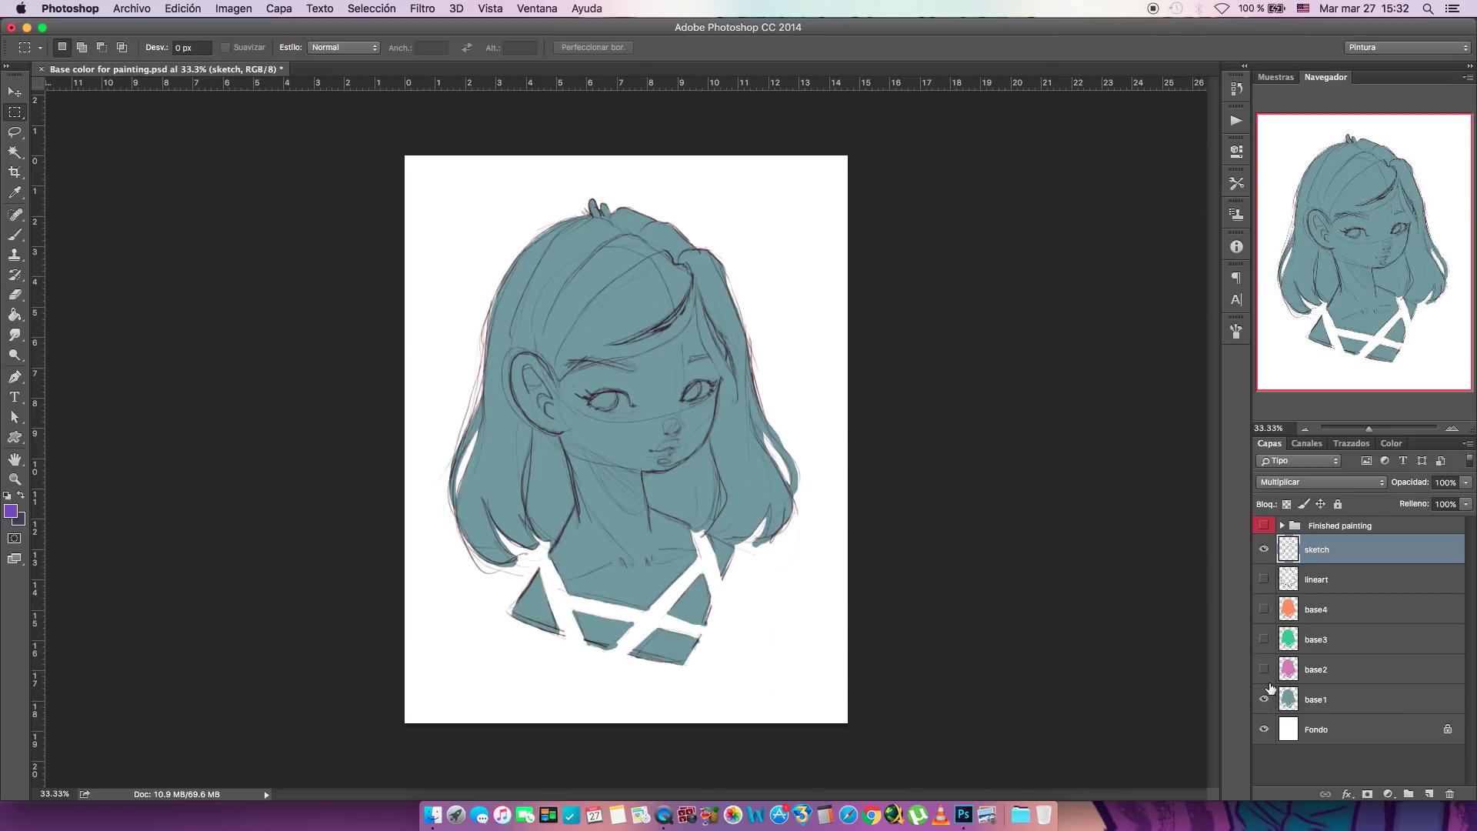
click(1341, 580)
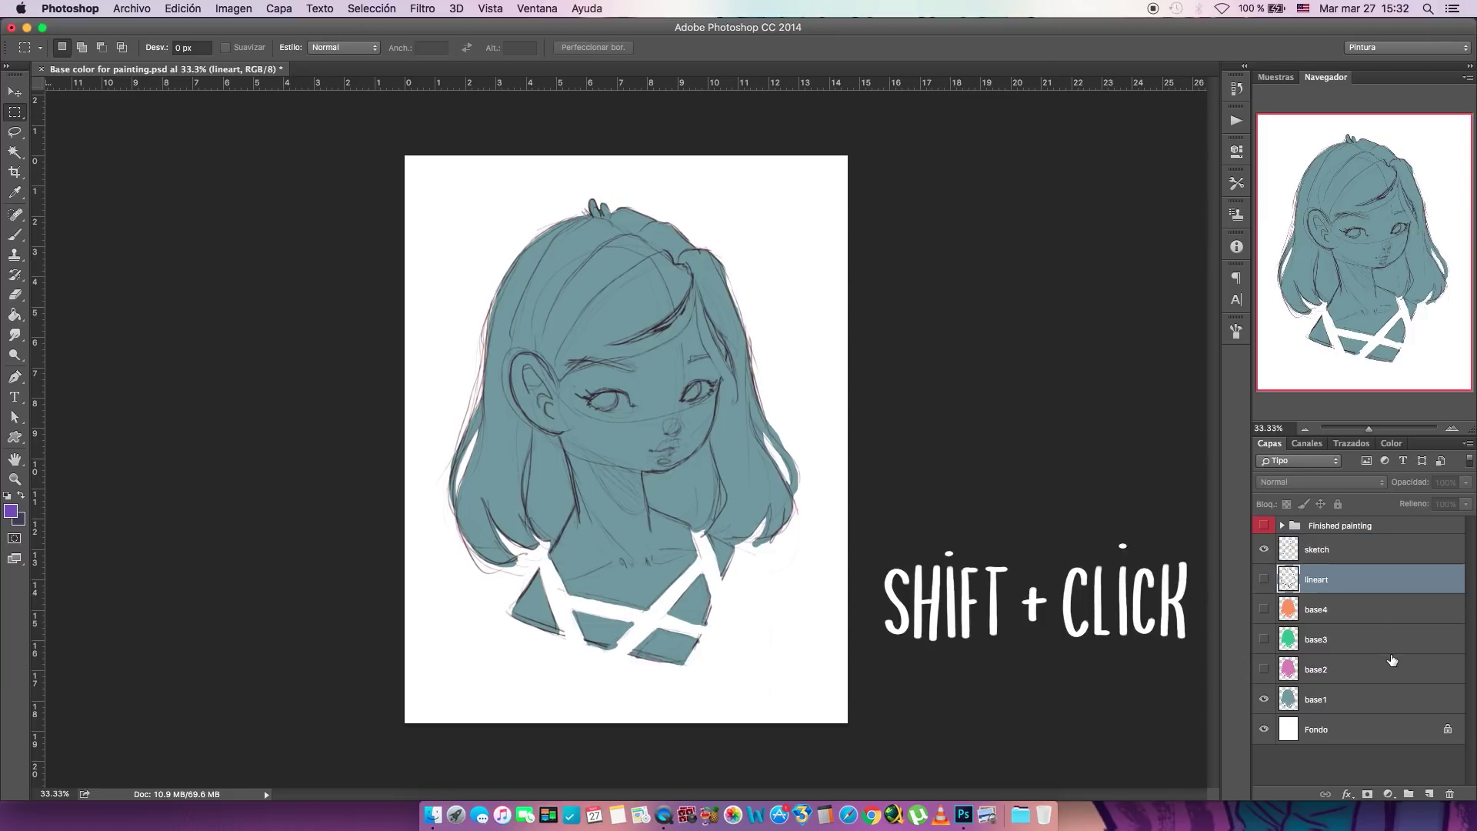
shift+click(1375, 672)
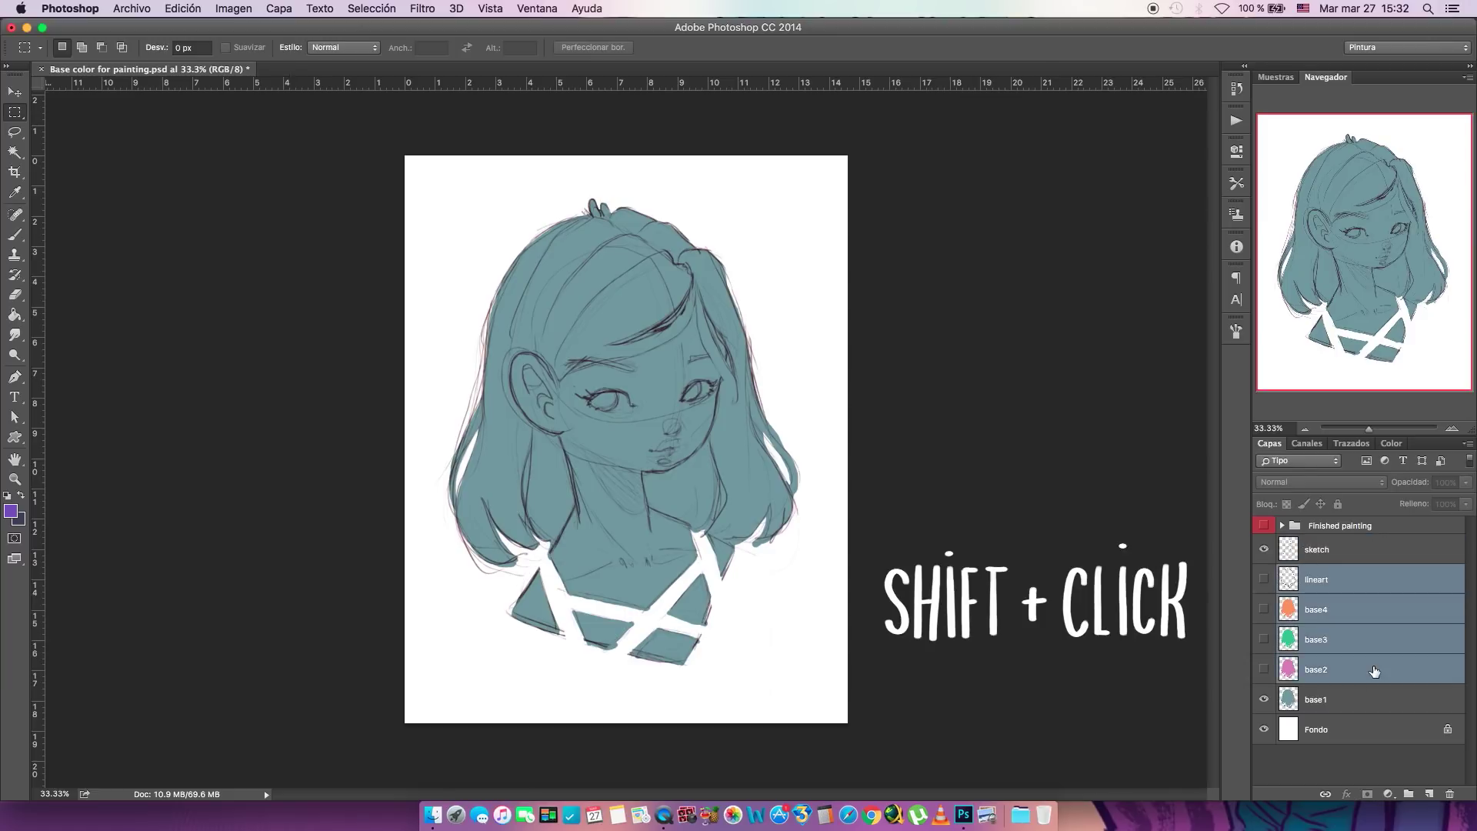
drag(1396, 648, 1450, 794)
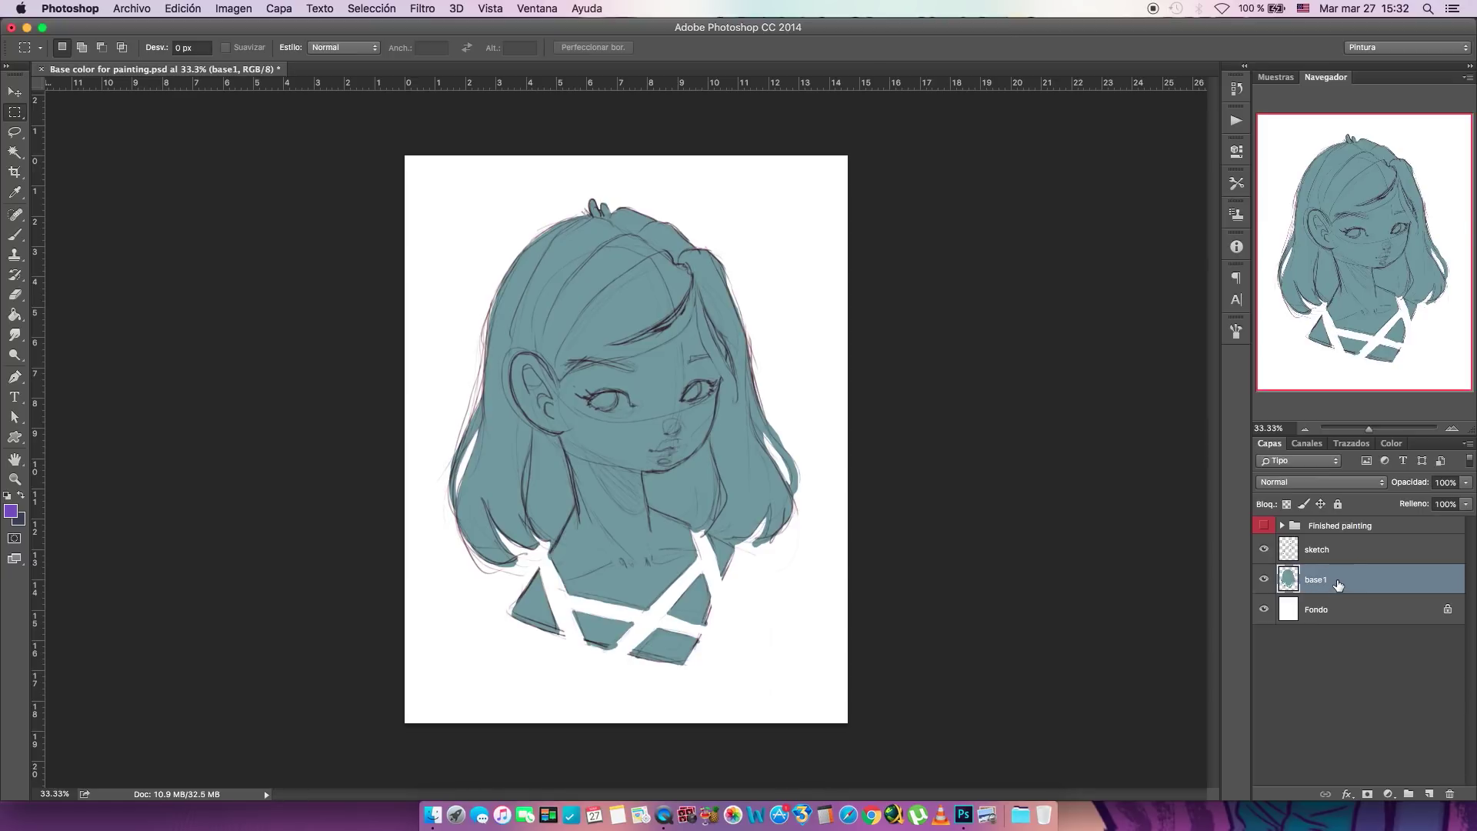
- Lock the transparent pixels of the base1 layer and choose a round brush for the Brush tool
click(1291, 504)
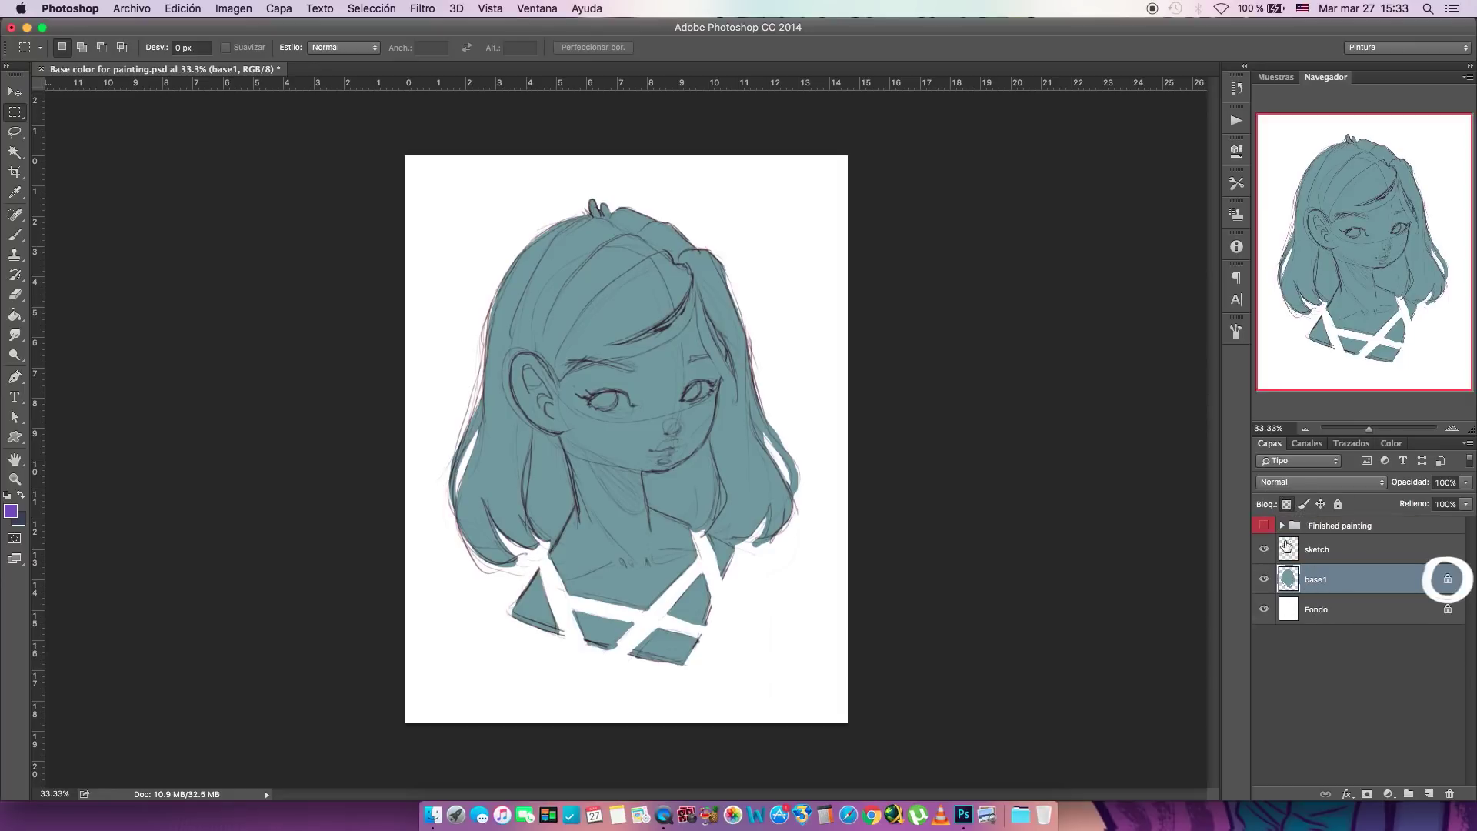
click(14, 235)
click(78, 49)
drag(198, 366, 196, 203)
click(146, 284)
key(Return)
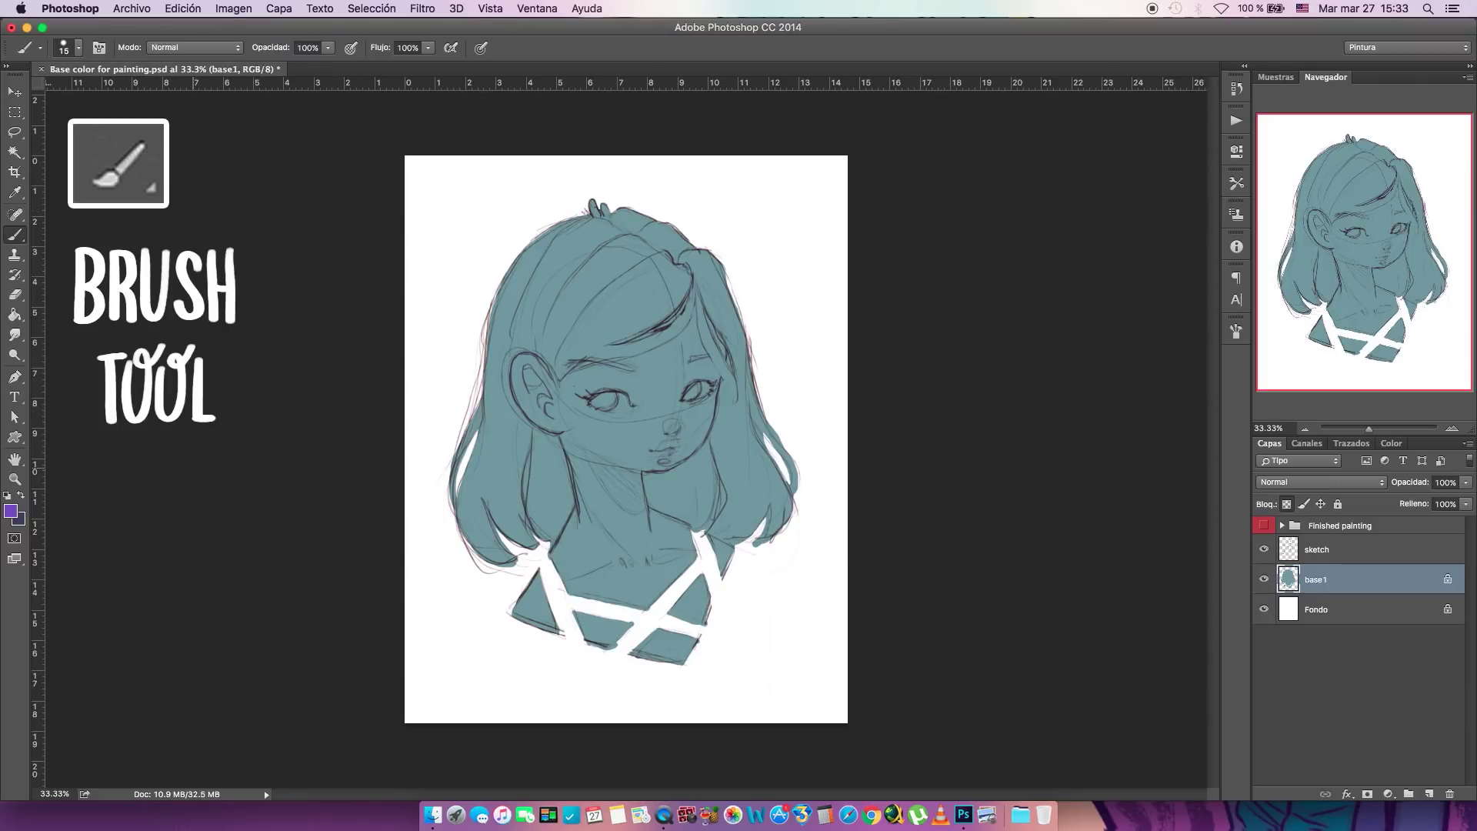
- Set the foreground colour to a light peach skin tone, #eec6a5
click(17, 512)
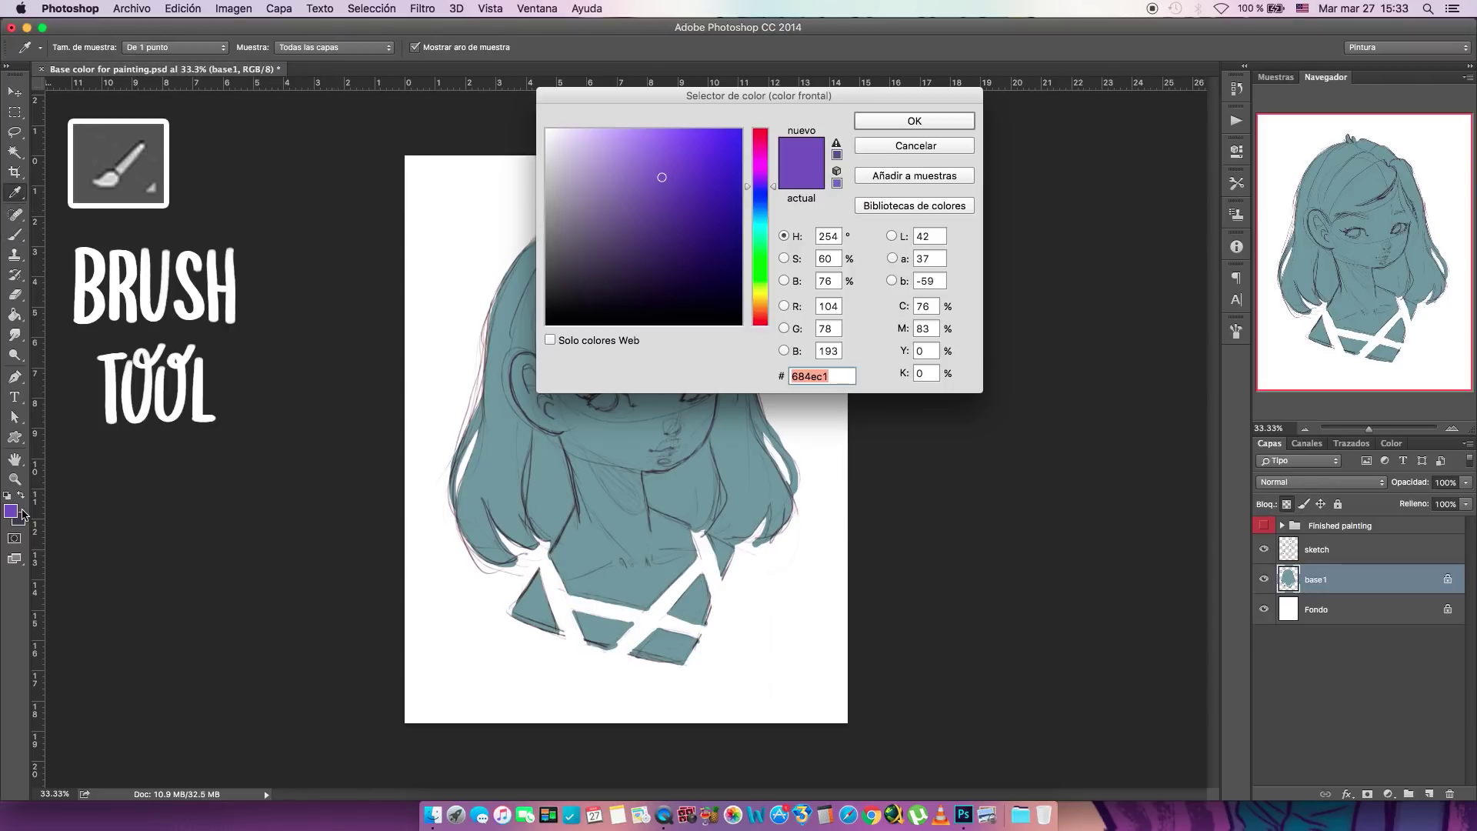
drag(753, 188, 754, 297)
drag(663, 167, 613, 132)
drag(754, 299, 754, 310)
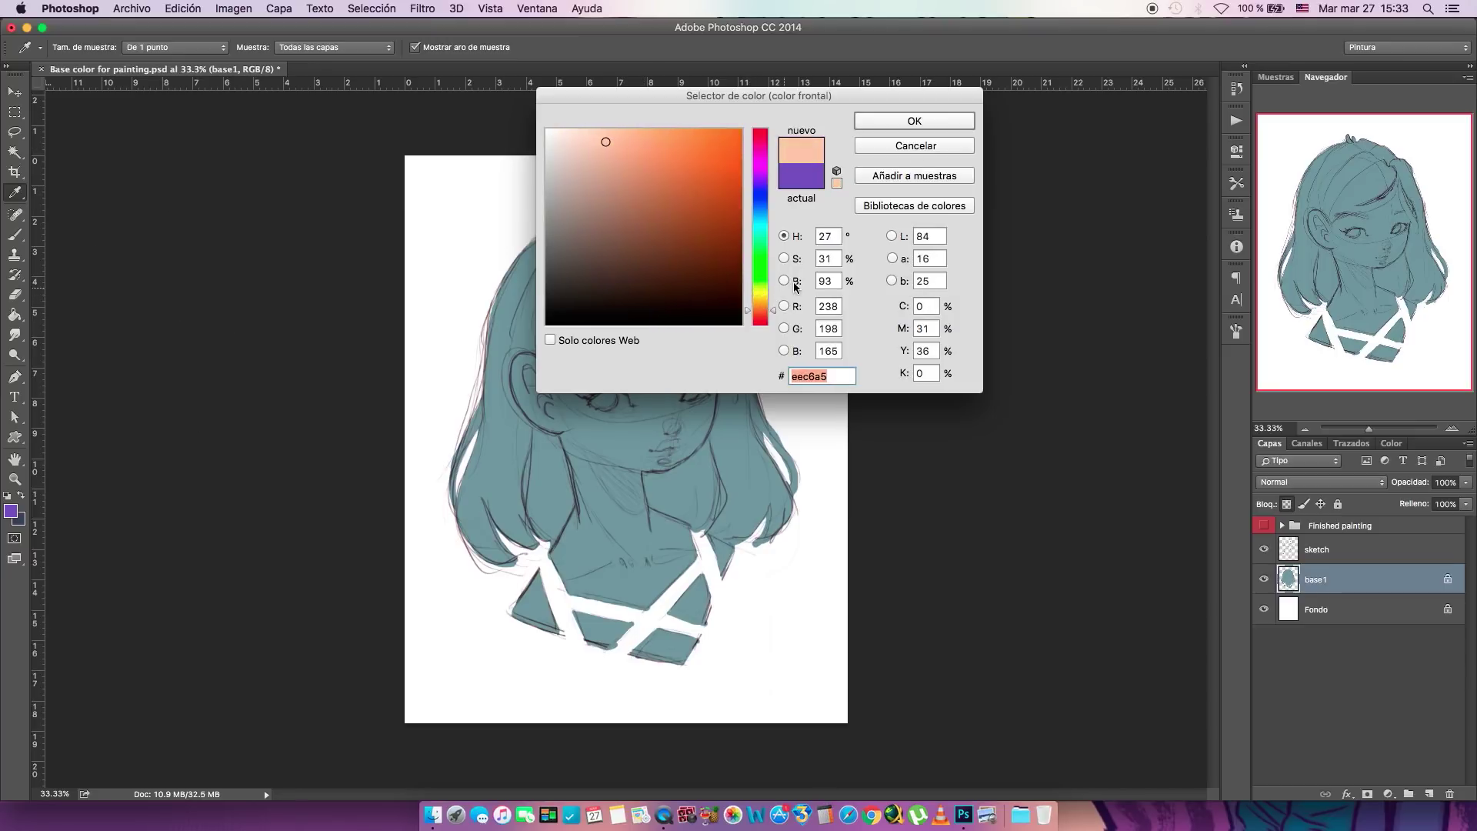
click(913, 121)
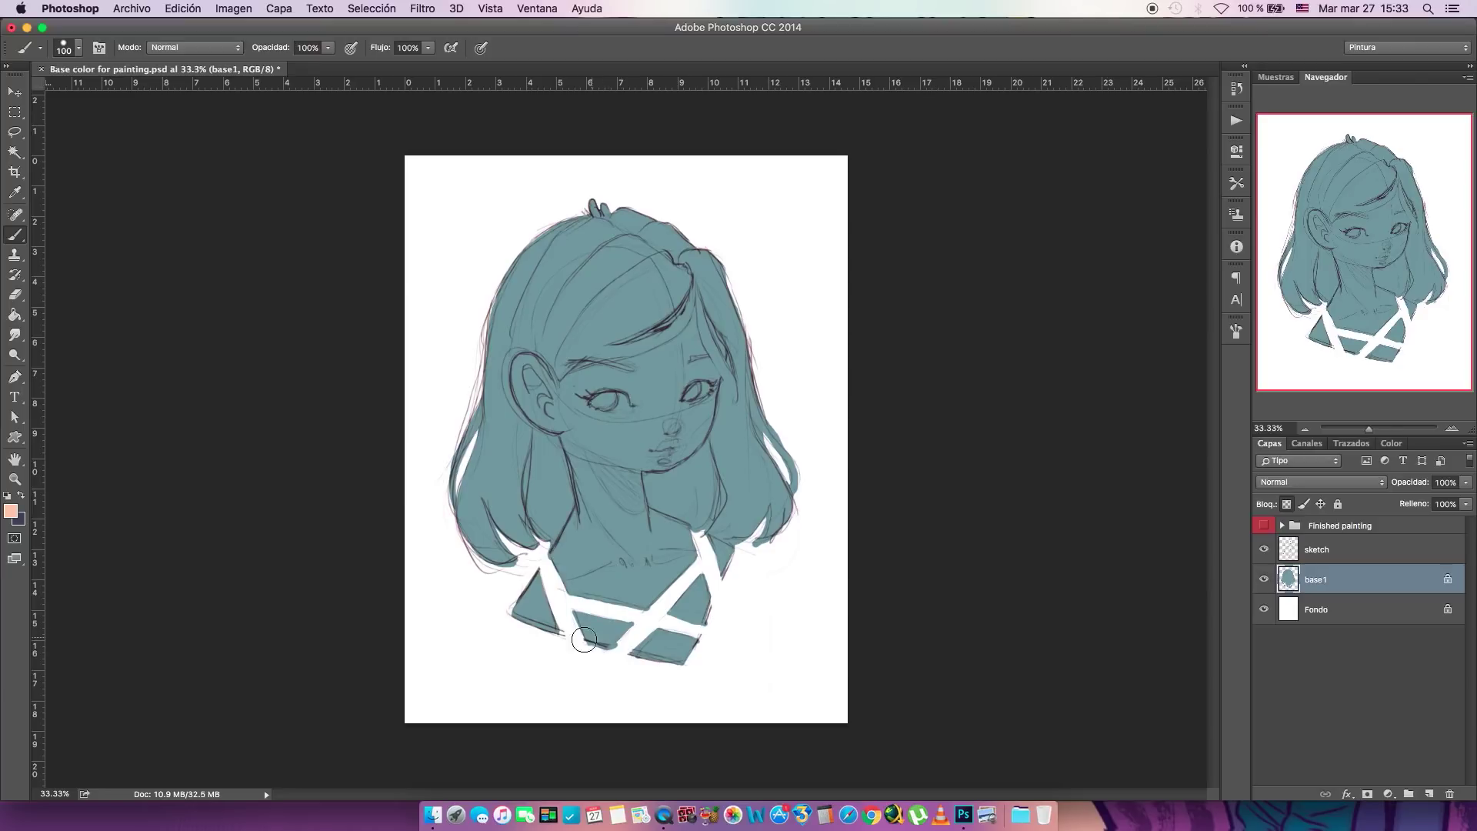
- Paint the top pieces and outline the face, ear, neck and chest in peach on base1 with a size 100 brush
click(1265, 581)
click(1265, 581)
mouse_move(537, 571)
mouse_down()
mouse_move(521, 624)
mouse_move(552, 607)
mouse_move(558, 645)
mouse_move(570, 614)
mouse_move(602, 648)
mouse_move(704, 578)
mouse_move(668, 614)
mouse_move(701, 614)
mouse_move(643, 632)
mouse_up()
mouse_move(546, 565)
mouse_down()
mouse_move(585, 505)
mouse_move(574, 431)
mouse_move(572, 447)
mouse_move(566, 421)
mouse_move(532, 414)
mouse_move(520, 361)
mouse_move(567, 382)
mouse_move(631, 365)
mouse_move(686, 338)
mouse_move(705, 292)
mouse_move(688, 320)
mouse_move(697, 356)
mouse_move(692, 304)
mouse_move(661, 362)
mouse_move(691, 310)
mouse_move(714, 375)
mouse_move(702, 438)
mouse_move(638, 468)
mouse_move(641, 500)
mouse_move(692, 555)
mouse_move(644, 604)
mouse_move(566, 577)
mouse_up()
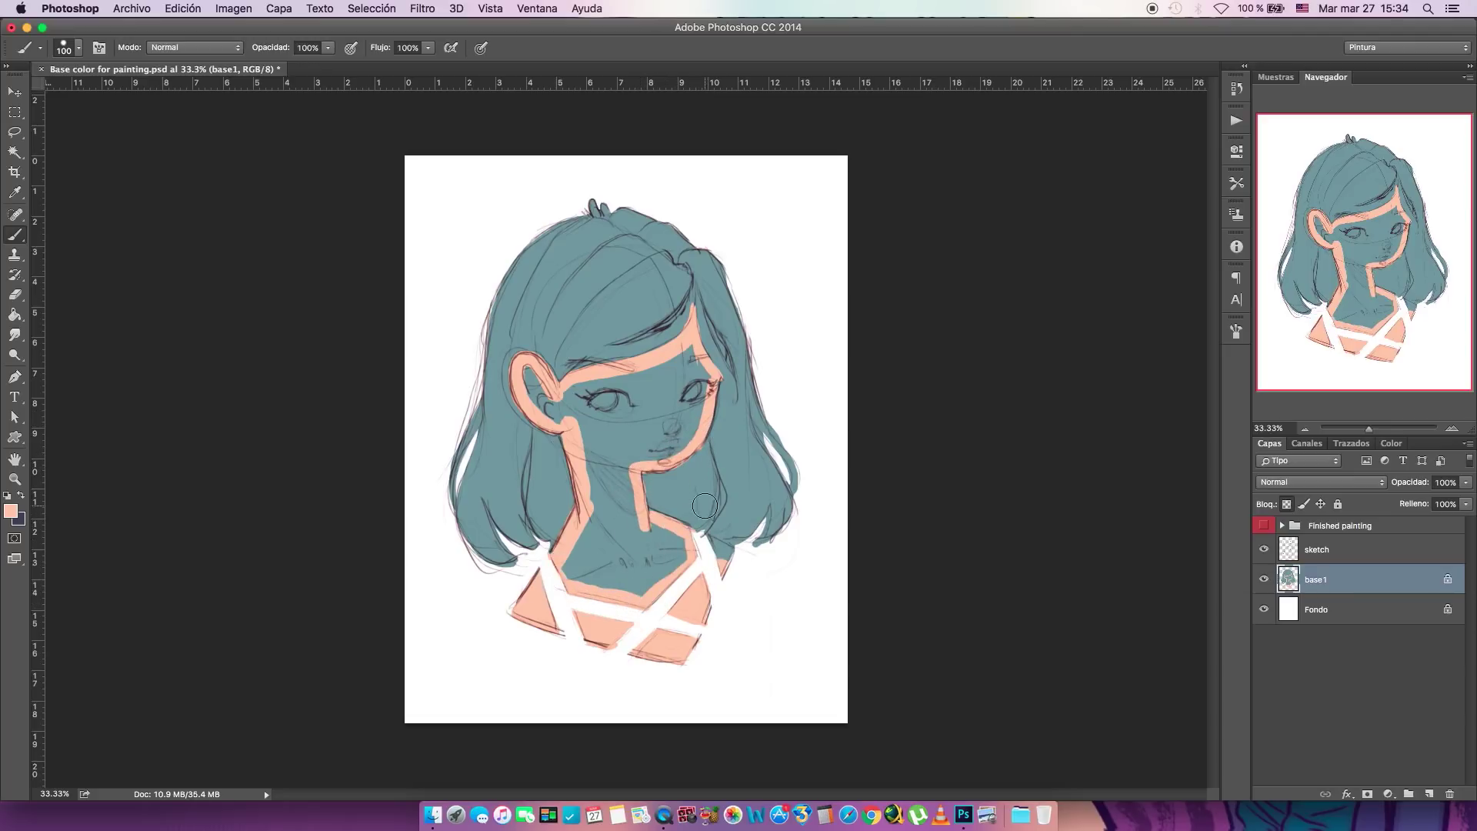
key(bracketright)
key(bracketright)
- Select the unpainted area inside the peach outline with the Magic Wand and expand the selection into the outline
click(14, 151)
click(630, 546)
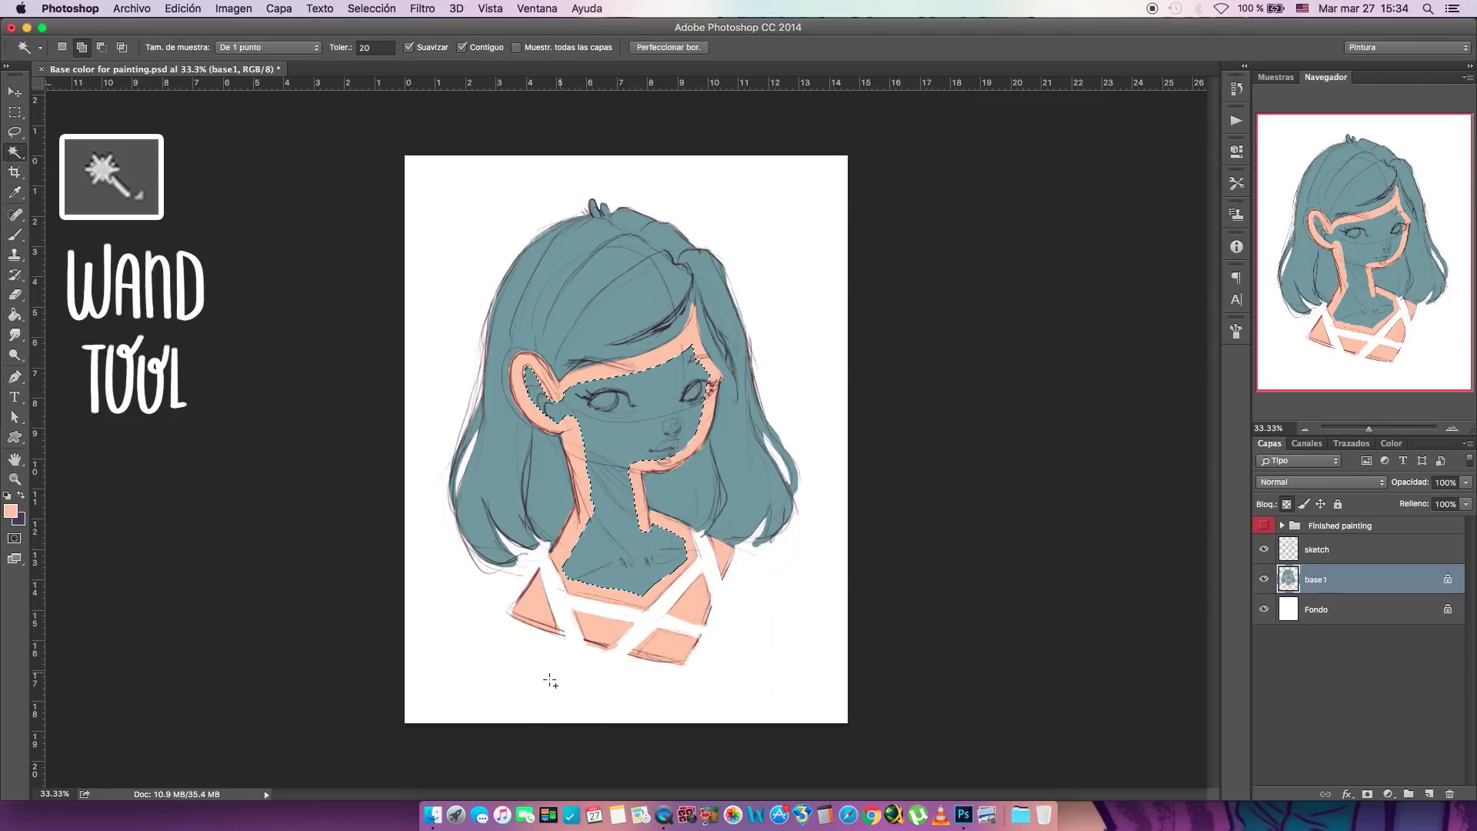
click(381, 9)
mouse_move(483, 217)
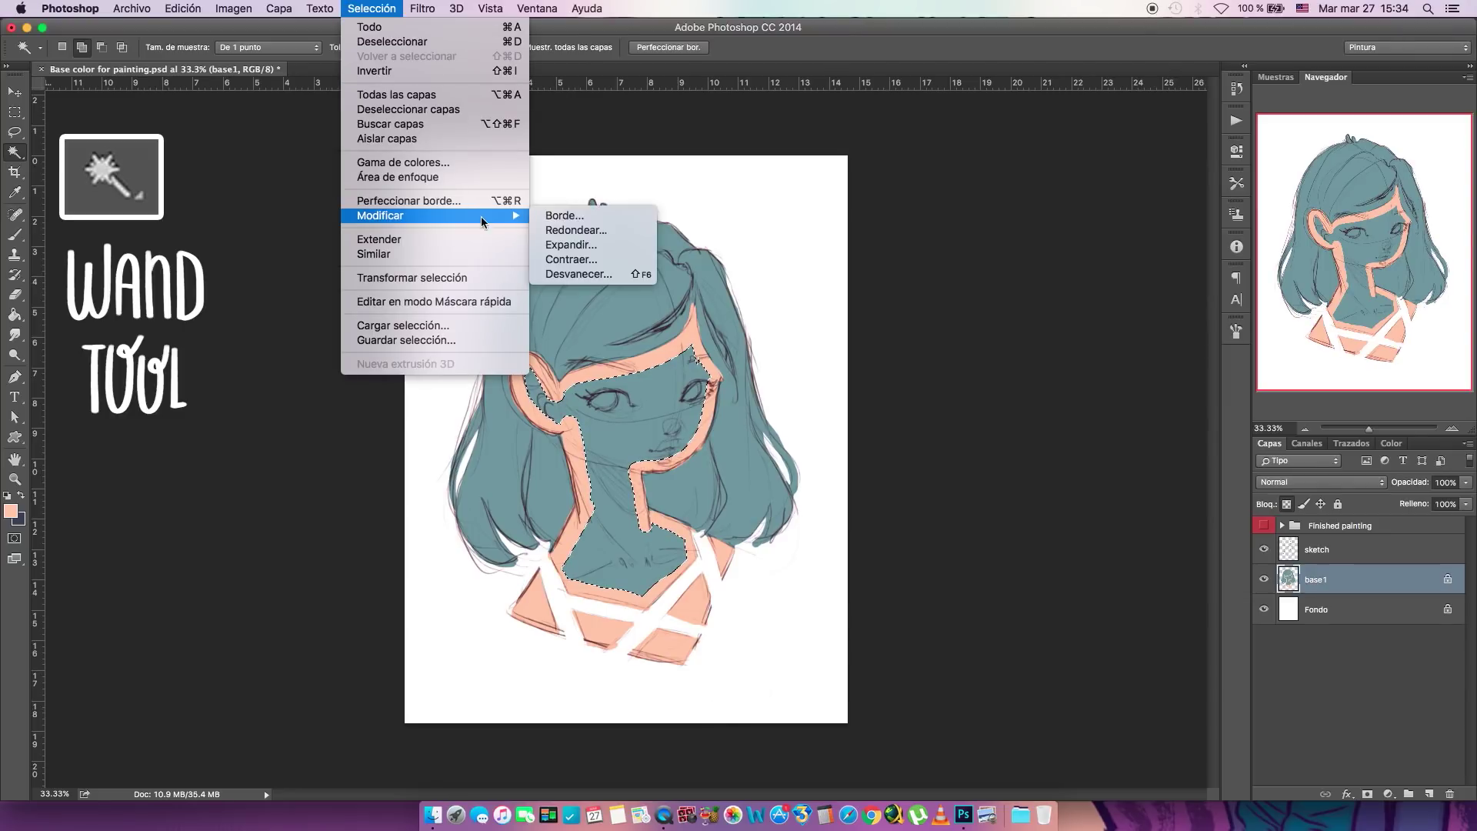
click(608, 246)
key(Return)
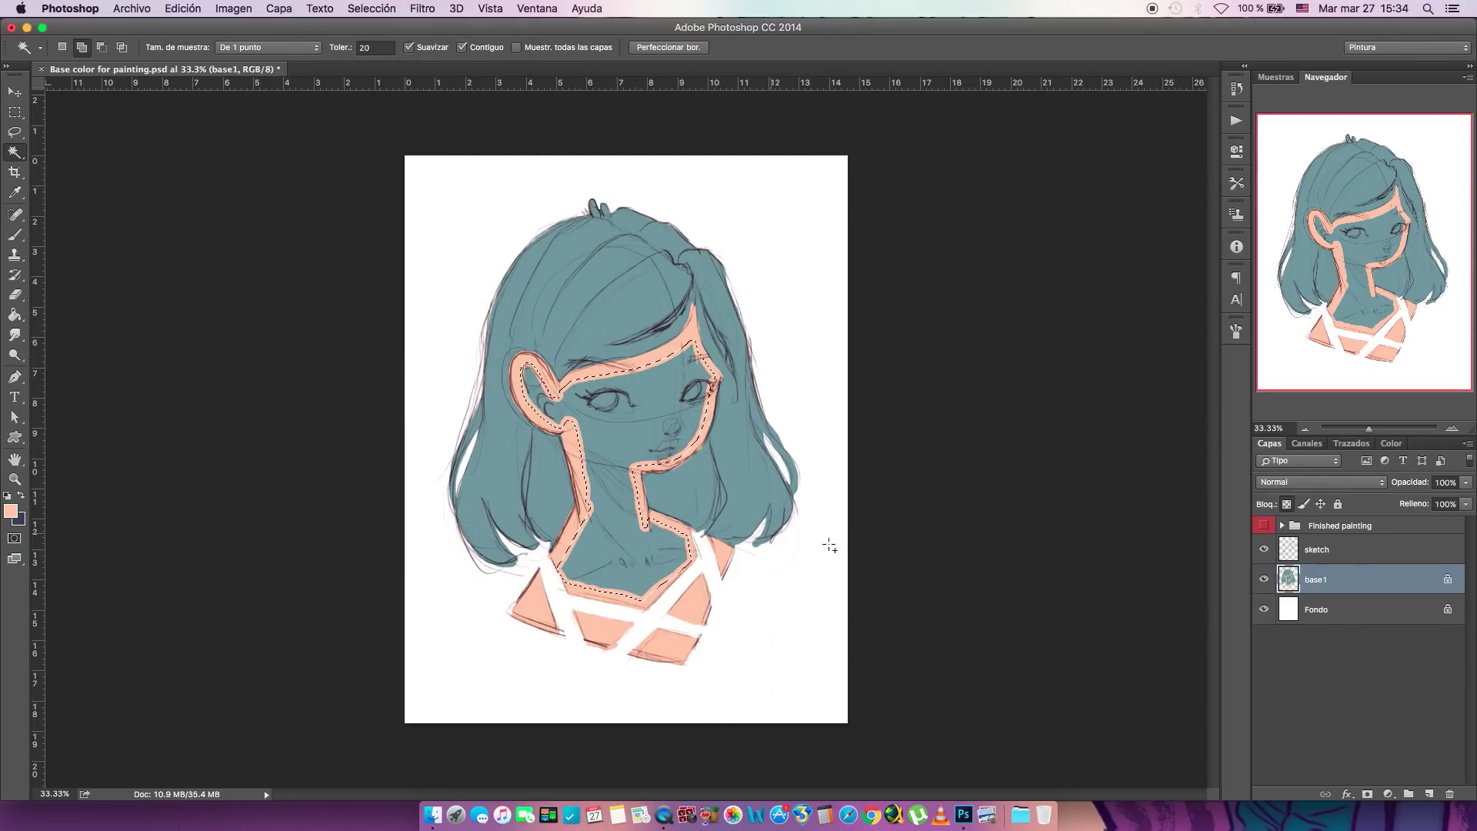
- Paint the selected face, ear, neck and chest area with the peach skin colour and deselect
click(14, 235)
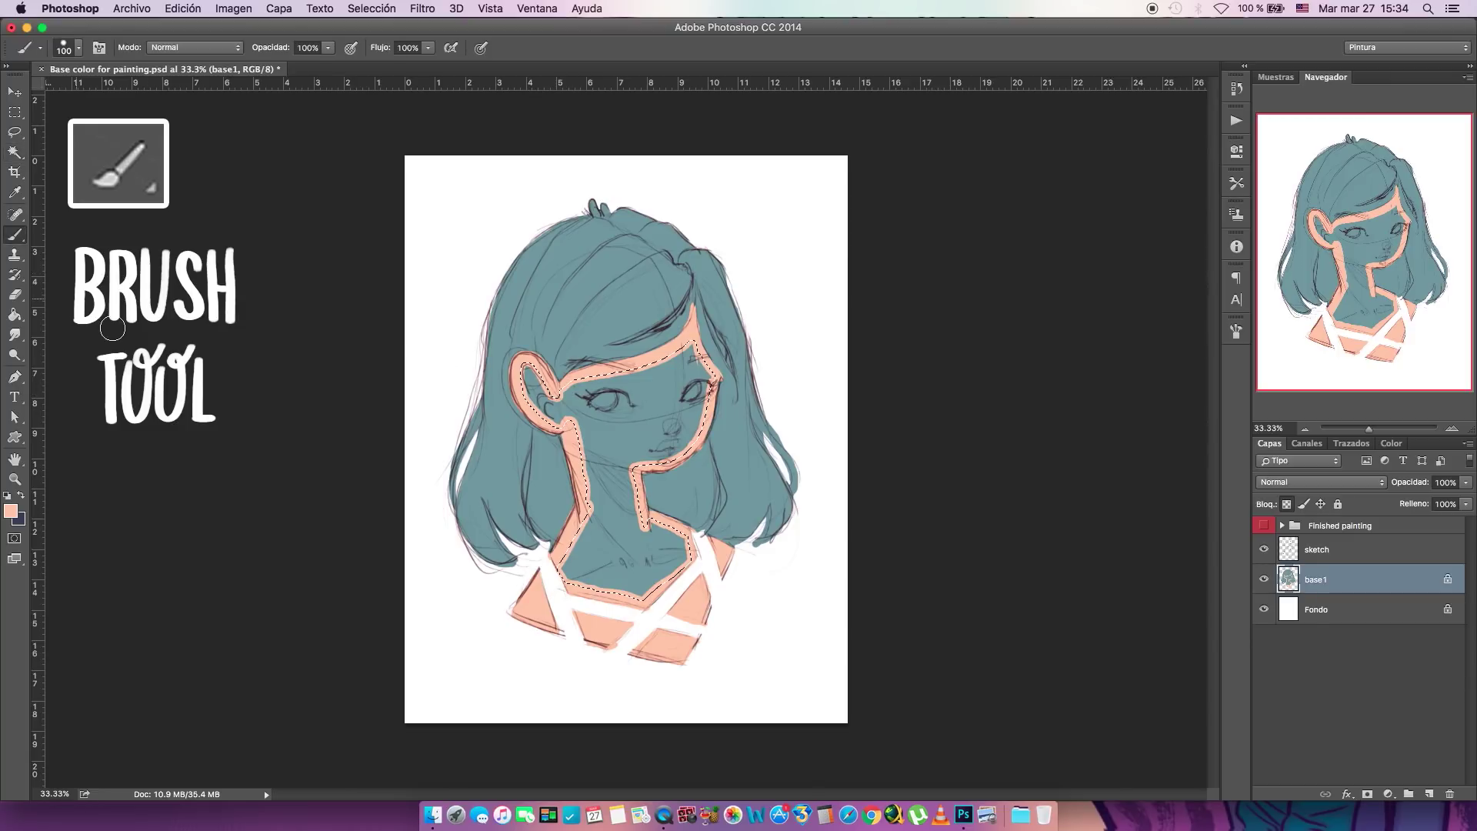
mouse_move(535, 353)
mouse_down()
mouse_move(514, 396)
mouse_move(553, 389)
mouse_move(598, 411)
mouse_move(578, 399)
mouse_move(567, 420)
mouse_move(739, 329)
mouse_move(572, 492)
mouse_move(667, 416)
mouse_move(602, 501)
mouse_move(718, 431)
mouse_move(602, 546)
mouse_move(587, 574)
mouse_move(609, 593)
mouse_move(680, 561)
mouse_move(570, 673)
mouse_up()
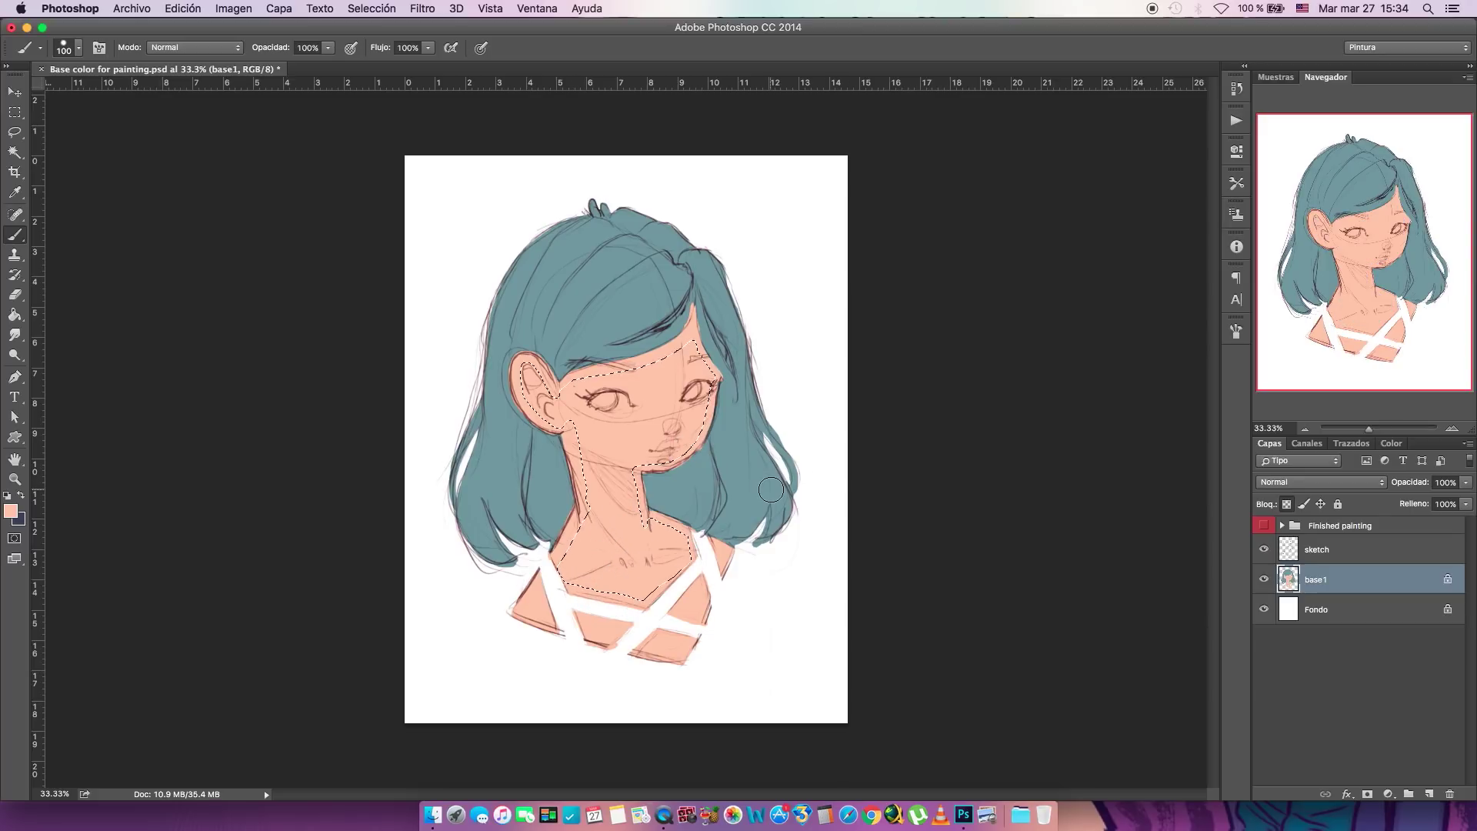
key(super+d)
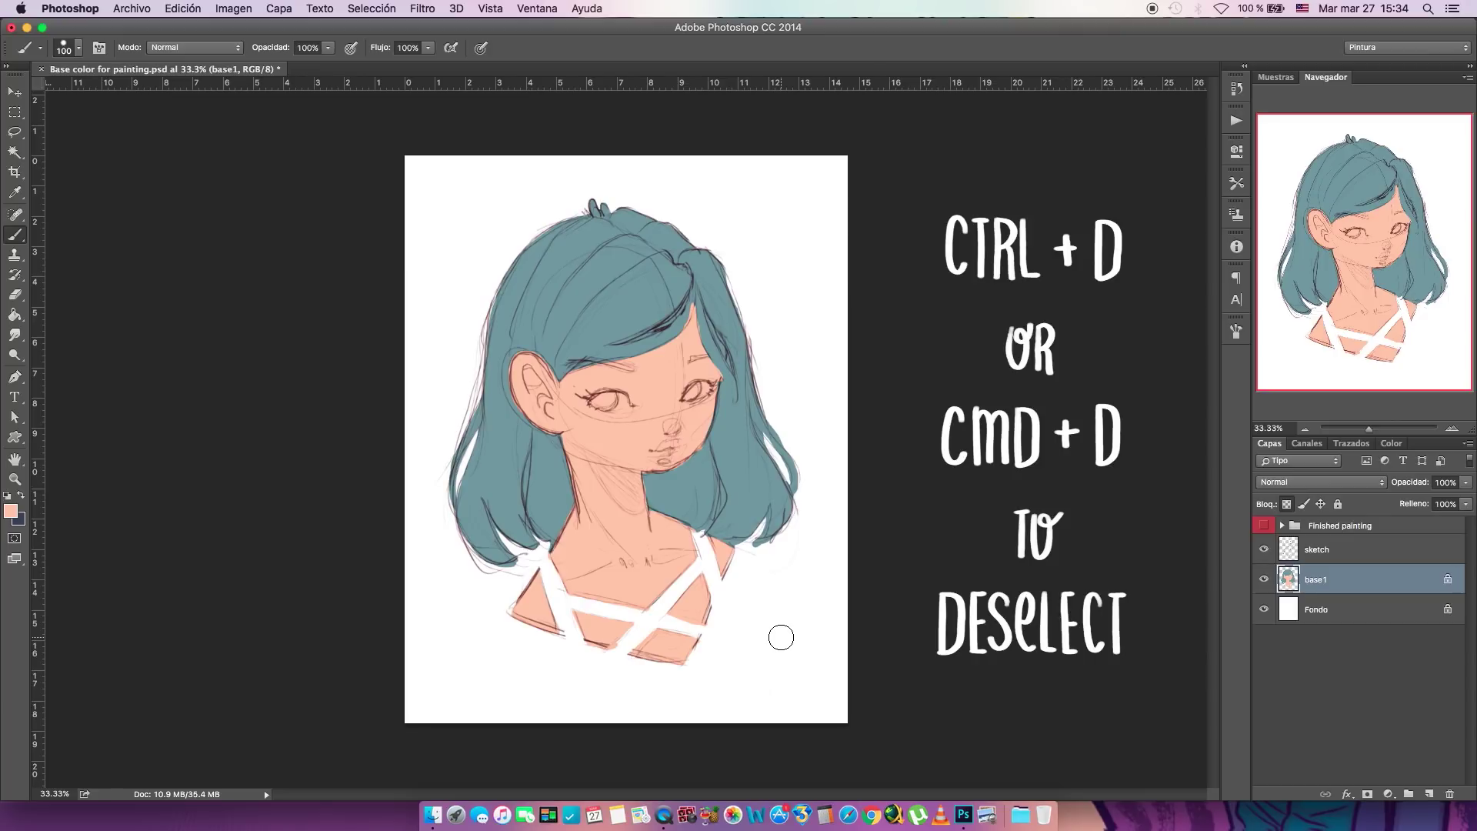
click(1264, 581)
click(1264, 581)
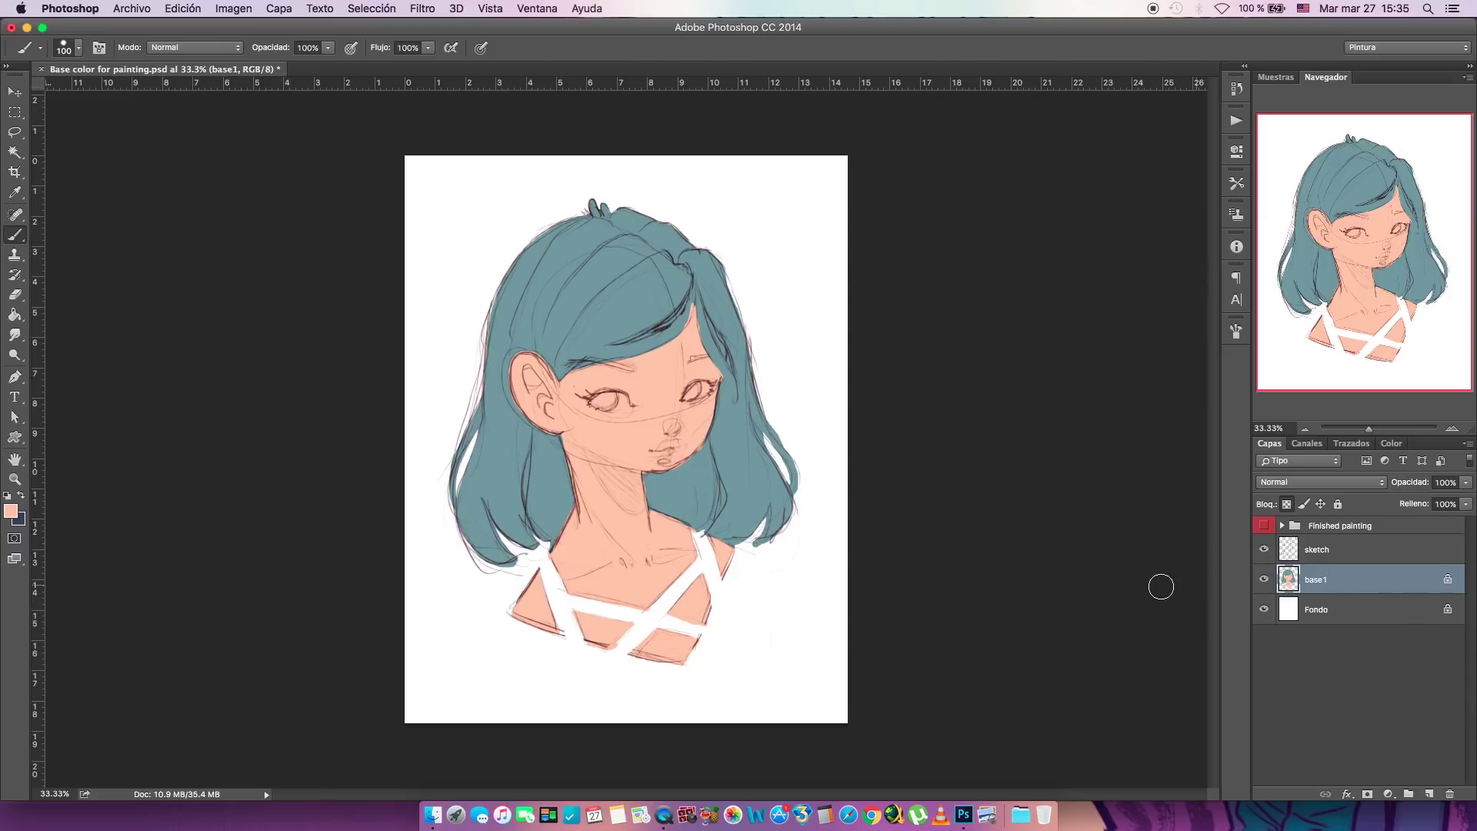
- Swap the foreground and background colours, set the foreground to light aqua #c4ebed, and test it on the lower hair, undoing the strokes
click(22, 495)
click(12, 513)
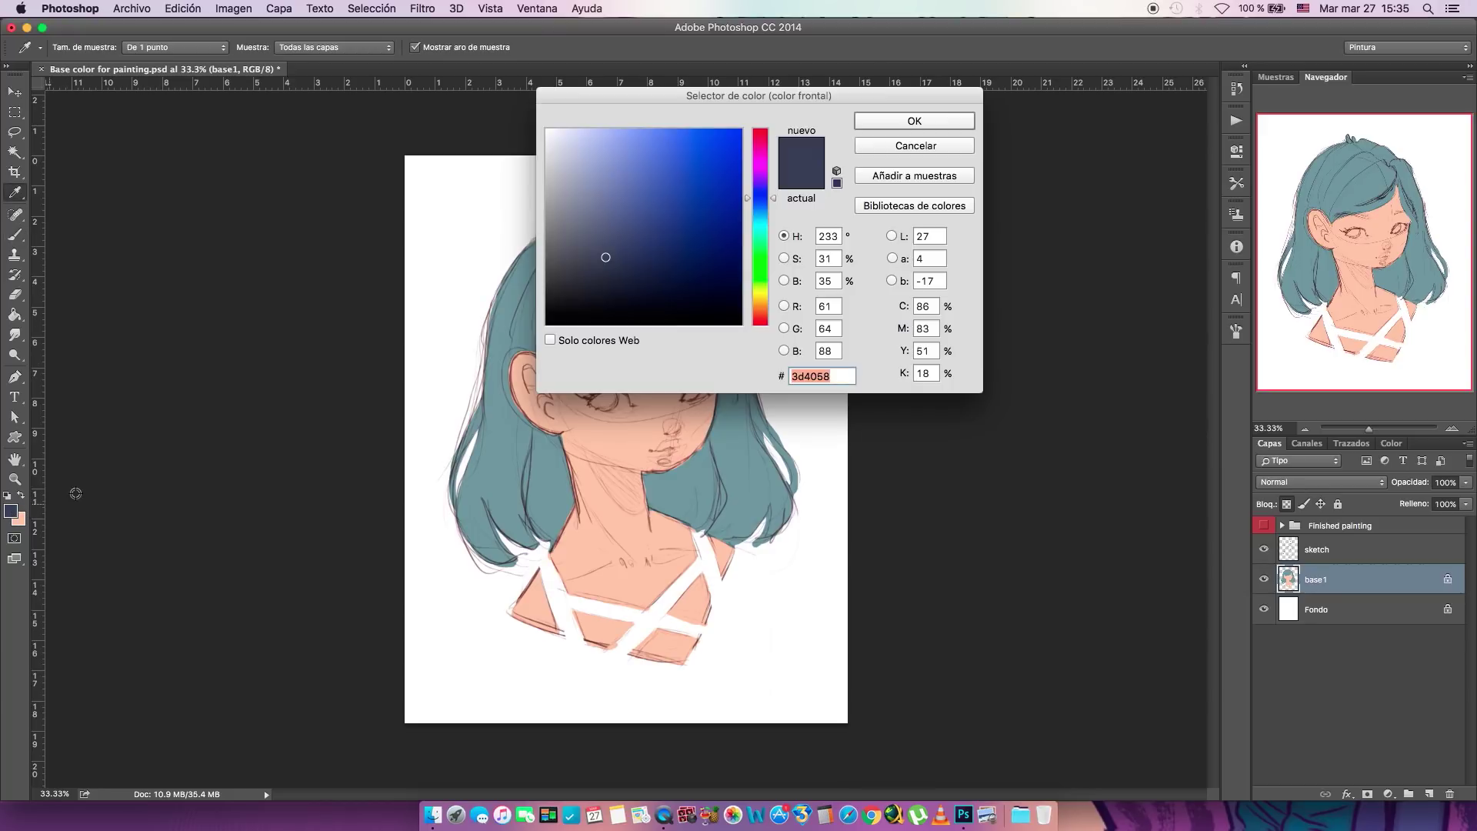
click(579, 142)
click(781, 225)
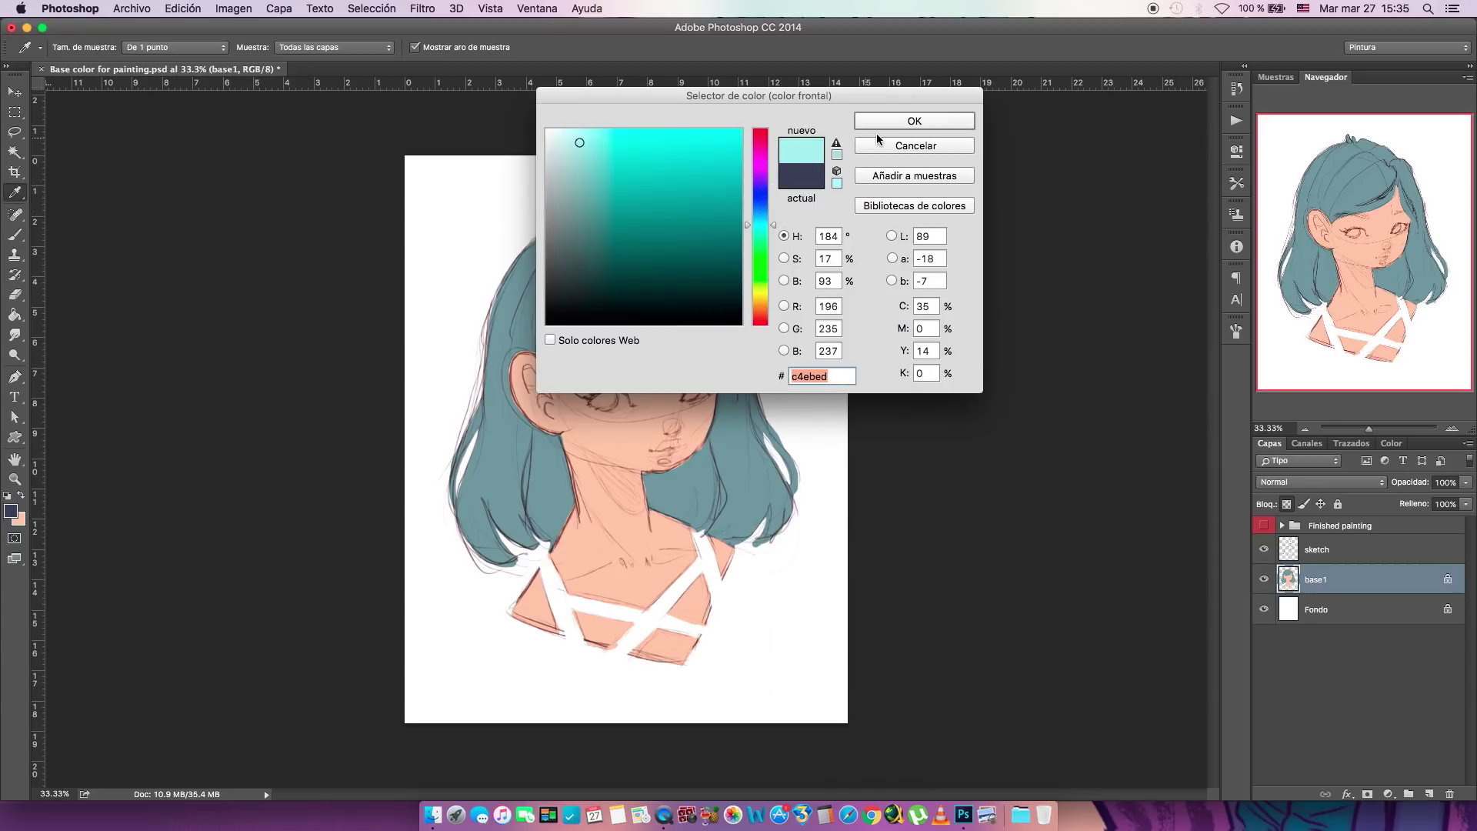
click(893, 121)
mouse_move(456, 478)
mouse_down()
mouse_move(481, 441)
mouse_move(465, 531)
mouse_move(477, 550)
mouse_move(502, 511)
mouse_move(521, 553)
mouse_move(565, 503)
mouse_move(551, 432)
mouse_up()
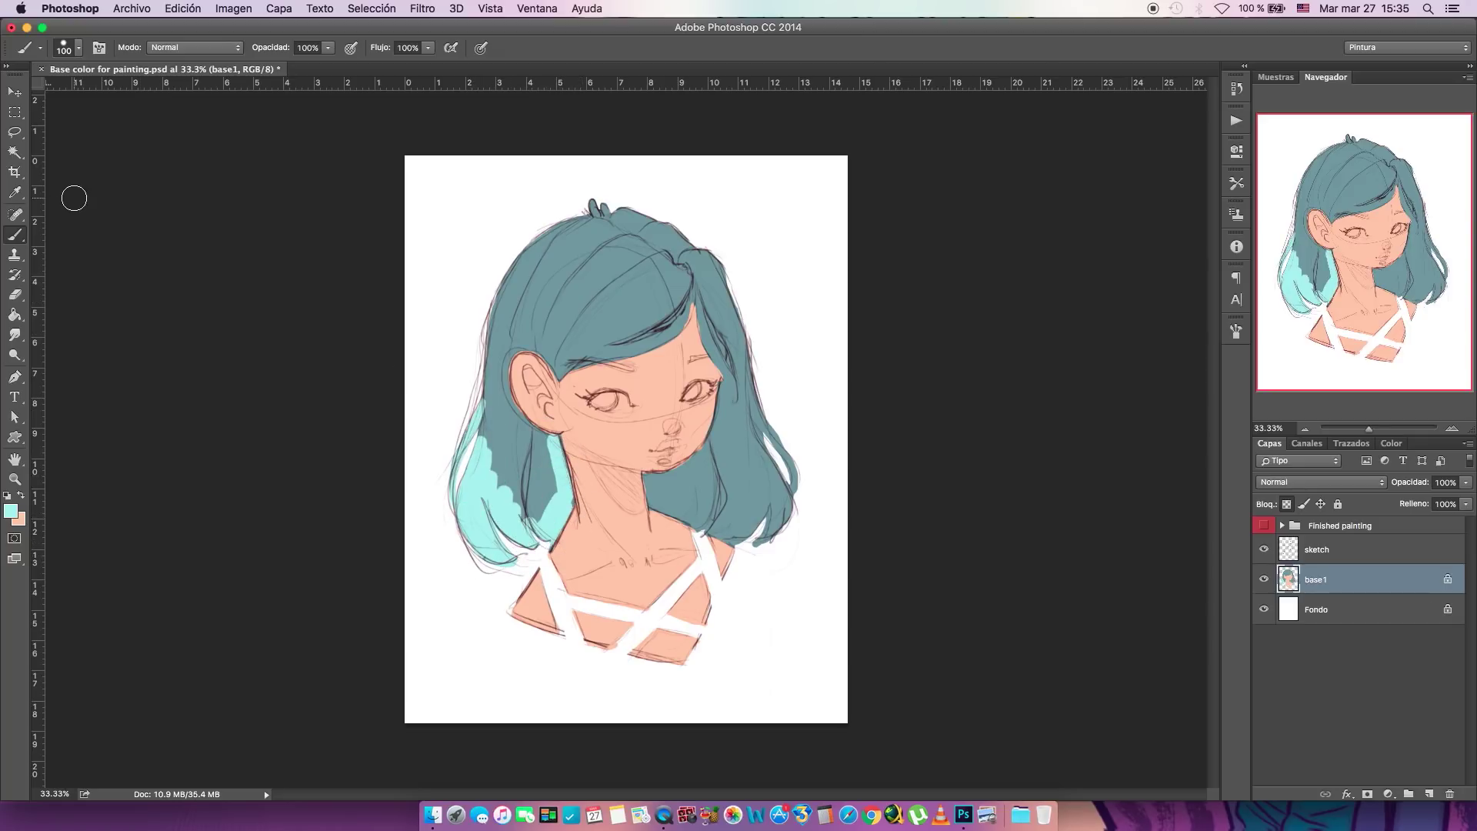
key(super+z)
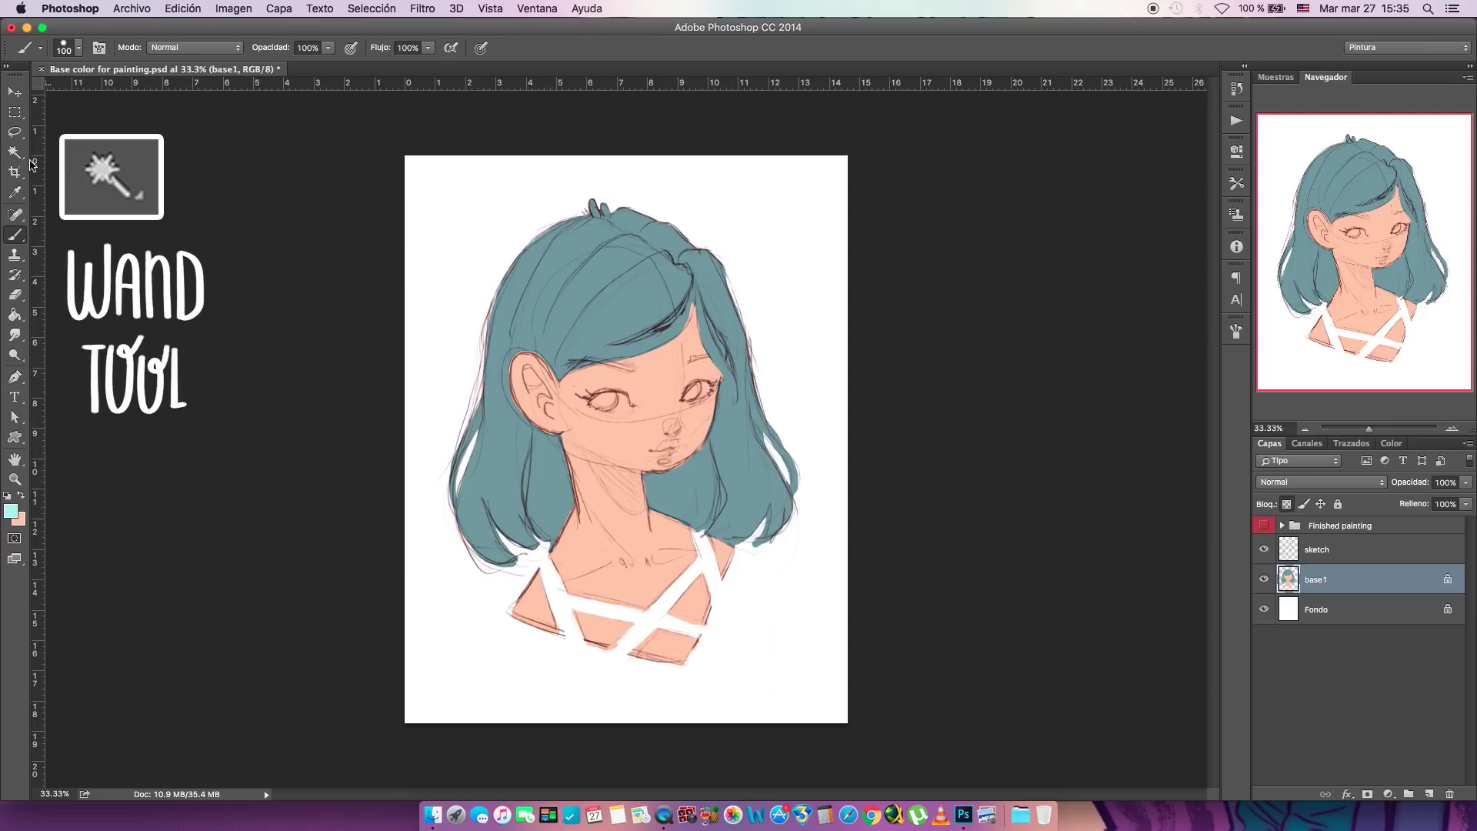
- Select the whole blue-green hair area on base1 with the Magic Wand and hide the sketch layer
click(15, 154)
click(690, 311)
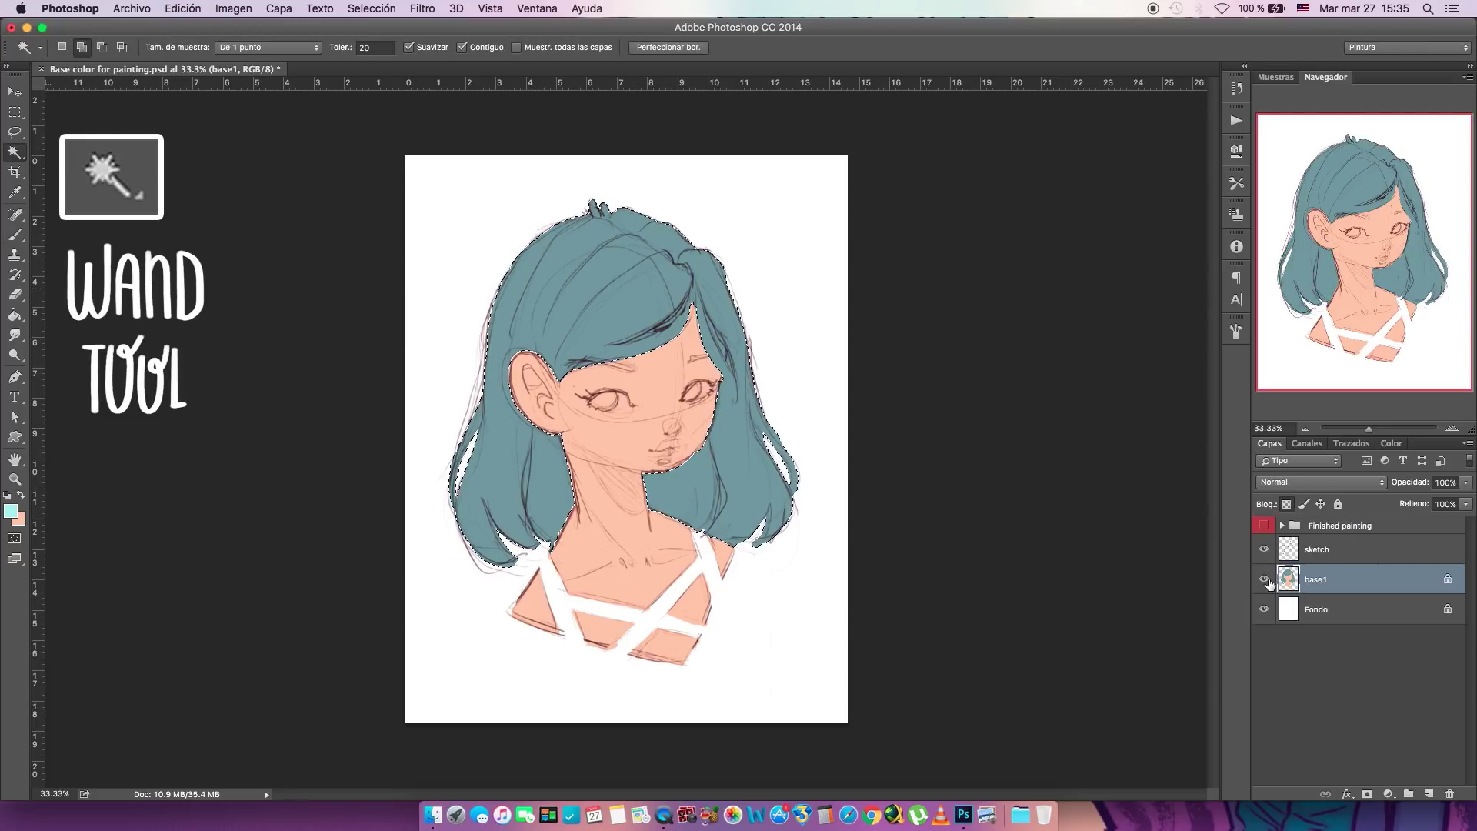
click(1264, 549)
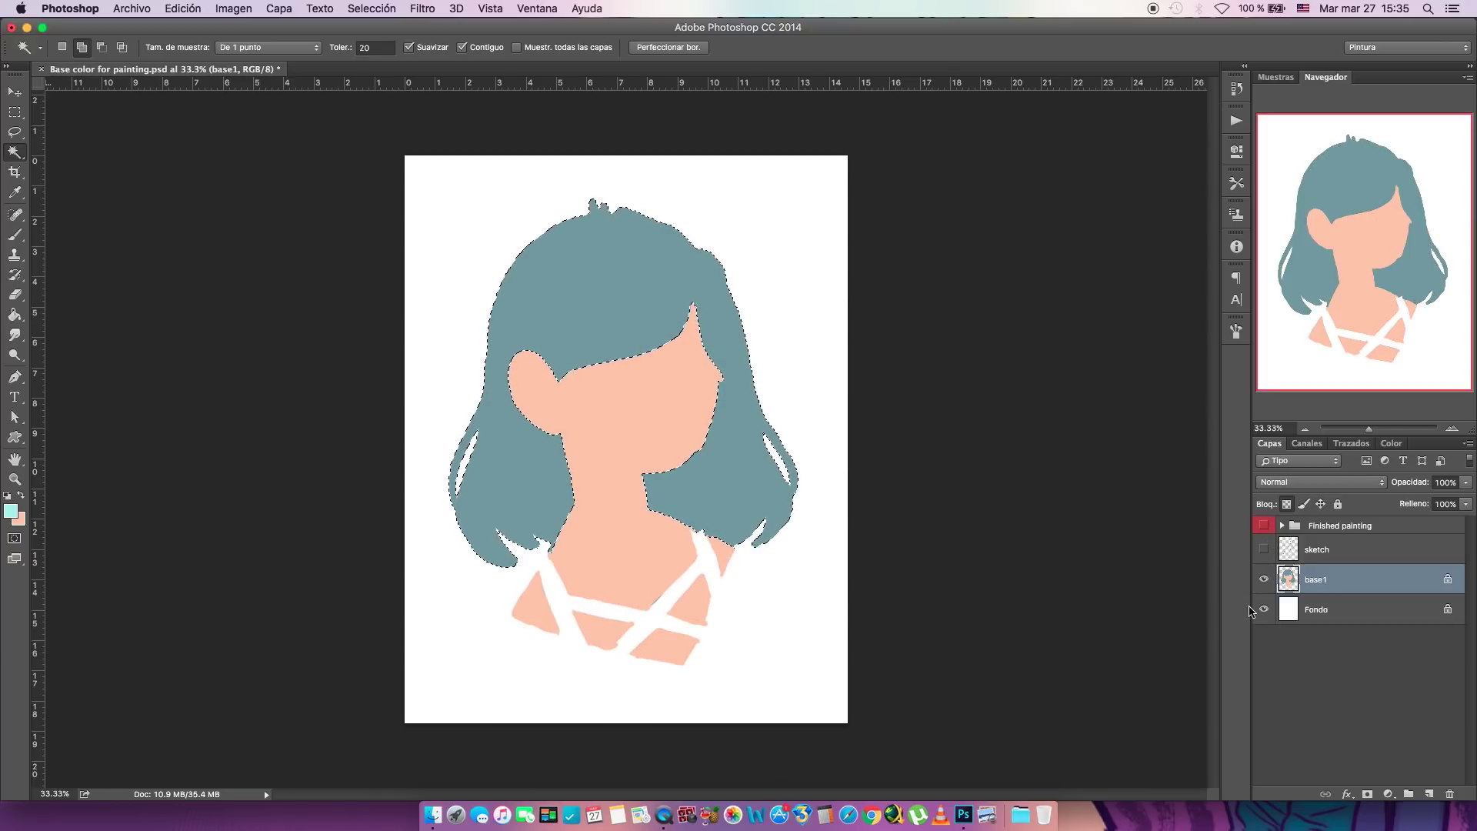
- Show the sketch layer, fill the selected hair on base1 with light aqua using the Paint Bucket, deselect, and check the result without the sketch
click(1264, 549)
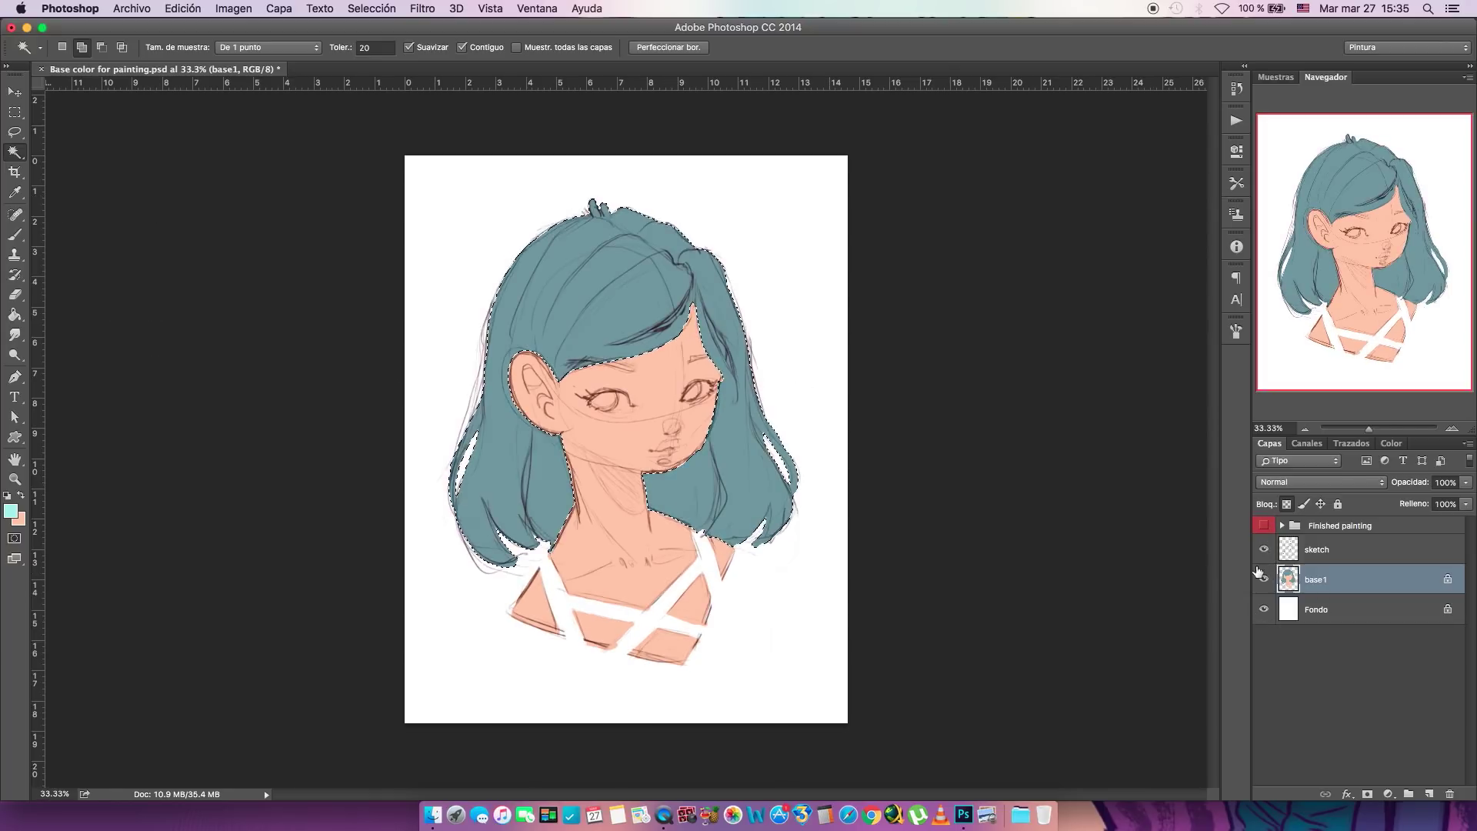
click(15, 315)
click(531, 346)
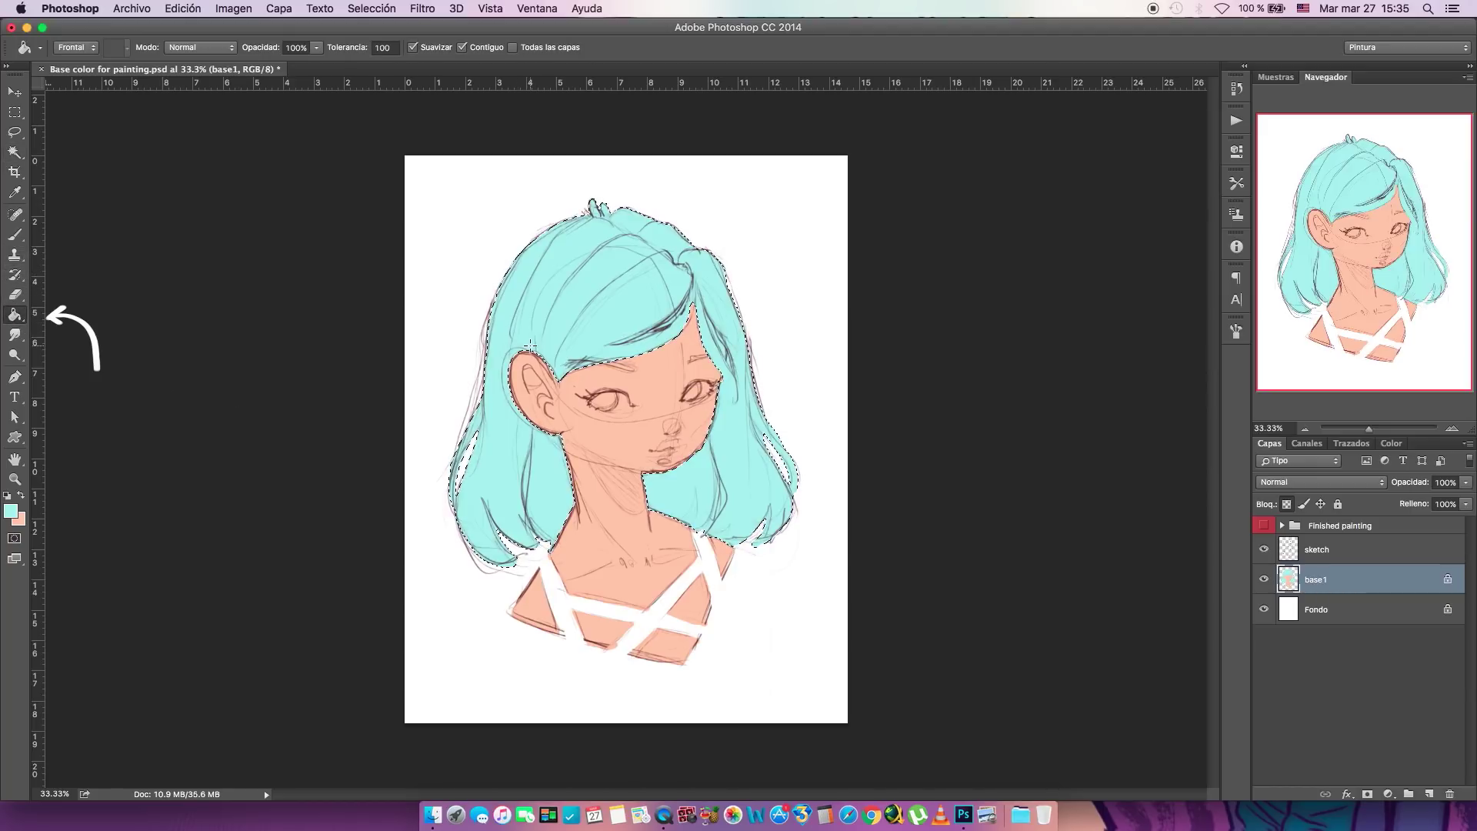
key(ctrl+d)
click(1262, 549)
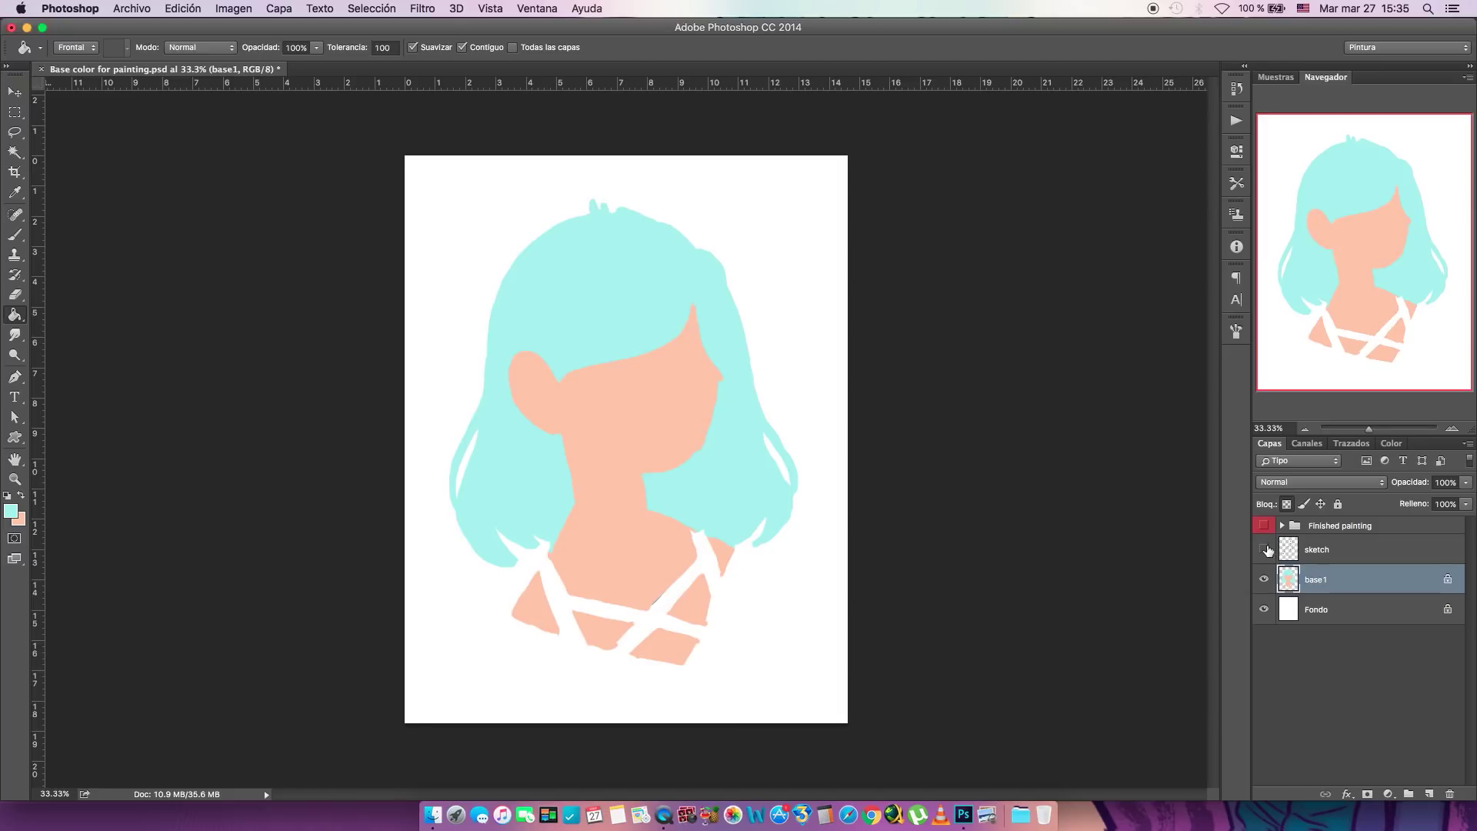
click(1264, 550)
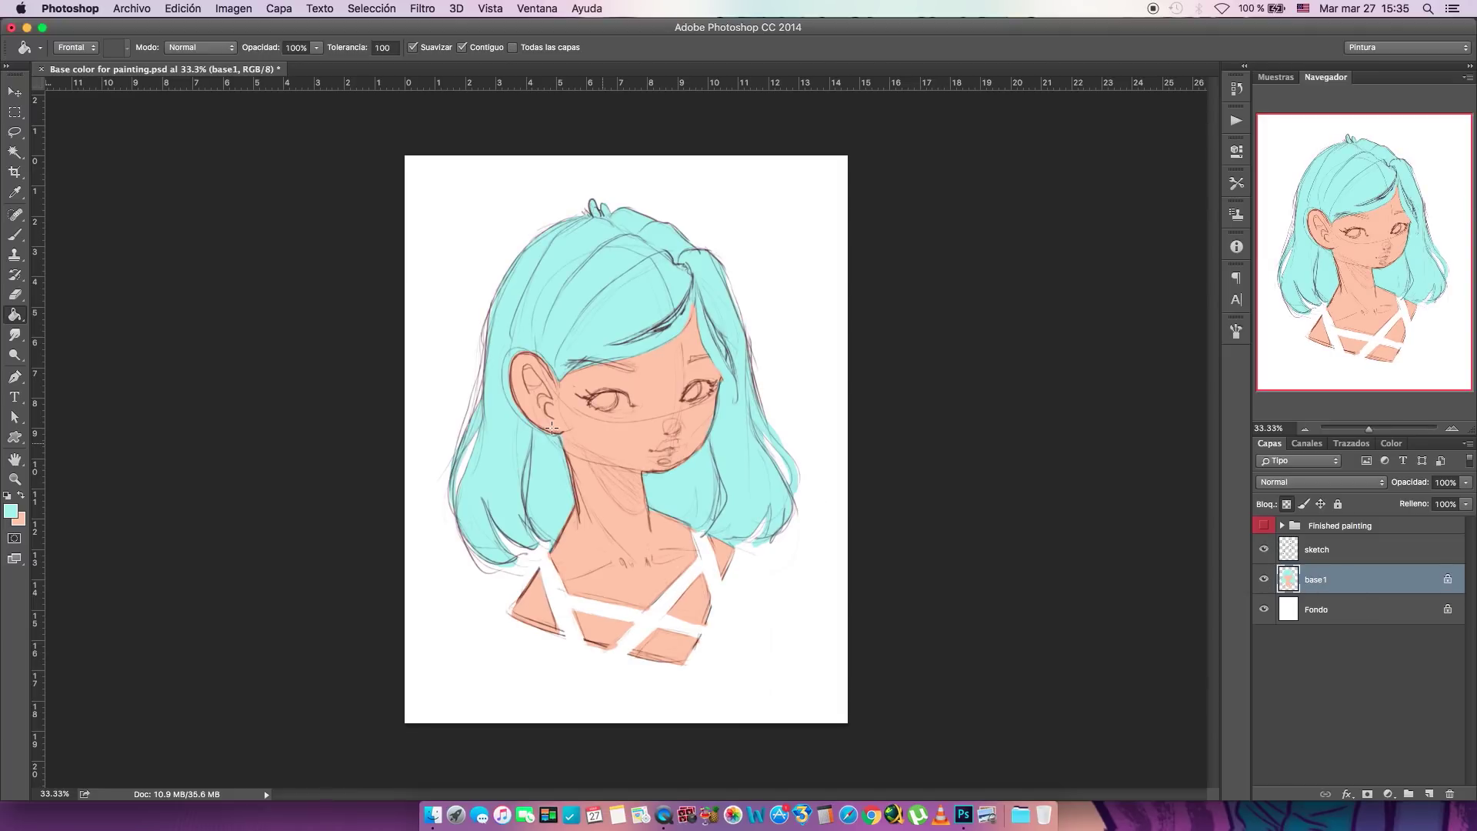
- Select the whole aqua hair area on base1 with the Magic Wand and switch to the Gradient tool
key(w)
click(558, 277)
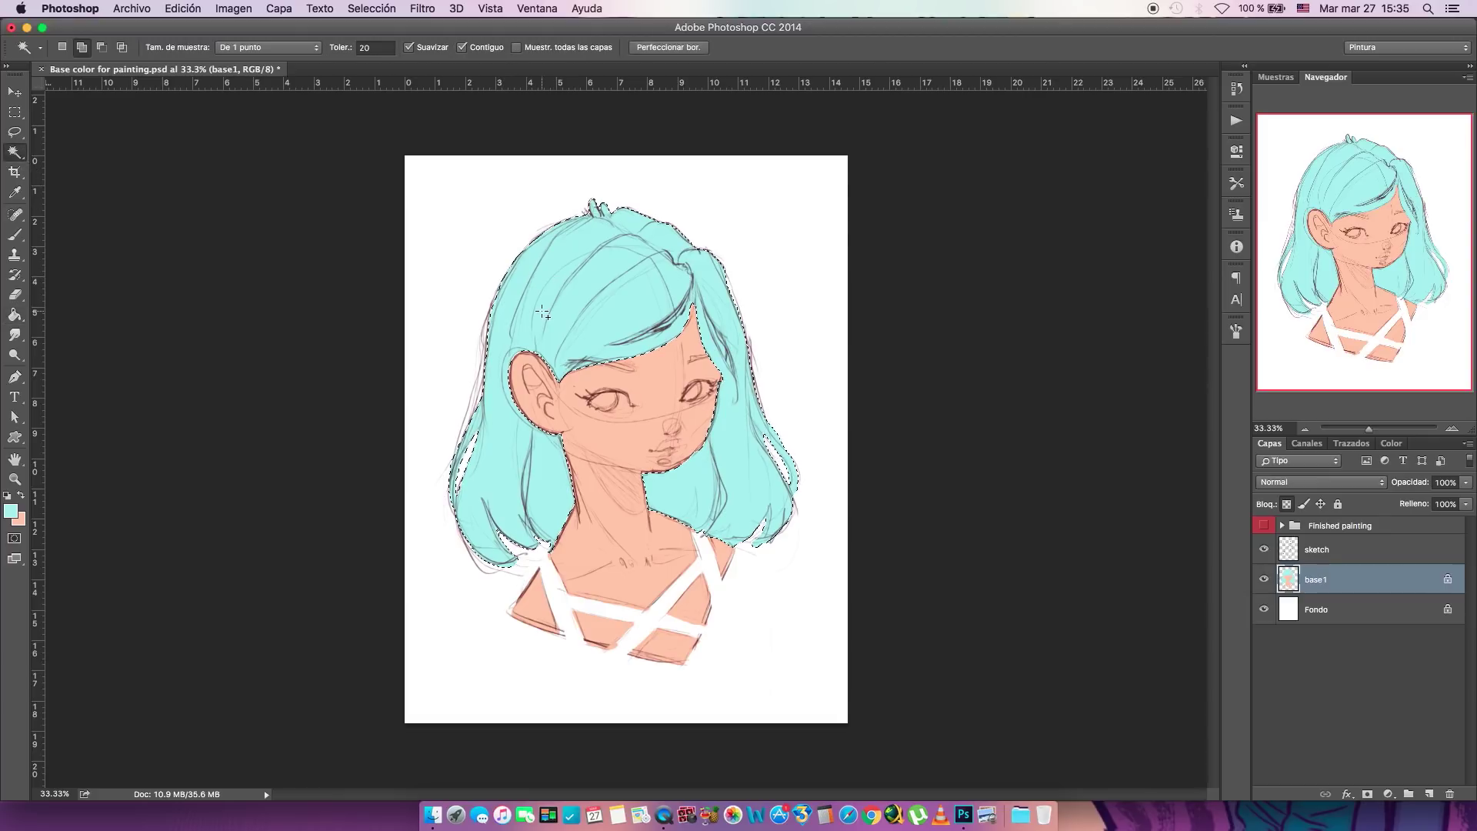
click(17, 316)
click(69, 313)
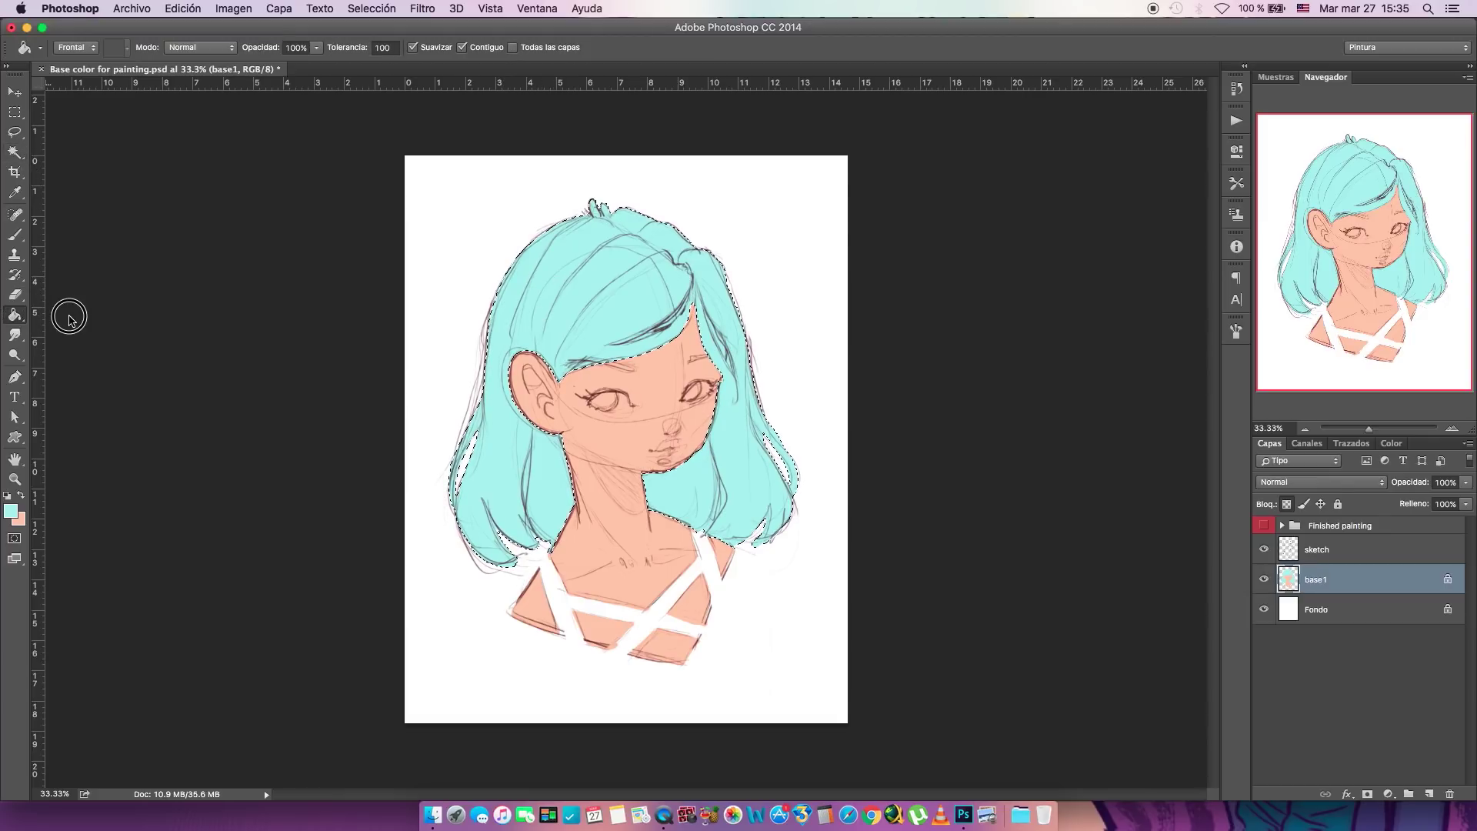
- Swap the foreground and background colours and set the foreground to pink #eea5ed
click(24, 495)
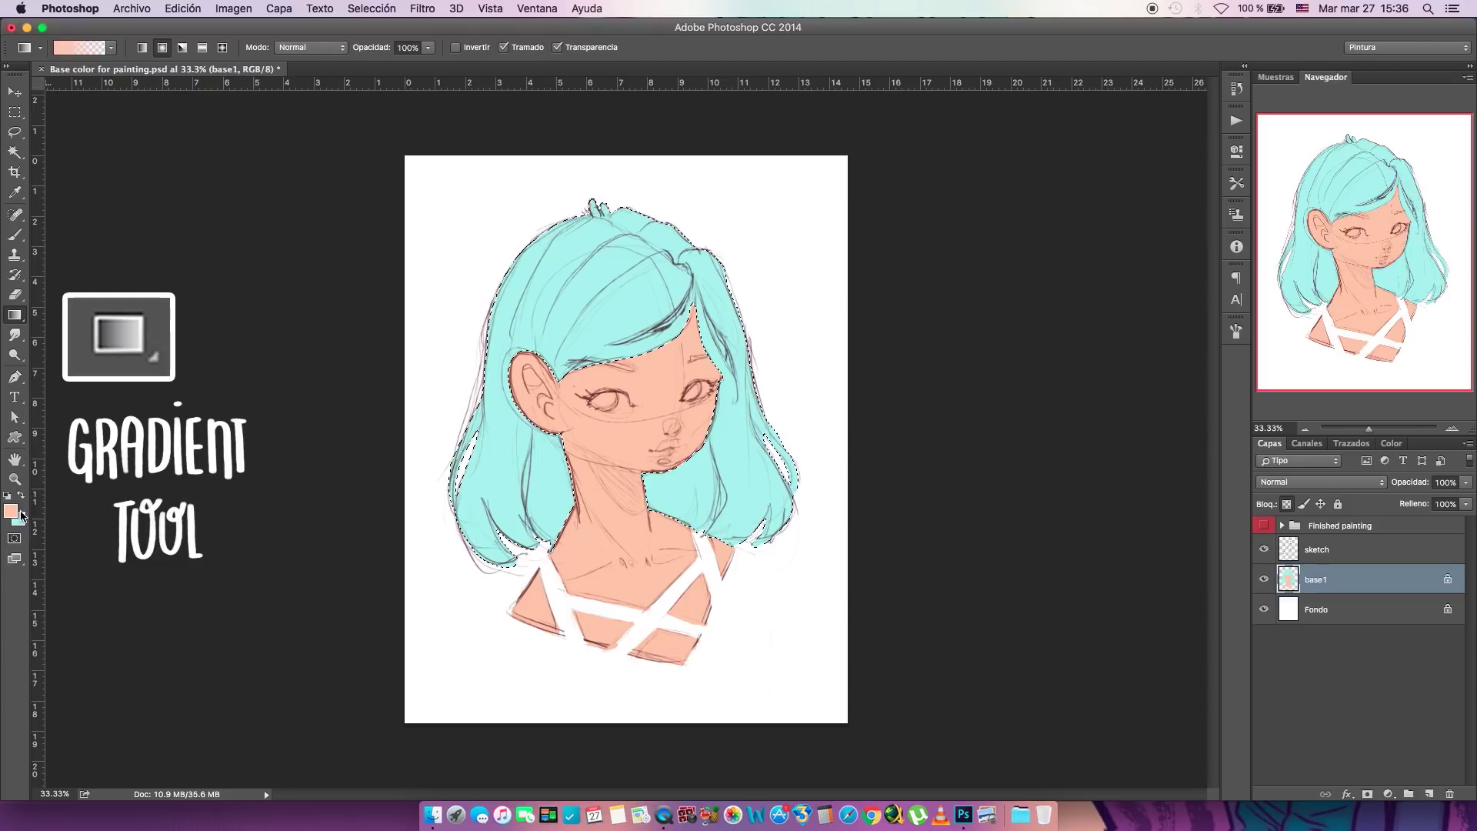
click(11, 510)
drag(774, 288, 778, 164)
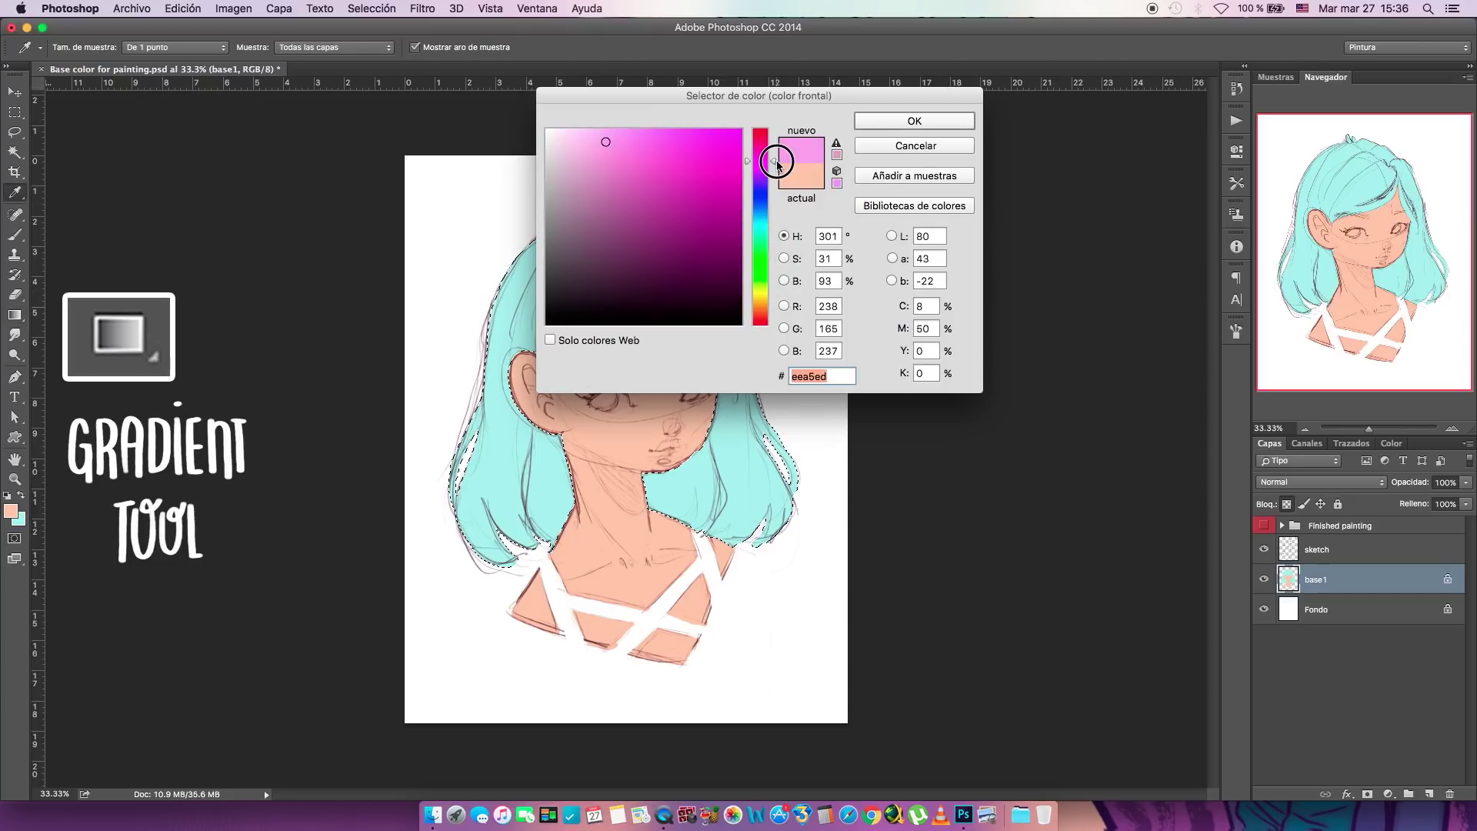
click(895, 120)
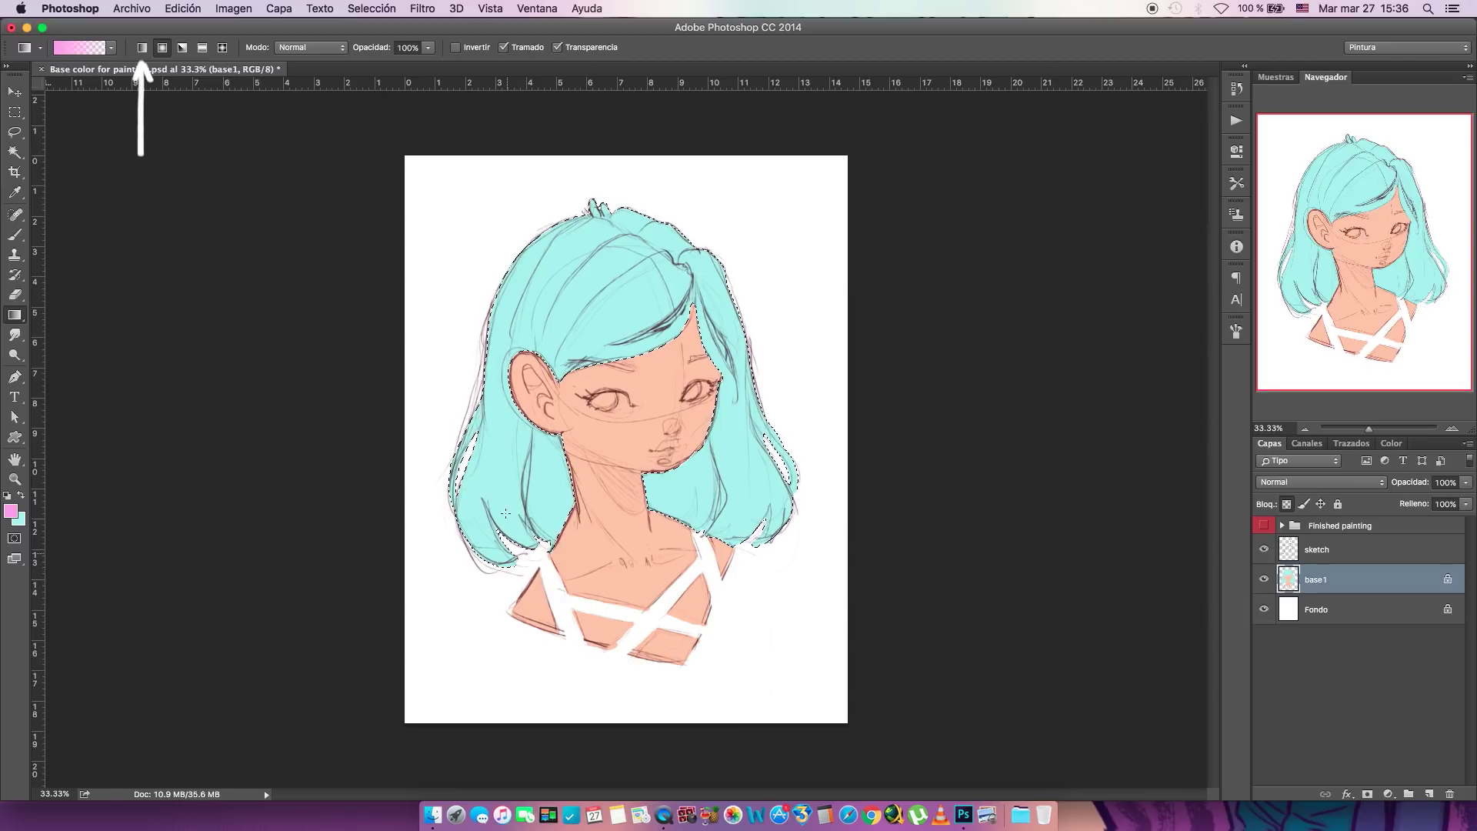
- Try a linear pink gradient rising from the lower hair ends, compare it without the sketch, and undo it
click(142, 47)
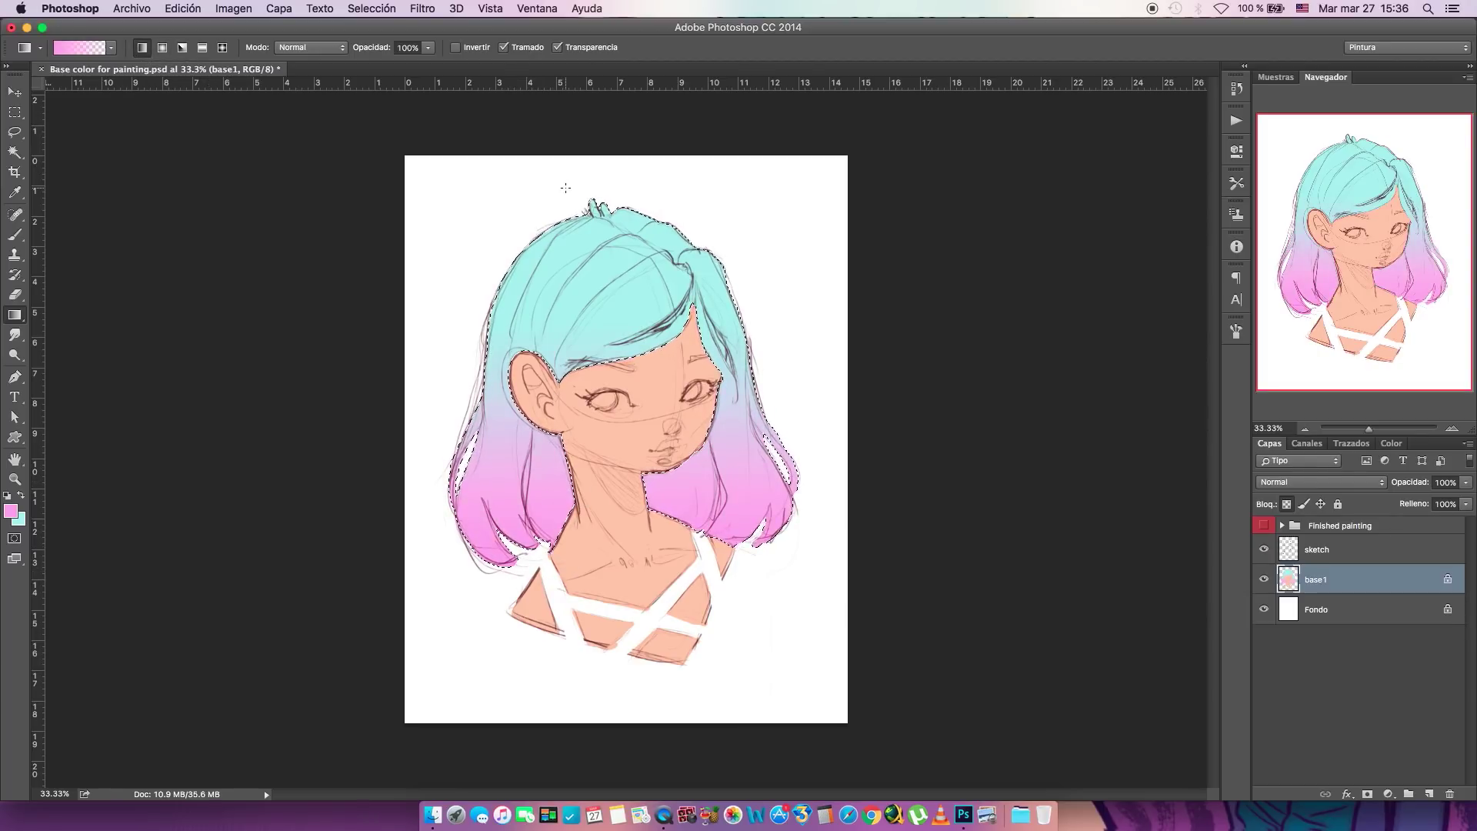
click(1264, 550)
click(1265, 550)
key(super+z)
- Try large radial pink gradients on both hair ends and the fringe, and undo them
click(162, 47)
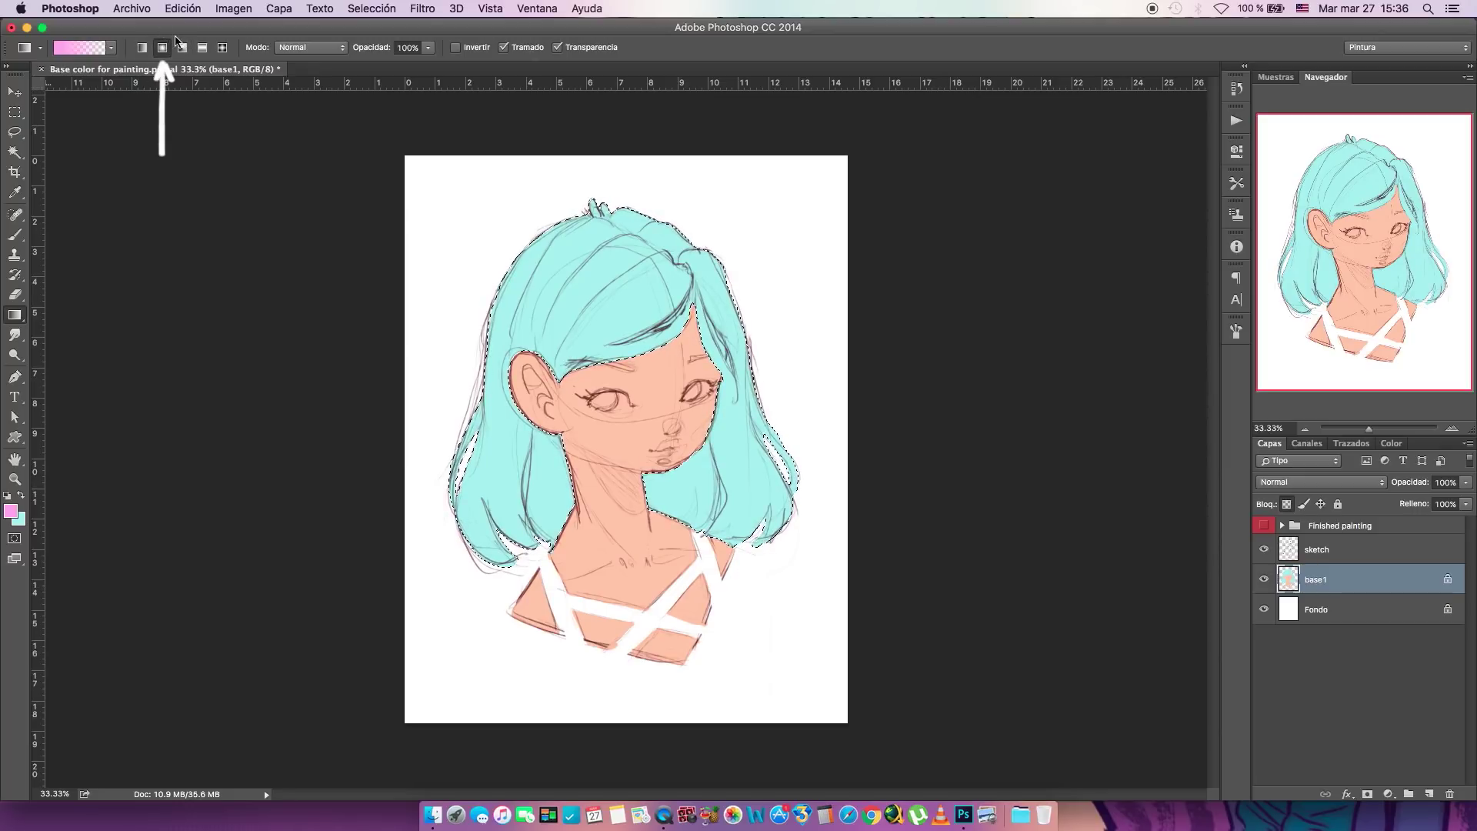
drag(473, 542, 801, 486)
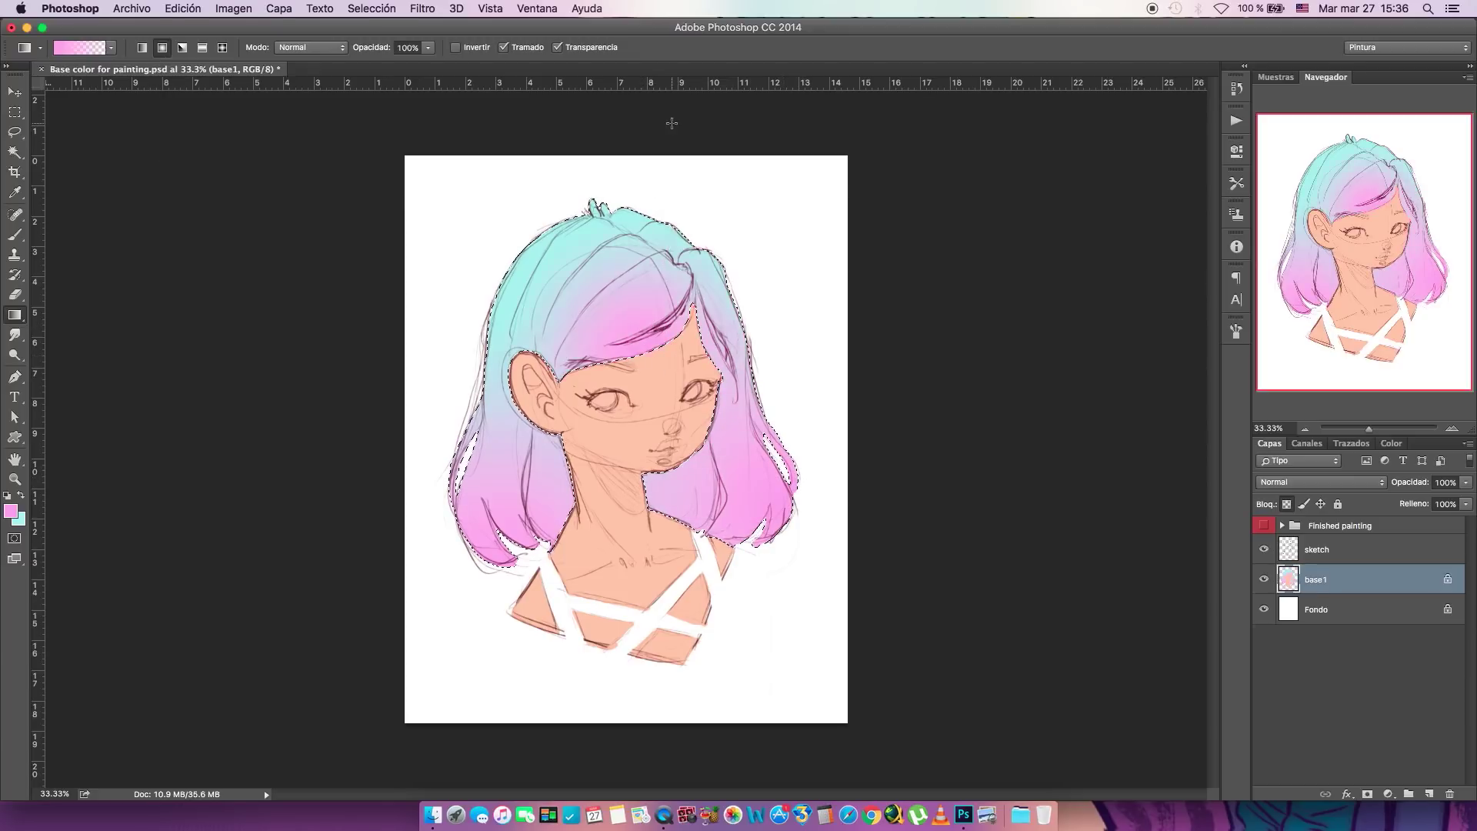
key(super+alt+z)
key(super+alt+z)
key(super+alt+z)
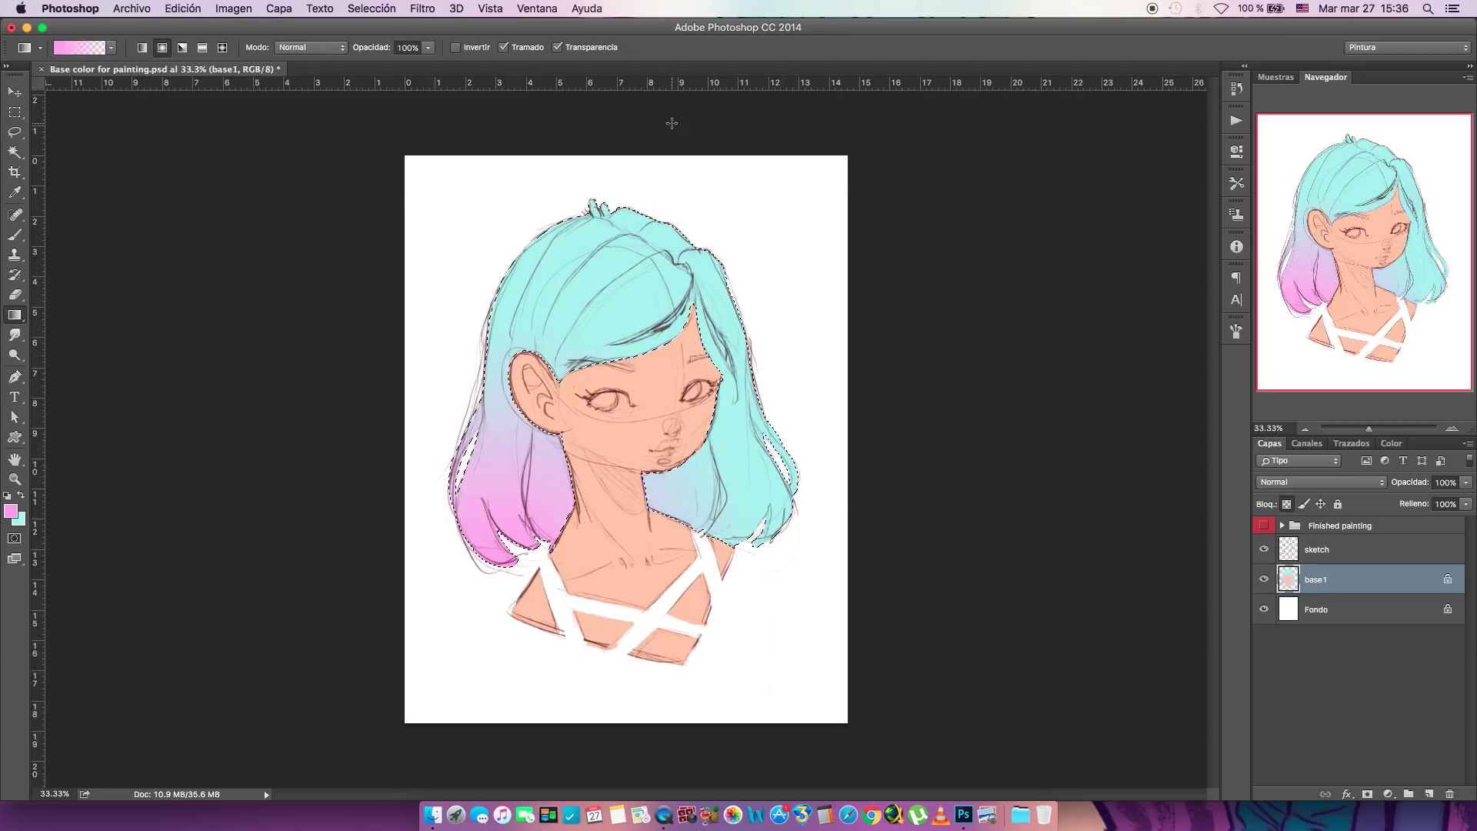
- Add smaller radial pink gradients to both lower hair ends and the fringe edge, and deselect the hair
drag(487, 595, 488, 595)
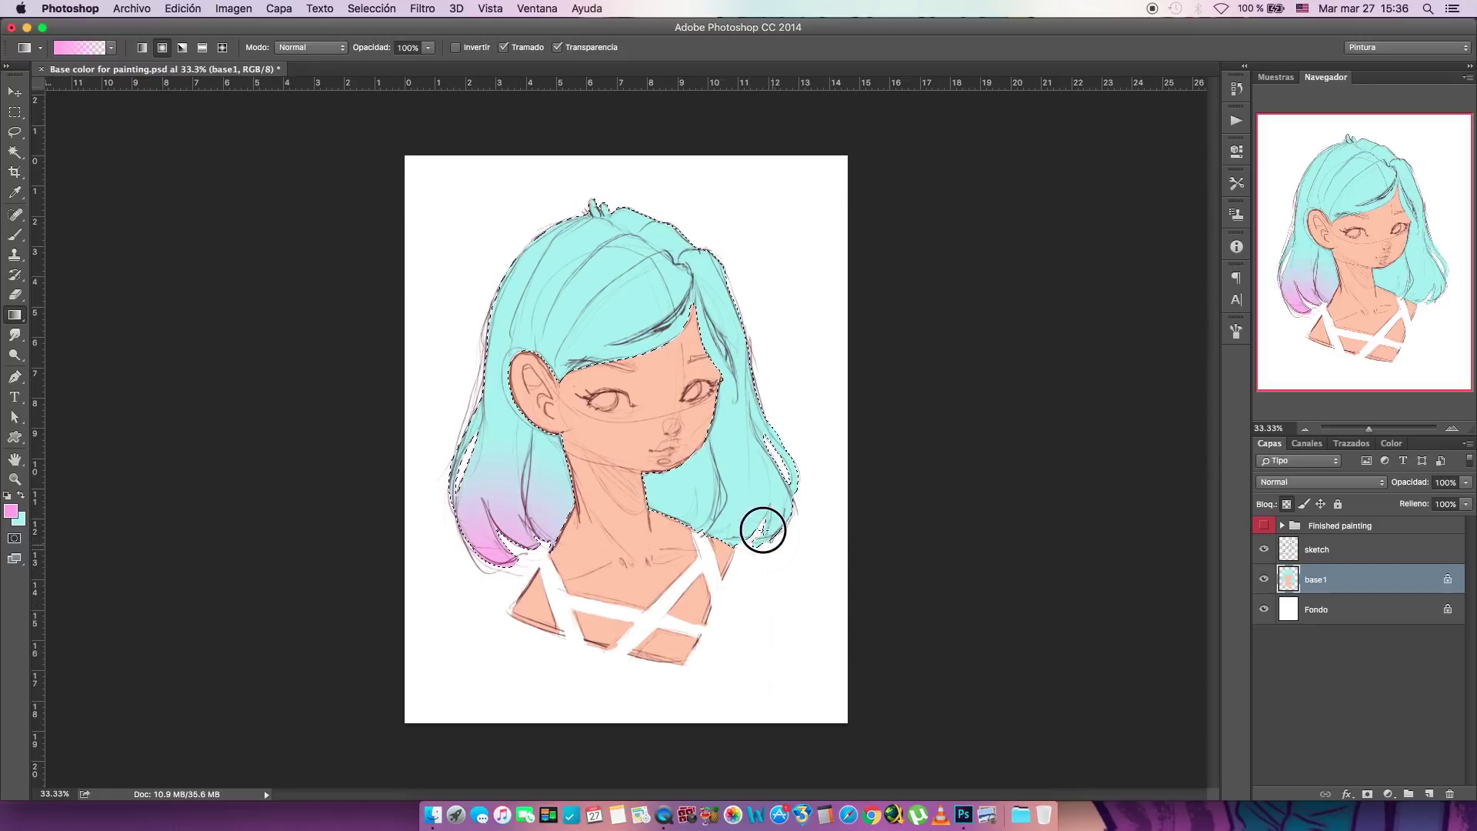
drag(629, 363, 627, 311)
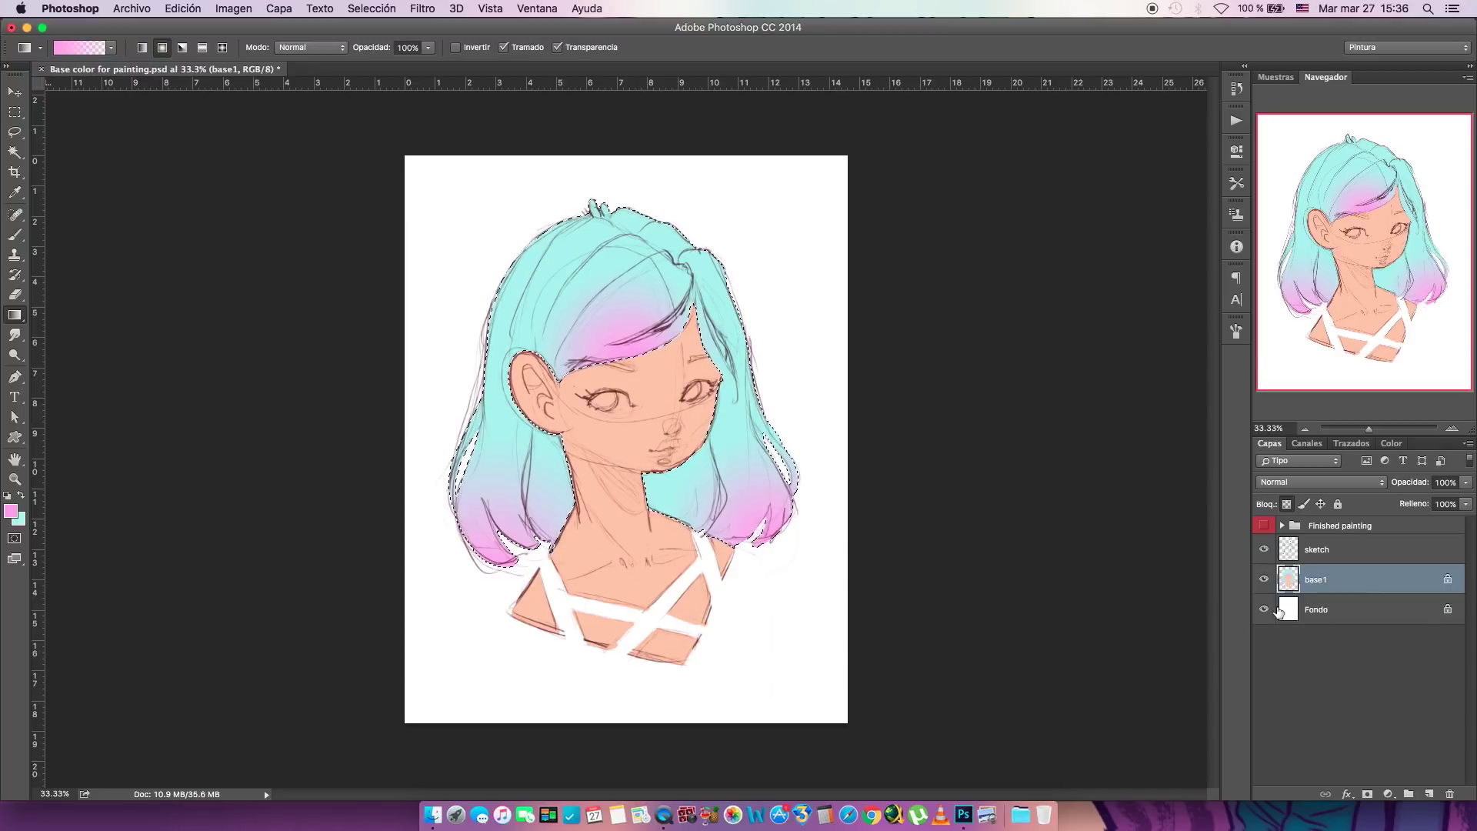
key(super+d)
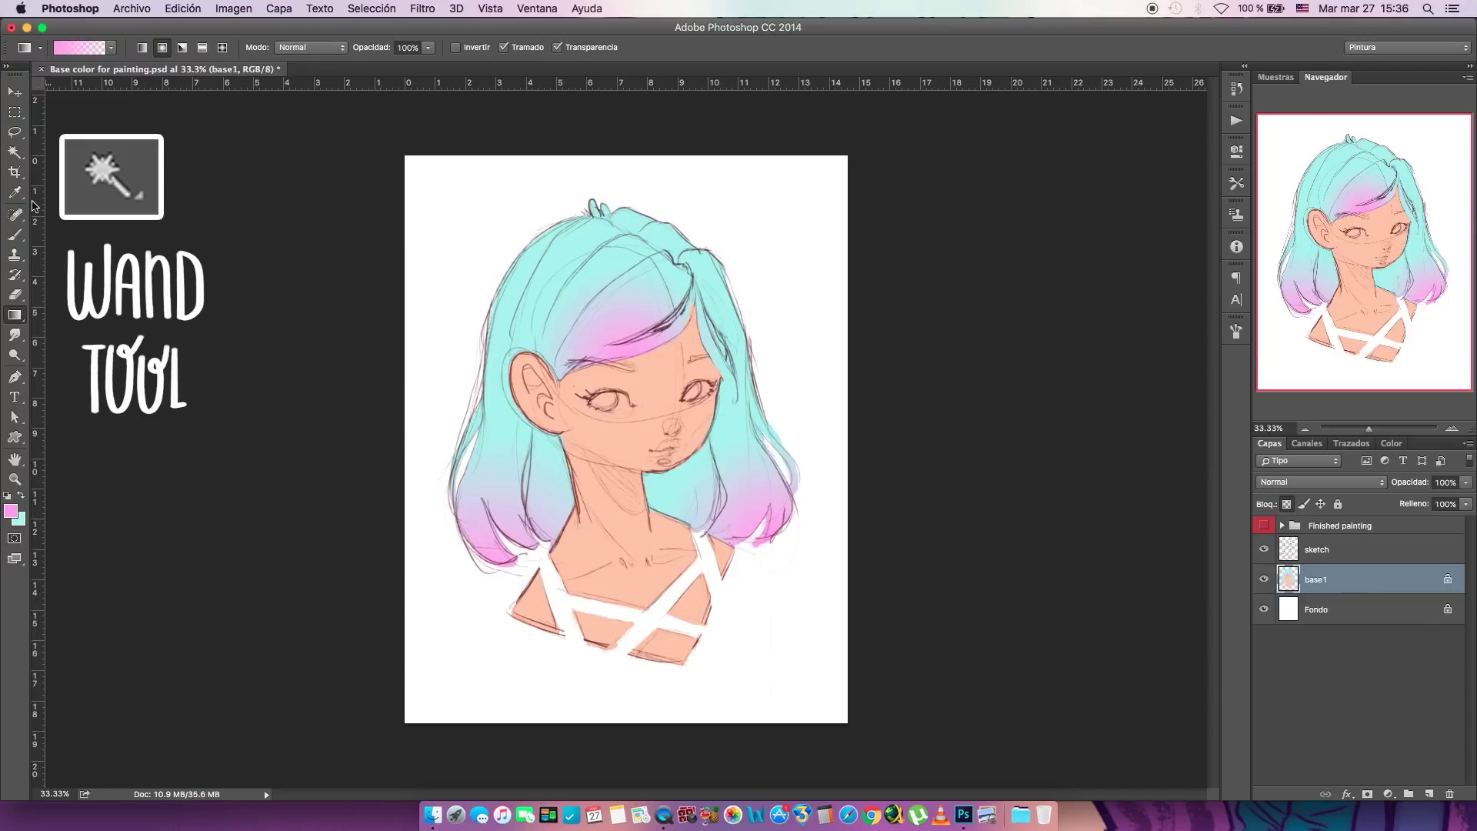
- Select the face, neck and all separate chest skin areas between the straps with the Magic Wand, adding each to the selection
click(21, 153)
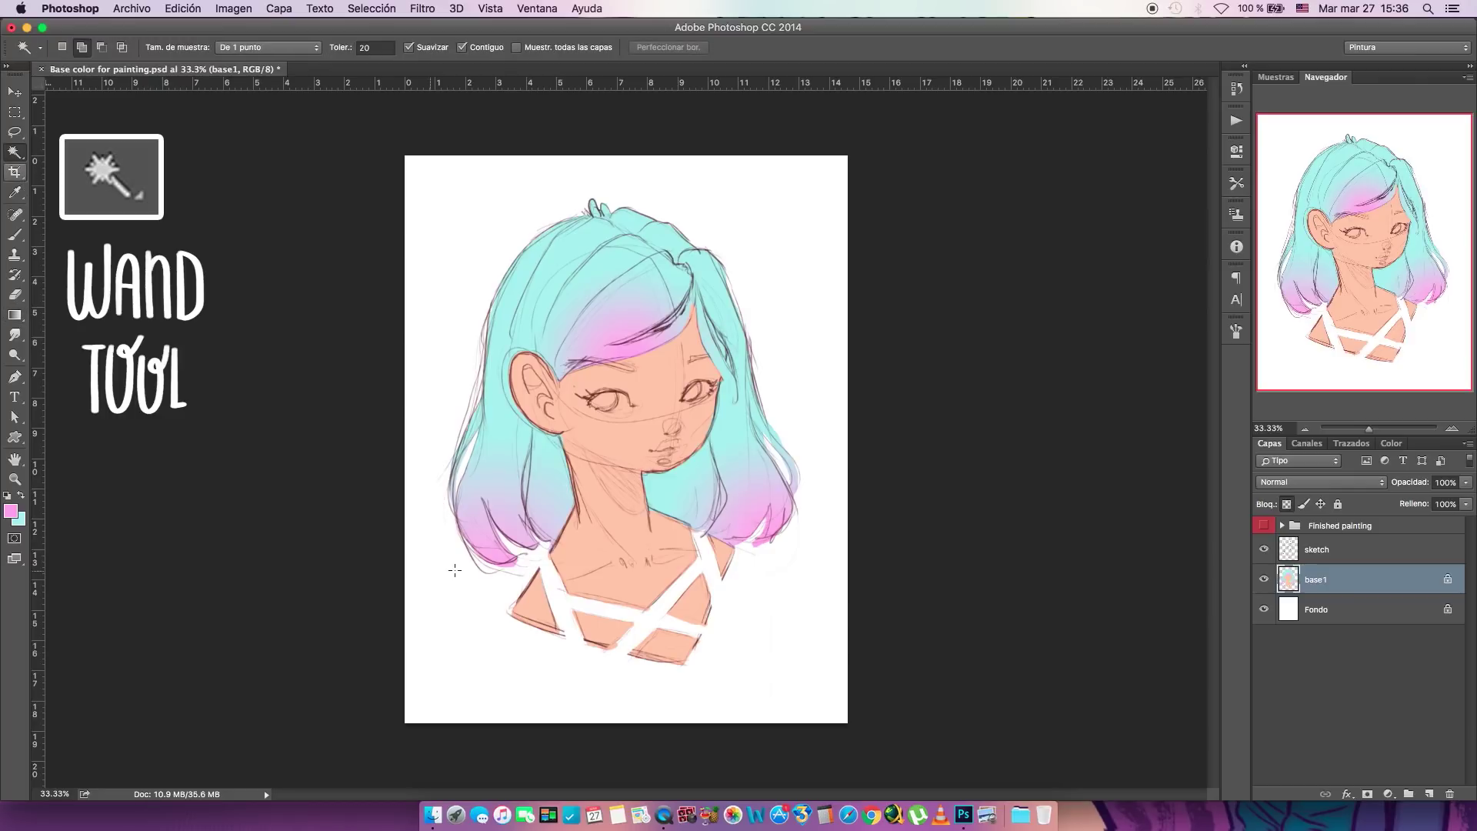
click(628, 588)
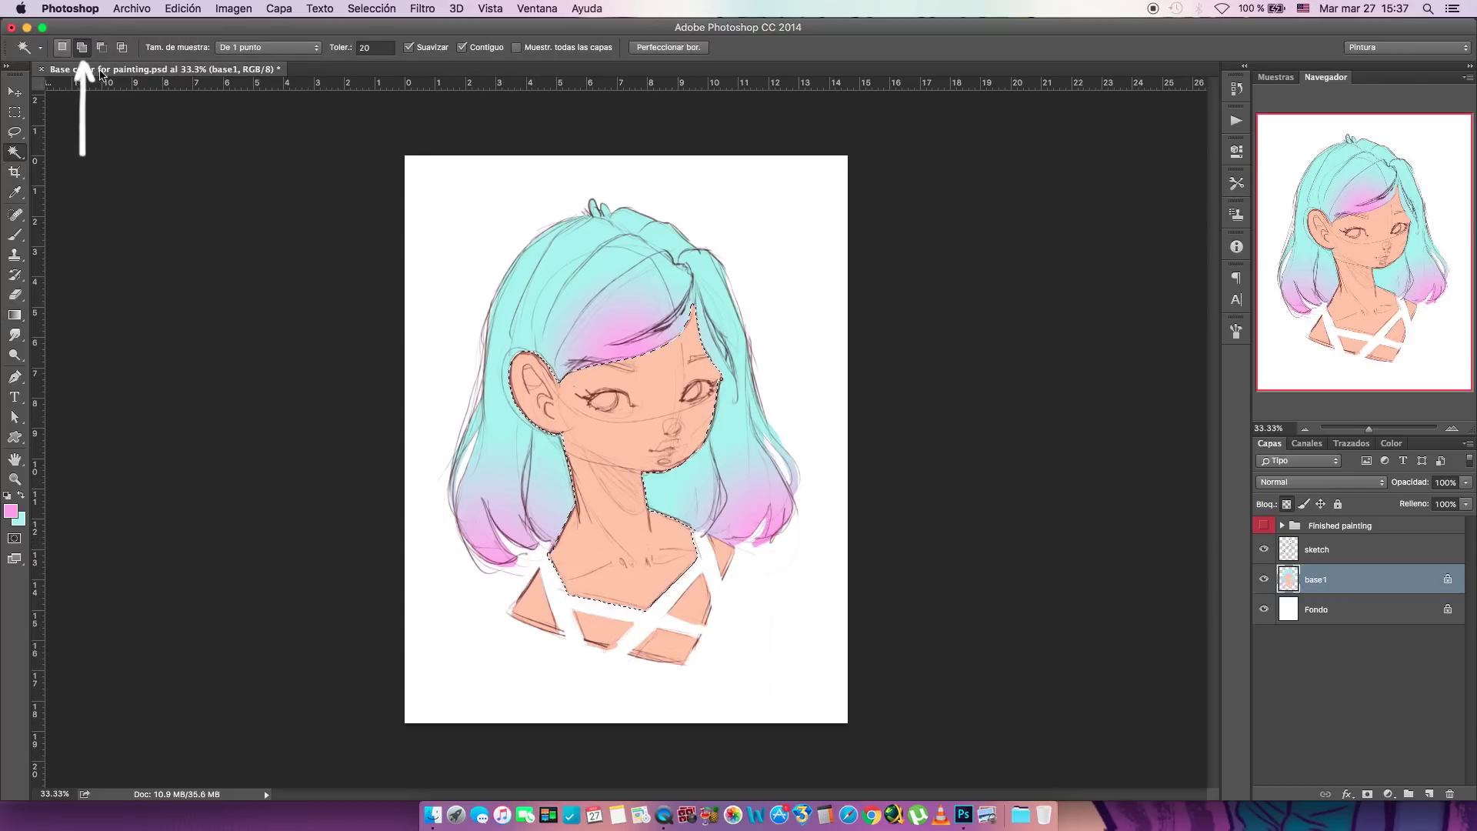
click(610, 630)
click(661, 648)
- Switch to the Gradient tool and set the foreground colour to lilac
click(15, 315)
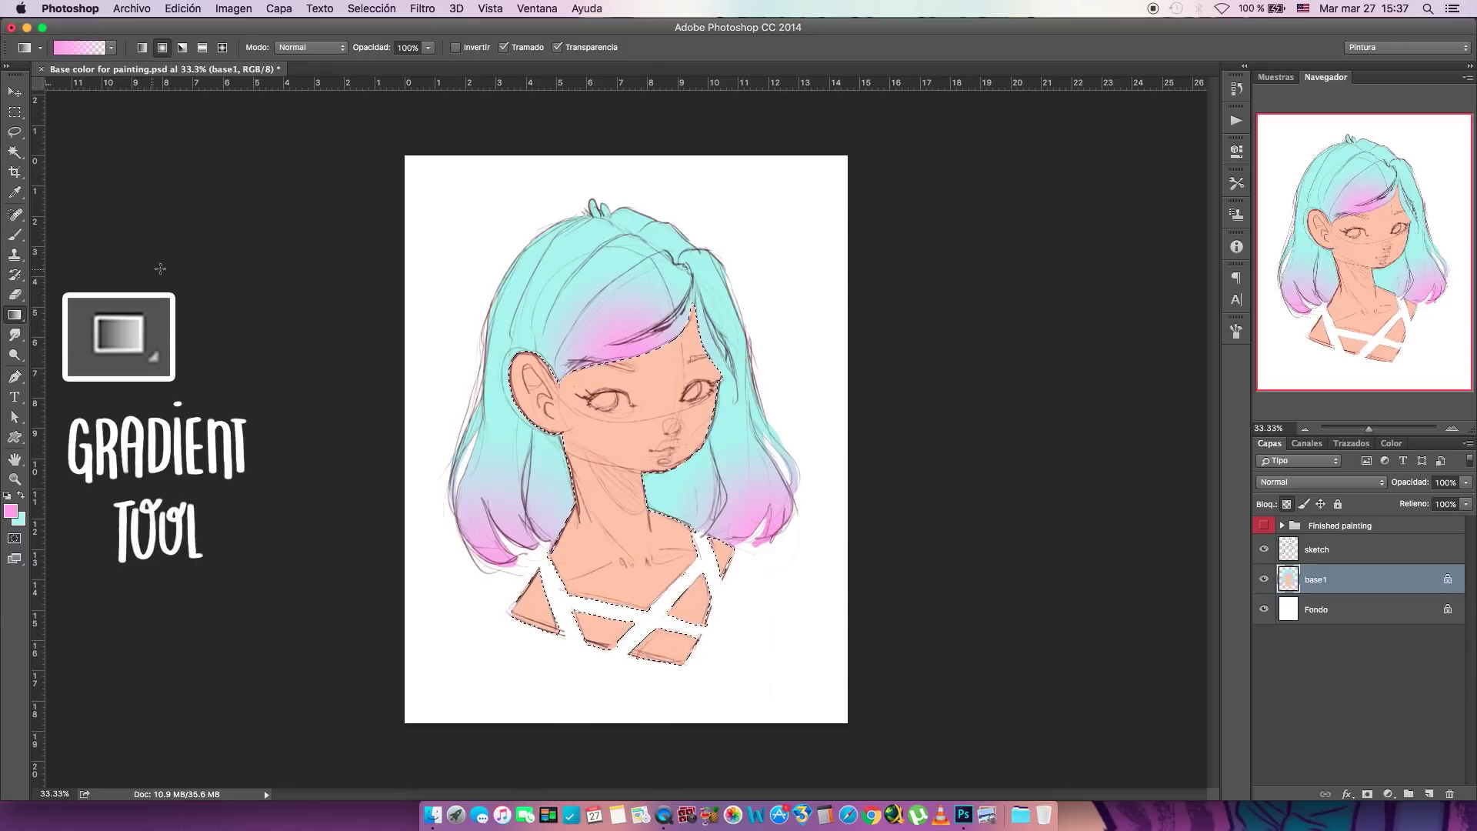
click(11, 511)
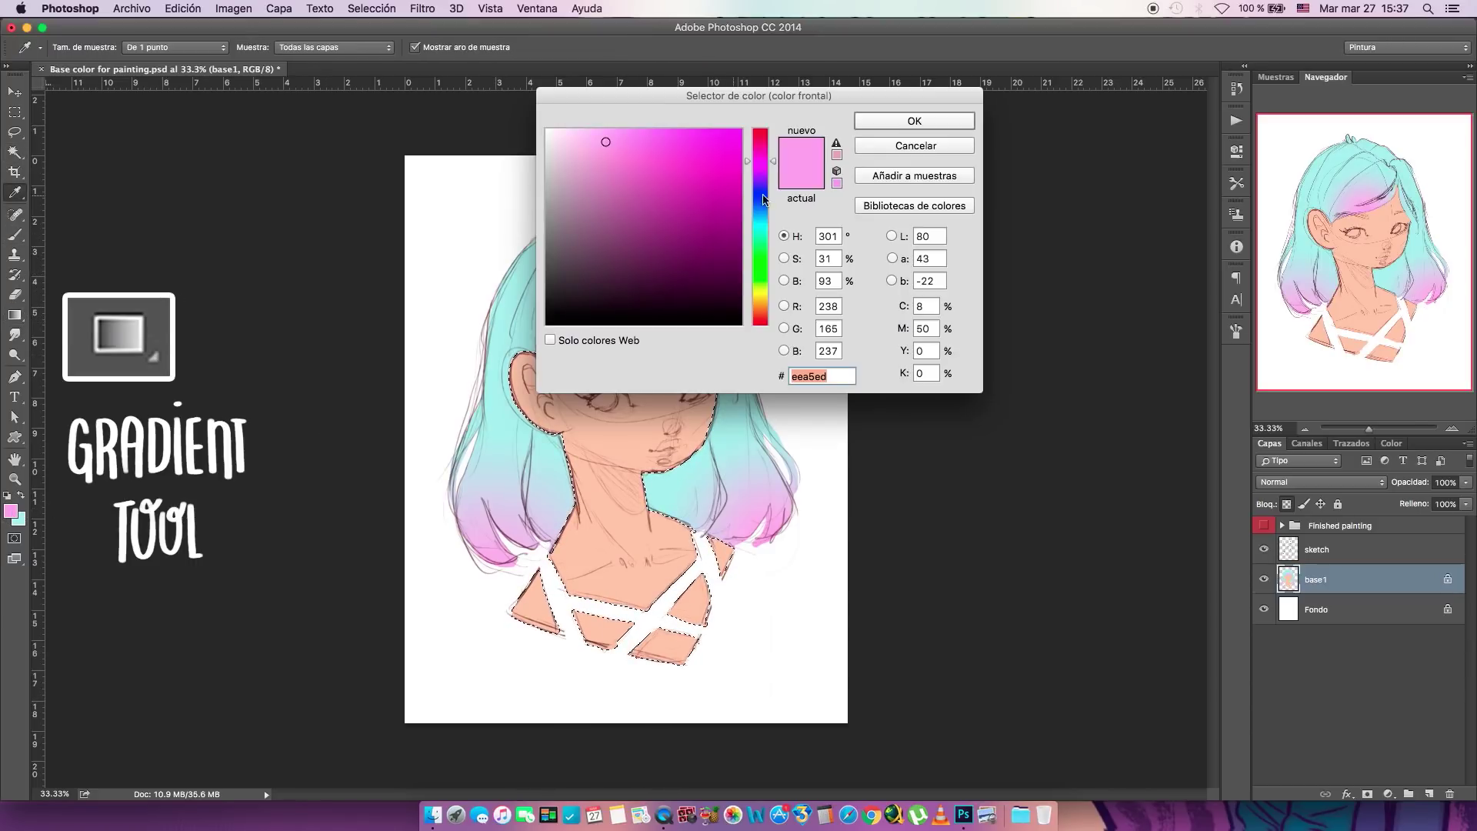
drag(750, 170, 752, 179)
key(Return)
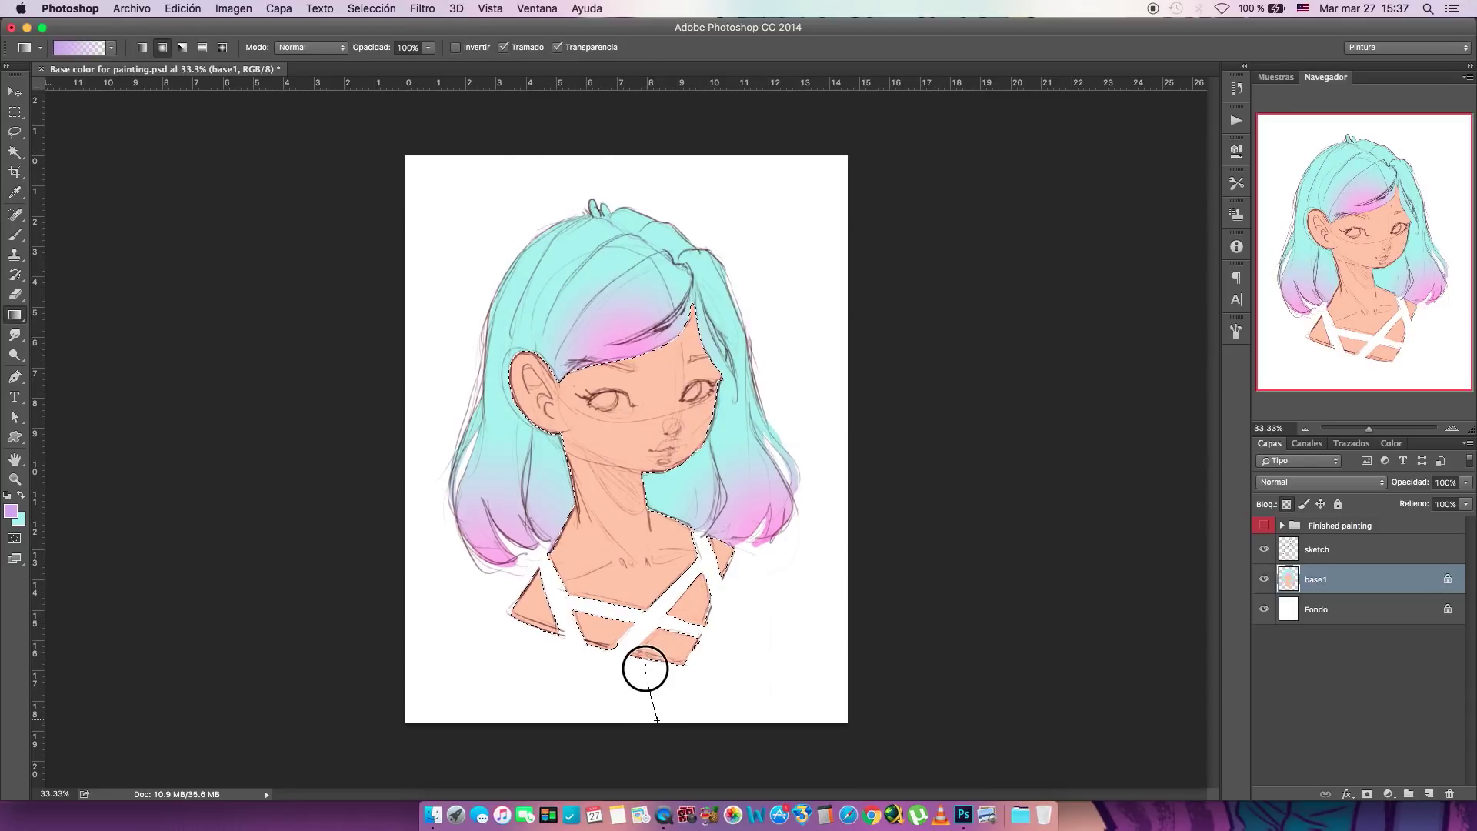
- Apply radial lilac gradients to the lower chest and the neck under the chin, undoing the one that covers the cheek
drag(646, 668, 646, 666)
drag(555, 655, 820, 608)
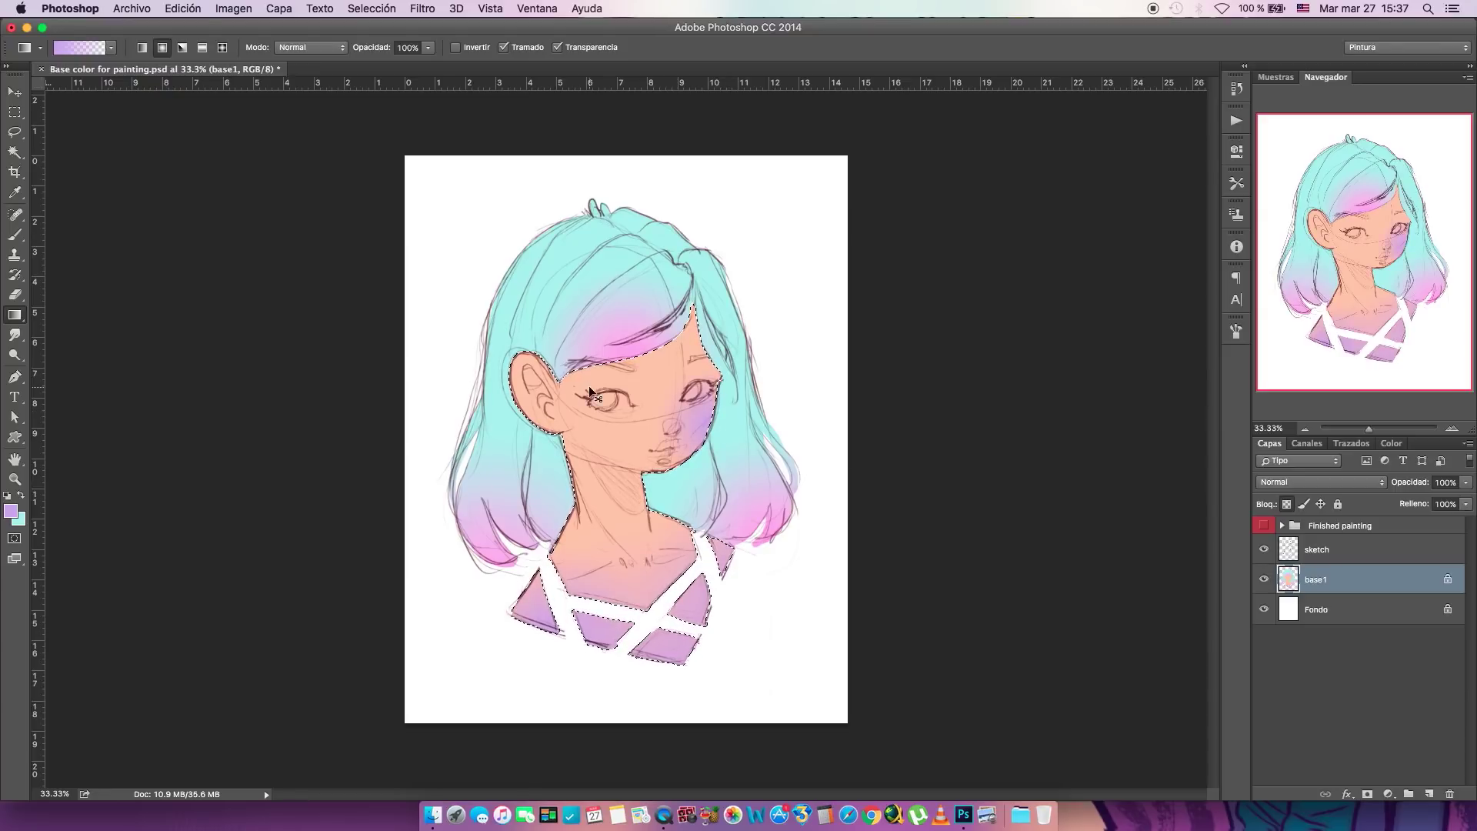
key(super+z)
drag(654, 488, 656, 478)
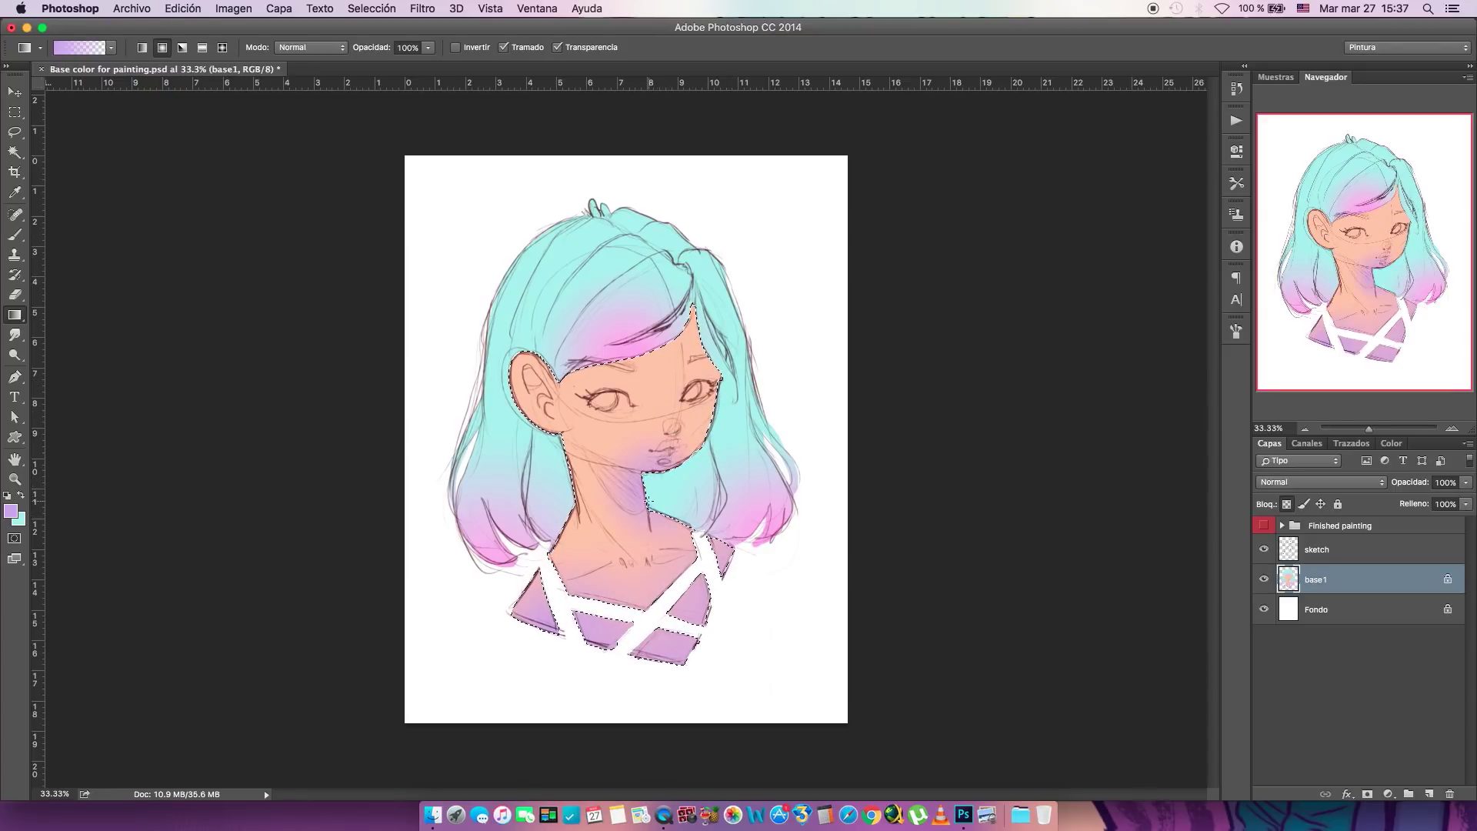
- Sample the peach skin colour from the face, brush over the lilac on the chin and lower face, and deselect
key(b)
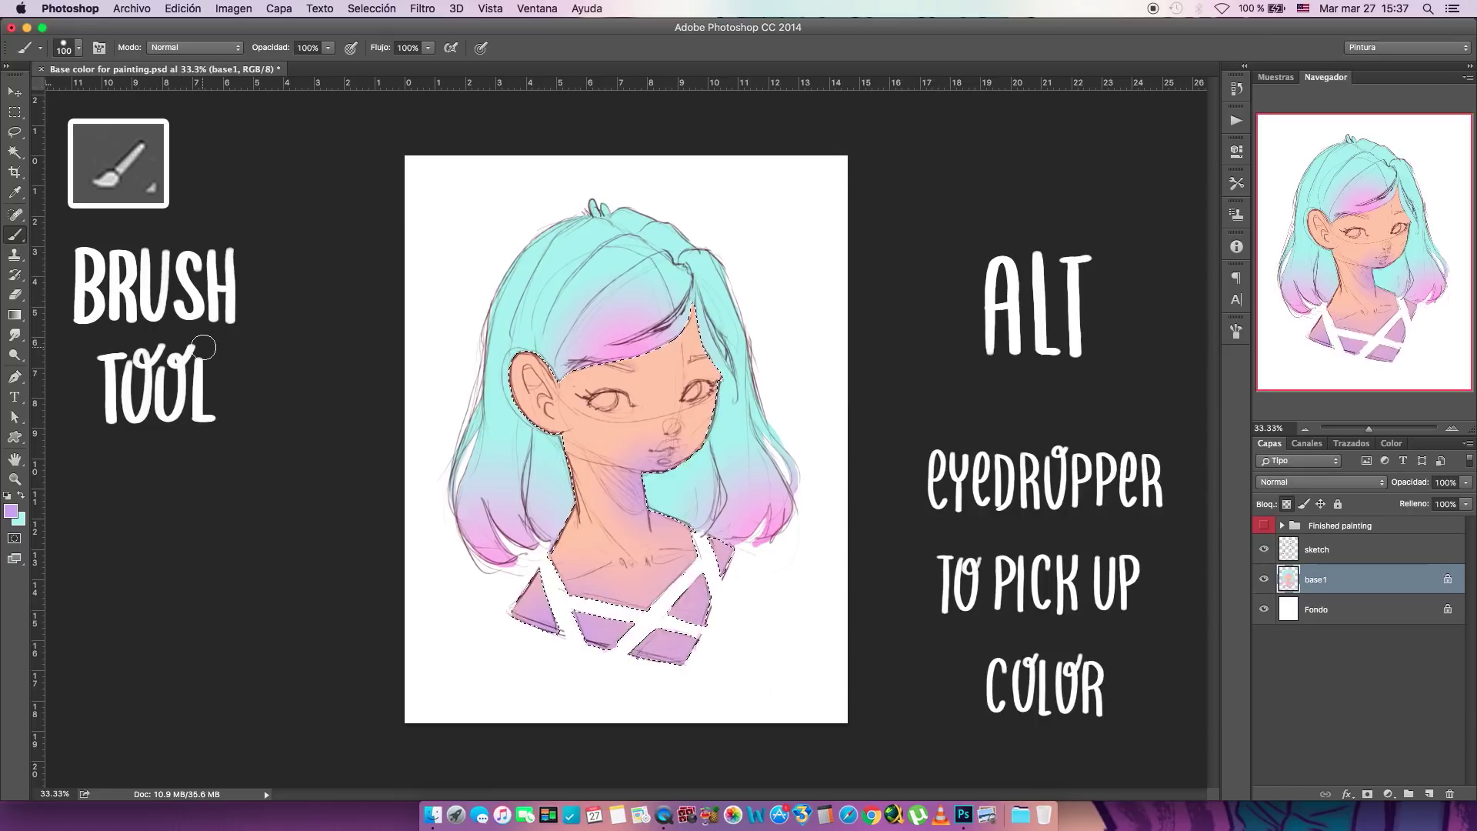
alt+click(698, 418)
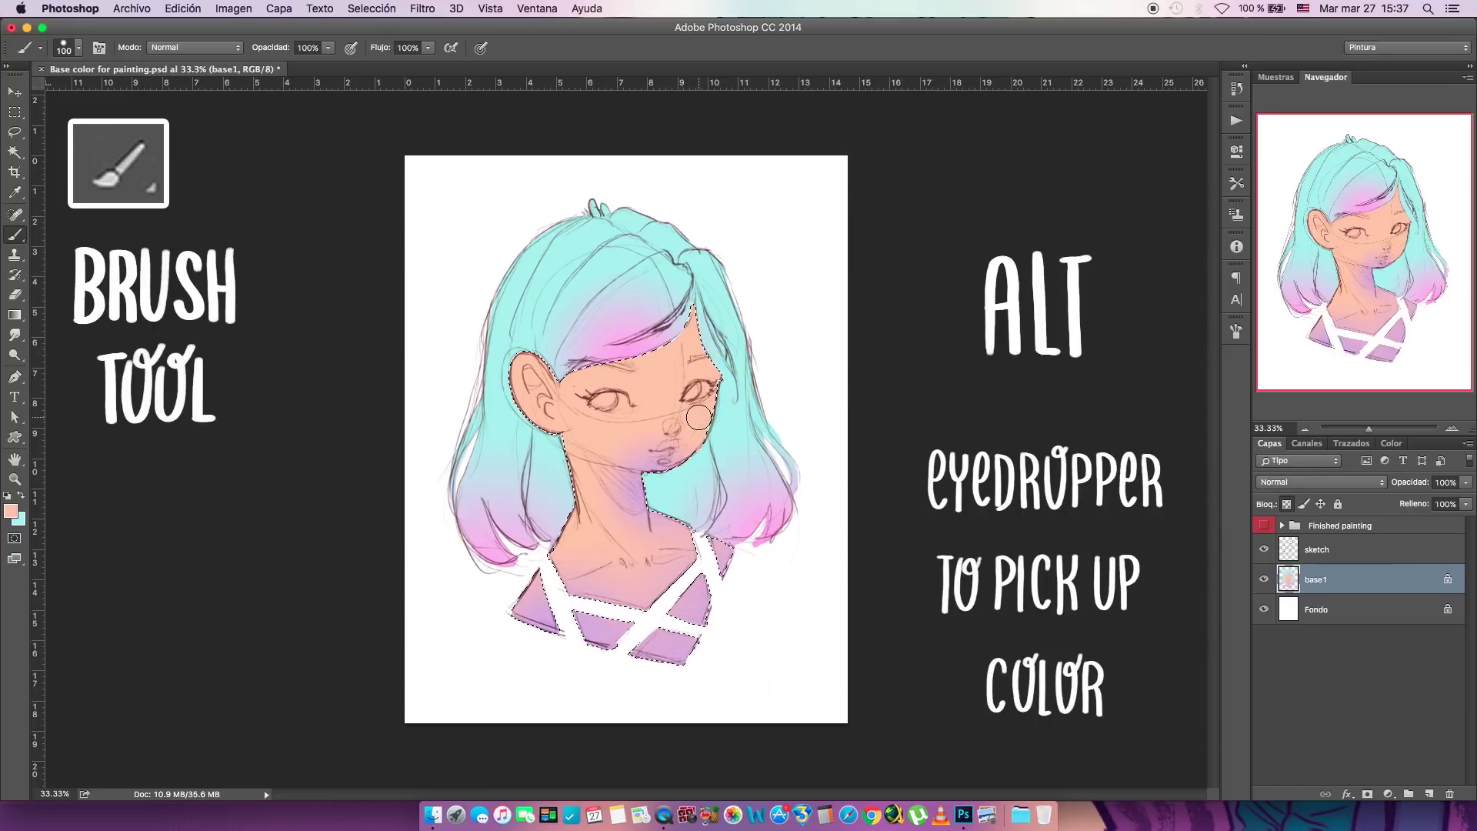
alt+click(650, 439)
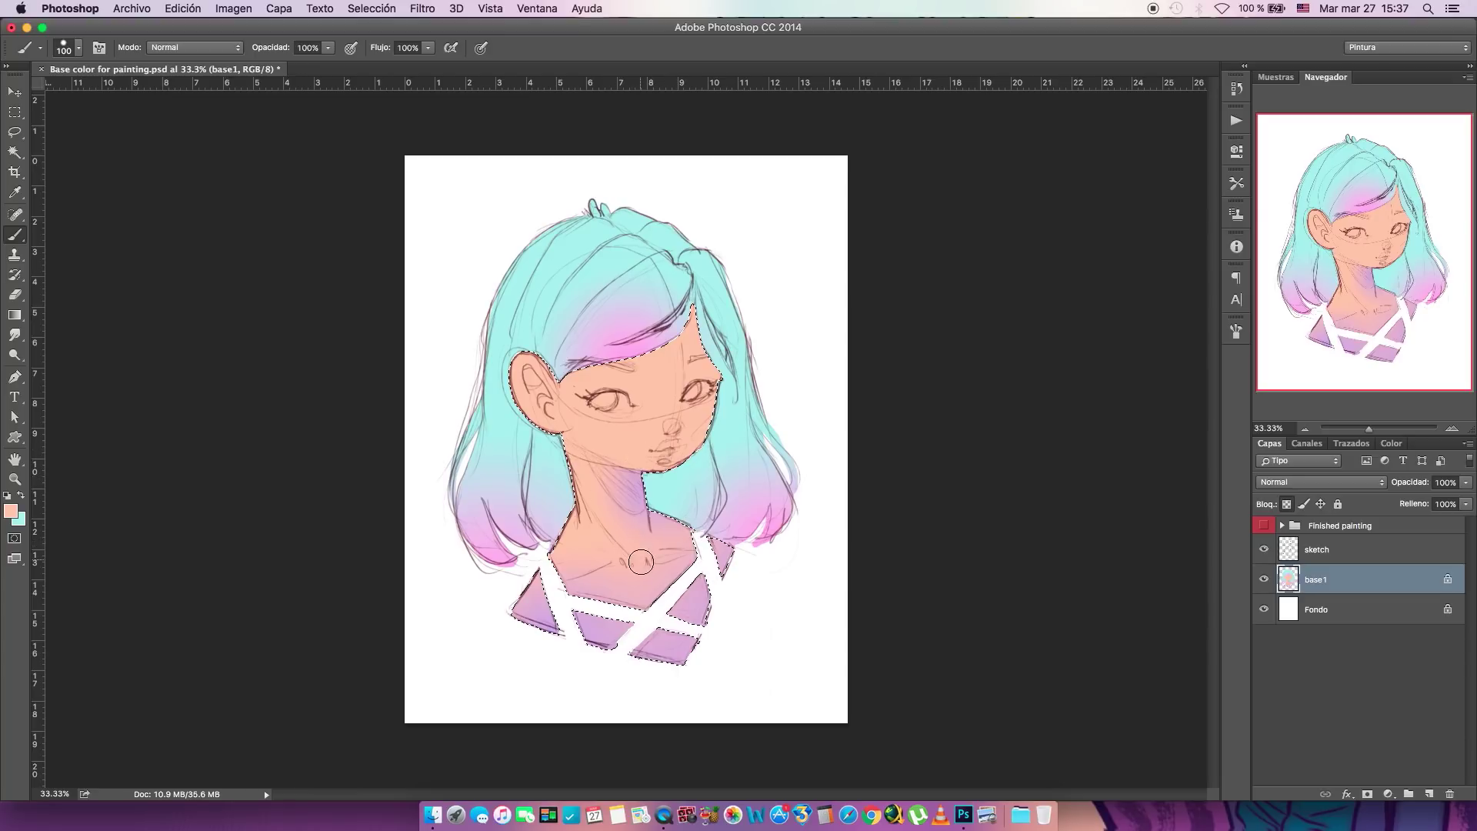
key(super+d)
- Inspect the base colours by hiding and showing the sketch and base1 layers
click(1264, 550)
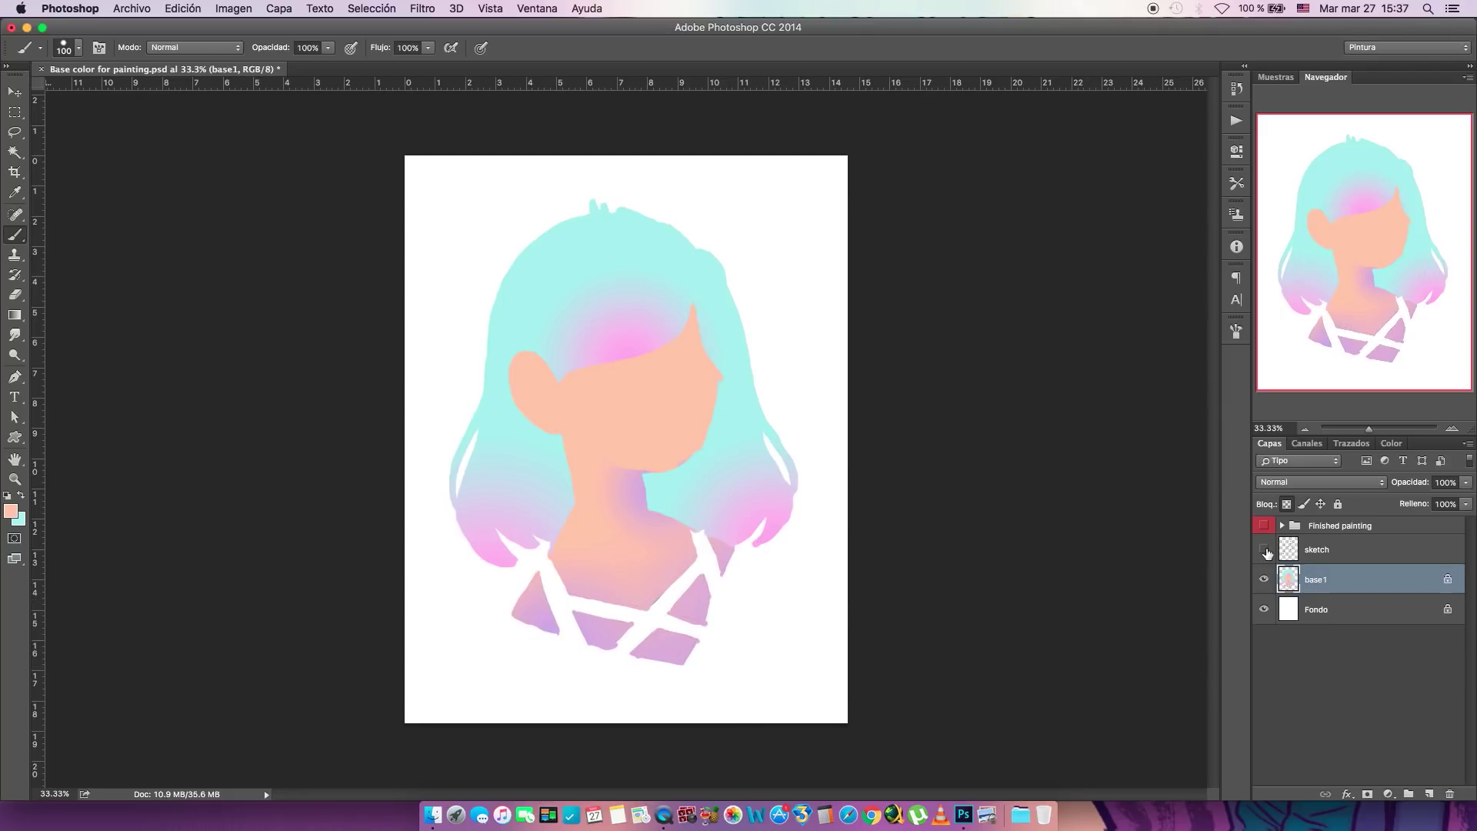
click(1264, 550)
click(1264, 581)
click(1265, 581)
click(1447, 578)
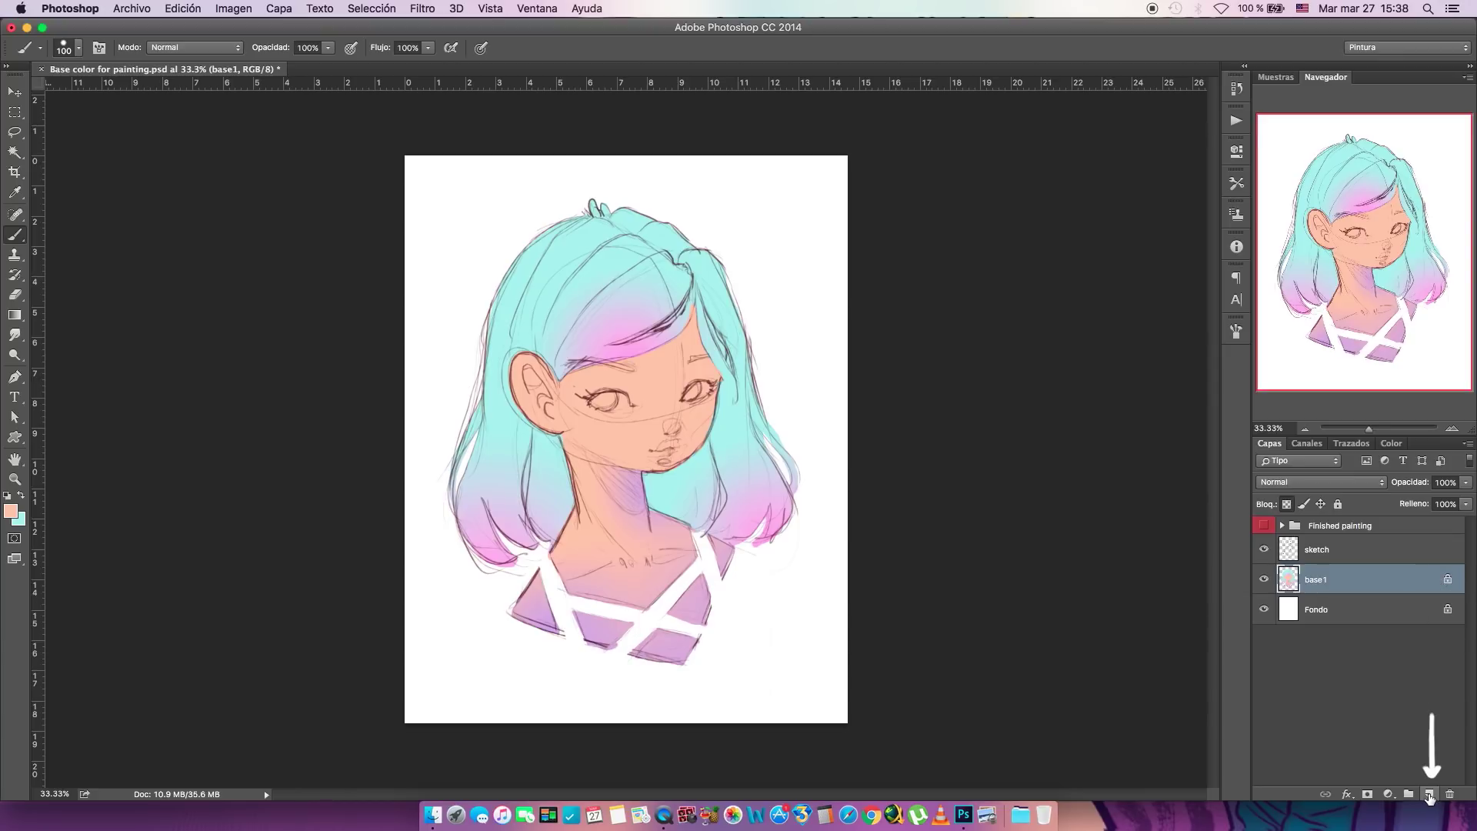
- Add a new layer directly above base1 and set its blend mode to Multiply (Multiplicar)
click(1429, 795)
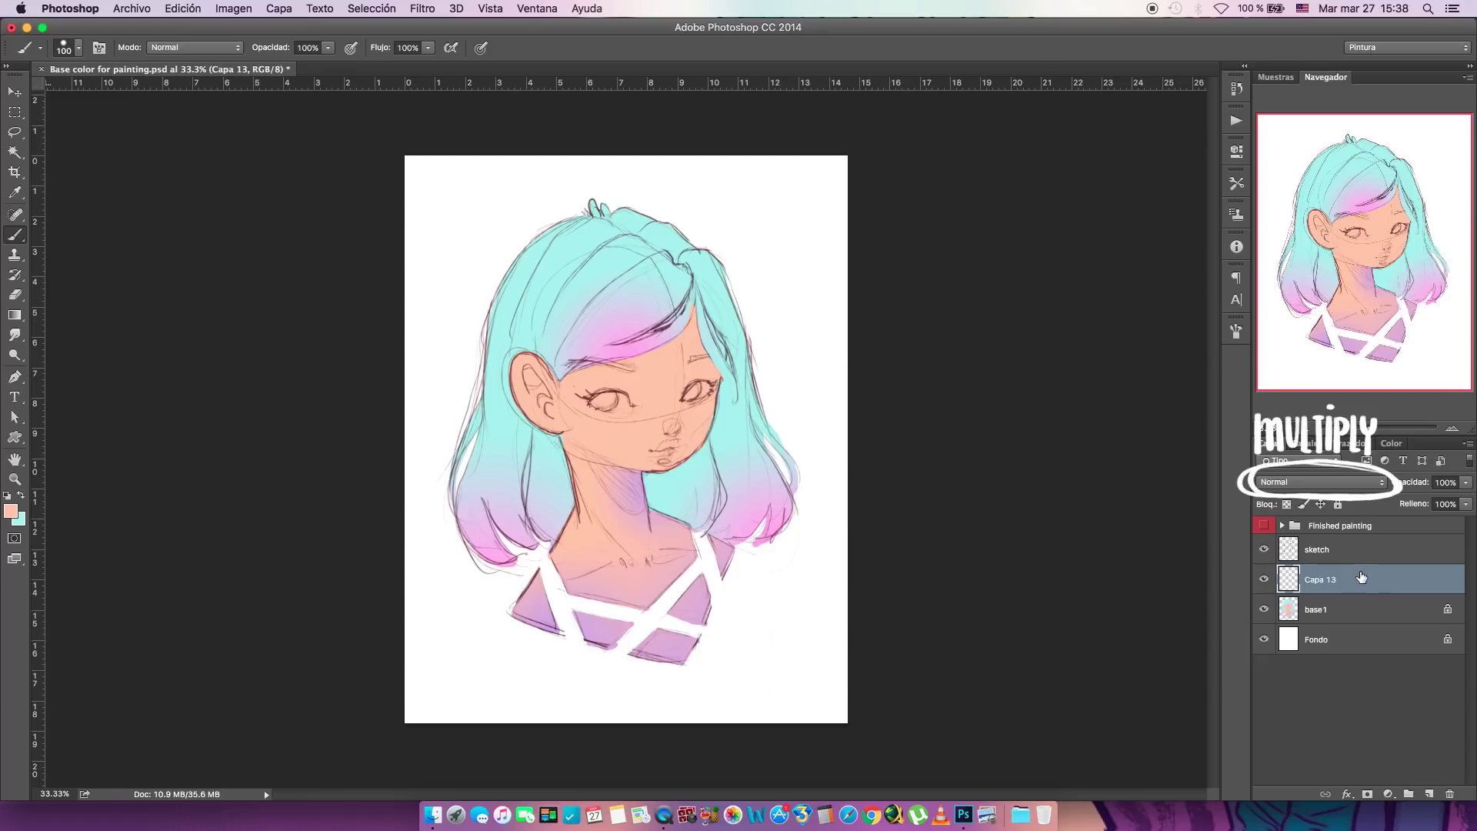
click(1337, 482)
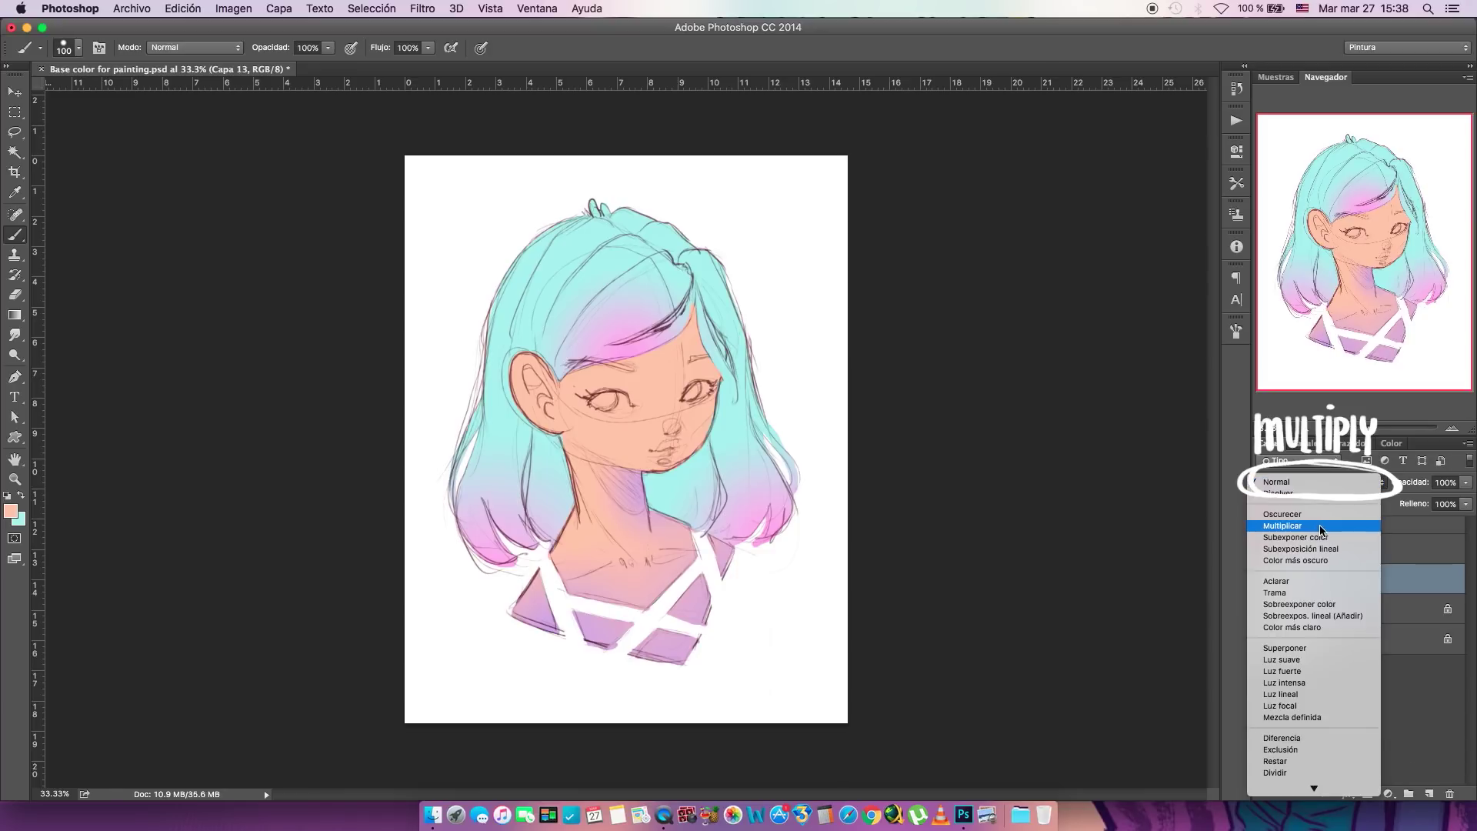
click(1322, 528)
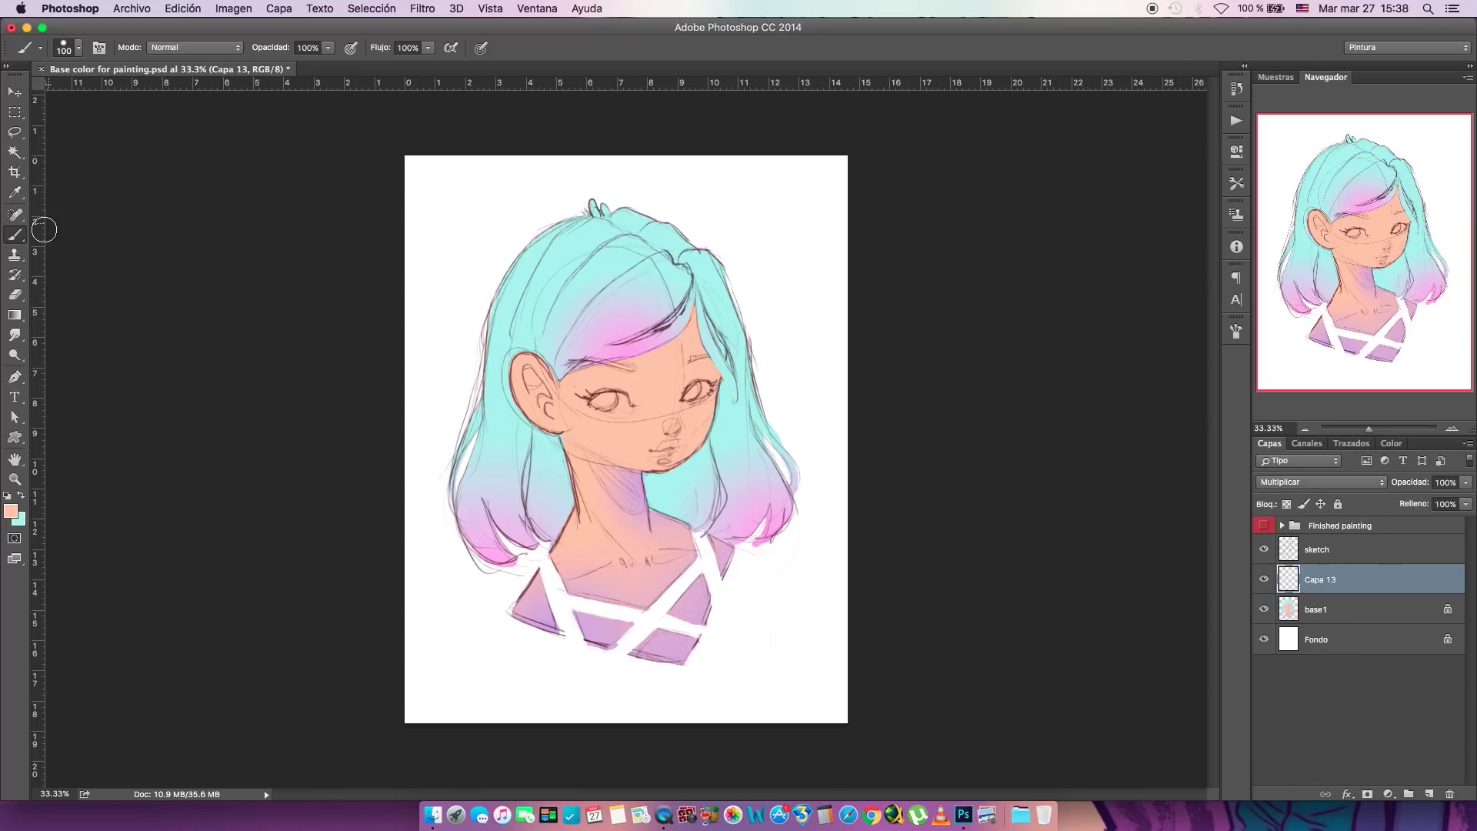
- Set the foreground to a periwinkle blue and activate the Brush tool
click(19, 514)
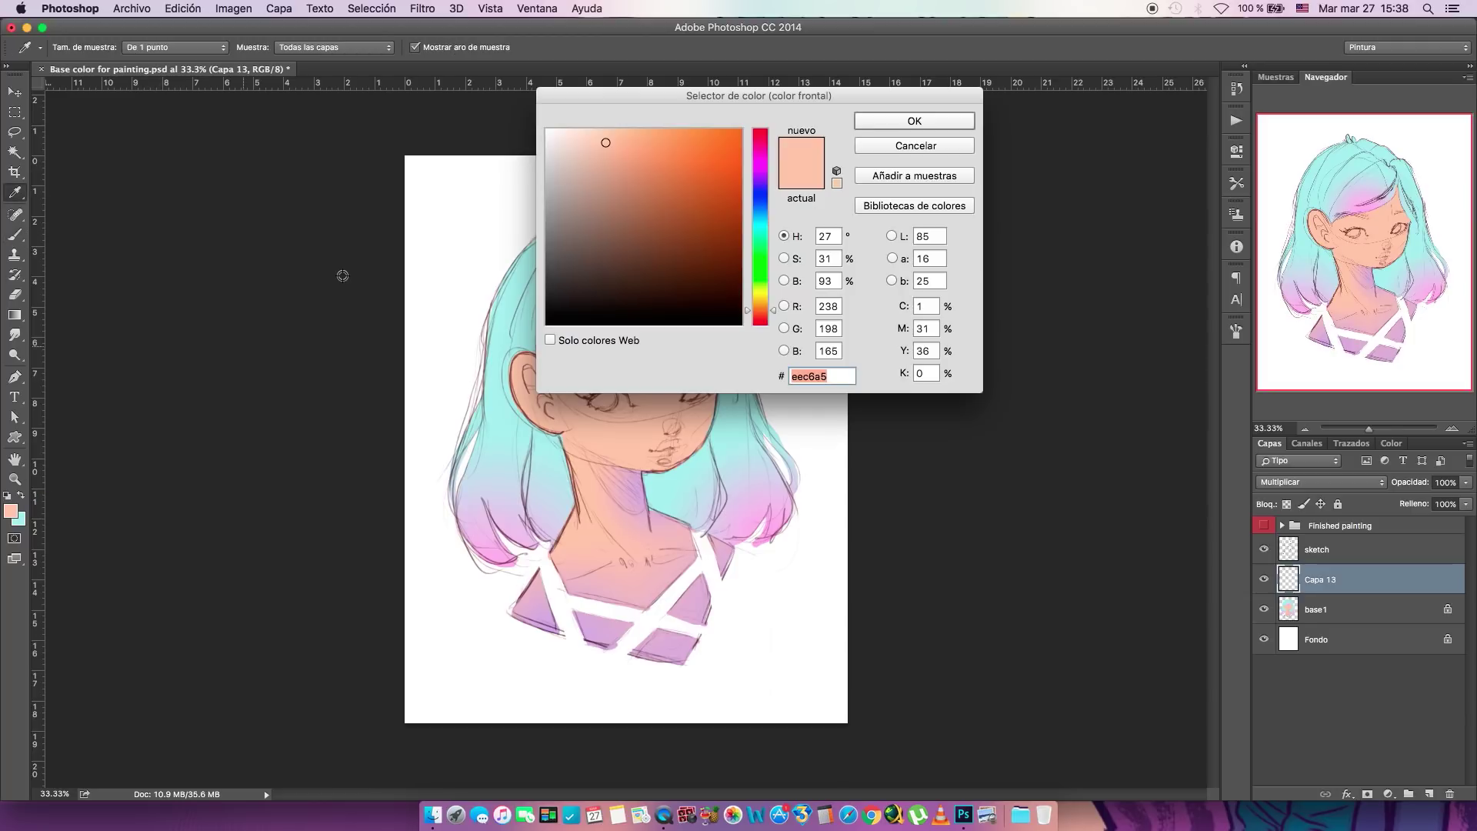
click(760, 194)
drag(615, 151, 643, 139)
click(885, 123)
key(b)
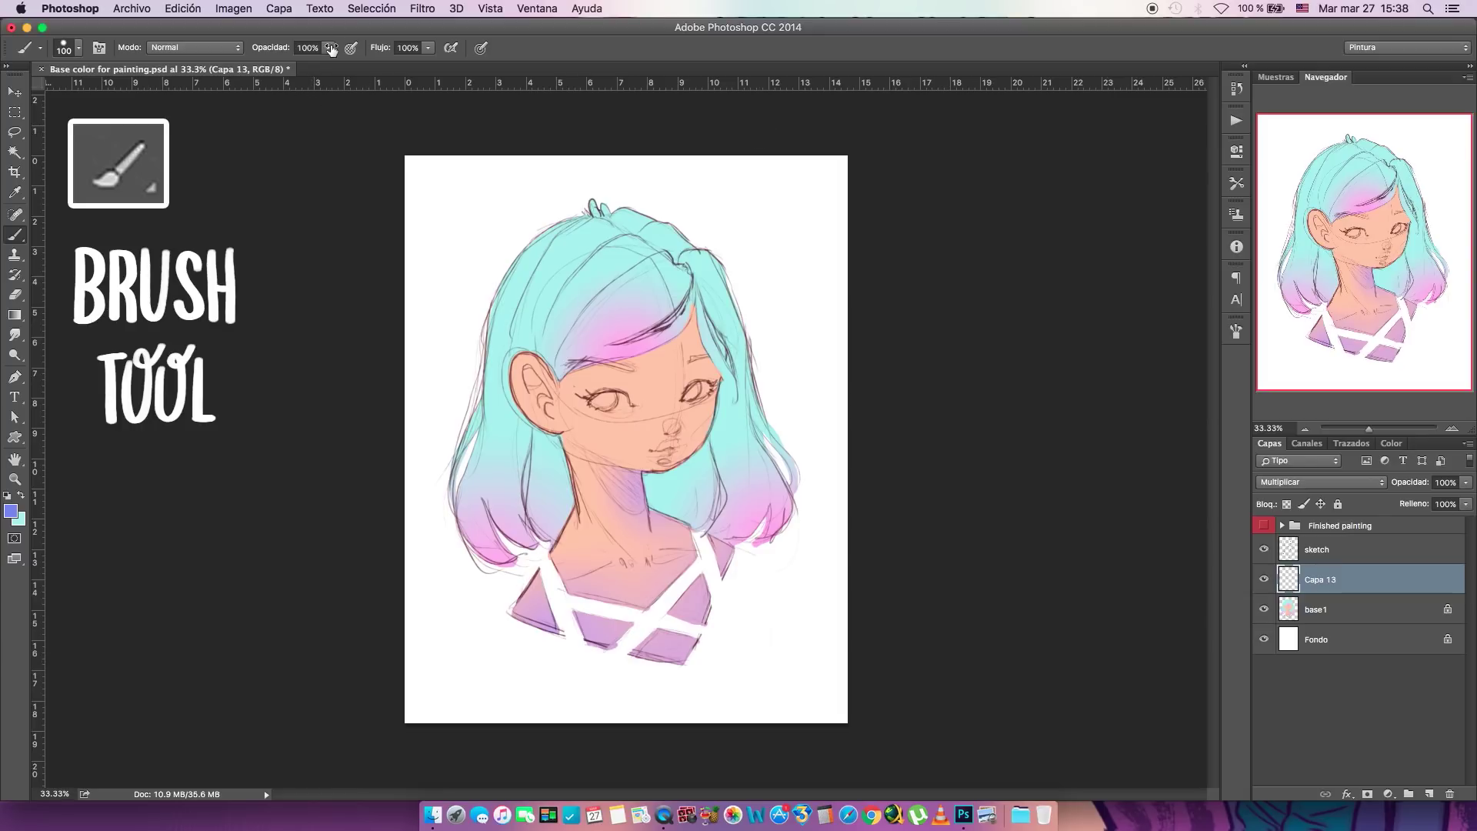
- Choose the hard round opacity-pressure brush preset (Opacidad de presión, circular) and paint a short shadow stroke under the fringe near the ear
click(79, 48)
scroll(194, 224, down, 2)
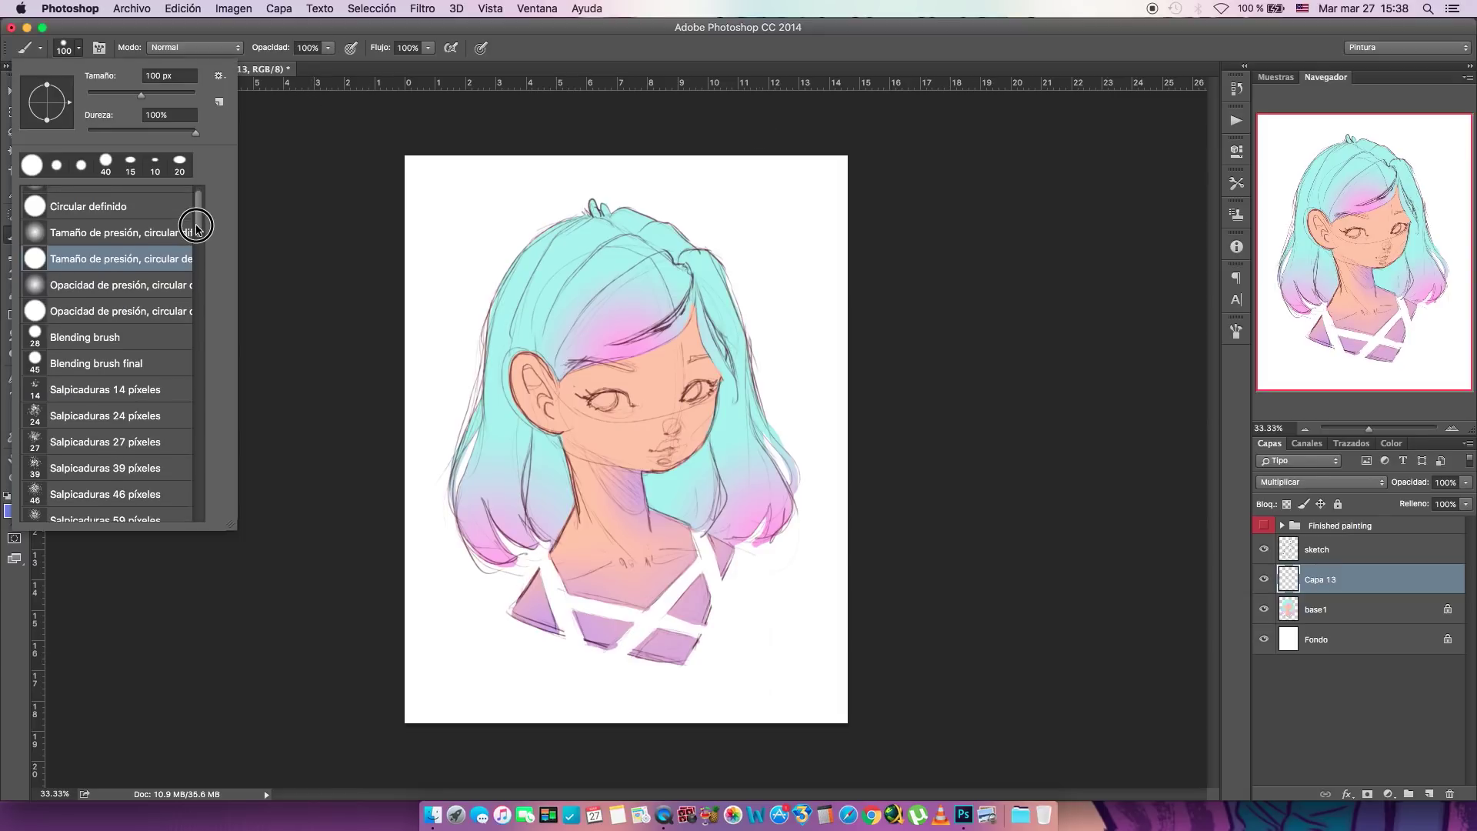
scroll(198, 229, up, 2)
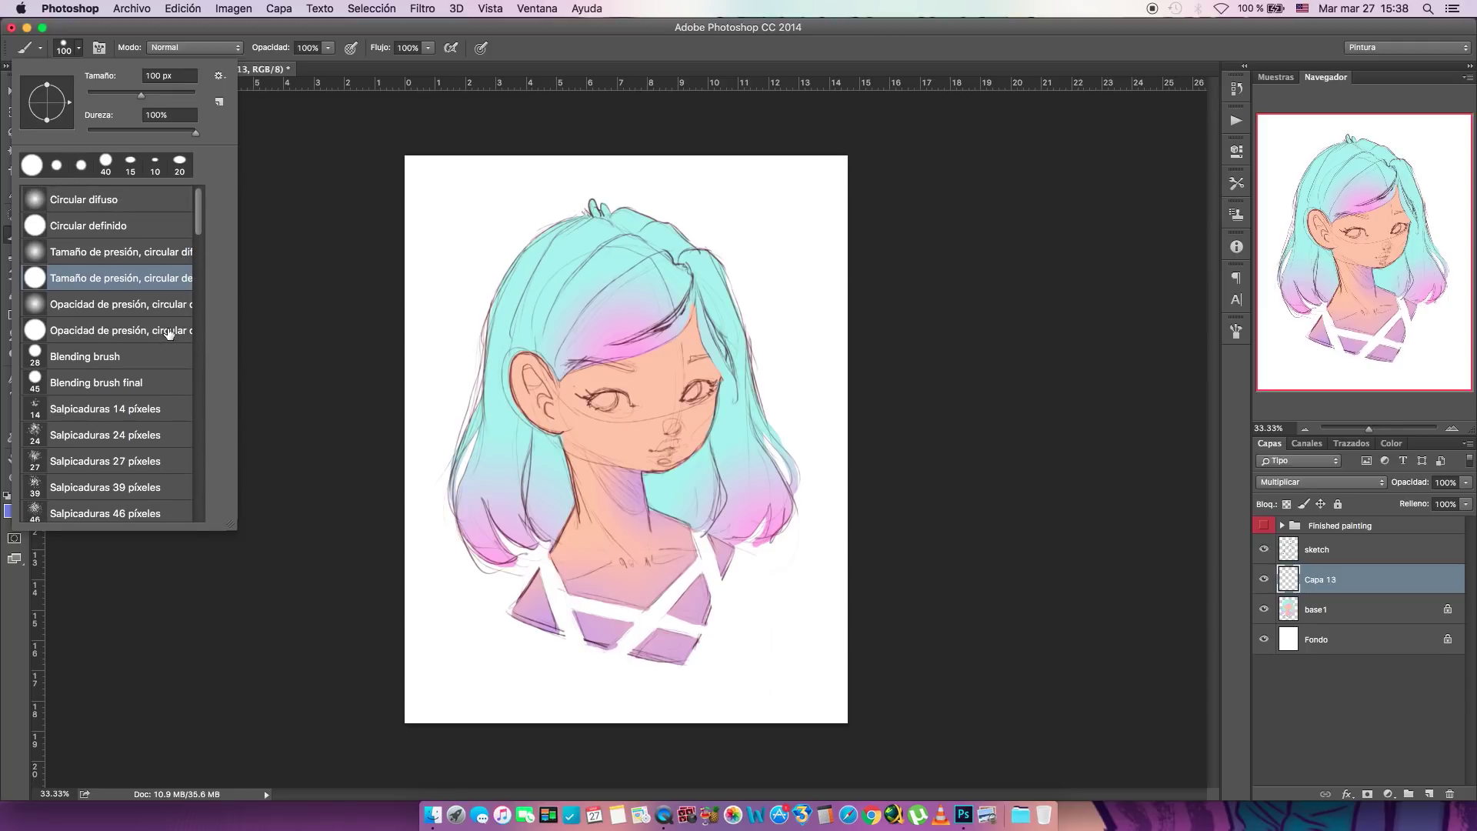
click(168, 332)
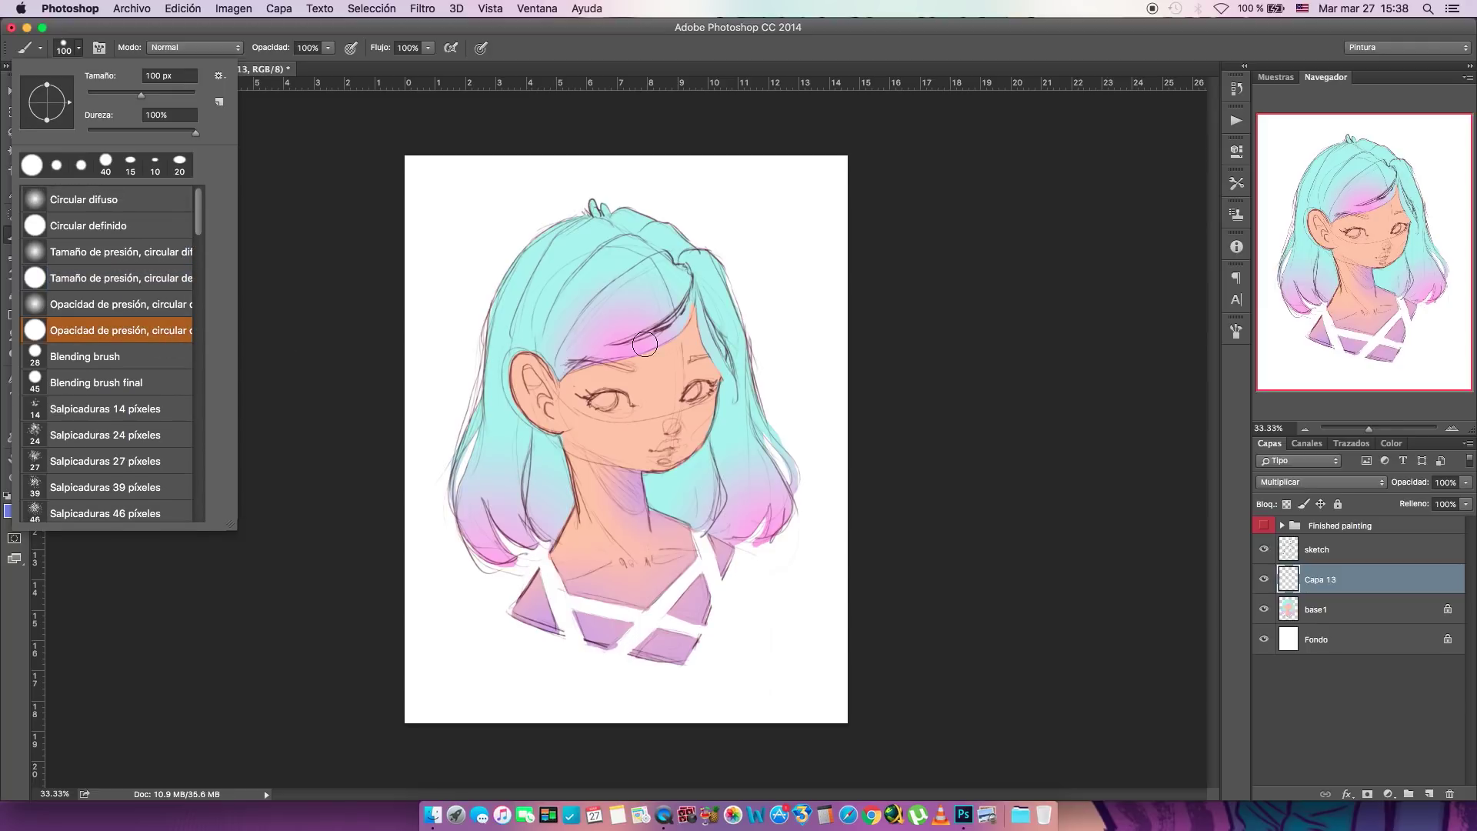
click(566, 371)
drag(570, 358, 573, 377)
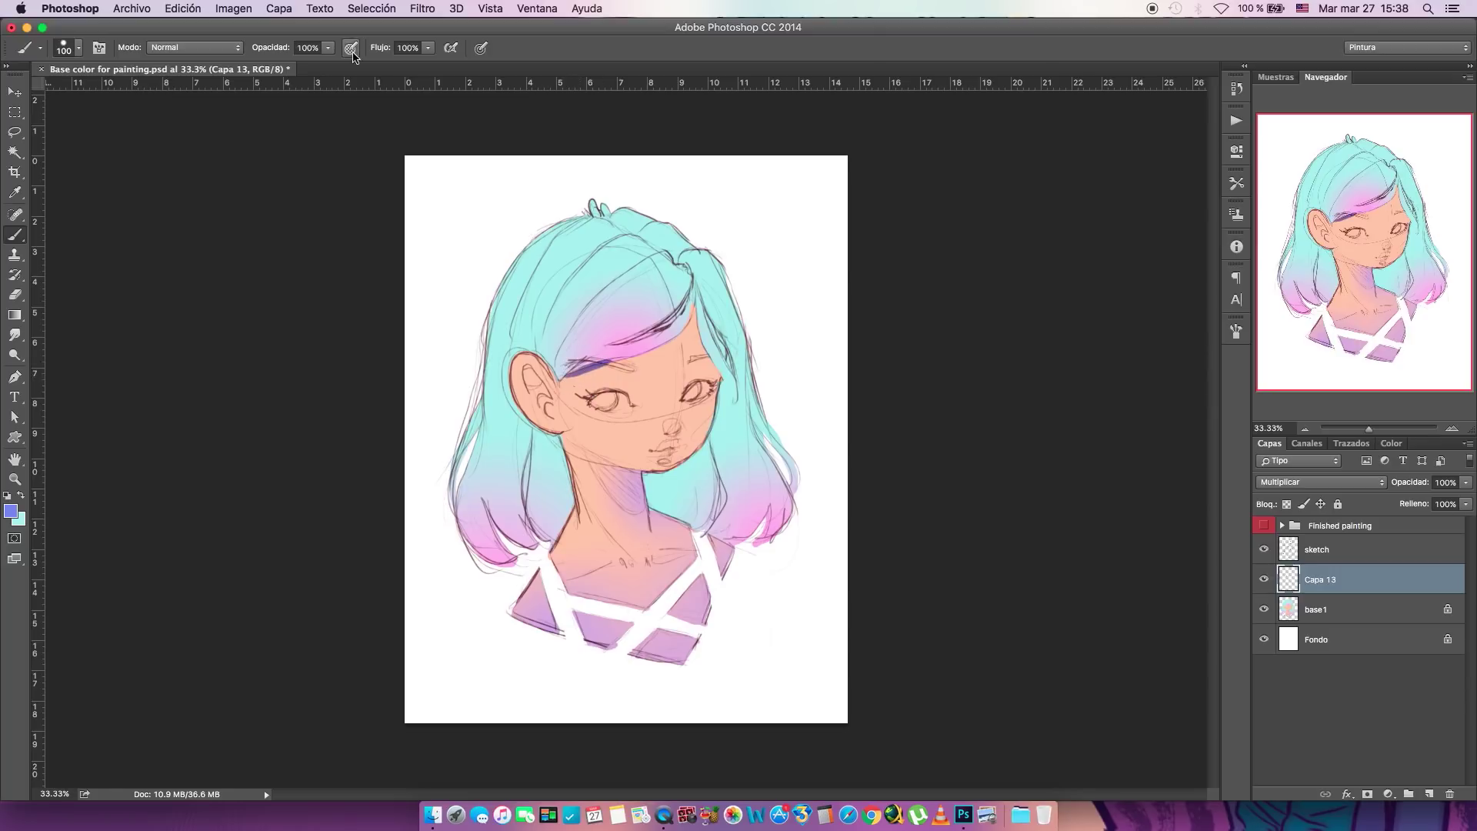
- In the brush's Transferencia settings, set the opacity and flow controls to pen pressure (Presión de la pluma)
click(1235, 332)
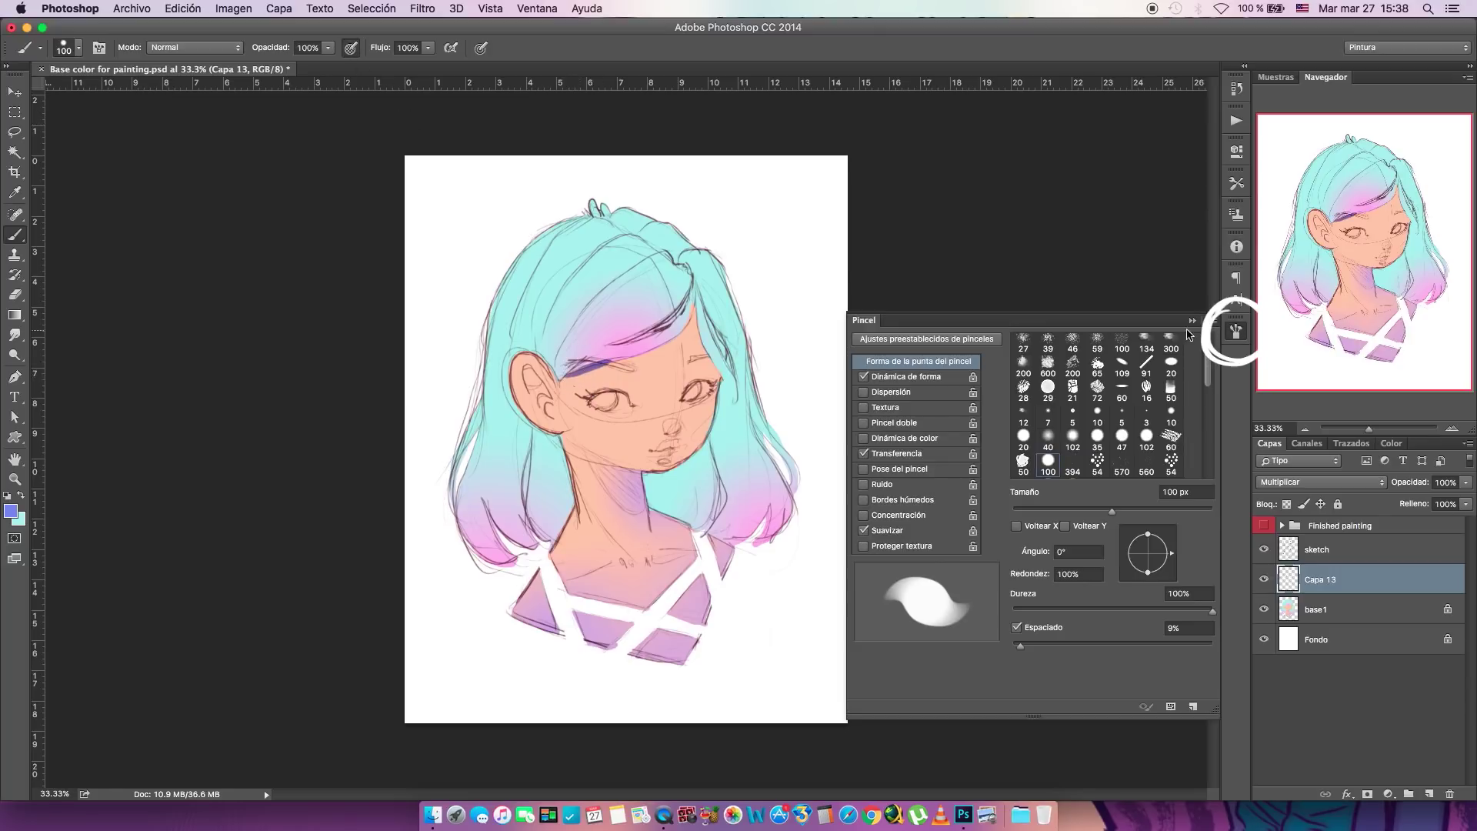
click(898, 454)
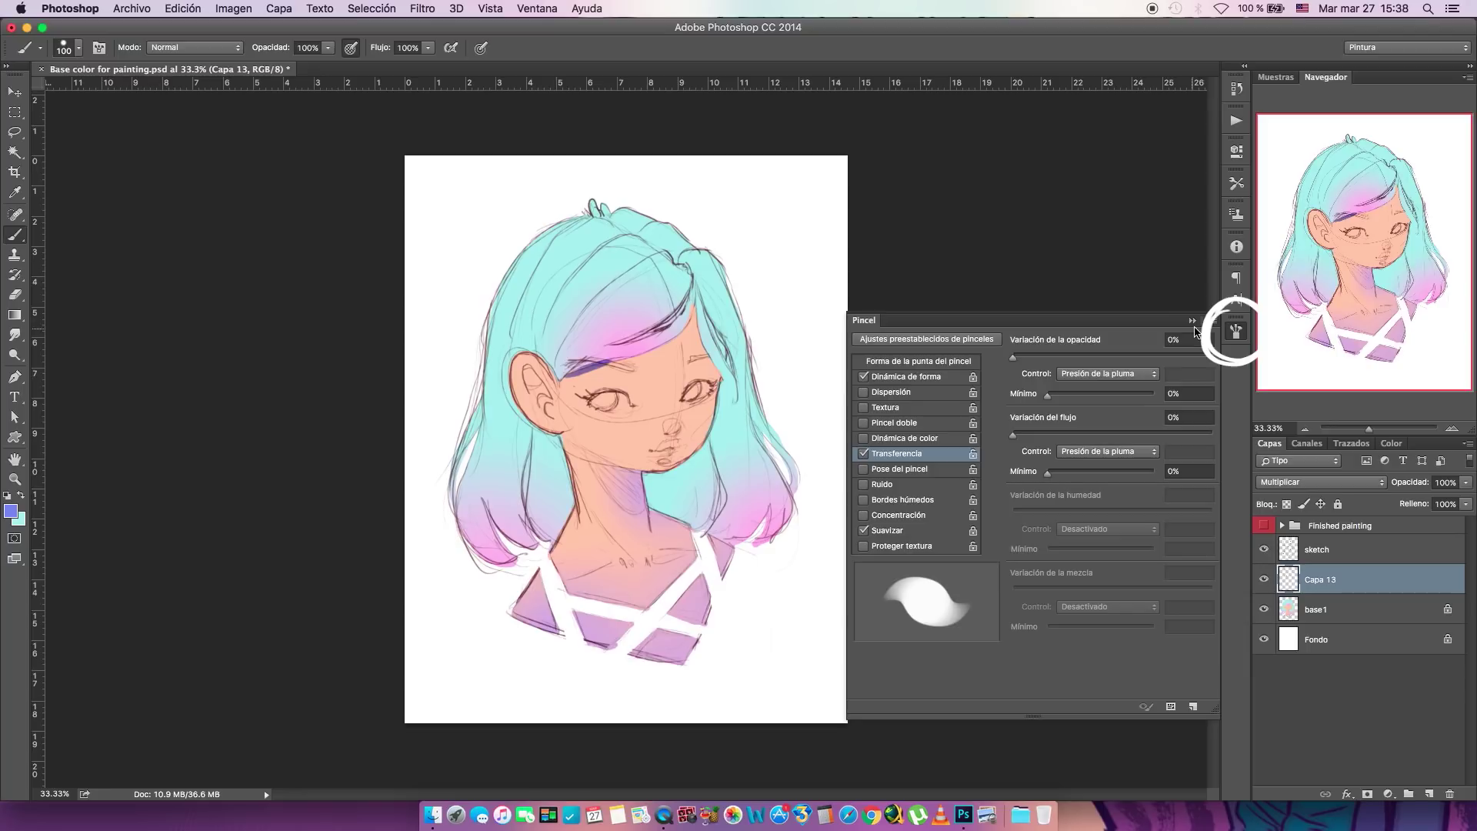
click(1109, 373)
click(1132, 373)
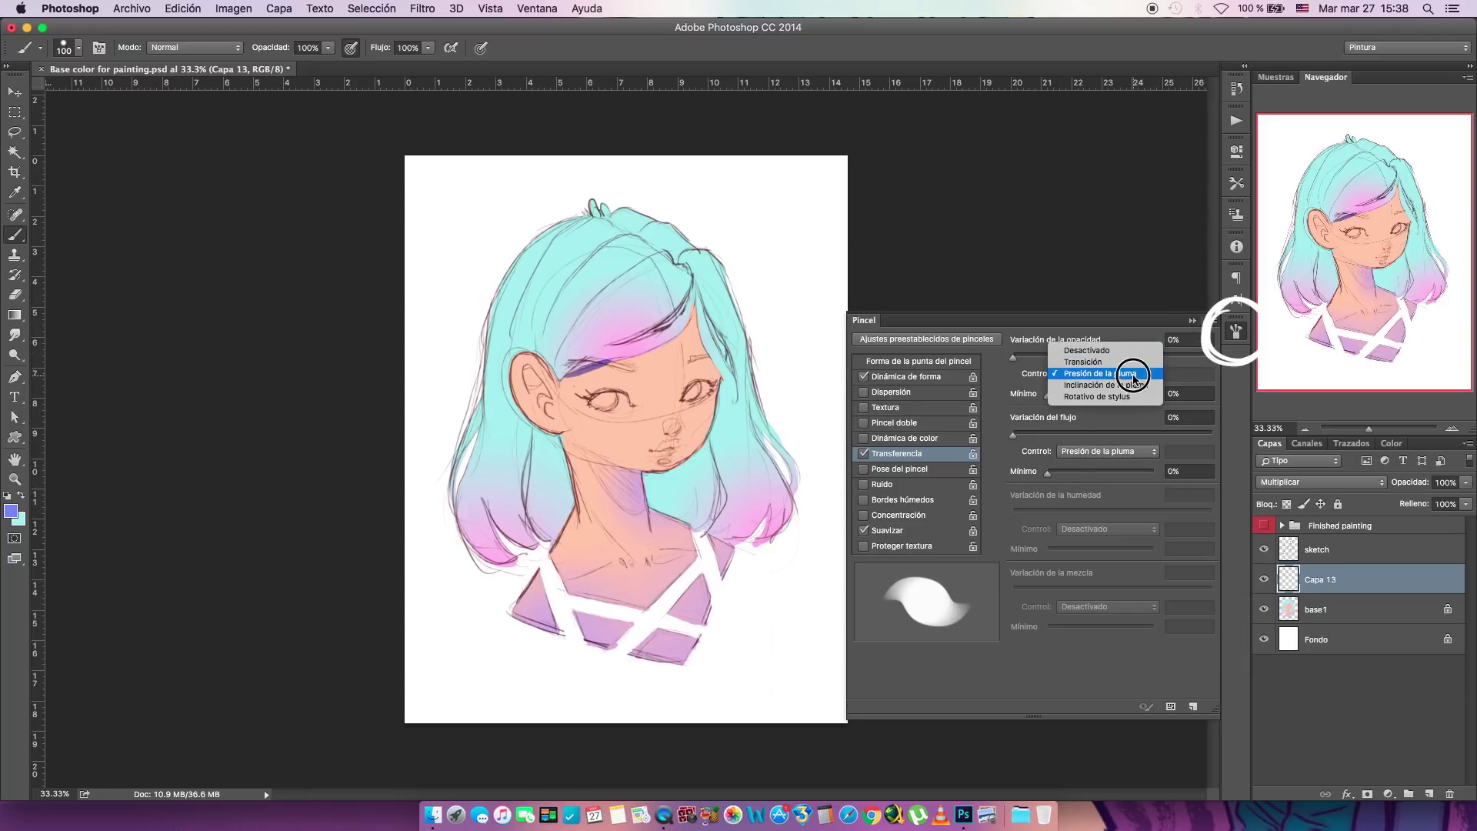
click(1132, 452)
click(1131, 452)
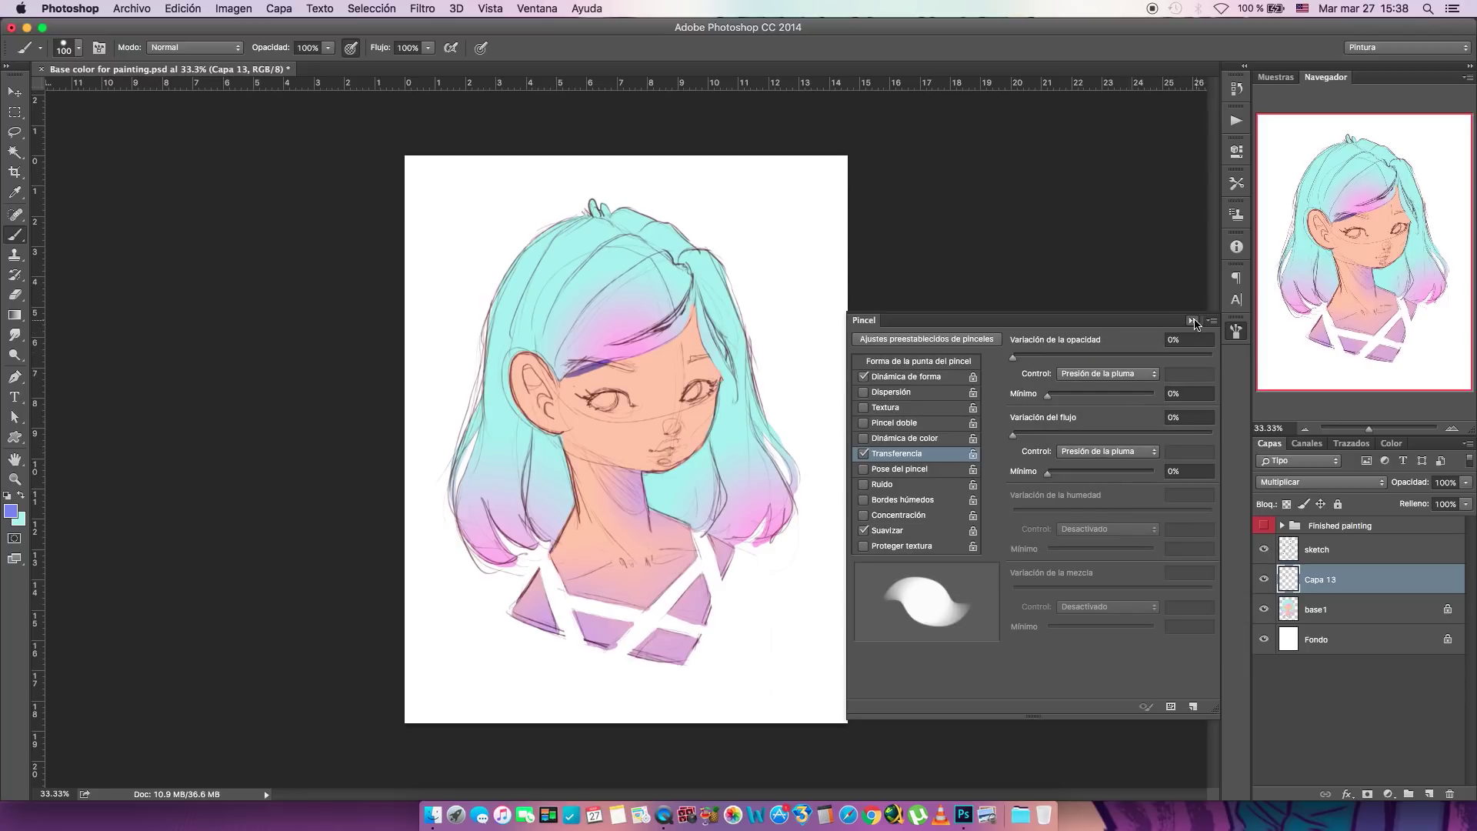
click(1193, 321)
- Paint periwinkle shadows on the forehead beneath the fringe, over both eyelids and under the nose on Capa 13
mouse_move(566, 376)
mouse_down()
mouse_move(656, 343)
mouse_move(563, 376)
mouse_move(667, 342)
mouse_move(719, 271)
mouse_move(700, 274)
mouse_move(697, 332)
mouse_up()
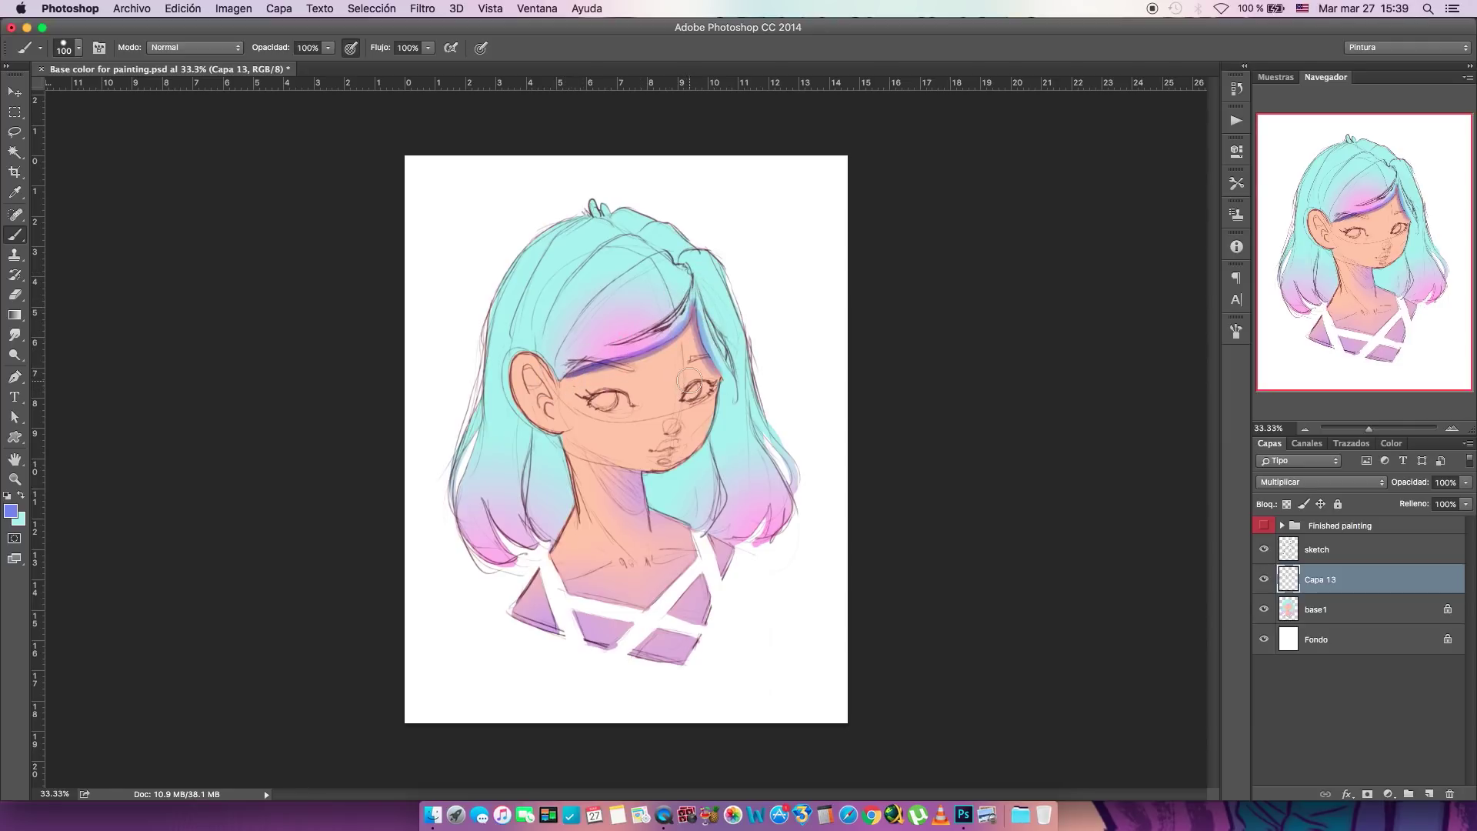
mouse_move(688, 371)
mouse_down()
mouse_move(626, 369)
mouse_move(627, 383)
mouse_up()
key(bracketleft)
key(bracketleft)
key(bracketleft)
key(bracketleft)
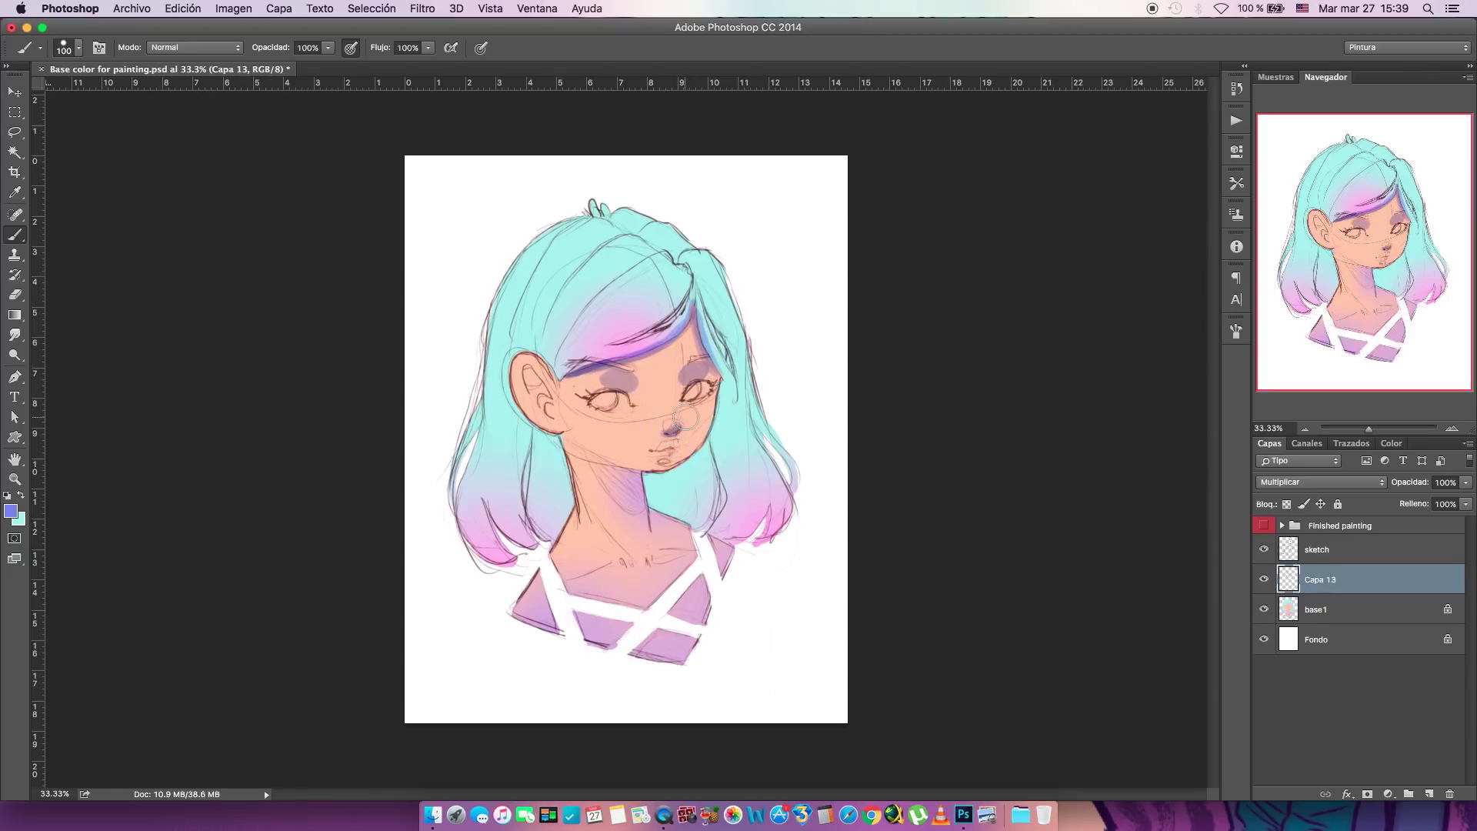
- Shade the lips, the chin and the neck beneath the jaw, and compare the result with Capa 13 hidden
mouse_move(662, 446)
mouse_down()
mouse_move(635, 499)
mouse_move(593, 457)
mouse_move(625, 499)
mouse_move(603, 461)
mouse_move(636, 474)
mouse_move(613, 475)
mouse_up()
key(bracketright)
key(bracketright)
key(bracketright)
key(bracketleft)
key(bracketleft)
key(bracketleft)
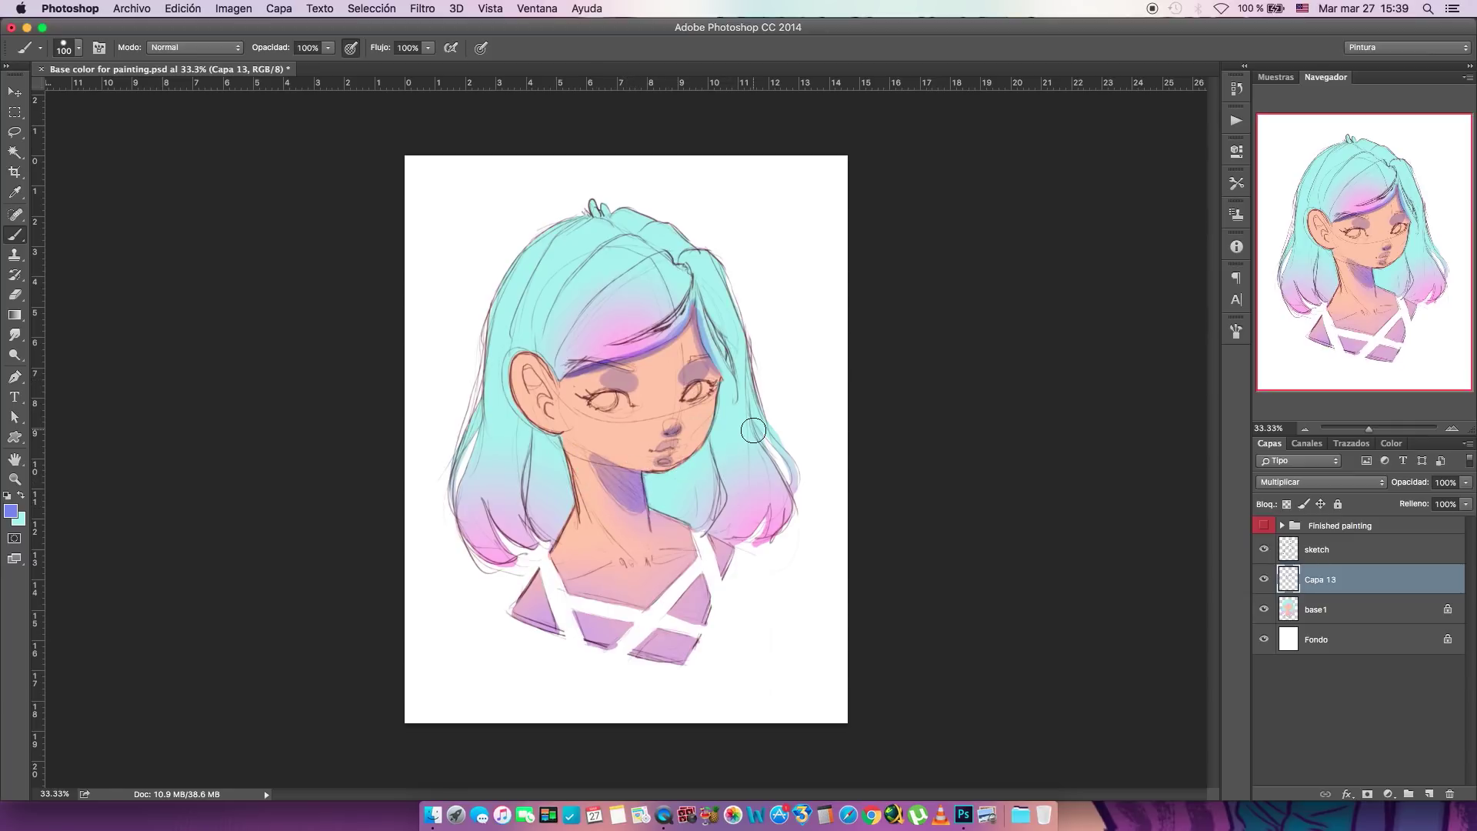
click(1264, 579)
click(1264, 580)
- Reduce the brush to 45 px and shade the upper eyeballs, the collarbones and the inner ear
key(bracketleft)
key(bracketleft)
key(bracketleft)
key(bracketleft)
key(bracketleft)
key(bracketleft)
drag(627, 400, 601, 397)
drag(587, 505, 587, 570)
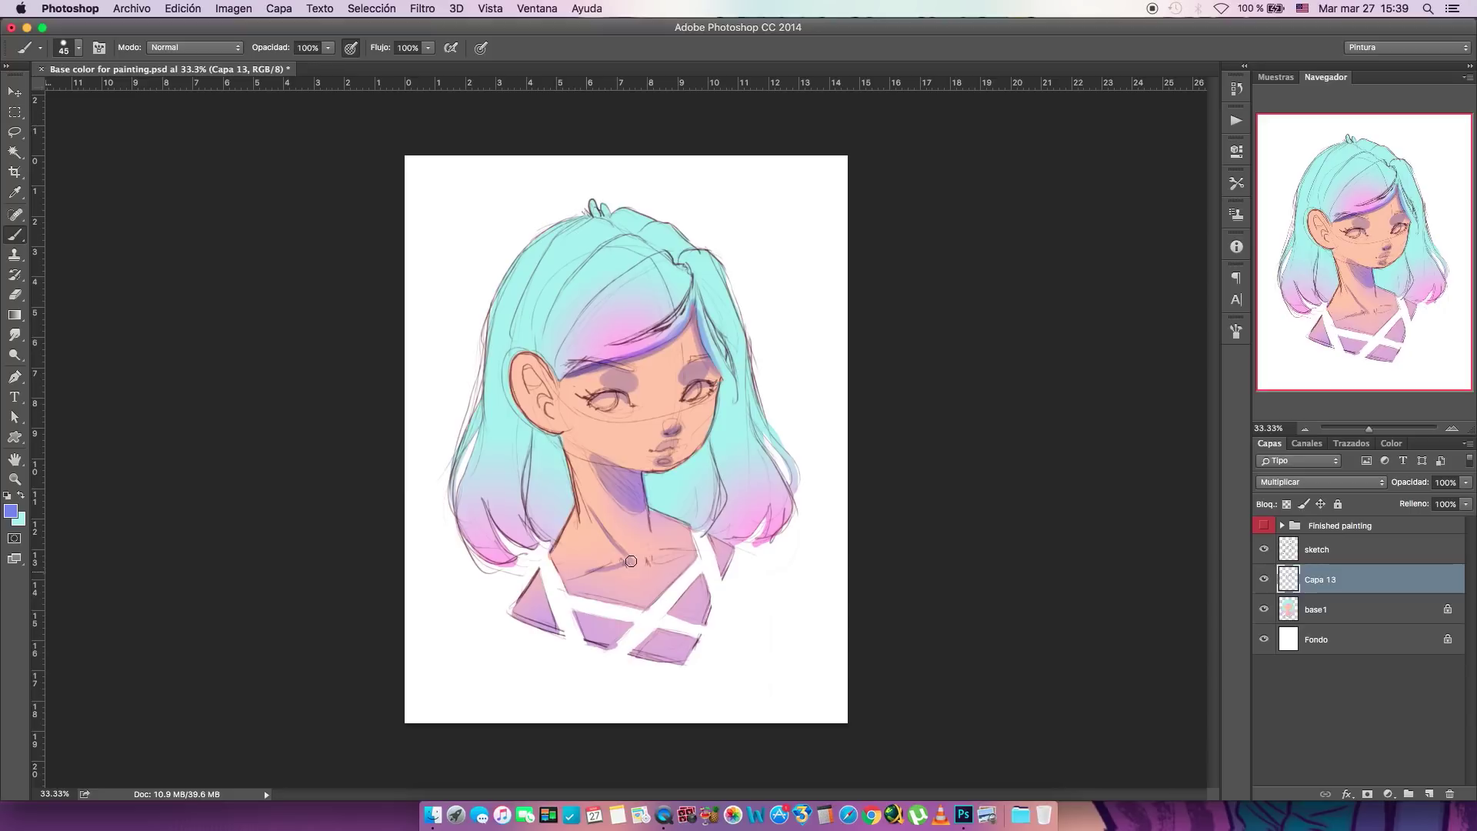
mouse_move(532, 389)
mouse_down()
mouse_move(531, 373)
mouse_move(543, 404)
mouse_up()
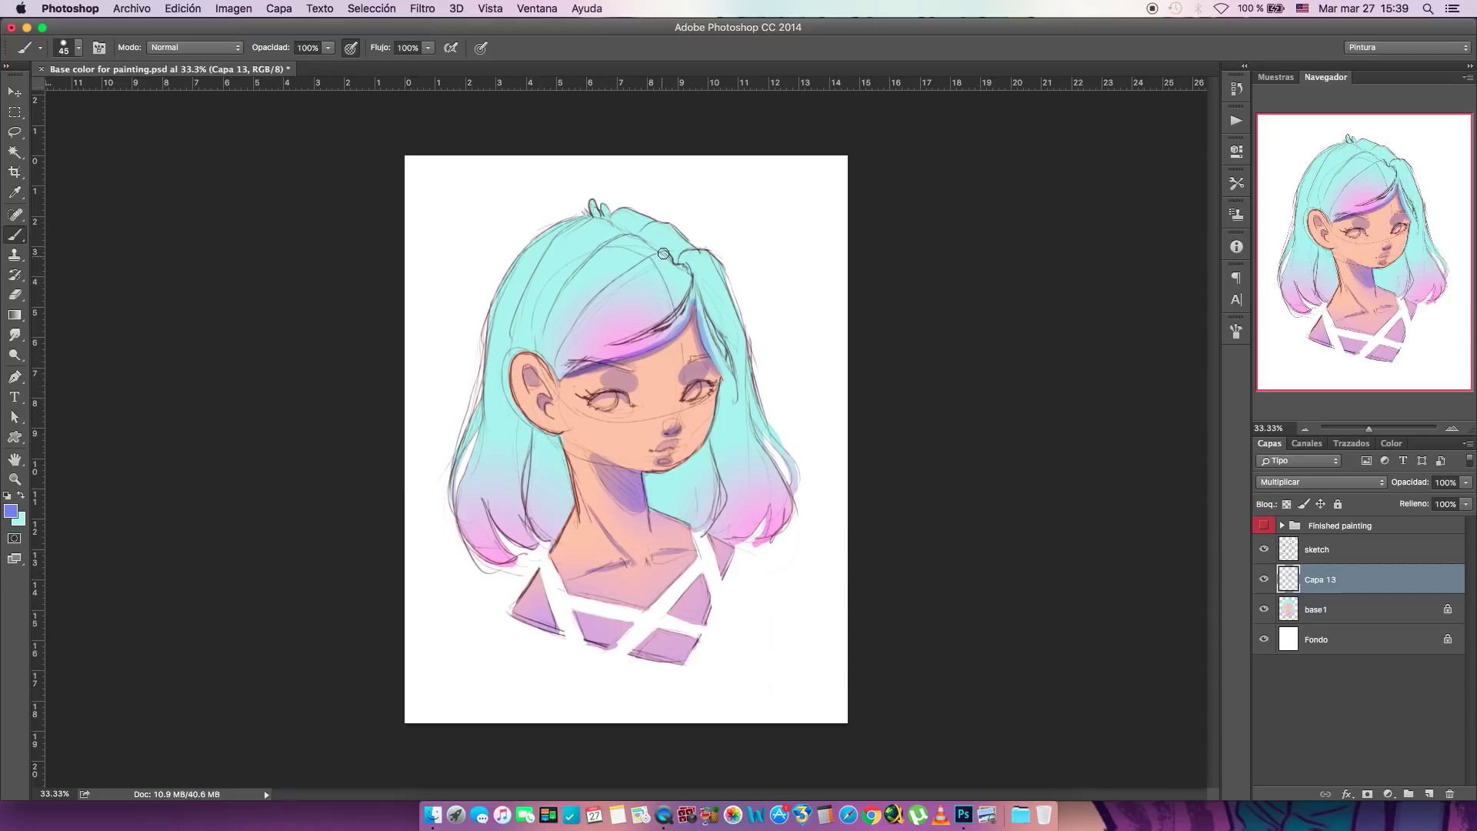
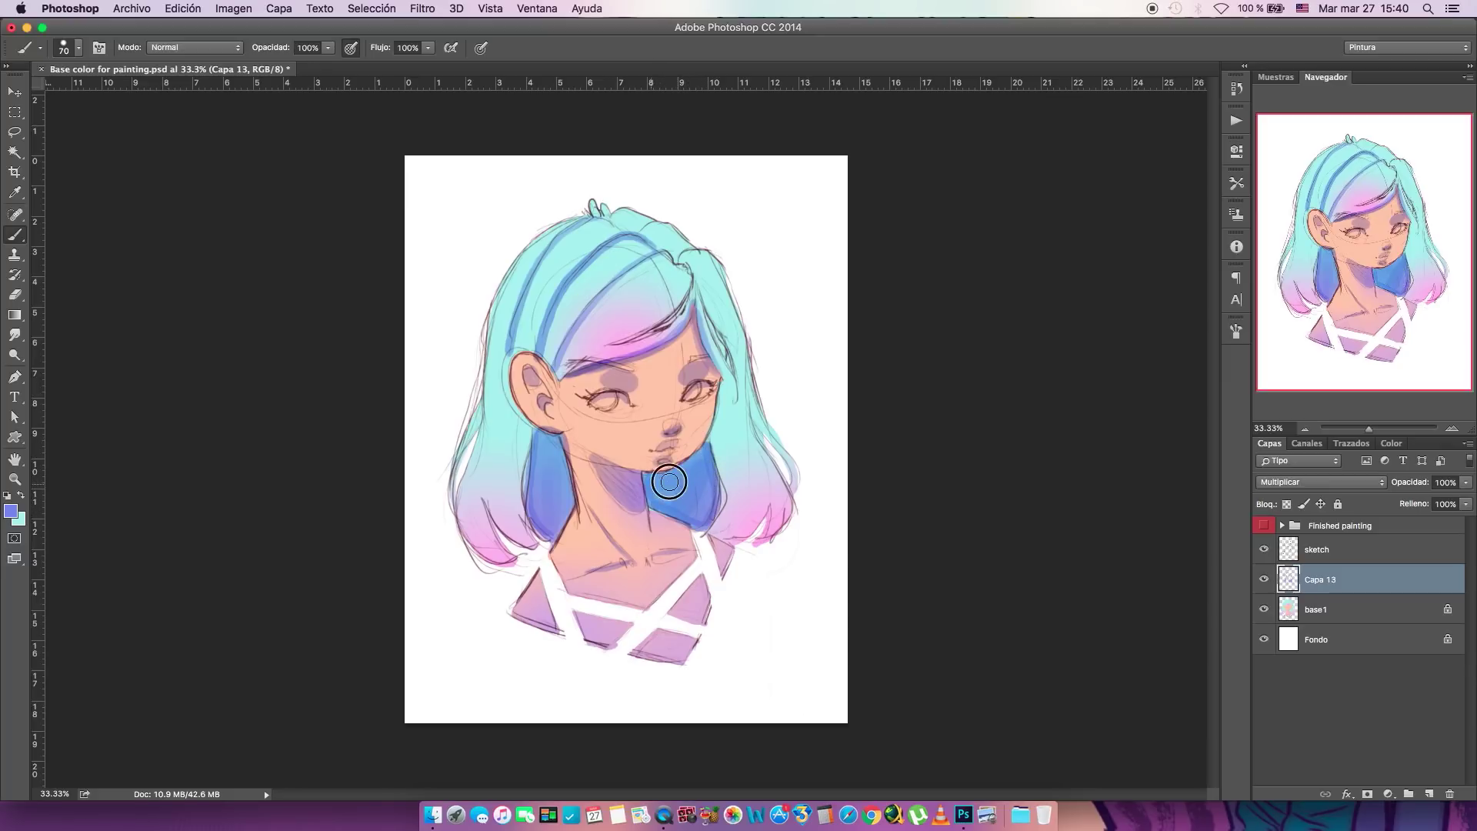
- With a 70 px brush, shade the hair behind the neck, the outer edges and the individual strands of the lower hair
mouse_move(549, 438)
mouse_down()
mouse_move(550, 496)
mouse_move(564, 482)
mouse_move(554, 452)
mouse_move(541, 505)
mouse_move(552, 454)
mouse_up()
drag(785, 468, 751, 528)
mouse_move(794, 463)
mouse_down()
mouse_move(778, 418)
mouse_move(775, 454)
mouse_up()
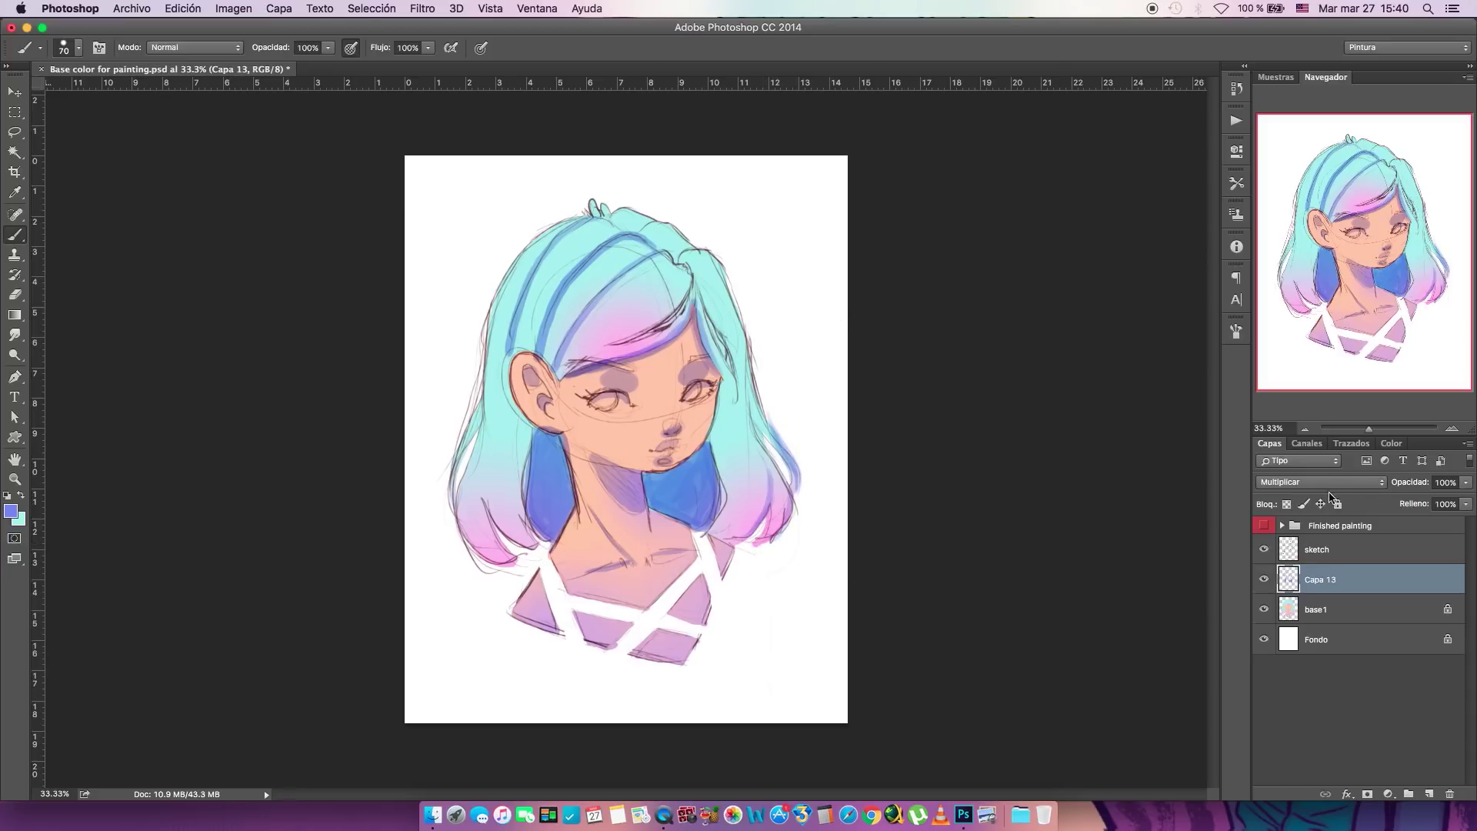
drag(457, 509, 448, 511)
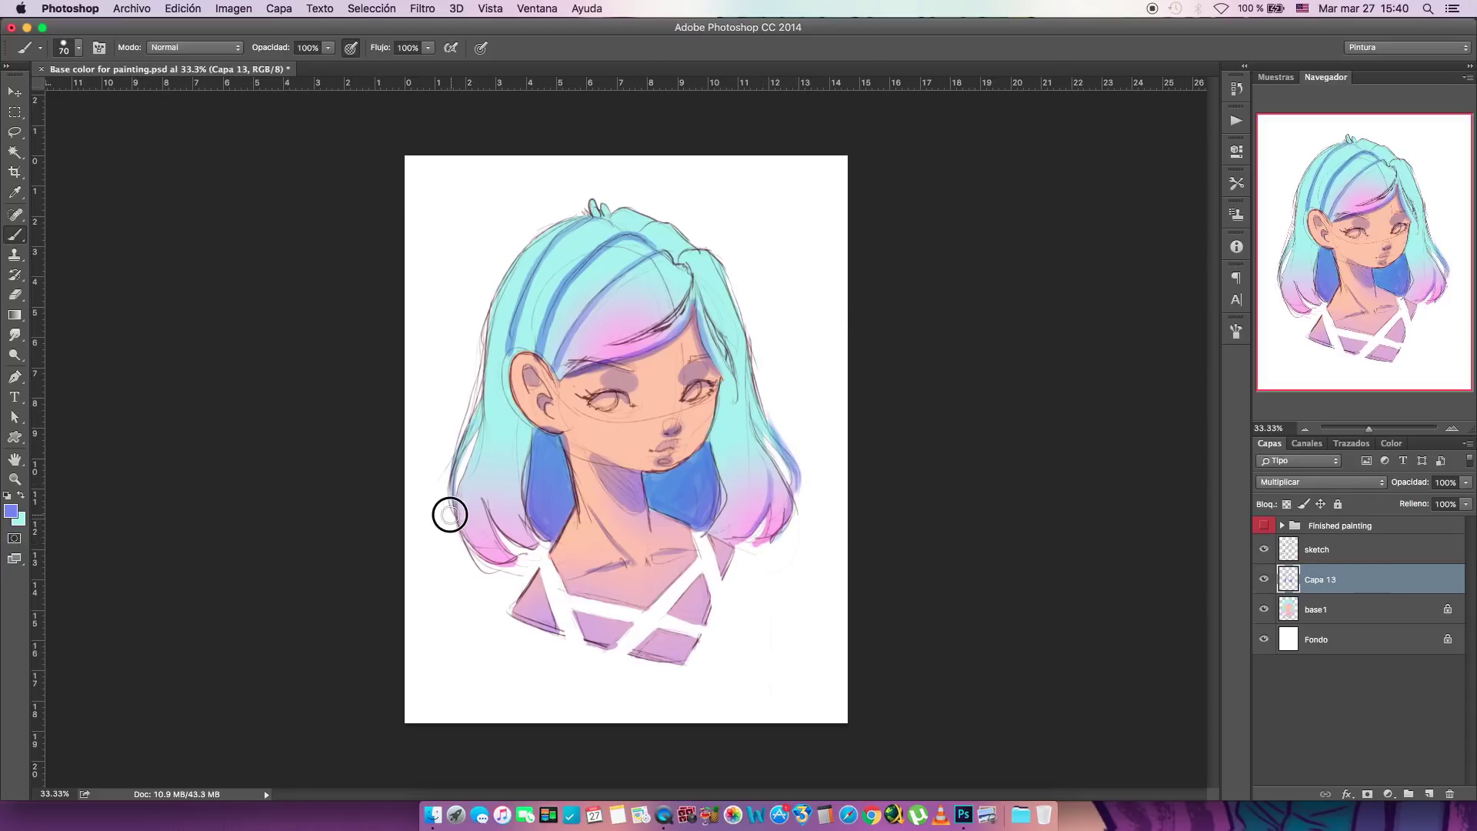
mouse_move(483, 391)
mouse_down()
mouse_move(512, 564)
mouse_move(494, 484)
mouse_move(526, 548)
mouse_move(517, 486)
mouse_move(540, 450)
mouse_up()
mouse_move(732, 517)
mouse_down()
mouse_move(727, 493)
mouse_move(761, 493)
mouse_up()
mouse_move(498, 455)
mouse_down()
mouse_move(514, 335)
mouse_move(502, 477)
mouse_up()
drag(523, 424, 508, 385)
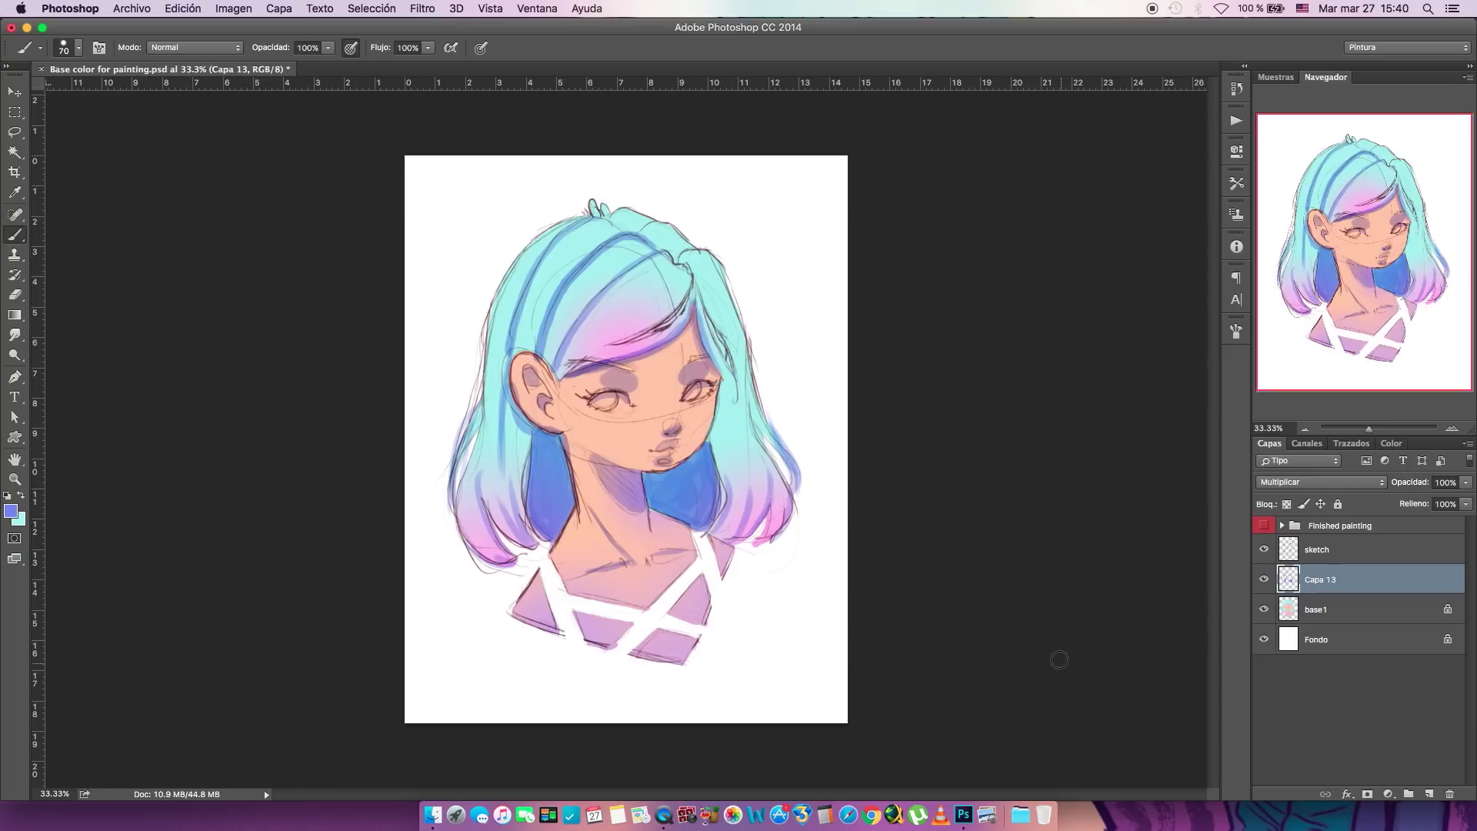
- On base1, sample white from the canvas background and paint both eyeballs white
click(1325, 620)
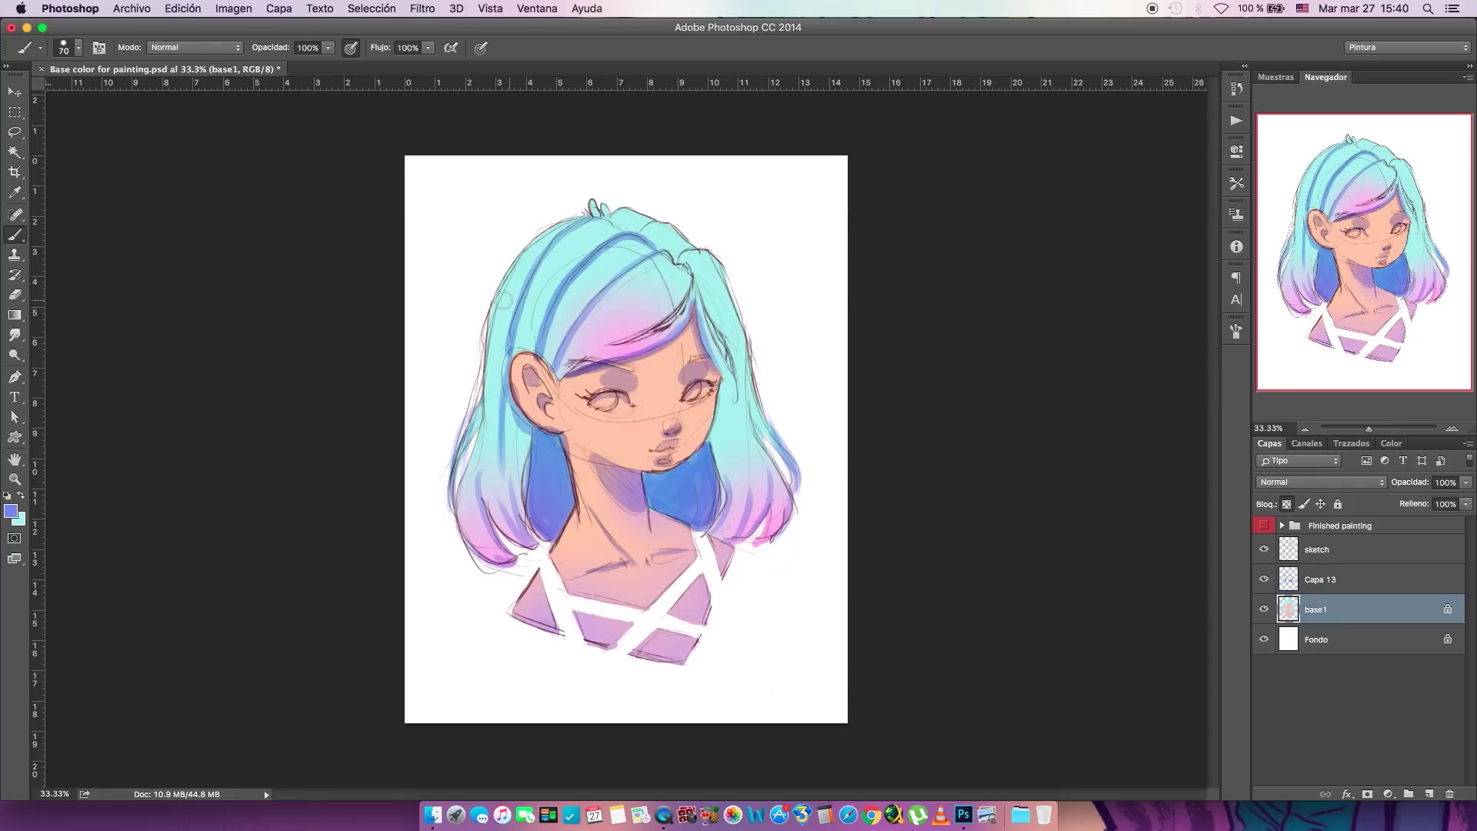
alt+click(446, 342)
drag(600, 401, 692, 389)
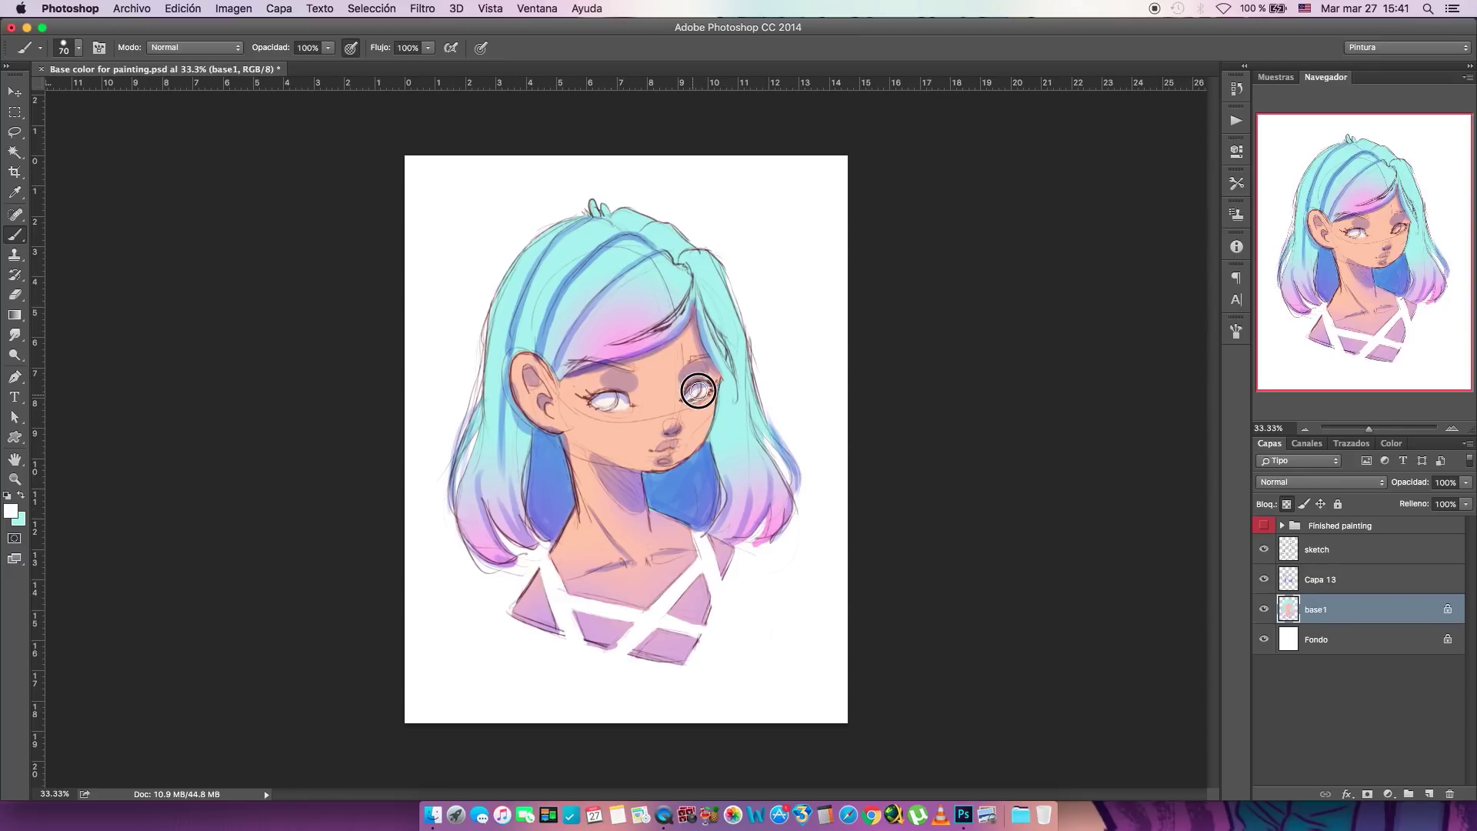
- Sample the aqua hair colour, reduce the brush to 30 px and paint both irises on base1
alt+click(741, 386)
key(bracketleft)
key(bracketleft)
key(bracketleft)
key(bracketleft)
drag(694, 393, 613, 398)
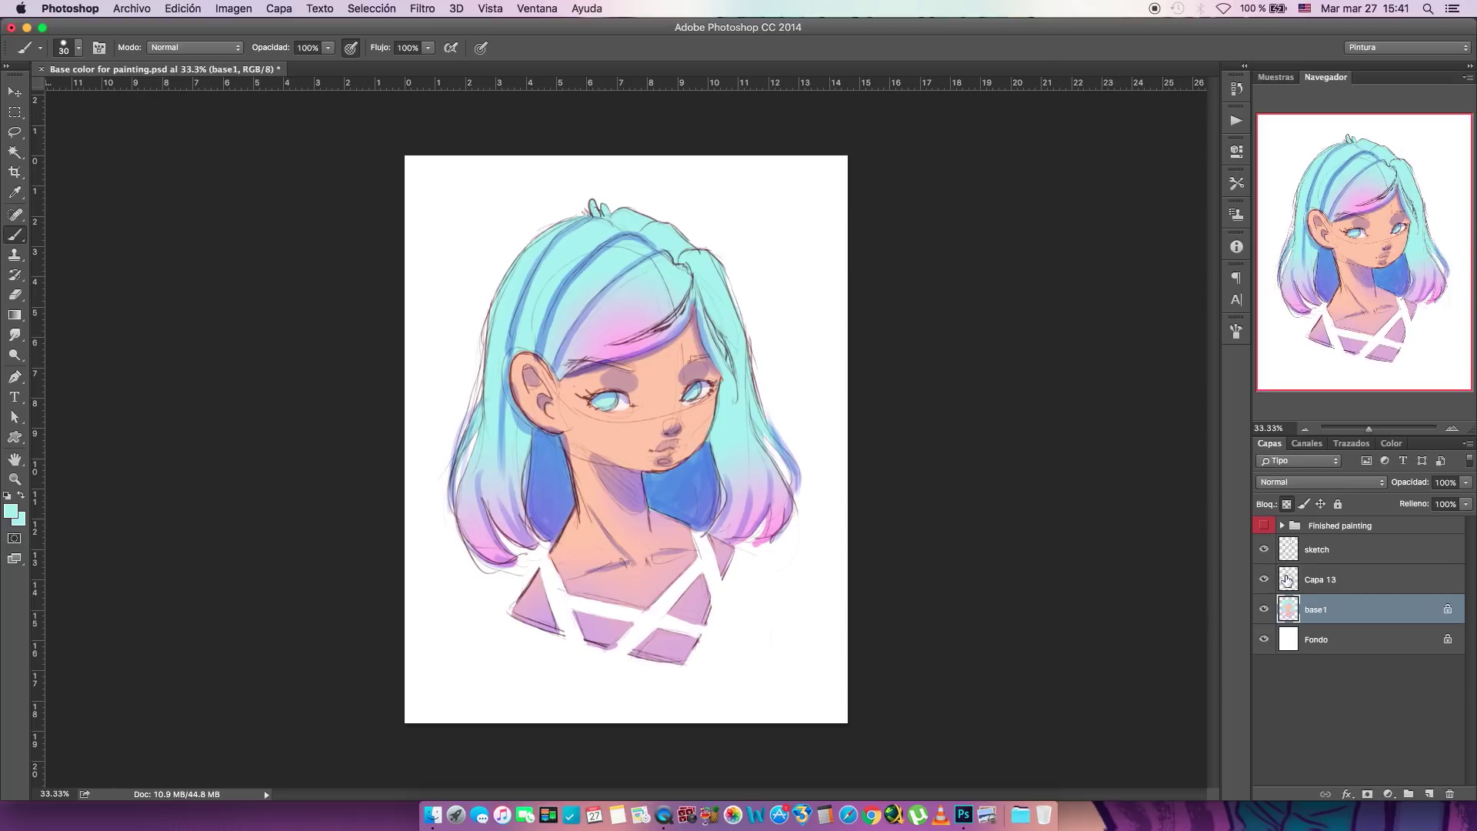
- Check the shading on its own by hiding and showing base1, and delete the shading layer Capa 13
click(1266, 611)
click(1267, 613)
click(1266, 611)
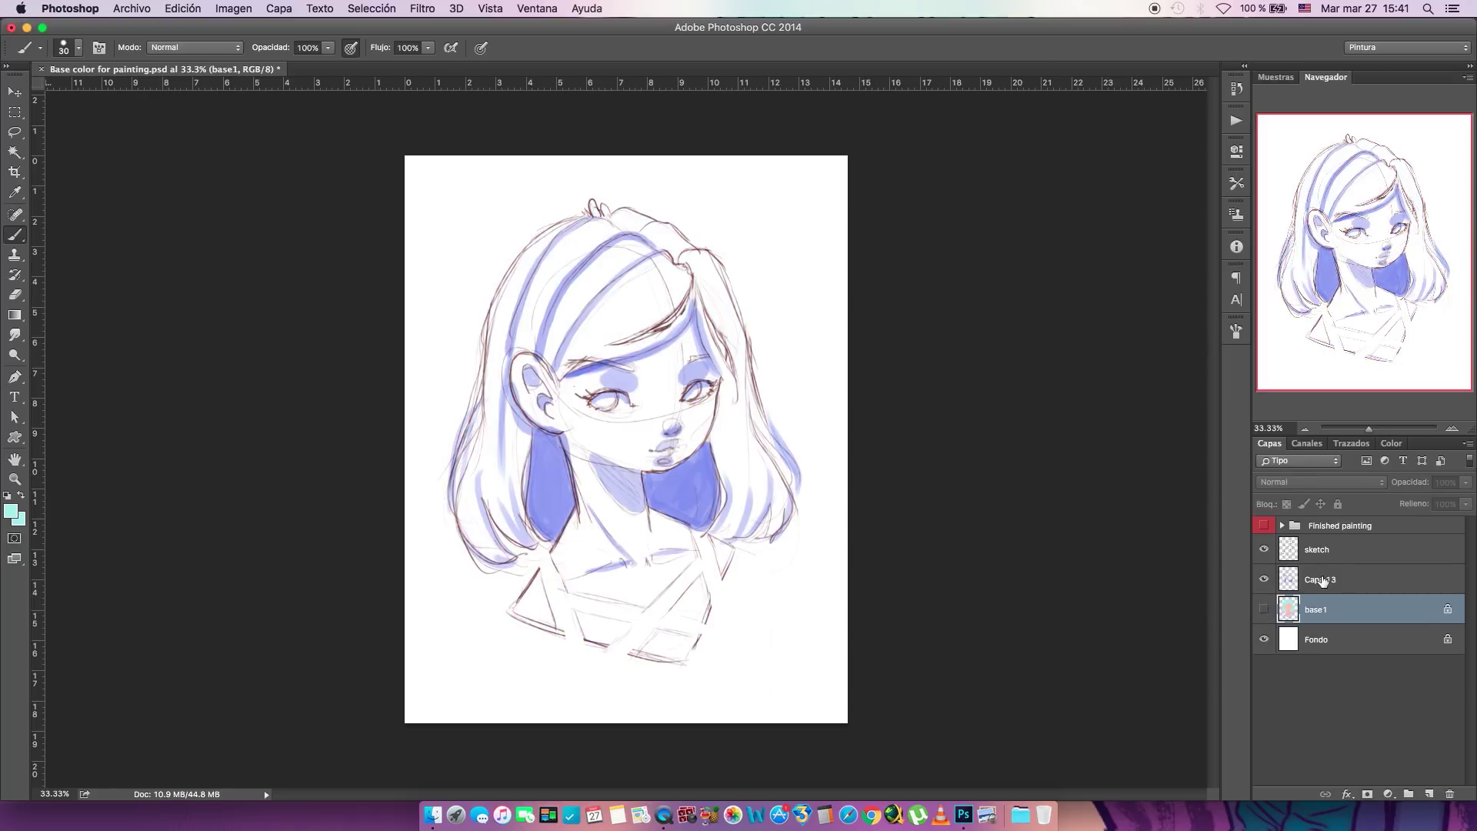
click(1266, 610)
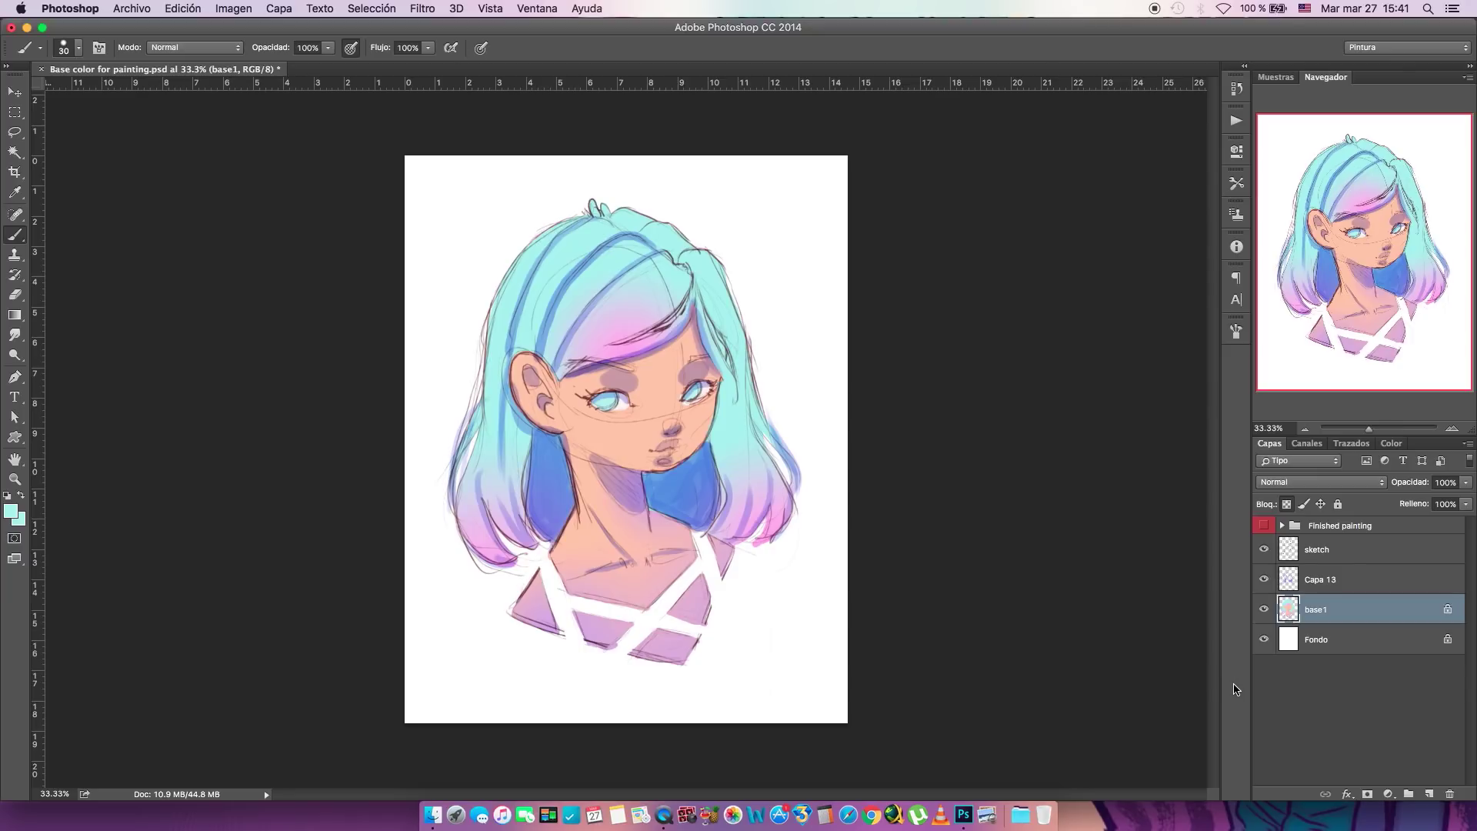
click(1351, 582)
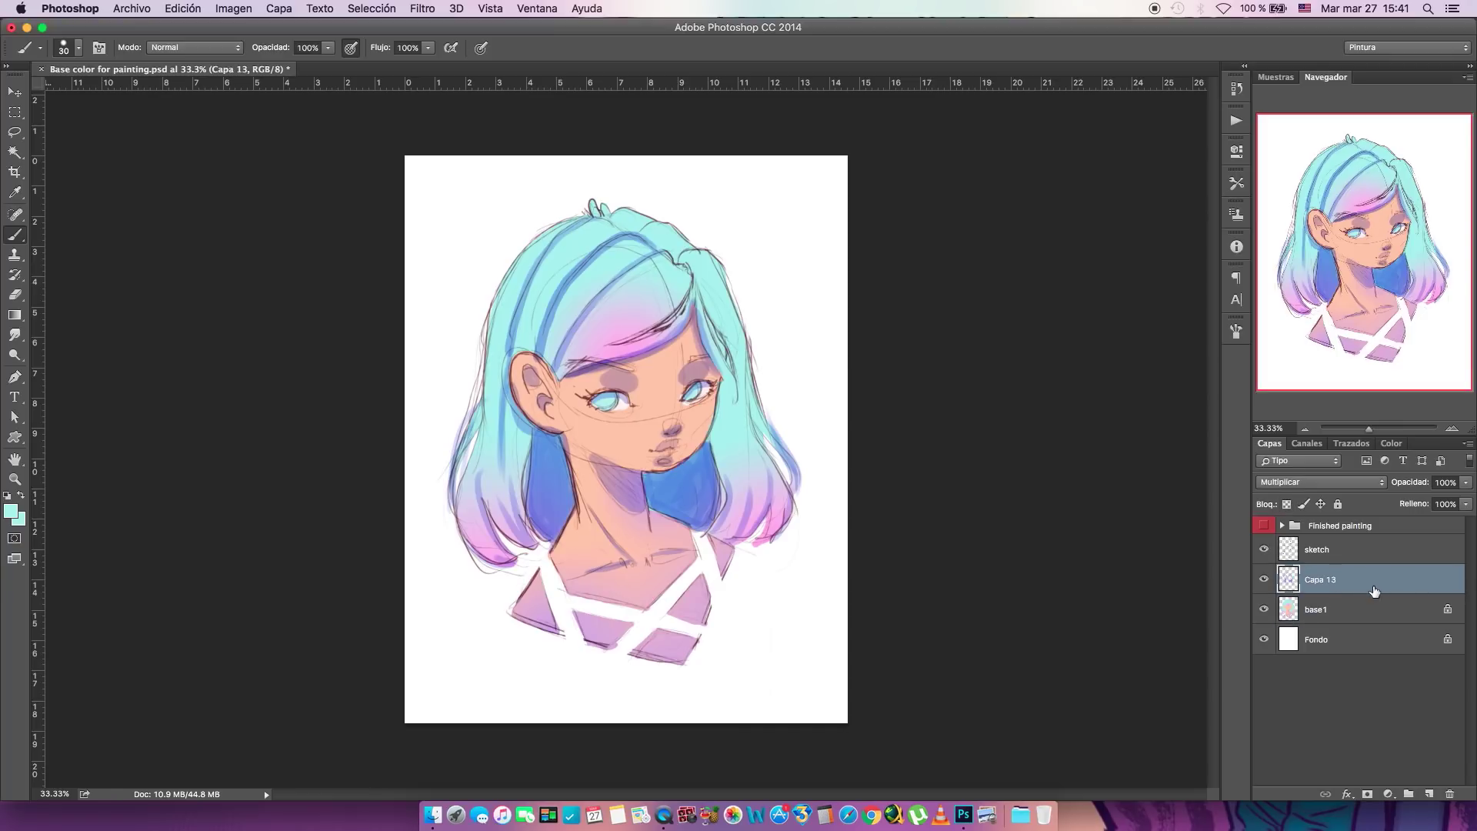
mouse_move(1362, 578)
mouse_down()
mouse_move(1385, 770)
mouse_move(1449, 794)
mouse_up()
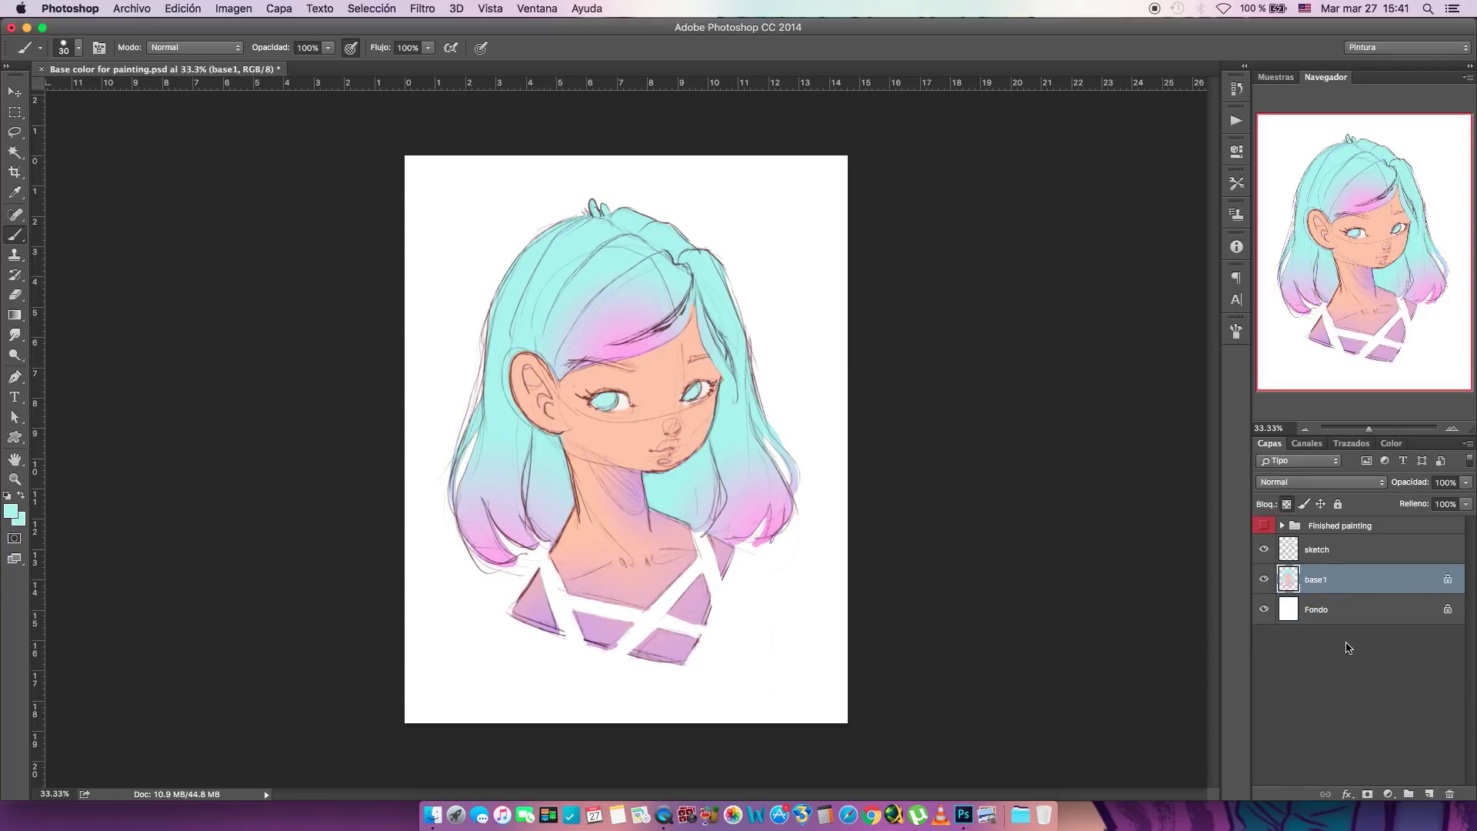
- Lasso around the whole figure on base1, activate the Paint Bucket tool and set the foreground to a muted teal
key(l)
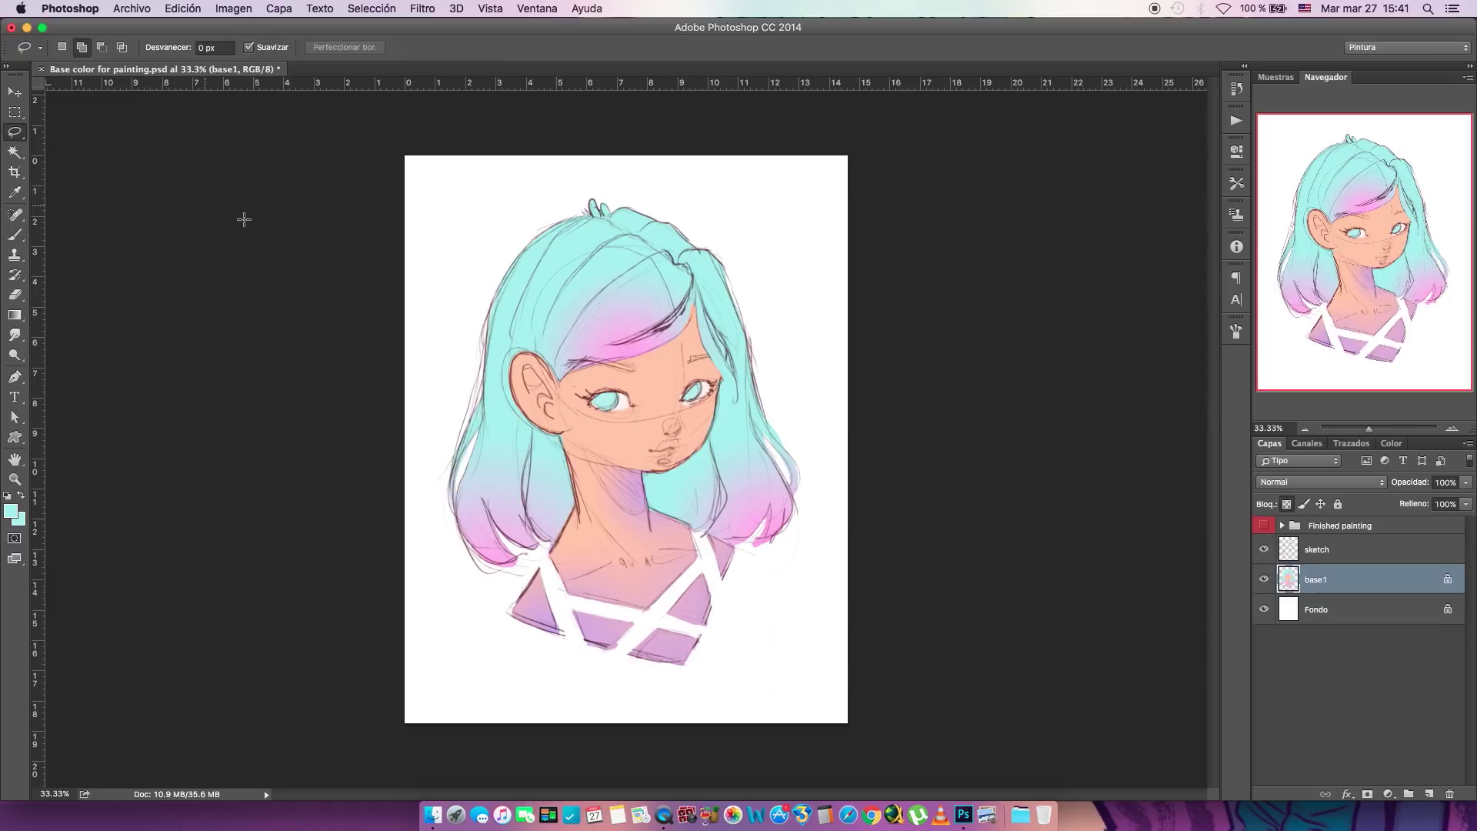
mouse_move(695, 182)
mouse_down()
mouse_move(580, 165)
mouse_move(455, 610)
mouse_move(861, 538)
mouse_move(695, 163)
mouse_up()
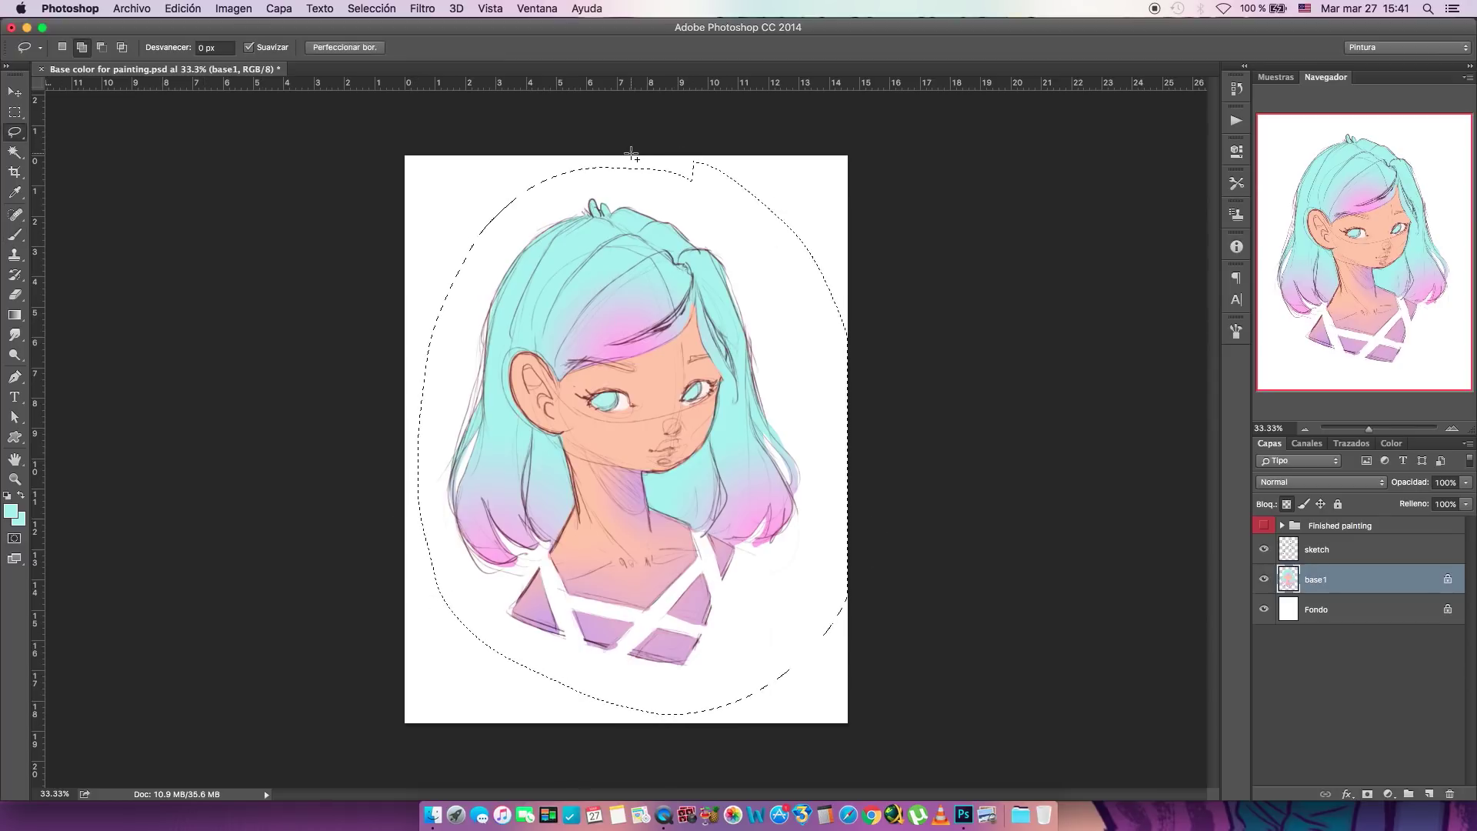
click(14, 315)
right_click(15, 314)
click(107, 325)
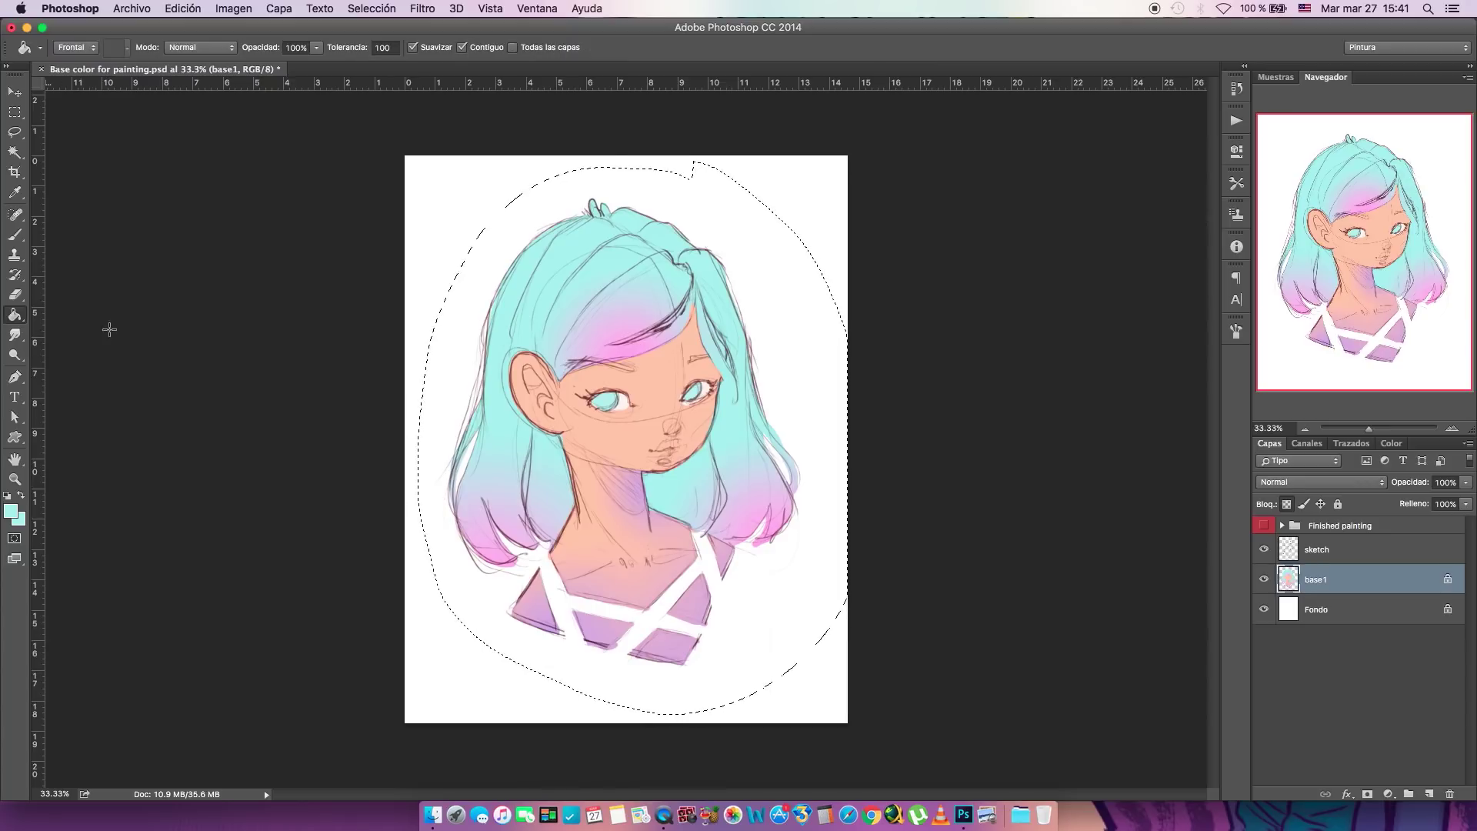
click(12, 511)
click(597, 193)
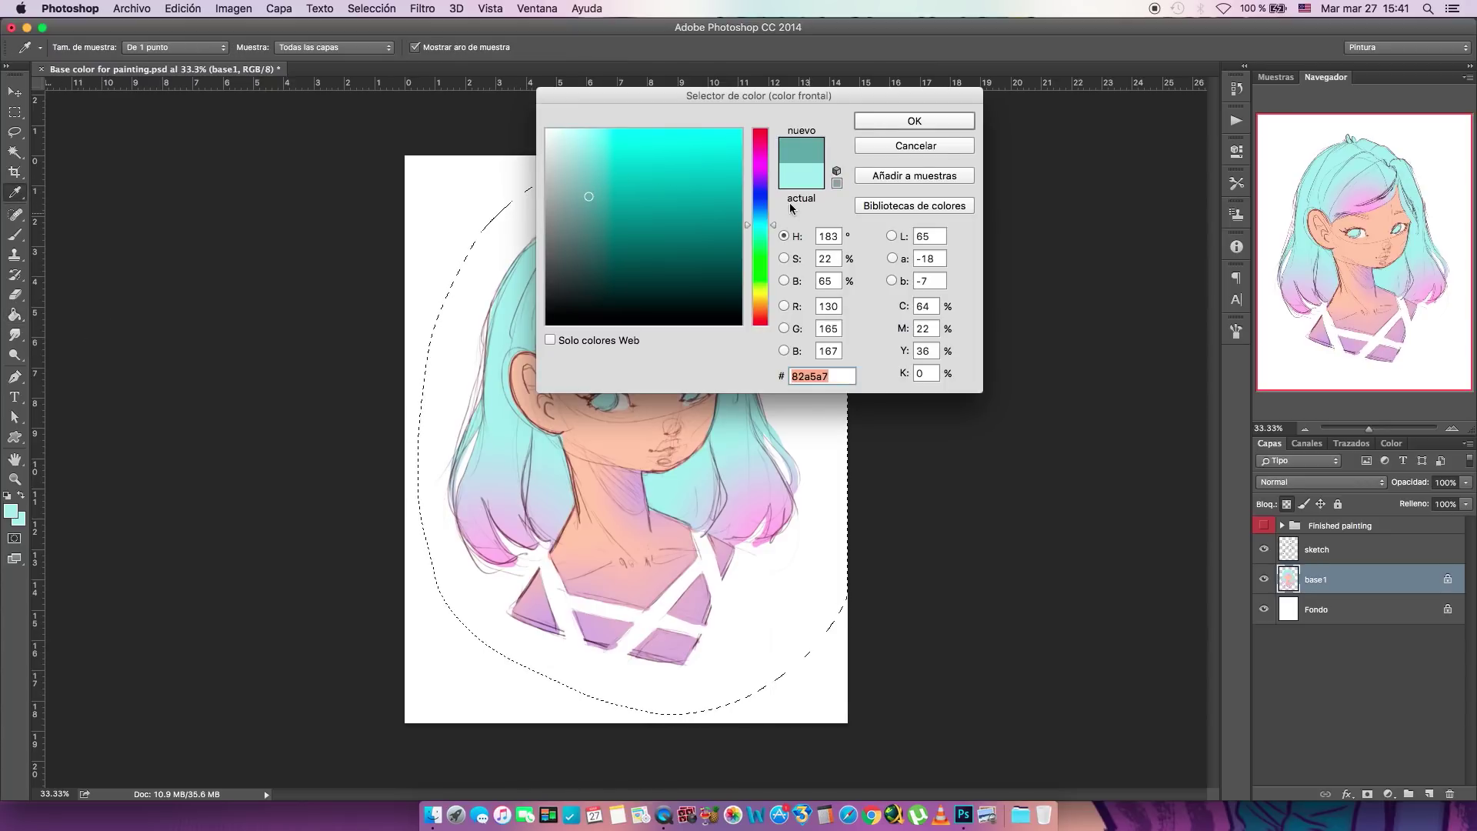
click(883, 124)
- Fill the hair and skin and the four pieces between the white straps with teal on base1, and deselect
click(571, 520)
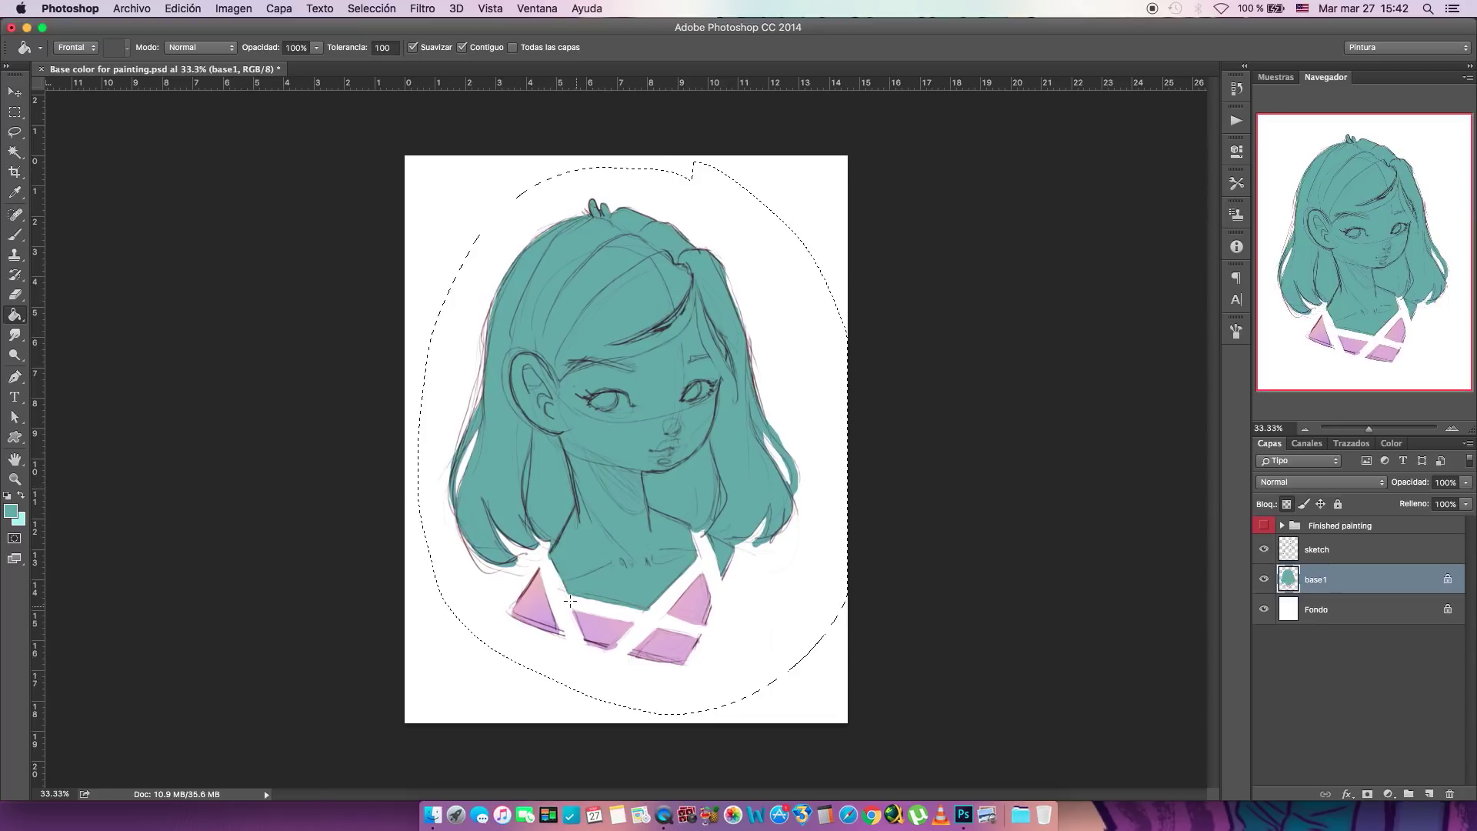
click(536, 604)
click(605, 629)
click(665, 646)
click(688, 600)
key(super+d)
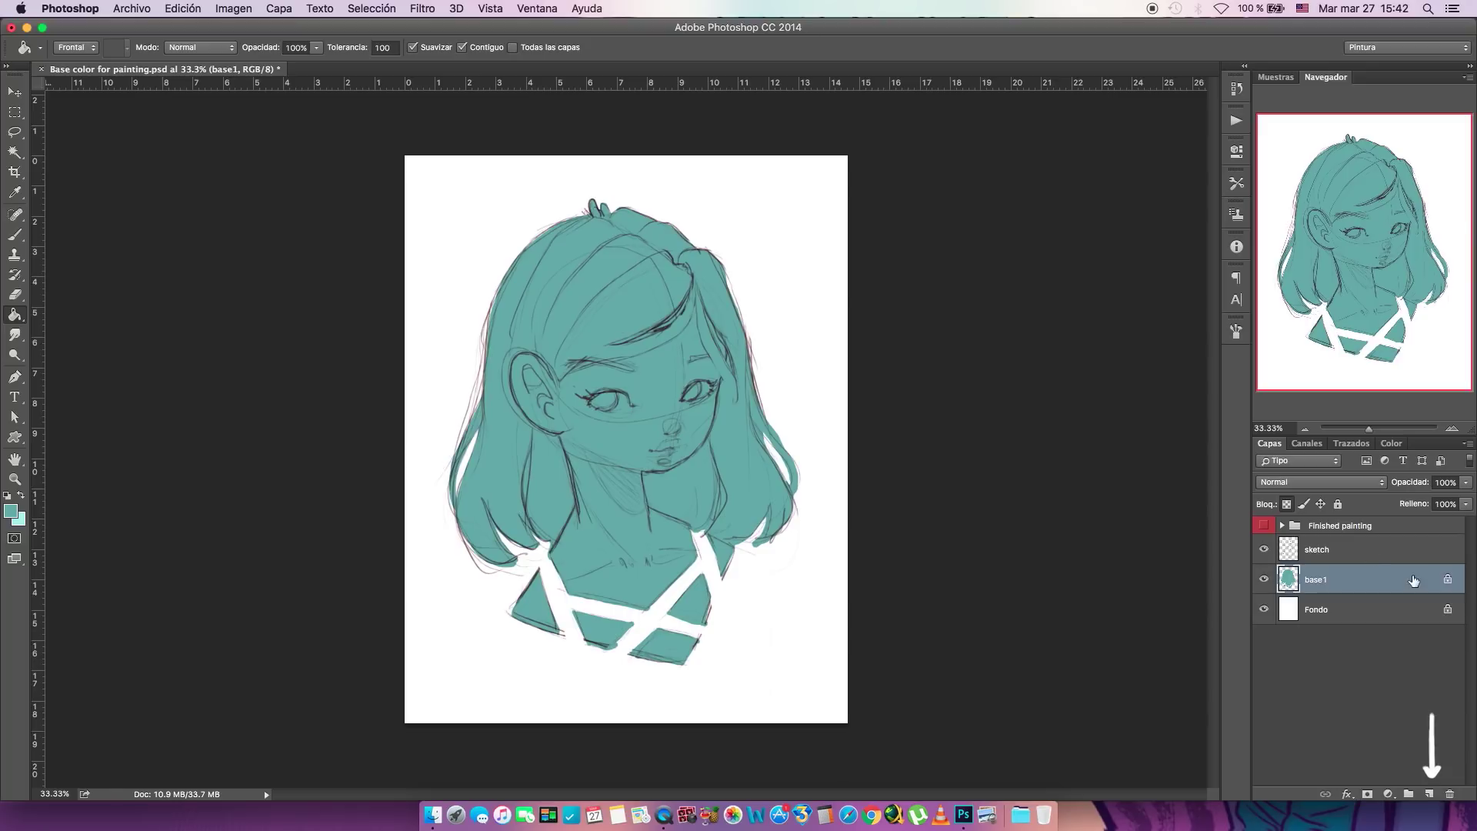
- Add a new layer directly above base1 and turn it into a clipping mask (máscara de recorte)
click(1429, 793)
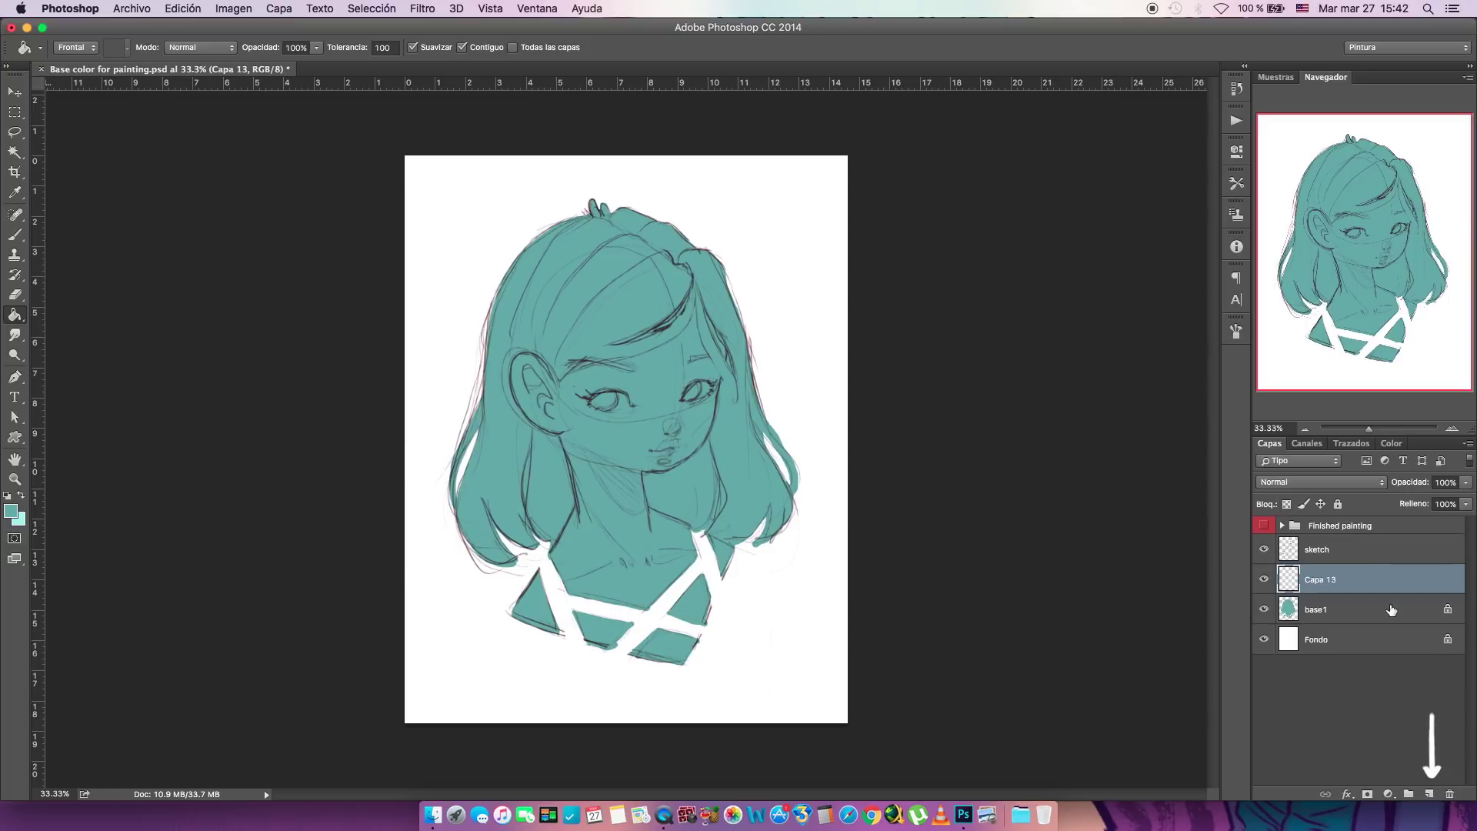
right_click(1351, 583)
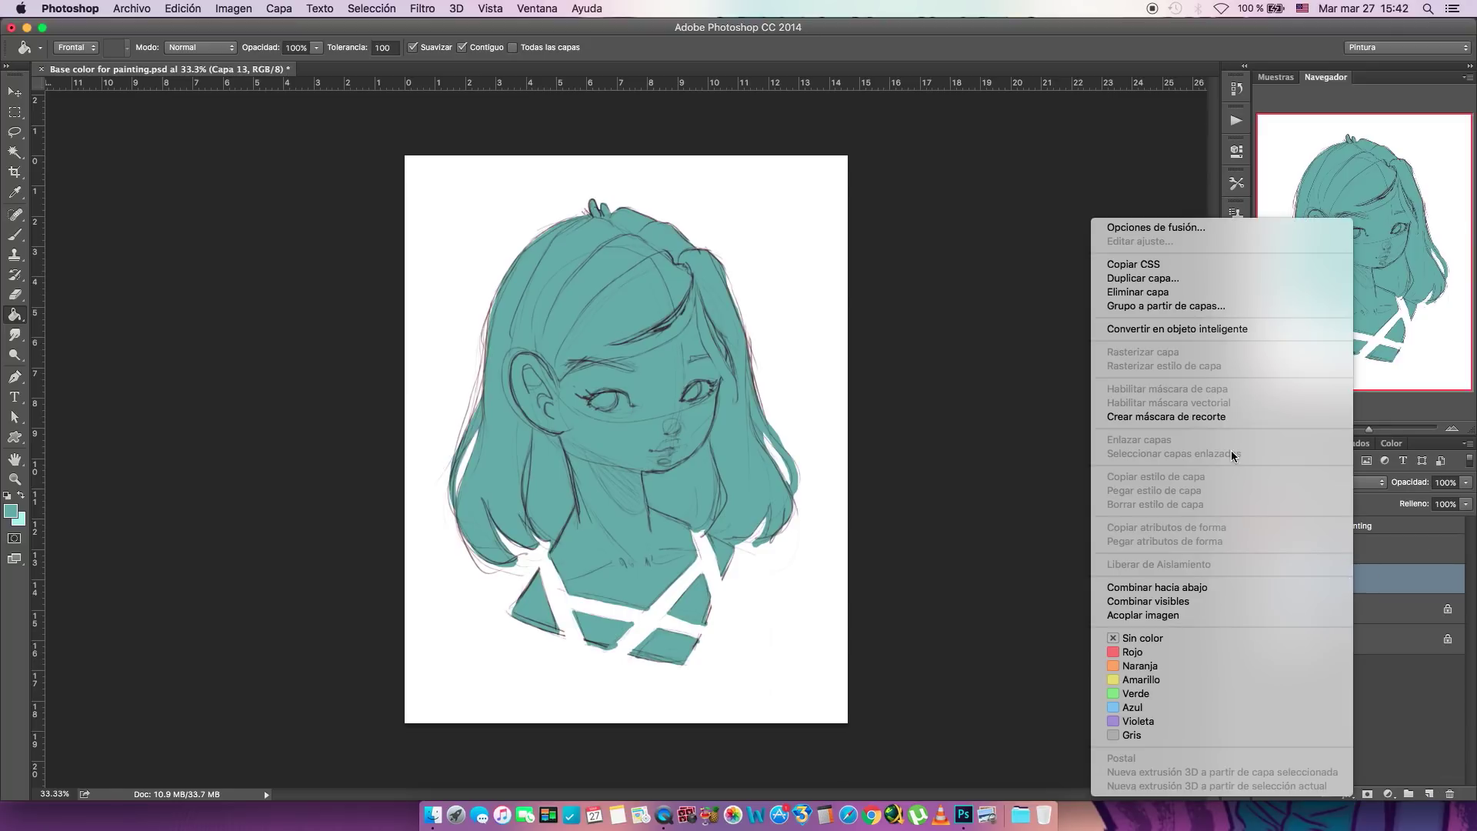
click(1203, 417)
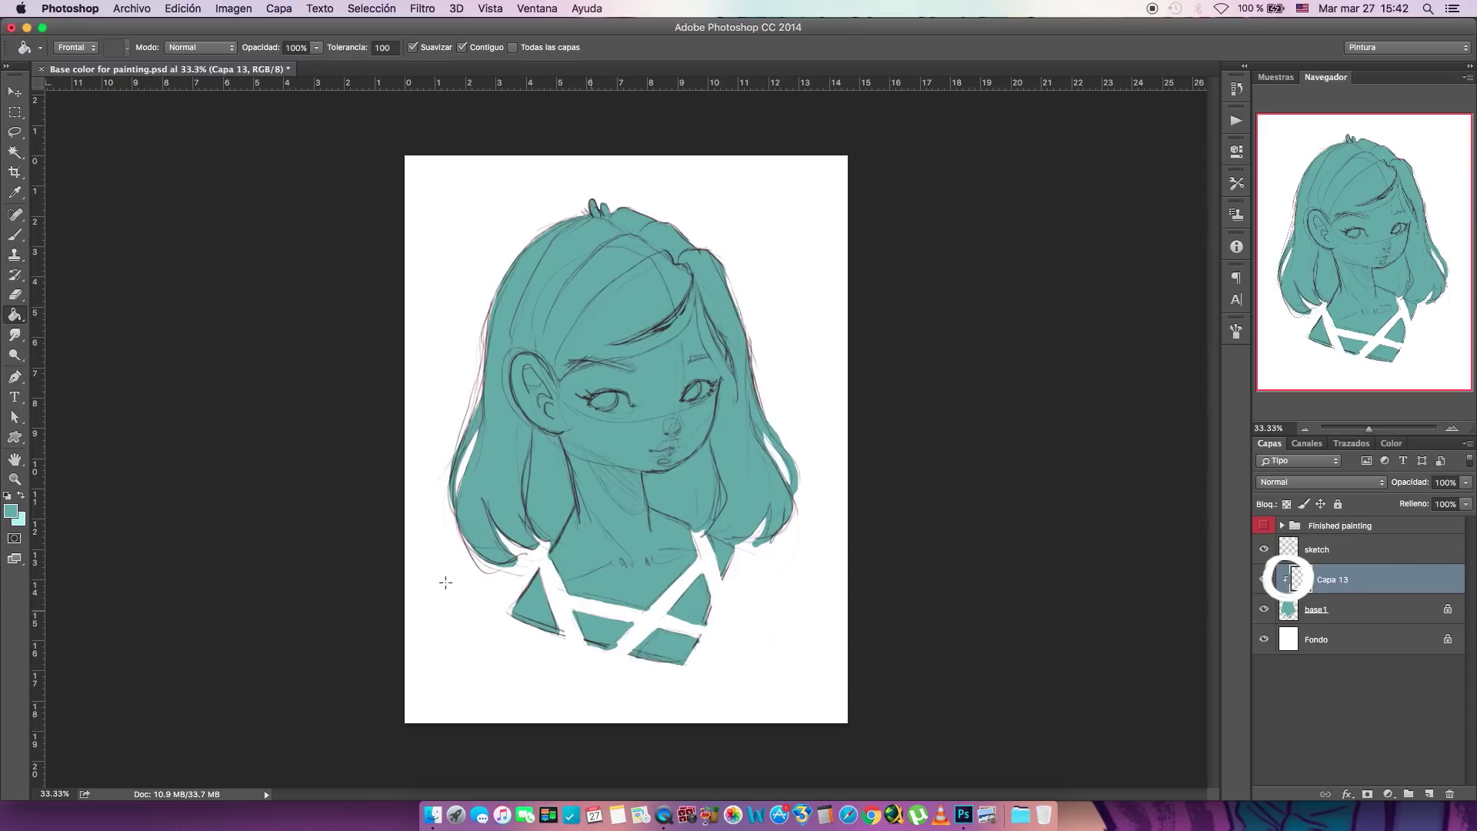
- Paint light aqua diagonal strokes over the whole figure on the clipped layer Capa 13 with the Brush tool
click(16, 233)
click(20, 495)
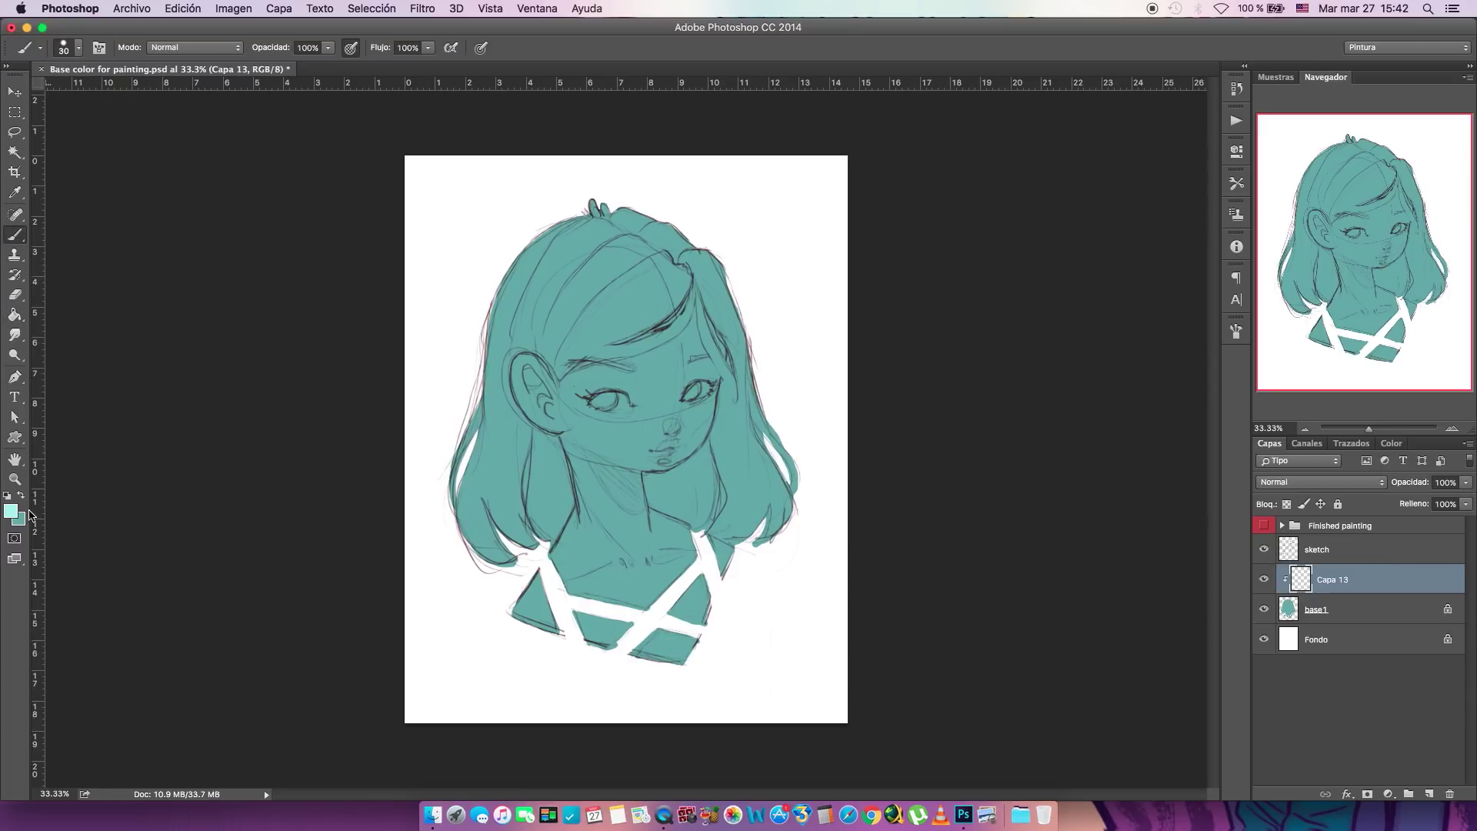
drag(646, 209, 515, 301)
drag(739, 240, 531, 340)
drag(739, 317, 484, 398)
drag(631, 356, 485, 448)
drag(745, 334, 460, 521)
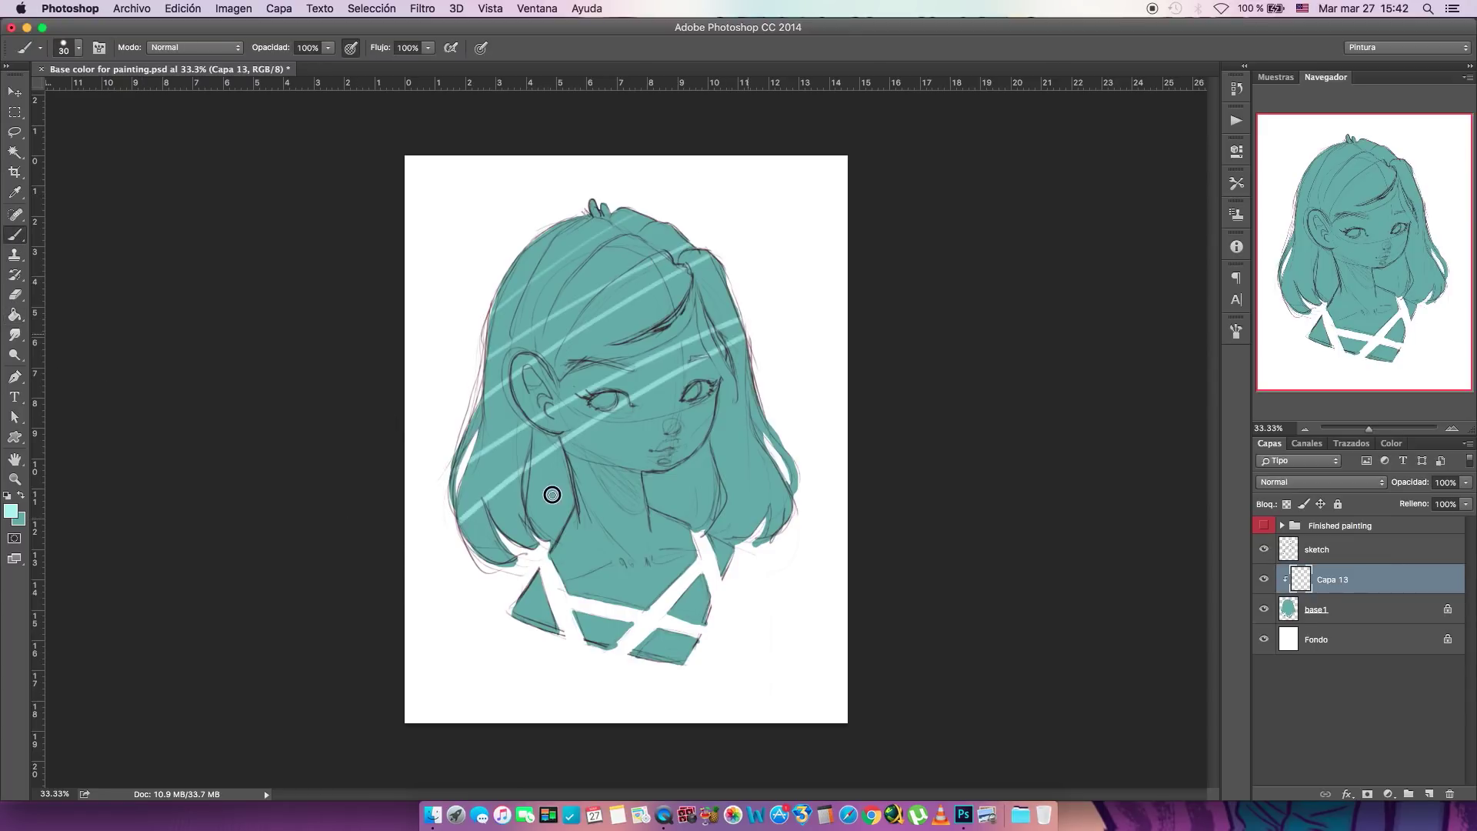
drag(757, 391, 473, 548)
drag(697, 457, 512, 597)
drag(787, 477, 569, 596)
drag(710, 600, 591, 701)
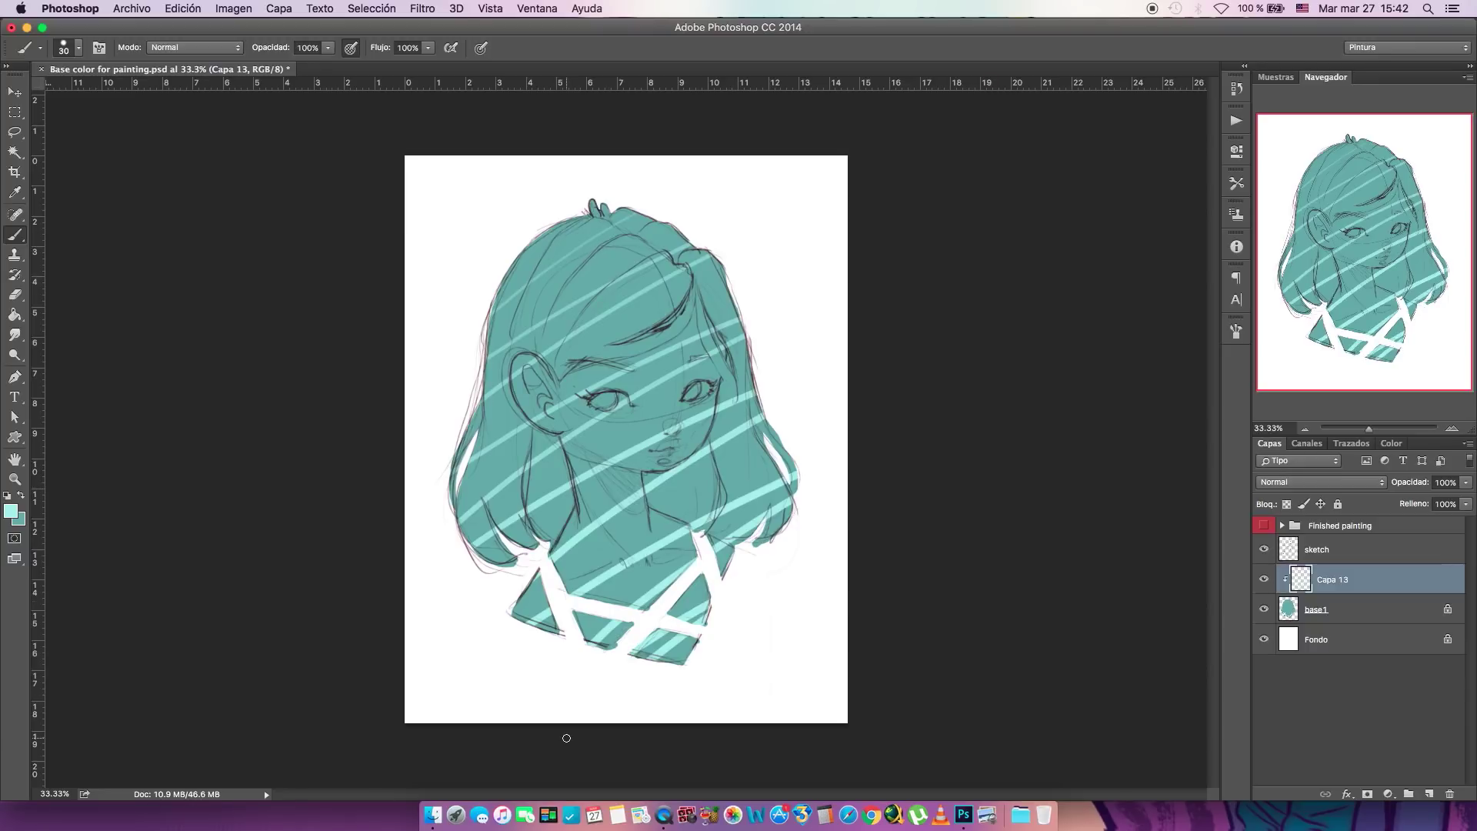
- Release and recreate the clipping mask on Capa 13 to compare the strokes with and without clipping
right_click(1380, 588)
click(1219, 417)
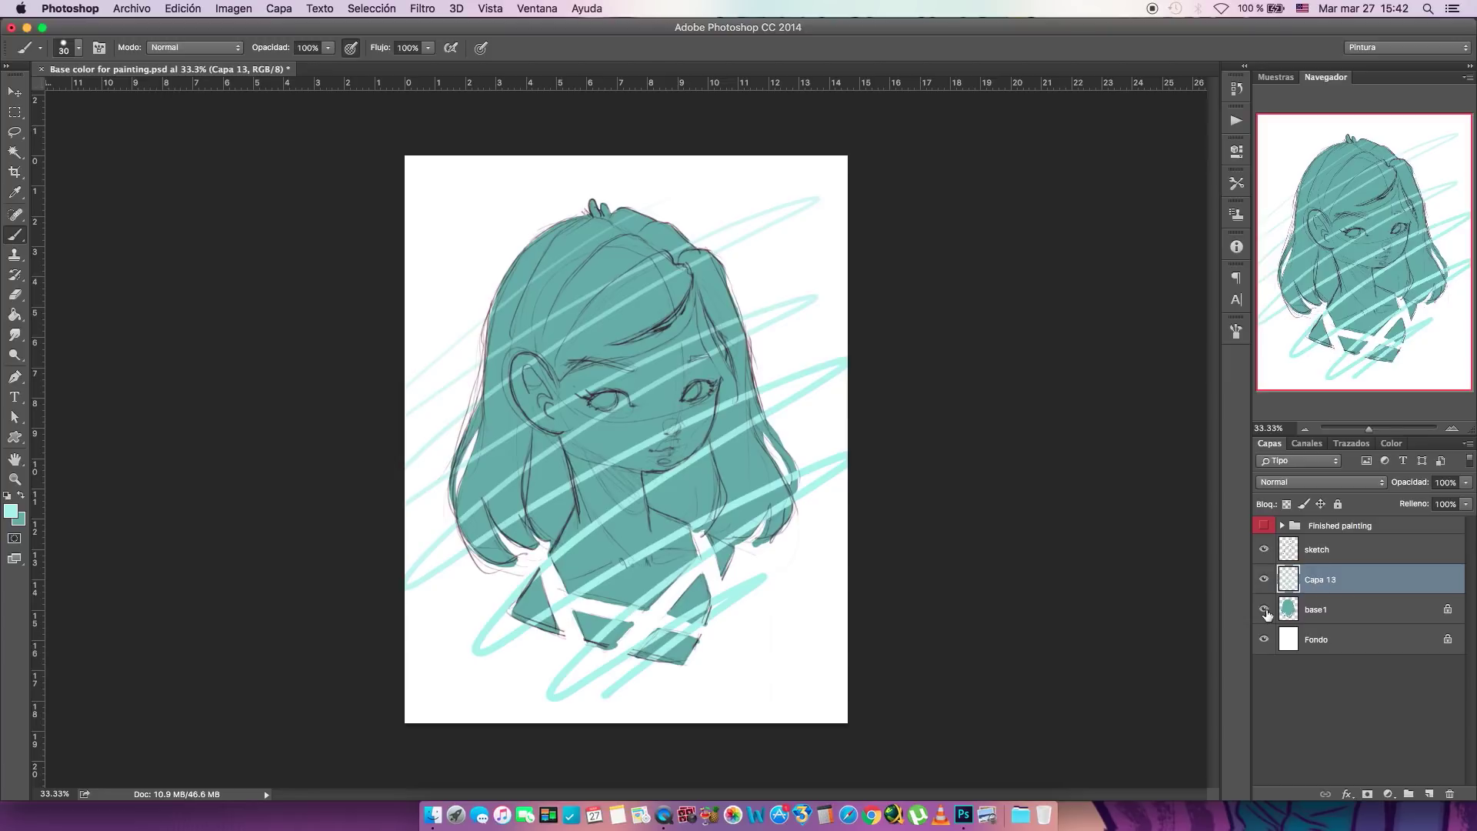
right_click(1376, 588)
click(1259, 418)
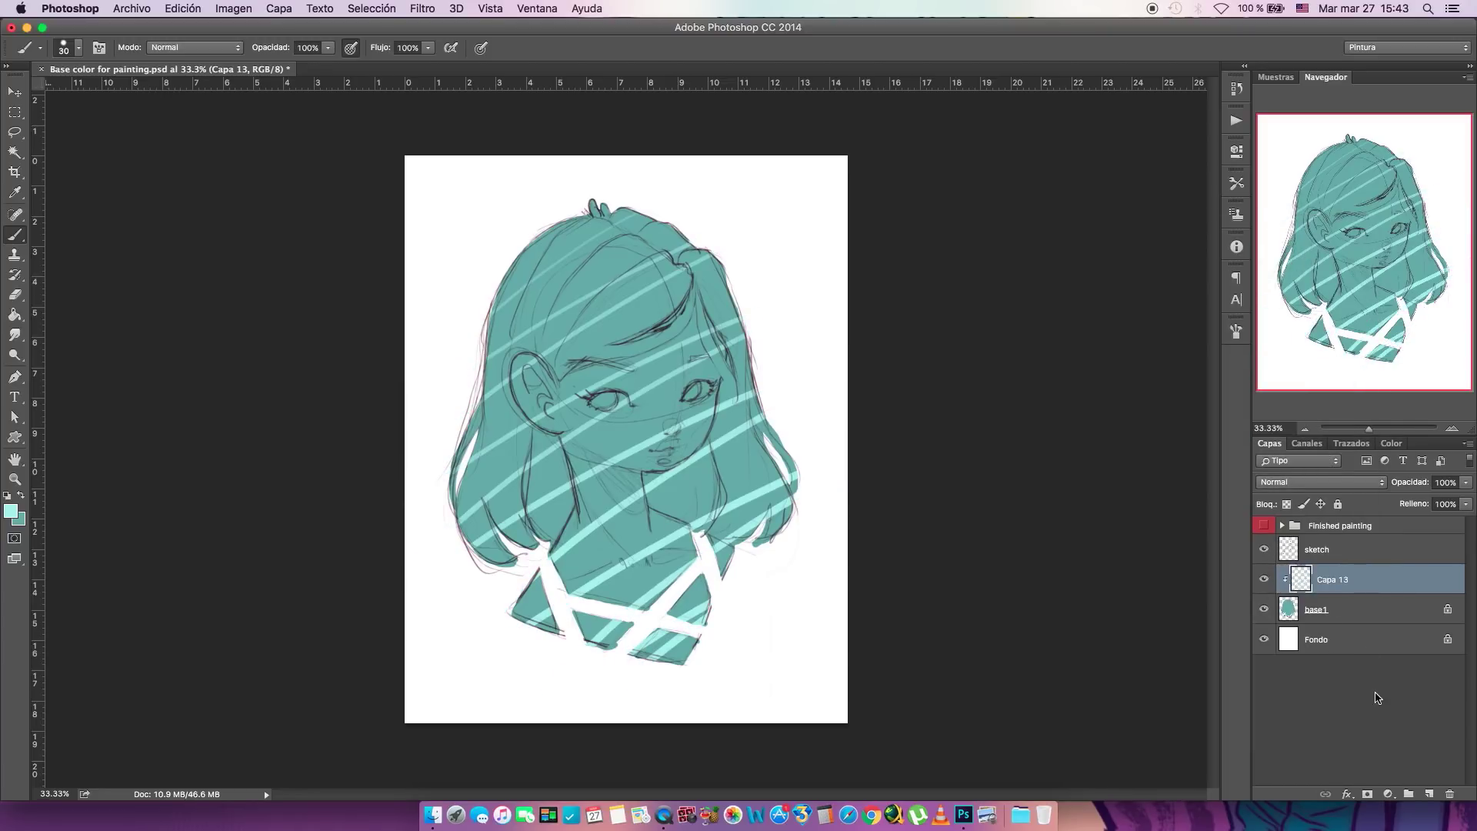
key(super+alt+g)
key(super+alt+g)
key(super+alt+g)
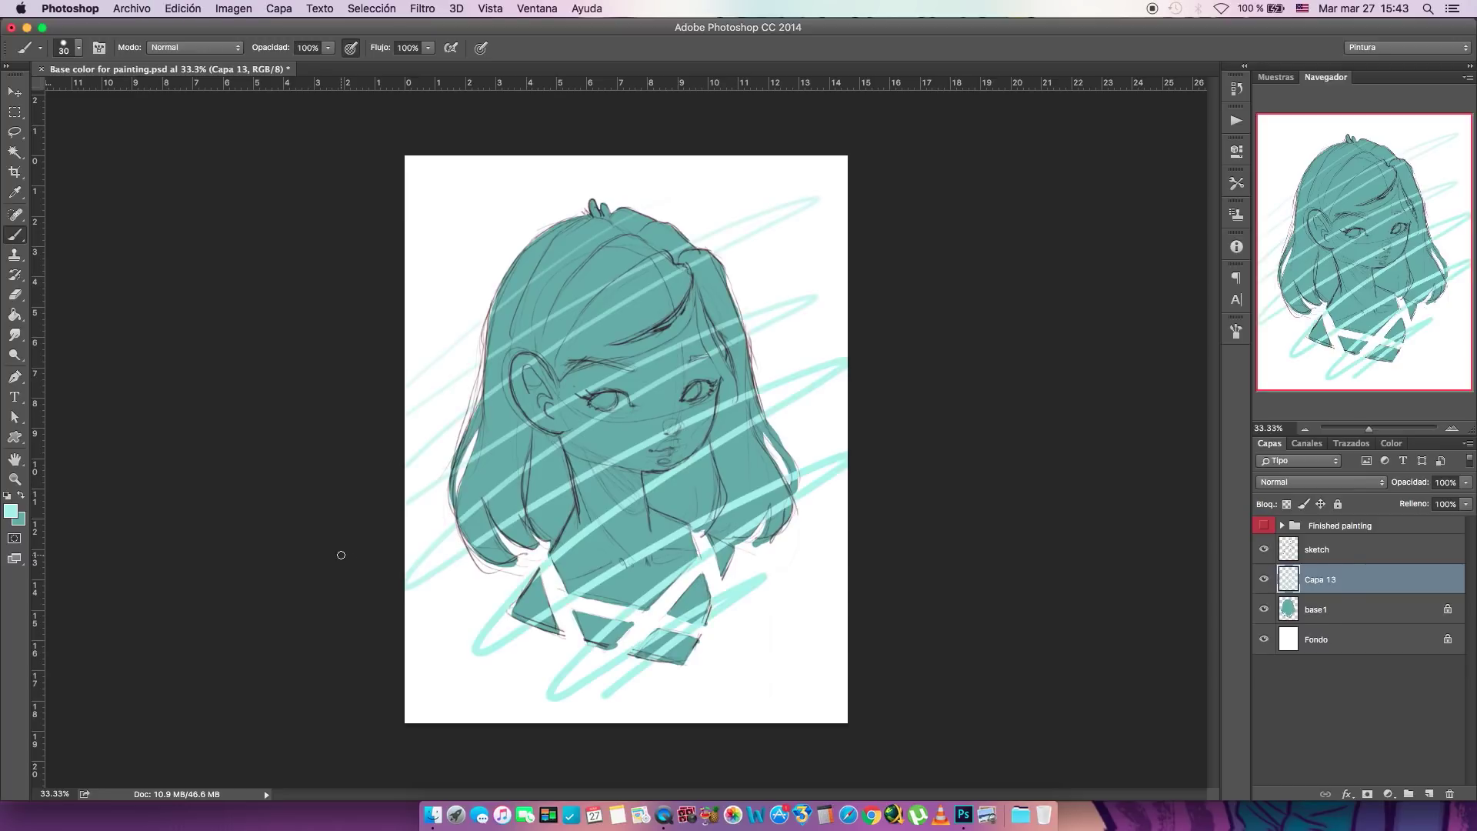
key(super+alt+g)
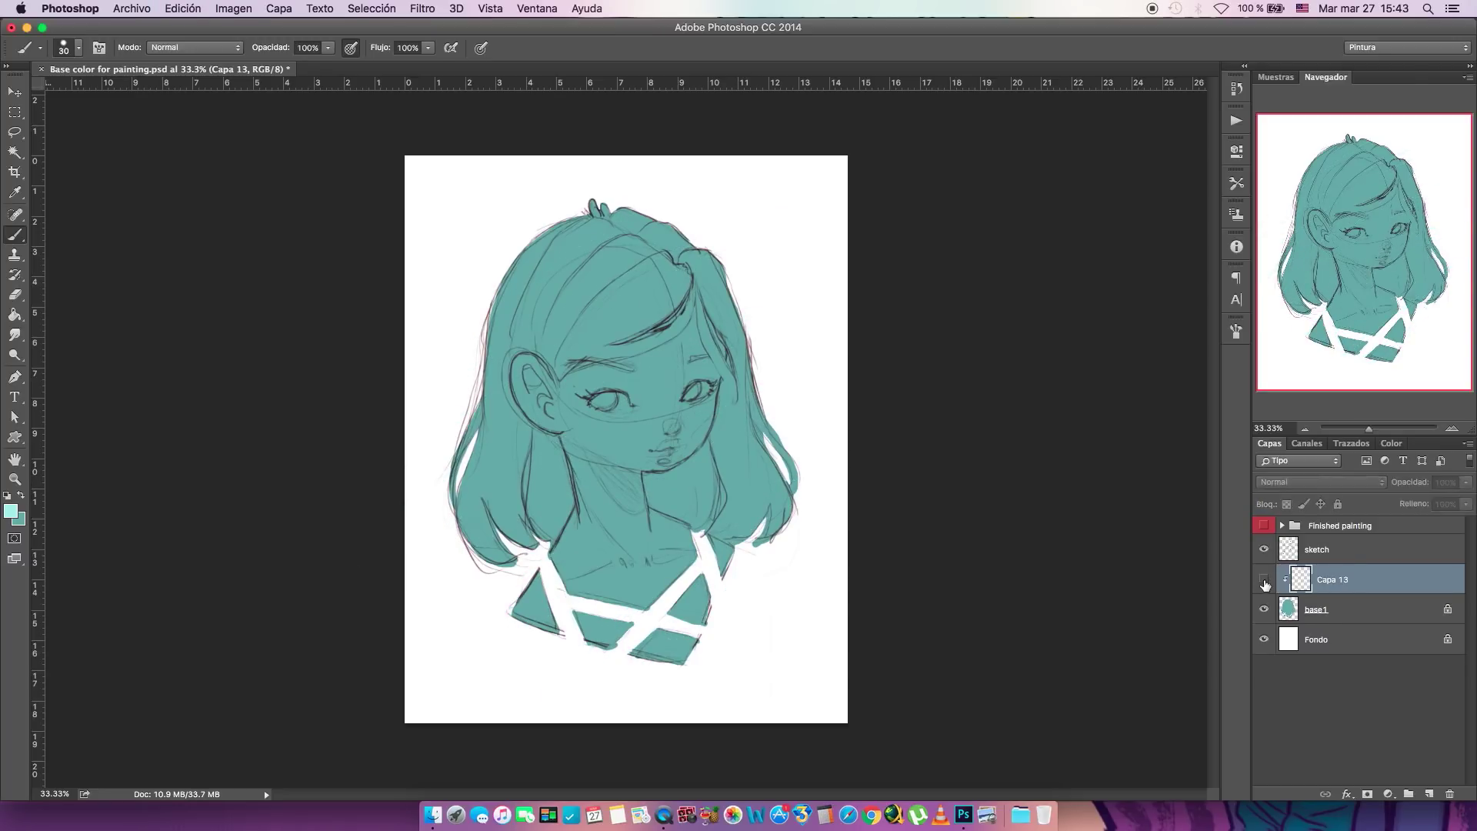
- Lasso the skin area of the face, ear, neck and upper chest on Capa 13
click(15, 131)
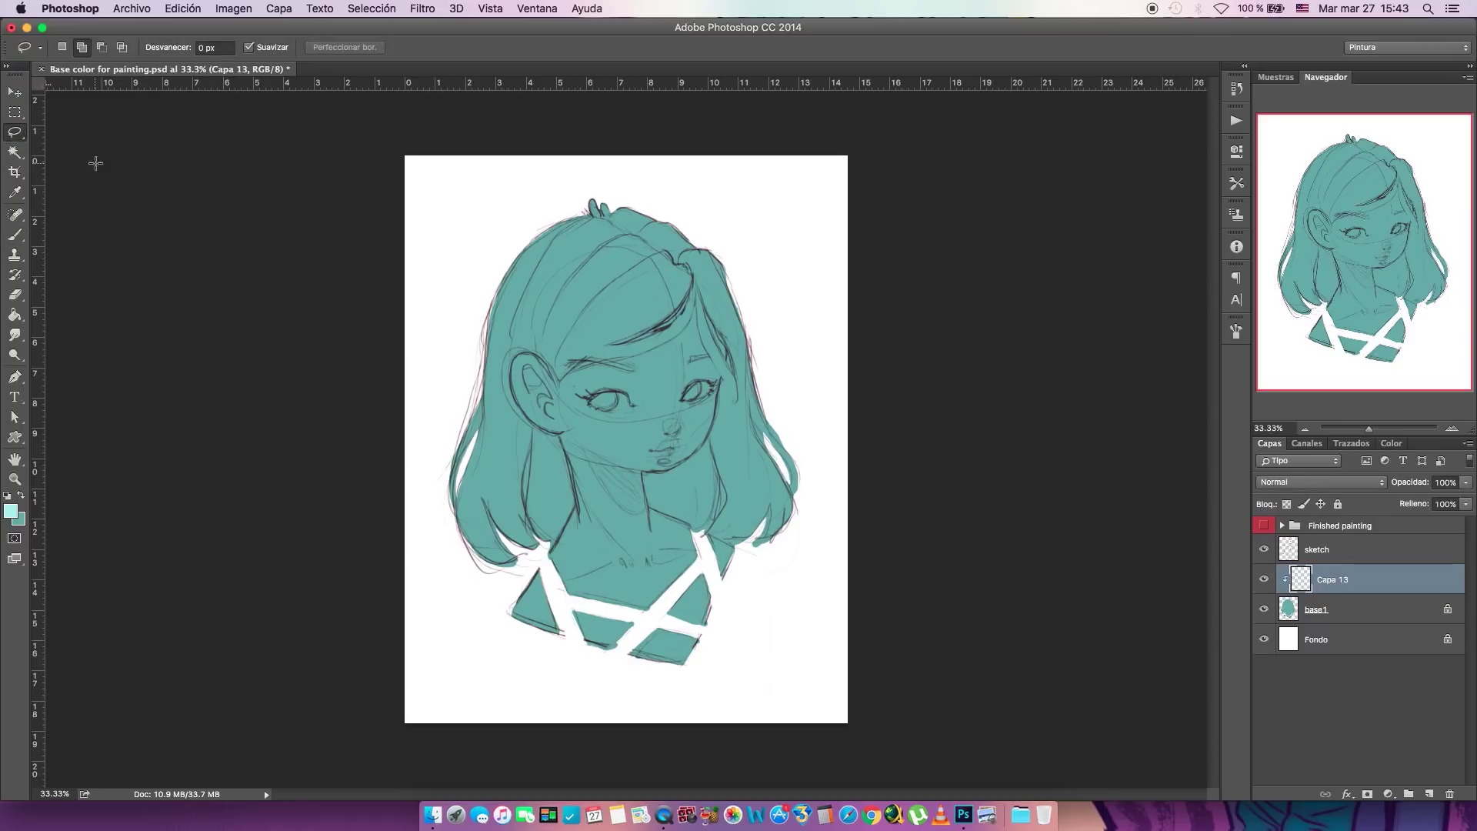
mouse_move(559, 382)
mouse_down()
mouse_move(517, 361)
mouse_move(516, 389)
mouse_move(563, 440)
mouse_move(578, 509)
mouse_move(548, 568)
mouse_move(559, 599)
mouse_move(633, 609)
mouse_move(683, 595)
mouse_move(710, 554)
mouse_move(654, 509)
mouse_move(642, 470)
mouse_move(697, 447)
mouse_move(718, 396)
mouse_move(693, 298)
mouse_move(658, 348)
mouse_move(555, 378)
mouse_up()
click(650, 465)
click(712, 424)
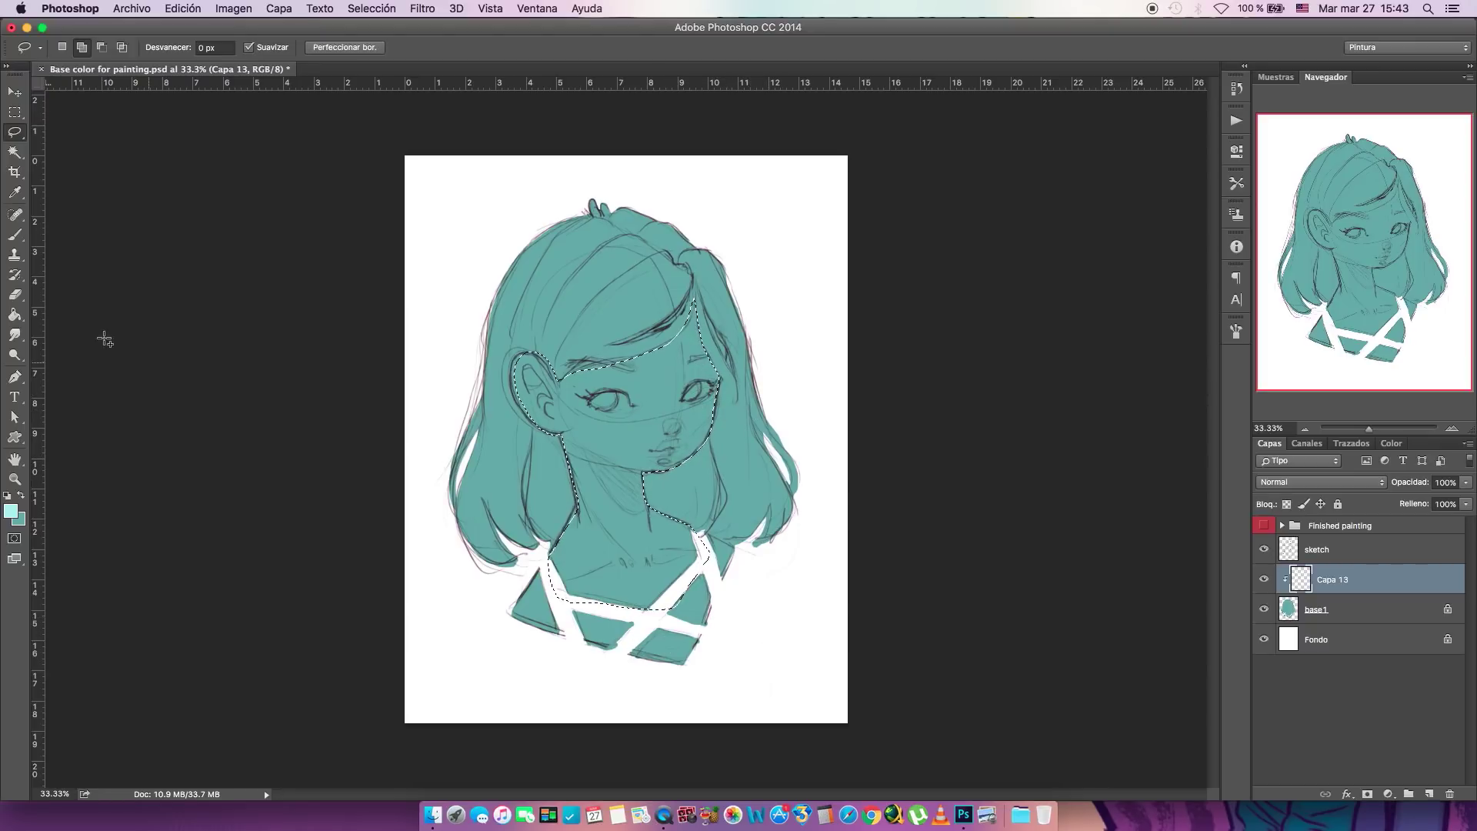
- Set the foreground to a light peach, fill the selected skin area with the Paint Bucket, and deselect
key(i)
click(10, 511)
click(773, 241)
drag(774, 241, 774, 316)
click(601, 143)
click(900, 121)
key(g)
click(645, 446)
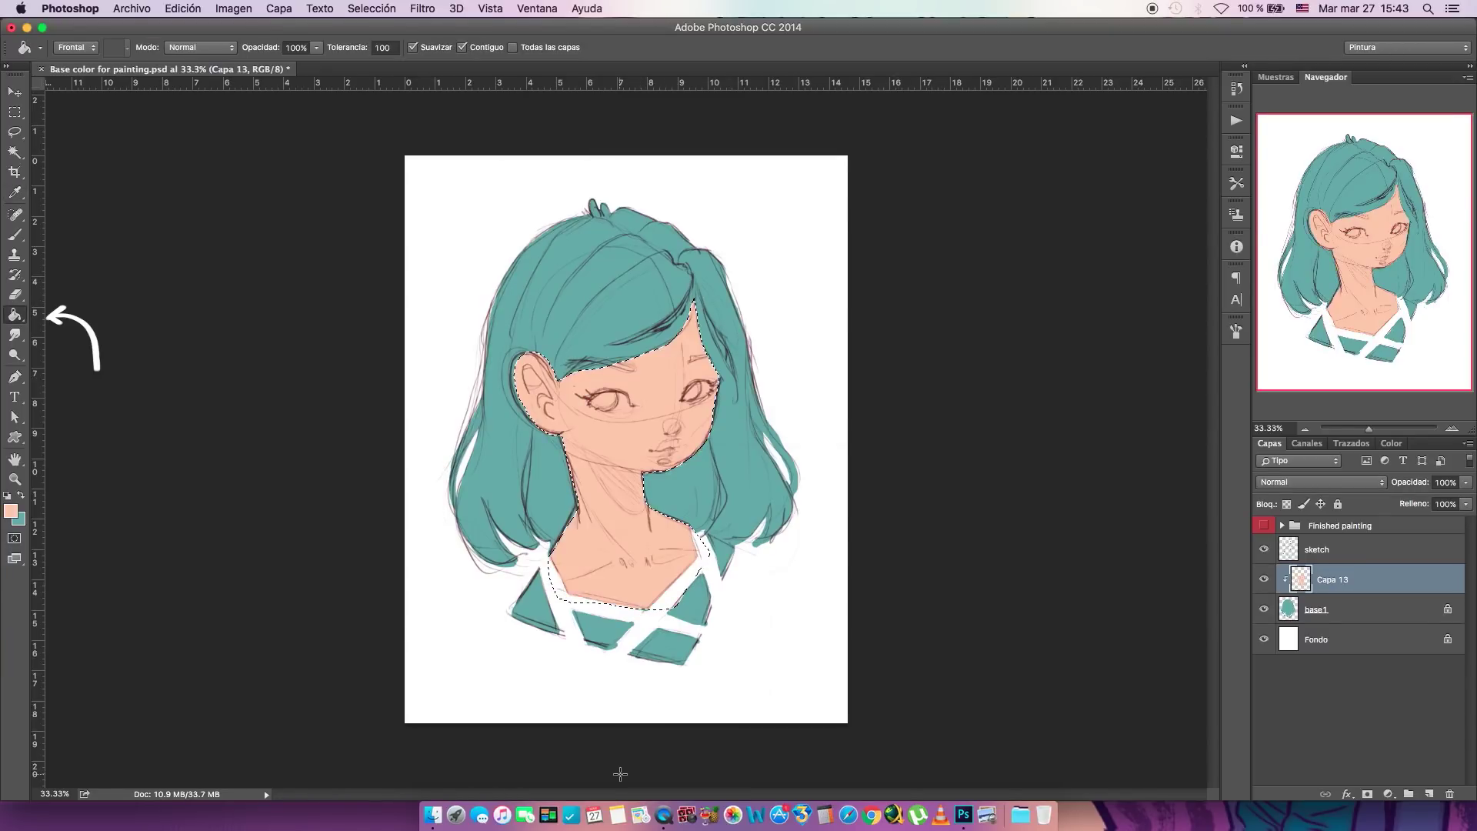
key(super+d)
- Paint the remaining skin pieces between the white straps peach on Capa 13, and reduce the brush size to 70
key(b)
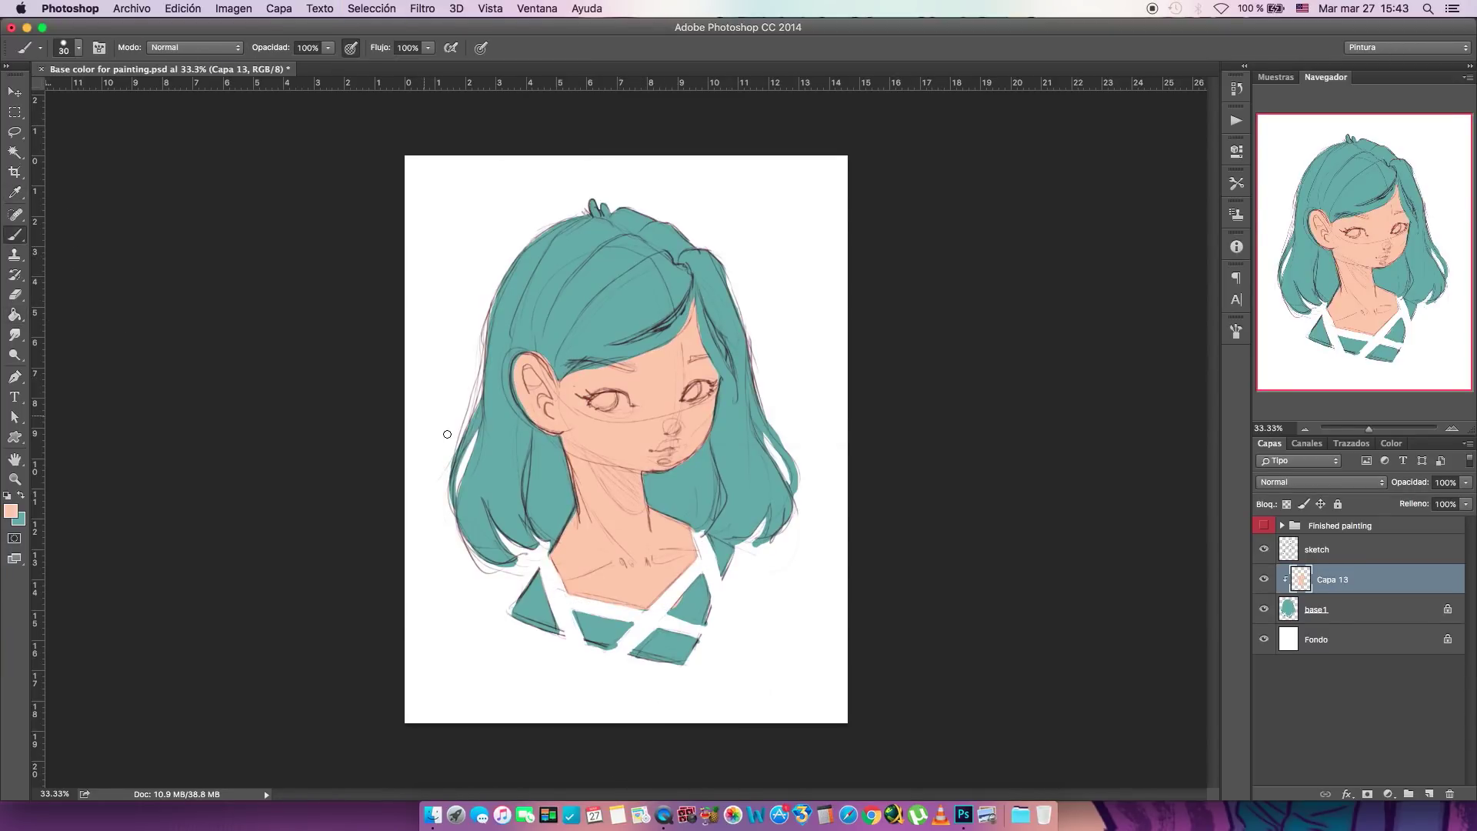
key(bracketright)
key(bracketright)
key(bracketright)
key(bracketright)
key(bracketright)
key(bracketright)
key(bracketright)
key(bracketright)
key(bracketright)
key(bracketright)
key(bracketright)
key(bracketright)
key(bracketleft)
key(bracketleft)
key(bracketleft)
mouse_move(531, 589)
mouse_down()
mouse_move(528, 610)
mouse_move(528, 587)
mouse_move(677, 666)
mouse_move(703, 603)
mouse_move(683, 608)
mouse_move(726, 568)
mouse_move(739, 603)
mouse_up()
key(super+z)
key(bracketleft)
key(bracketleft)
key(bracketleft)
key(bracketleft)
key(bracketleft)
key(bracketleft)
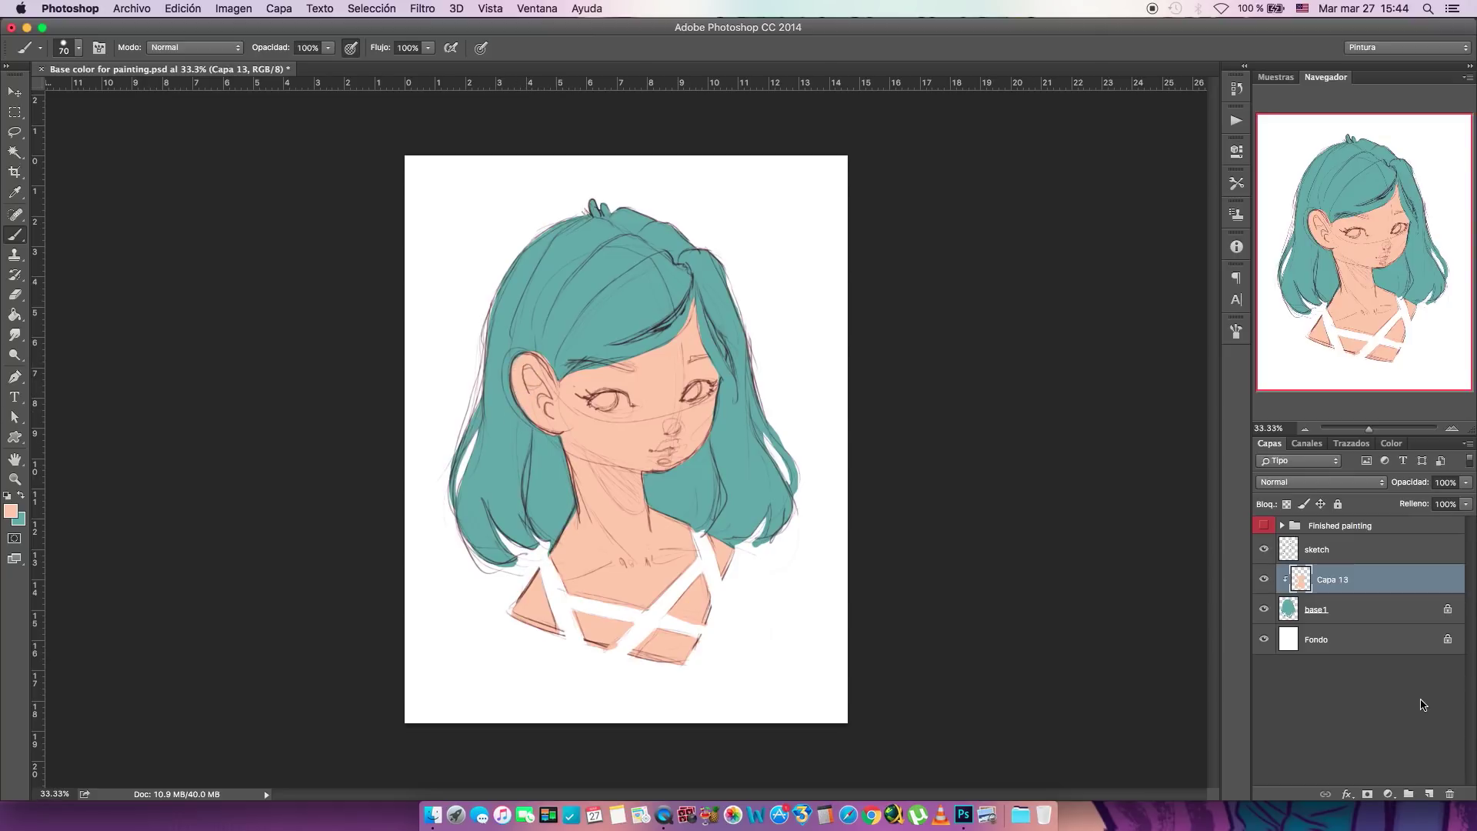
- Release the clipping mask on Capa 13 to view the paint outside the base, and clip the layer again
right_click(1354, 582)
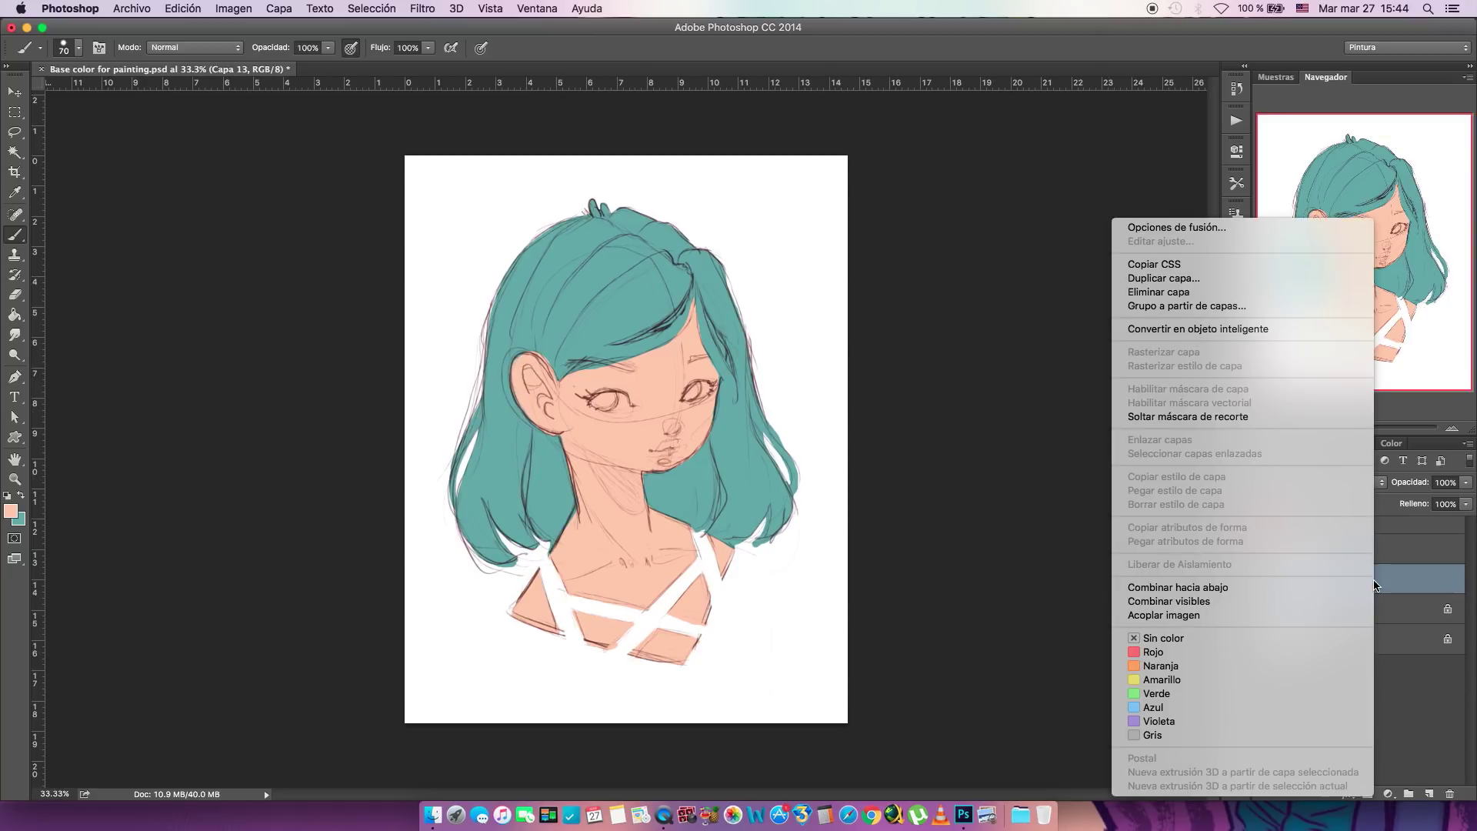
click(1230, 416)
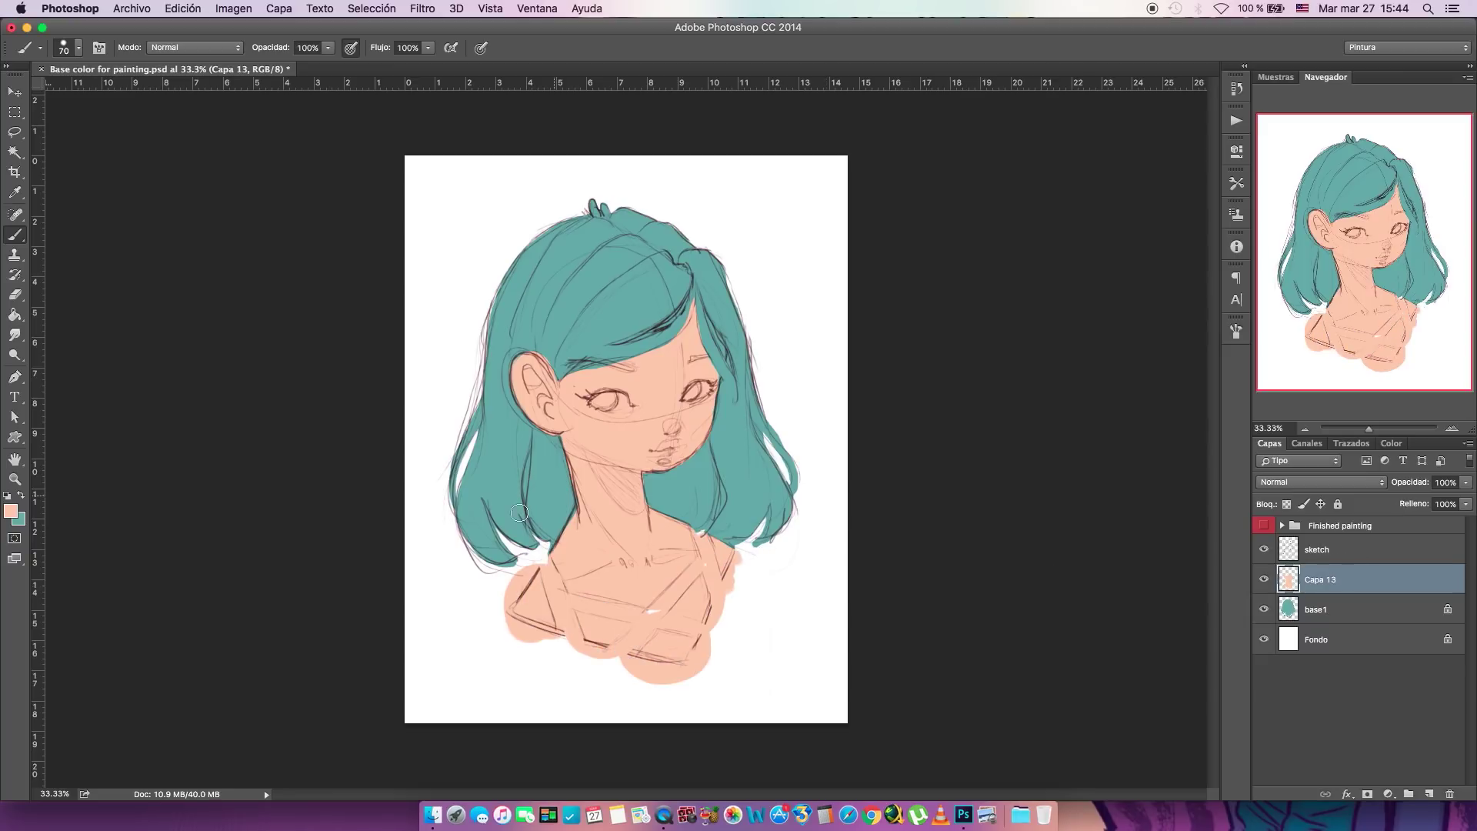
click(1362, 583)
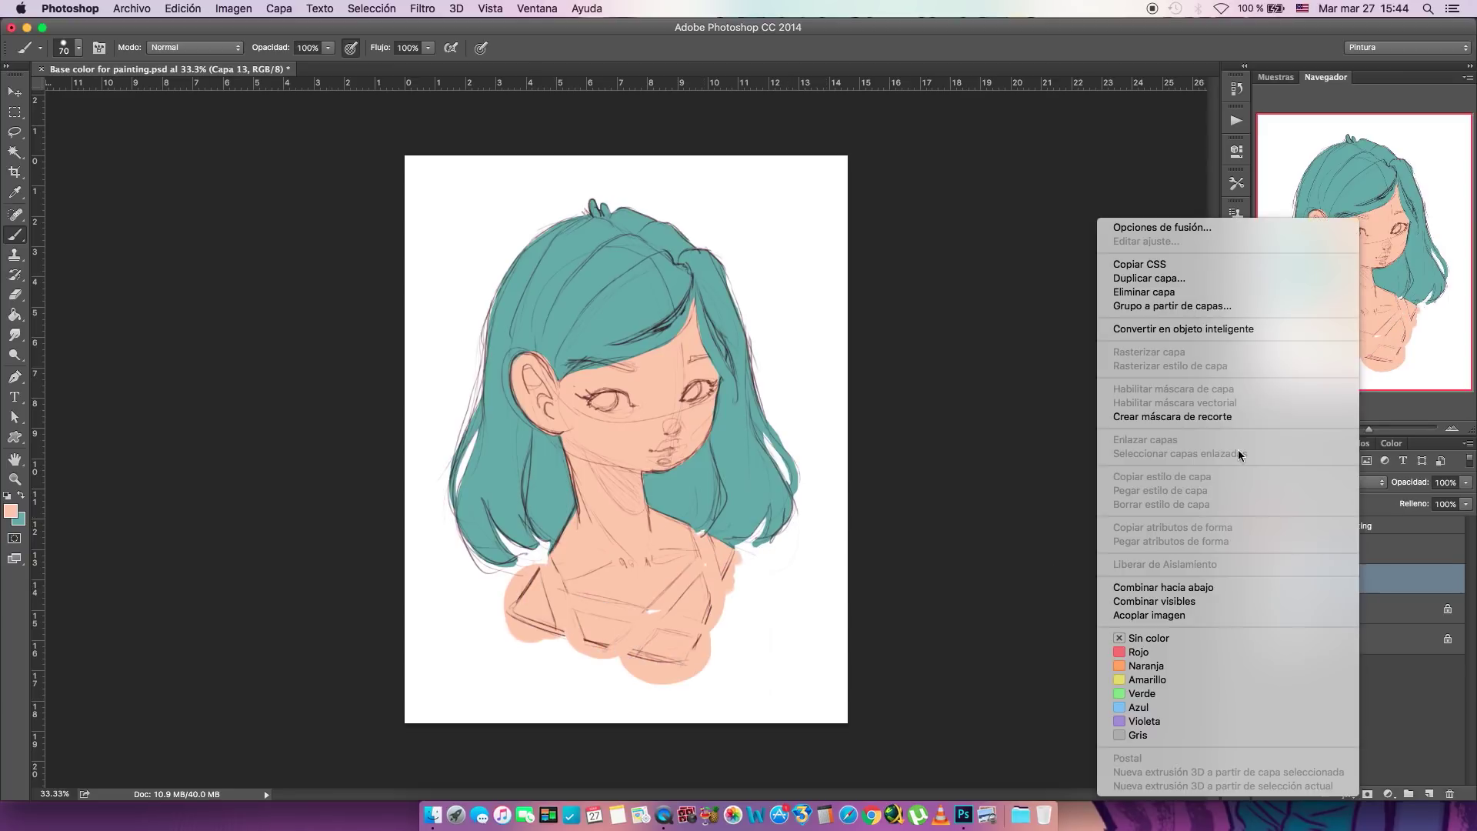
click(1240, 420)
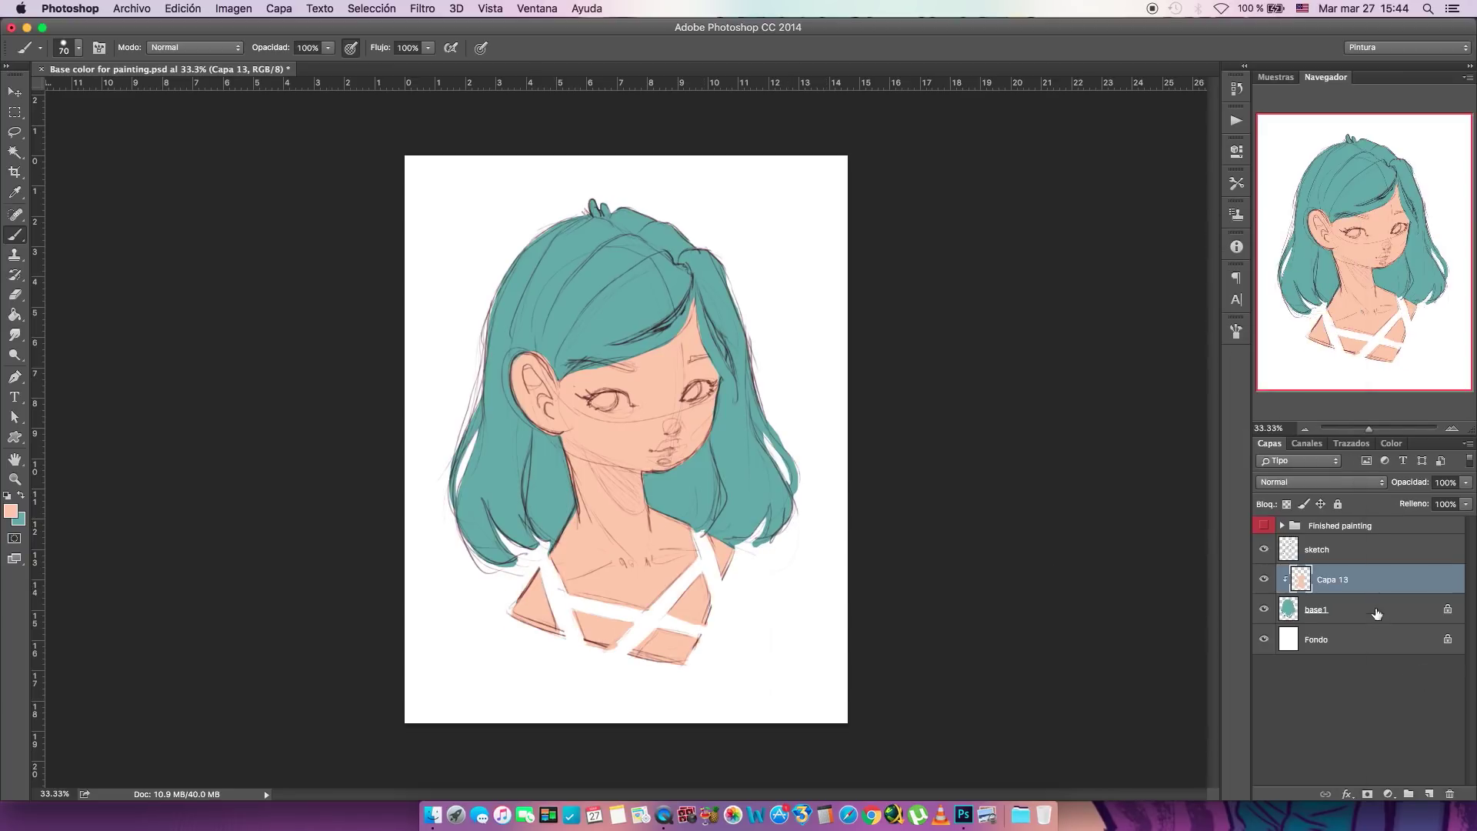
- Add a new layer above Capa 13 and turn it into a clipping mask
click(1429, 793)
right_click(1366, 568)
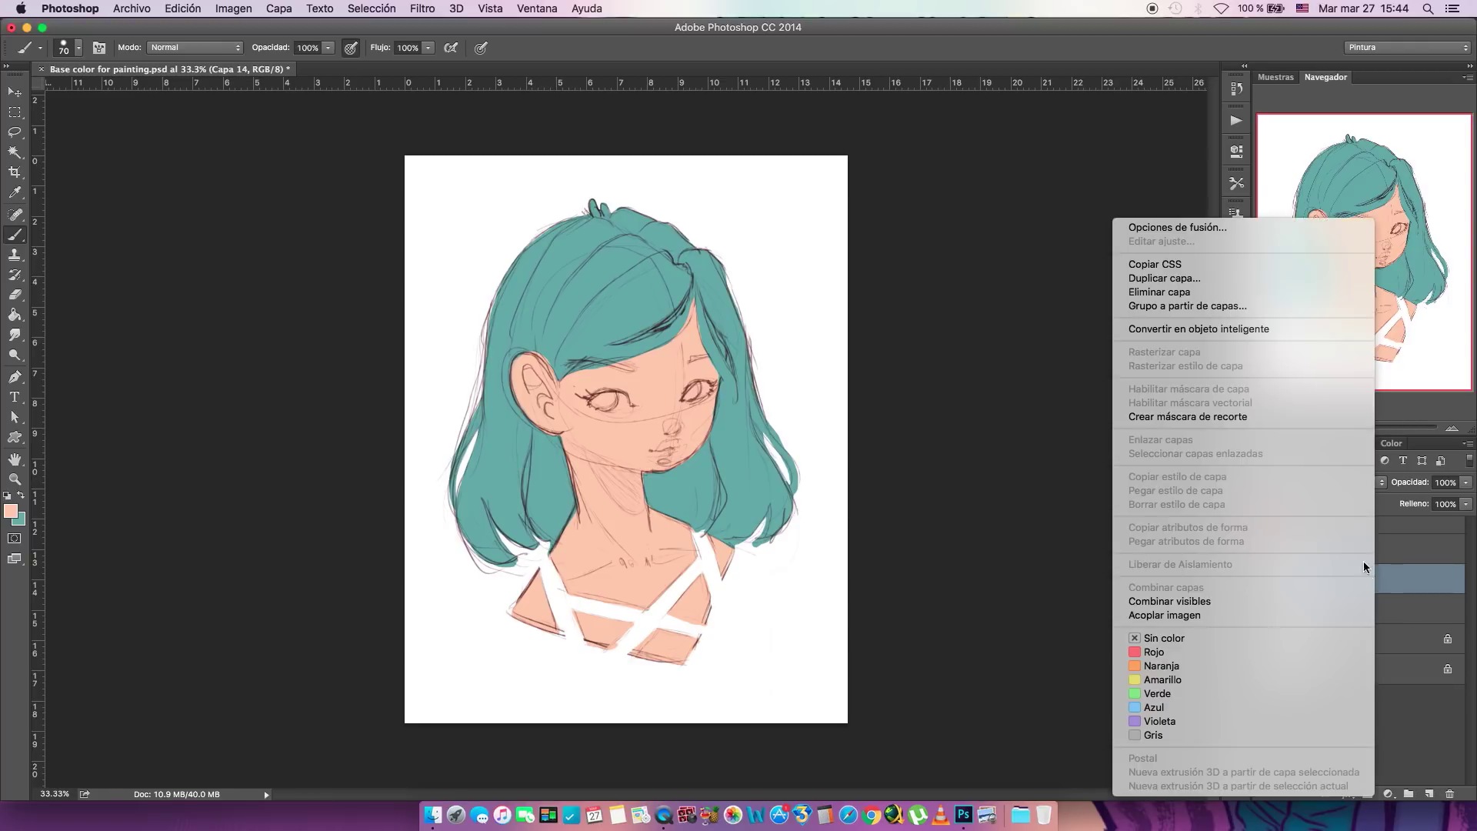
click(1285, 419)
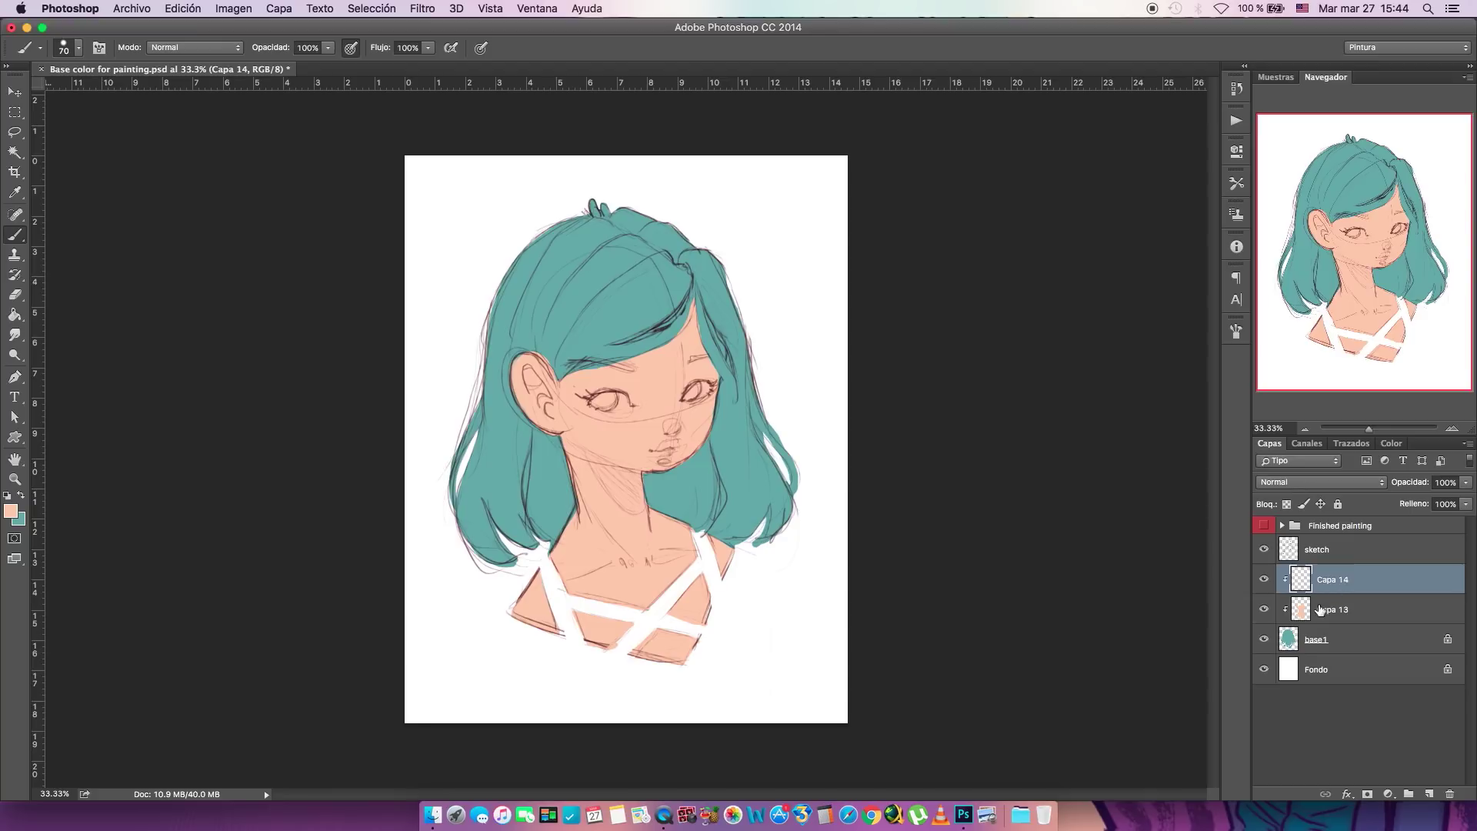
- Lasso loosely around the hair and face on Capa 14, activate the Paint Bucket and set the foreground to a bright aqua
click(15, 132)
mouse_move(653, 170)
mouse_down()
mouse_move(465, 221)
mouse_move(683, 597)
mouse_move(784, 274)
mouse_move(654, 171)
mouse_up()
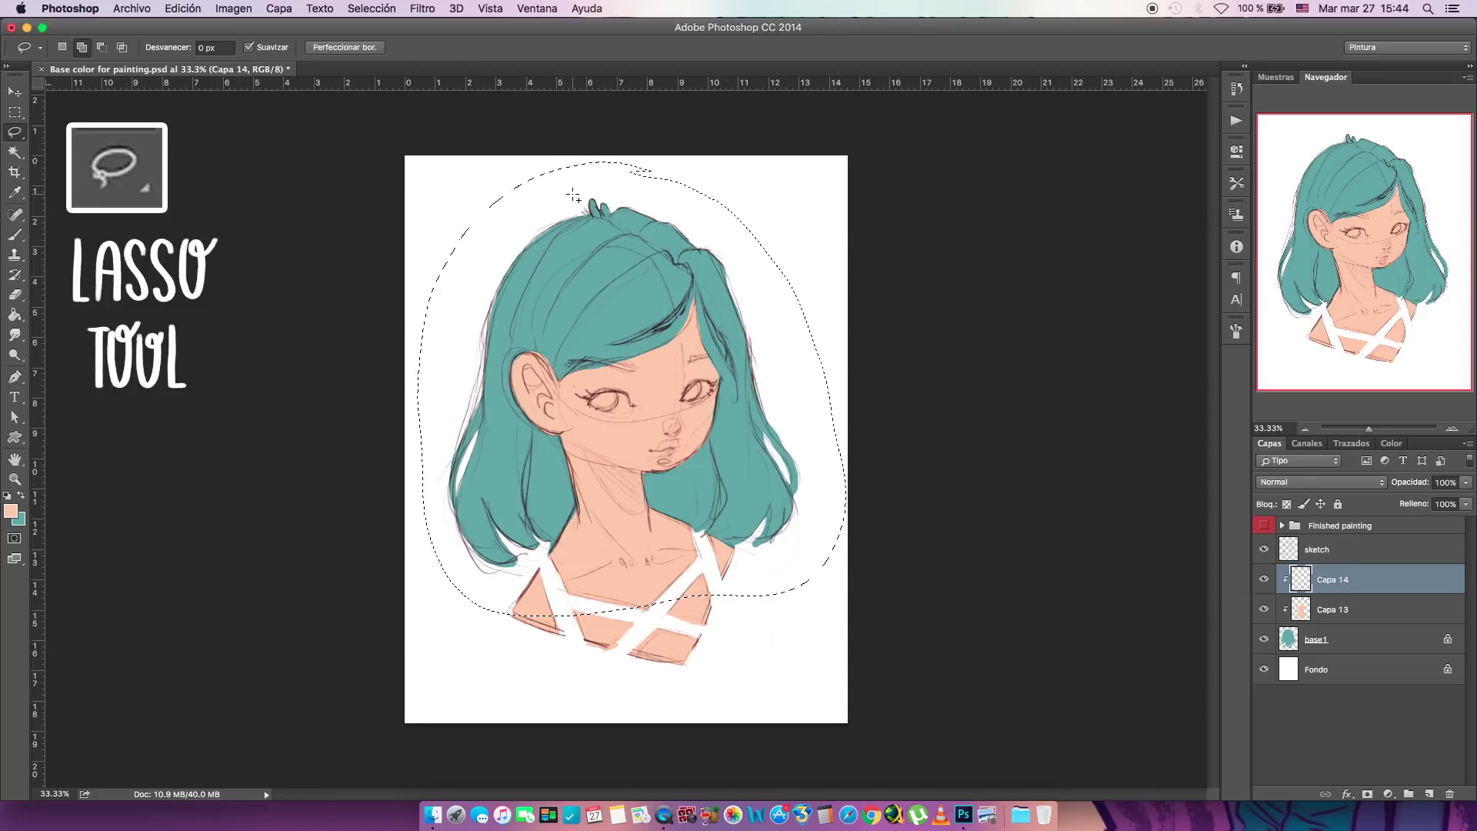
key(g)
click(24, 496)
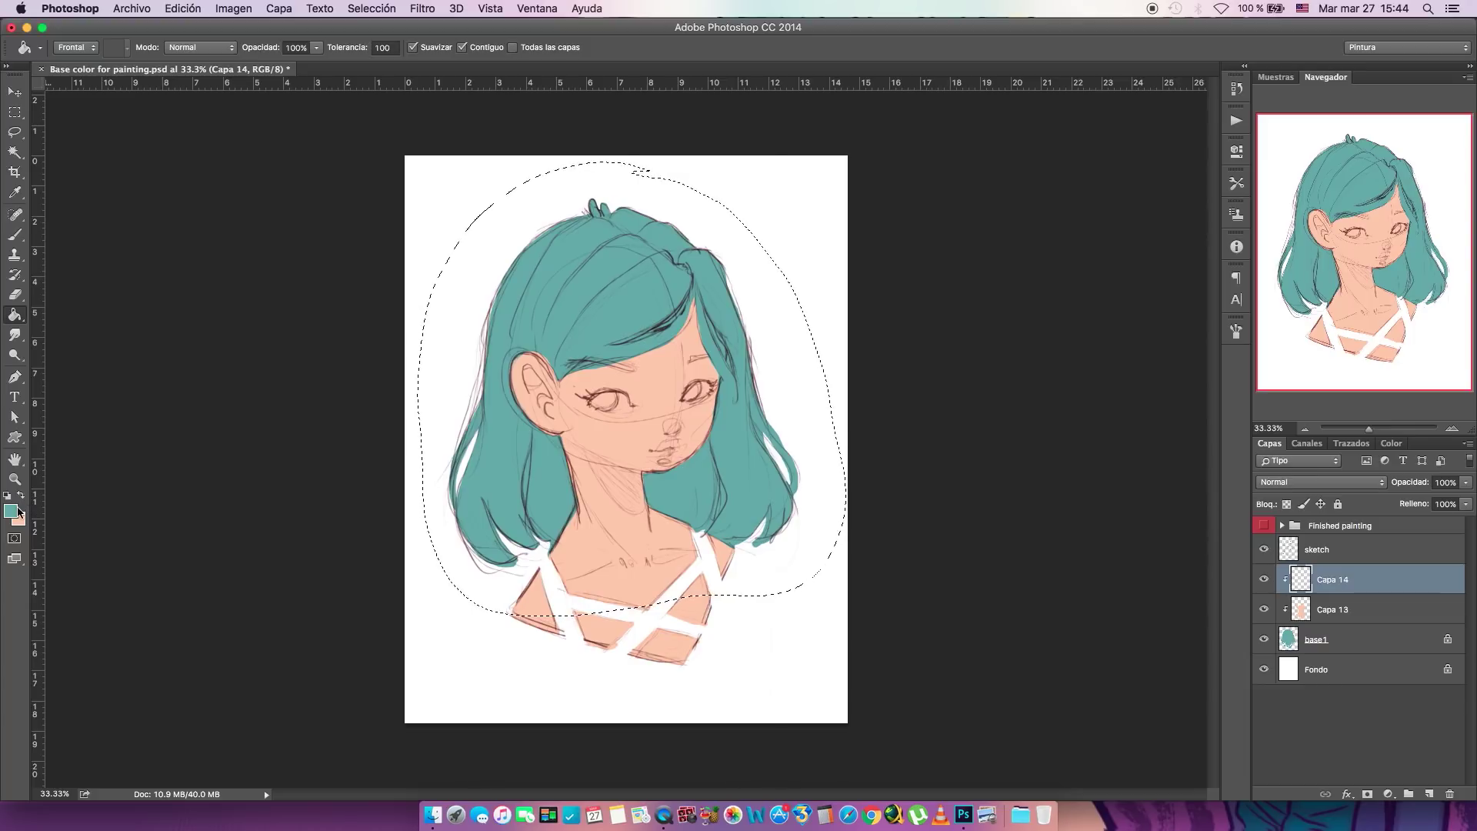
click(11, 511)
click(615, 132)
click(595, 141)
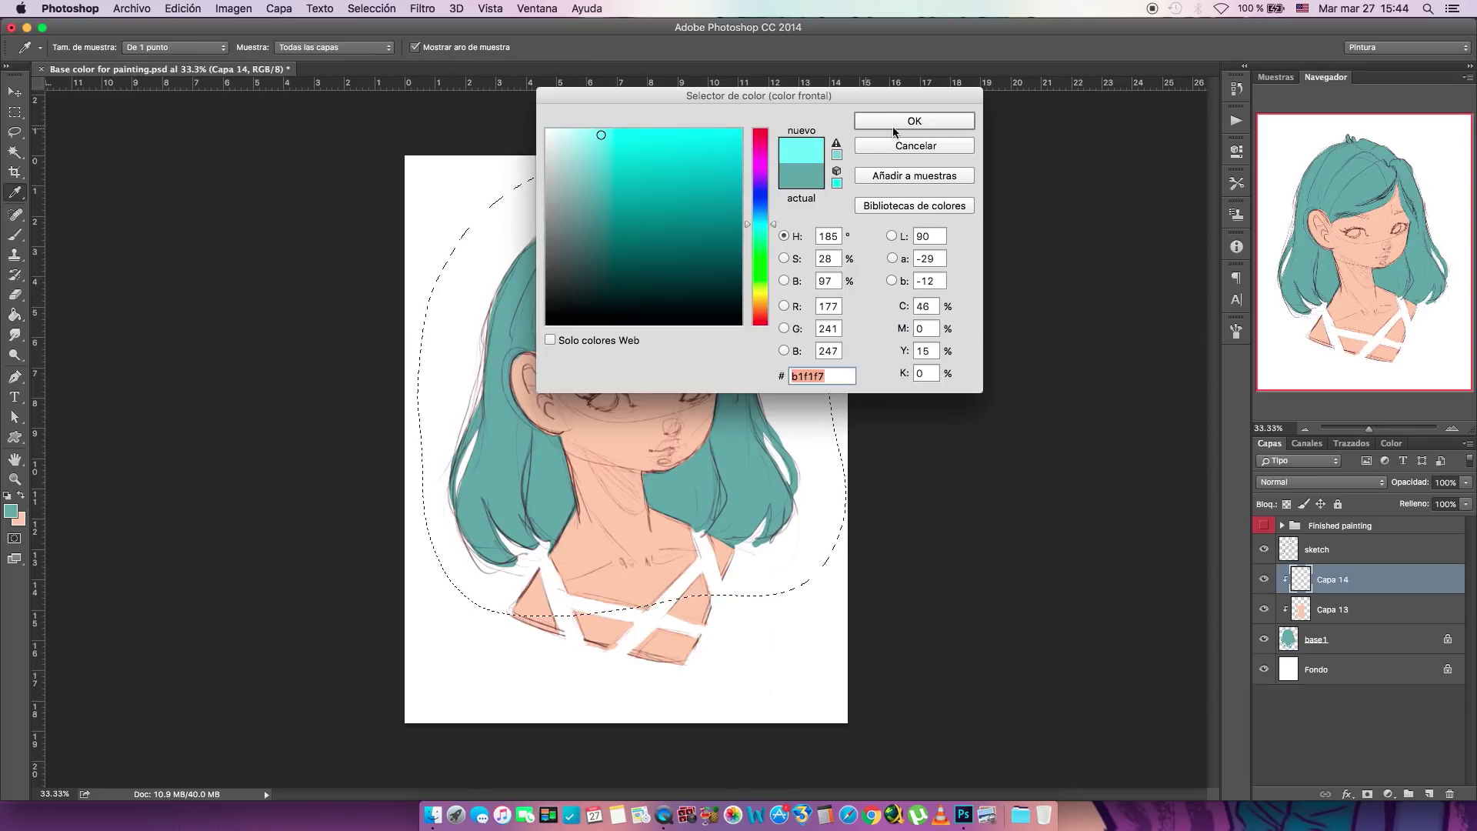
click(912, 121)
- Move Capa 14 below the skin layer Capa 13, fill the lassoed area with bright aqua, and deselect
click(709, 380)
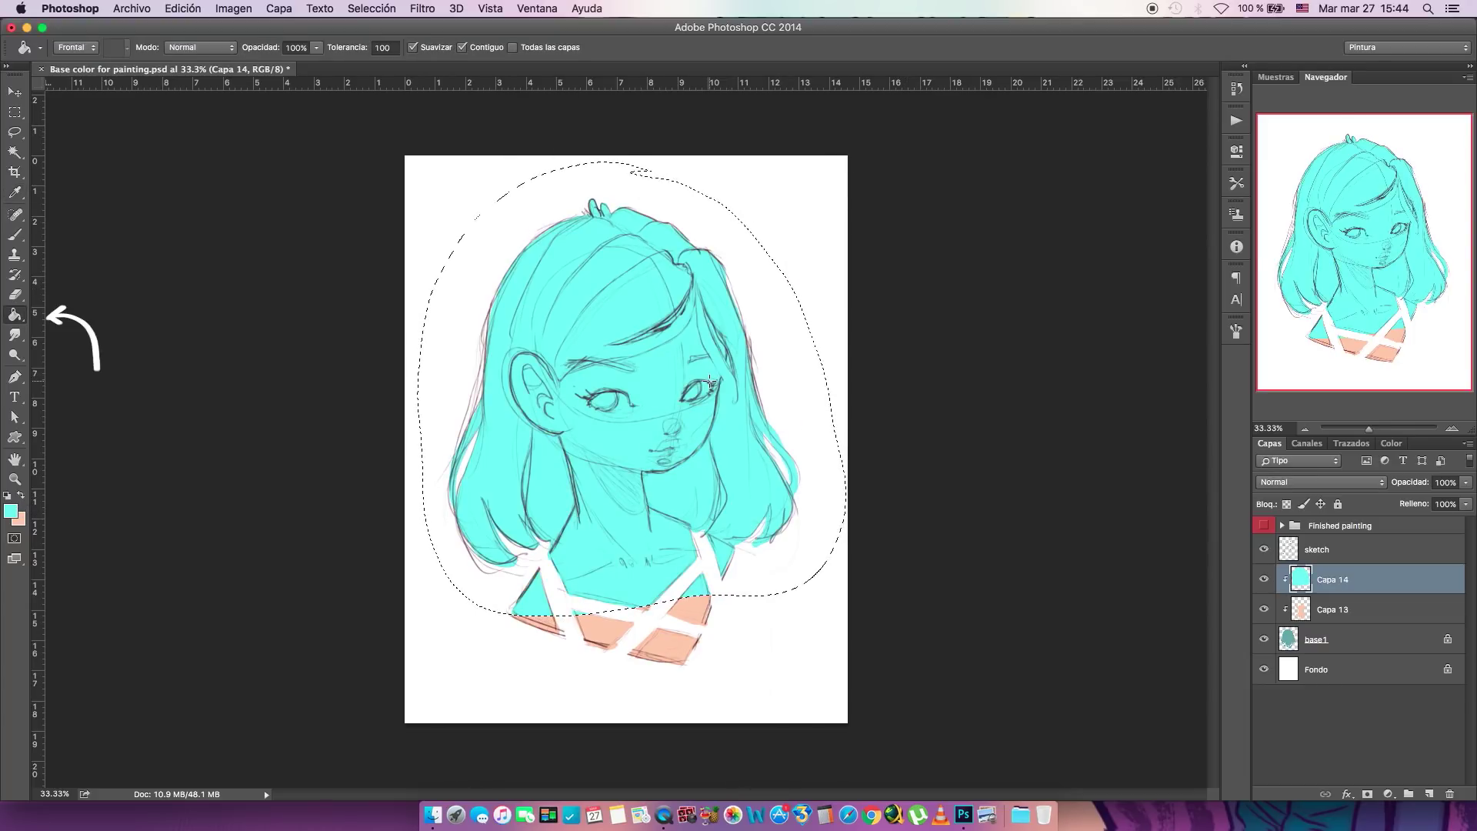
key(ctrl+z)
drag(1370, 611, 1375, 621)
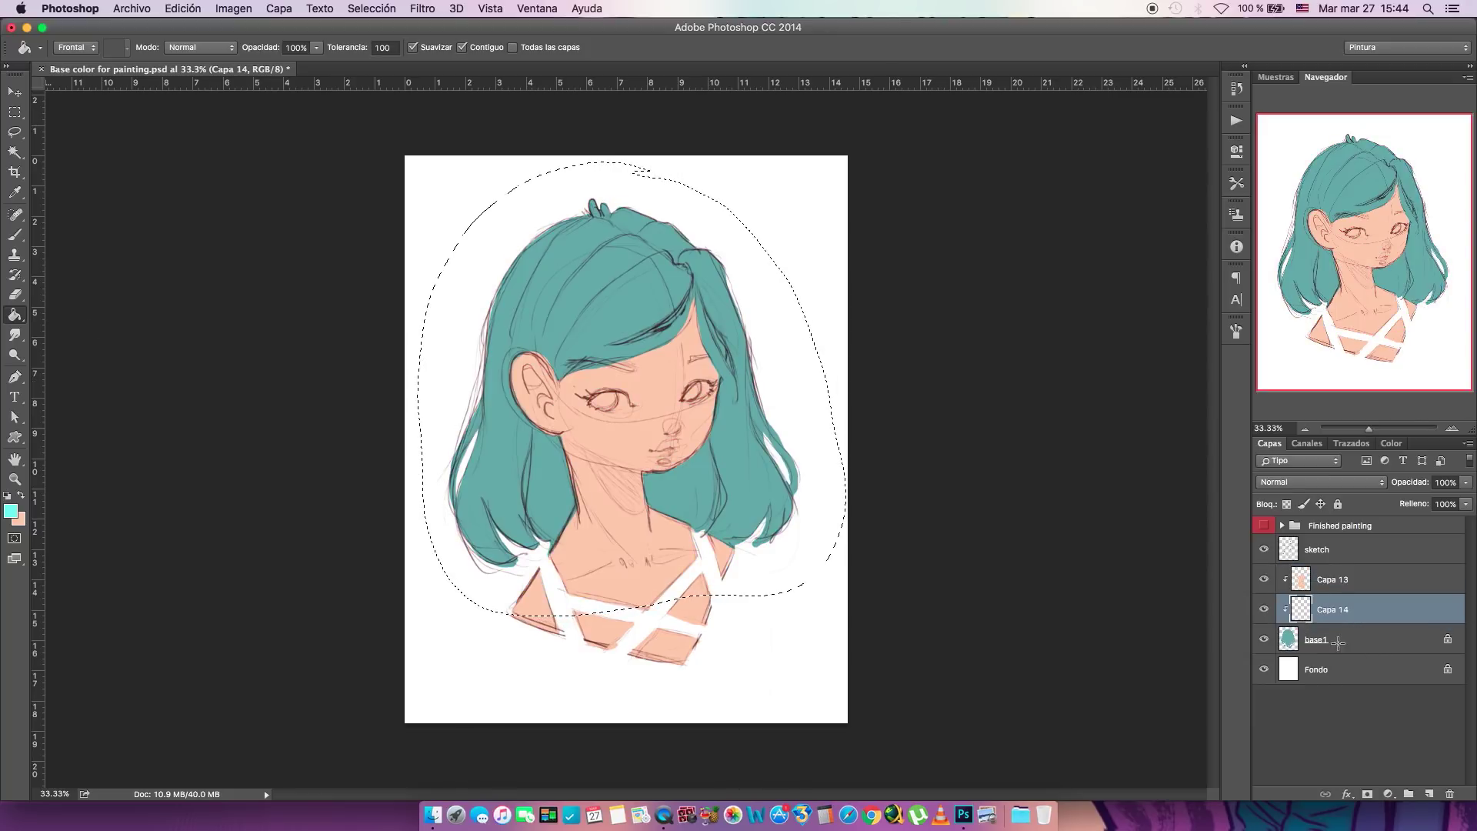
click(734, 427)
key(ctrl+d)
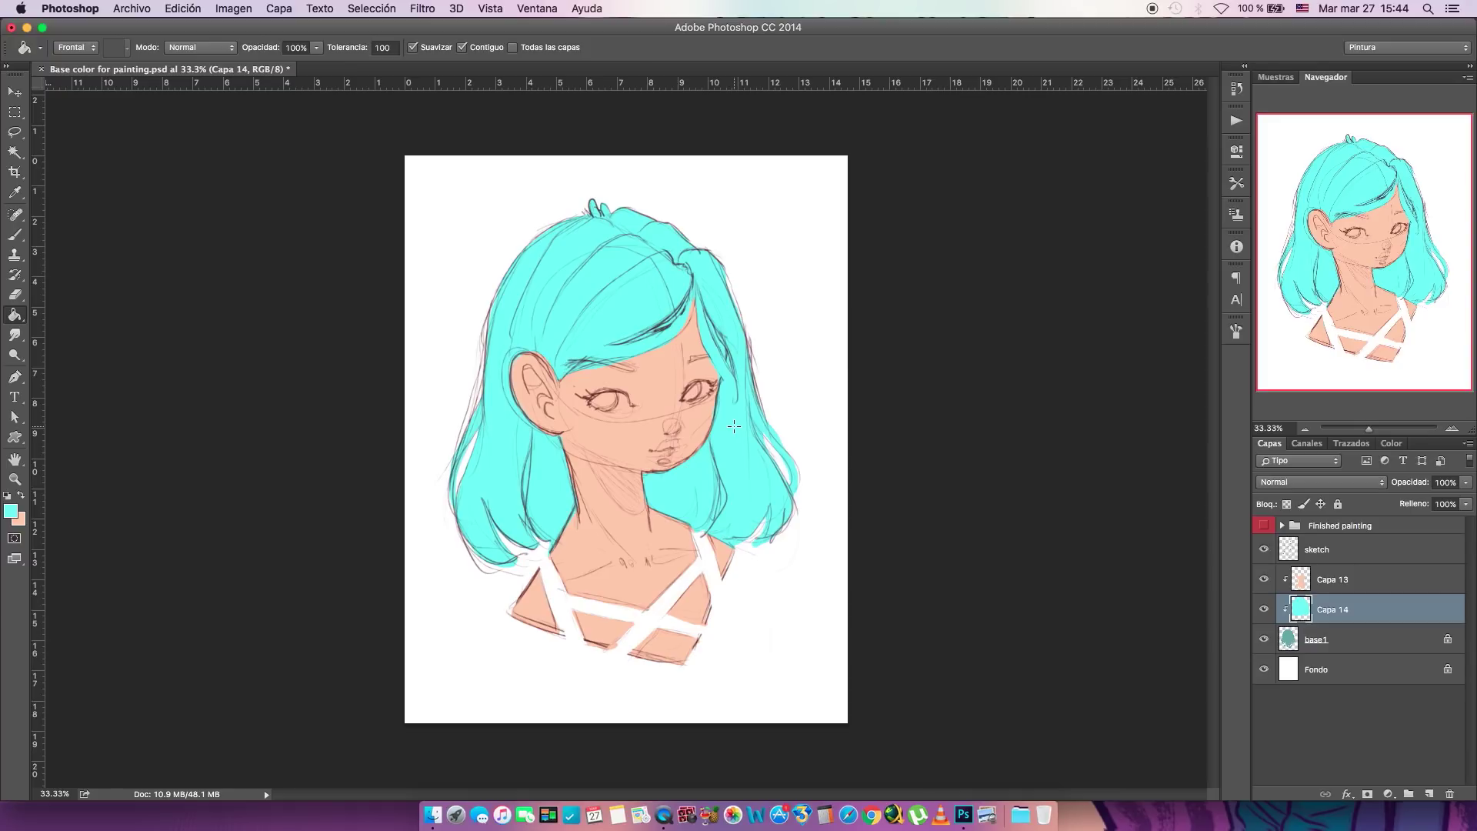
- Set the foreground to pink and add pink gradients to both hair tips and the fringe on Capa 14 with the Gradient tool
click(1266, 581)
click(1266, 581)
click(15, 236)
key(shift+g)
click(23, 497)
click(10, 511)
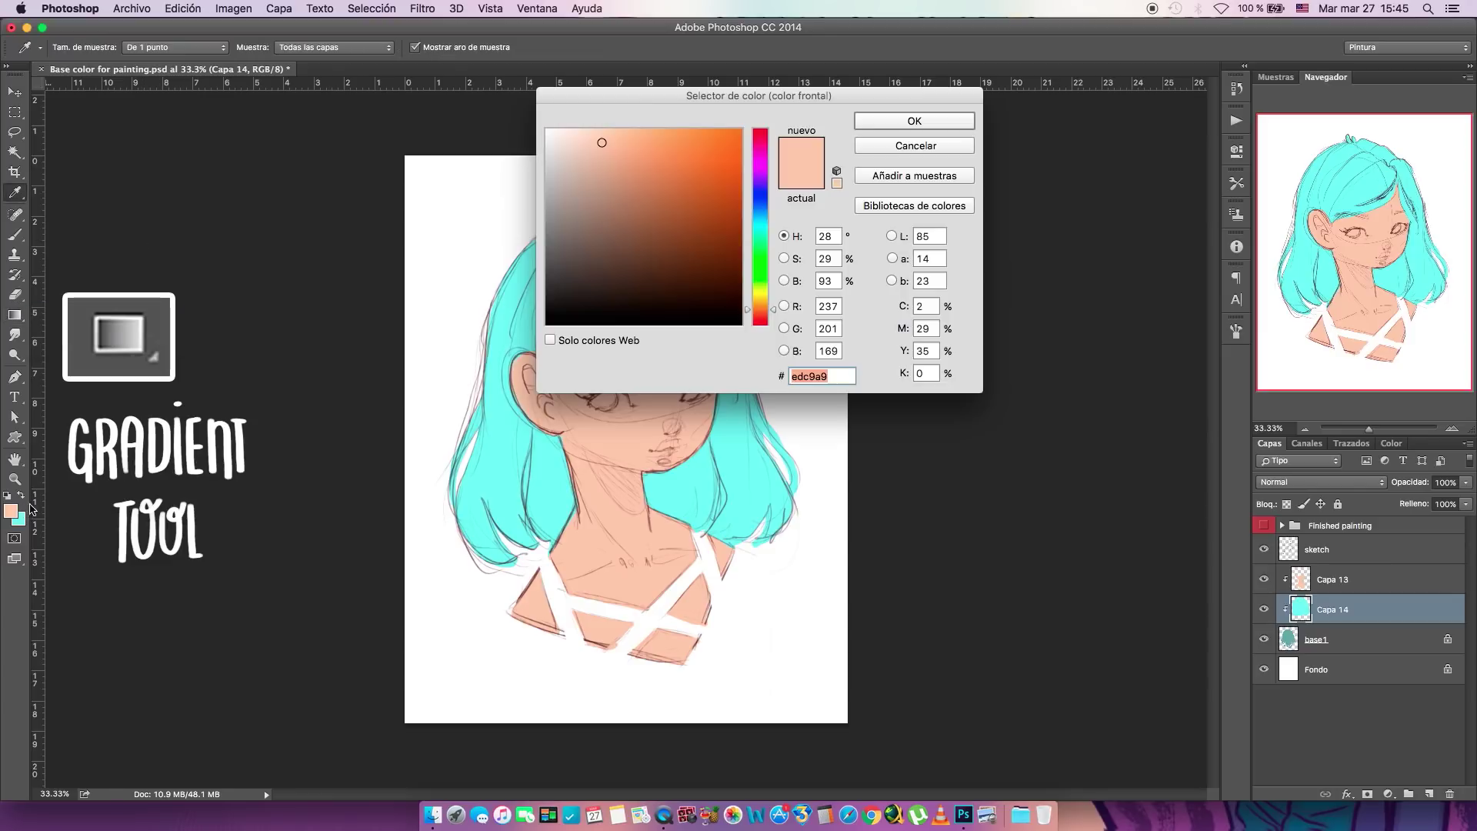
click(763, 148)
key(Return)
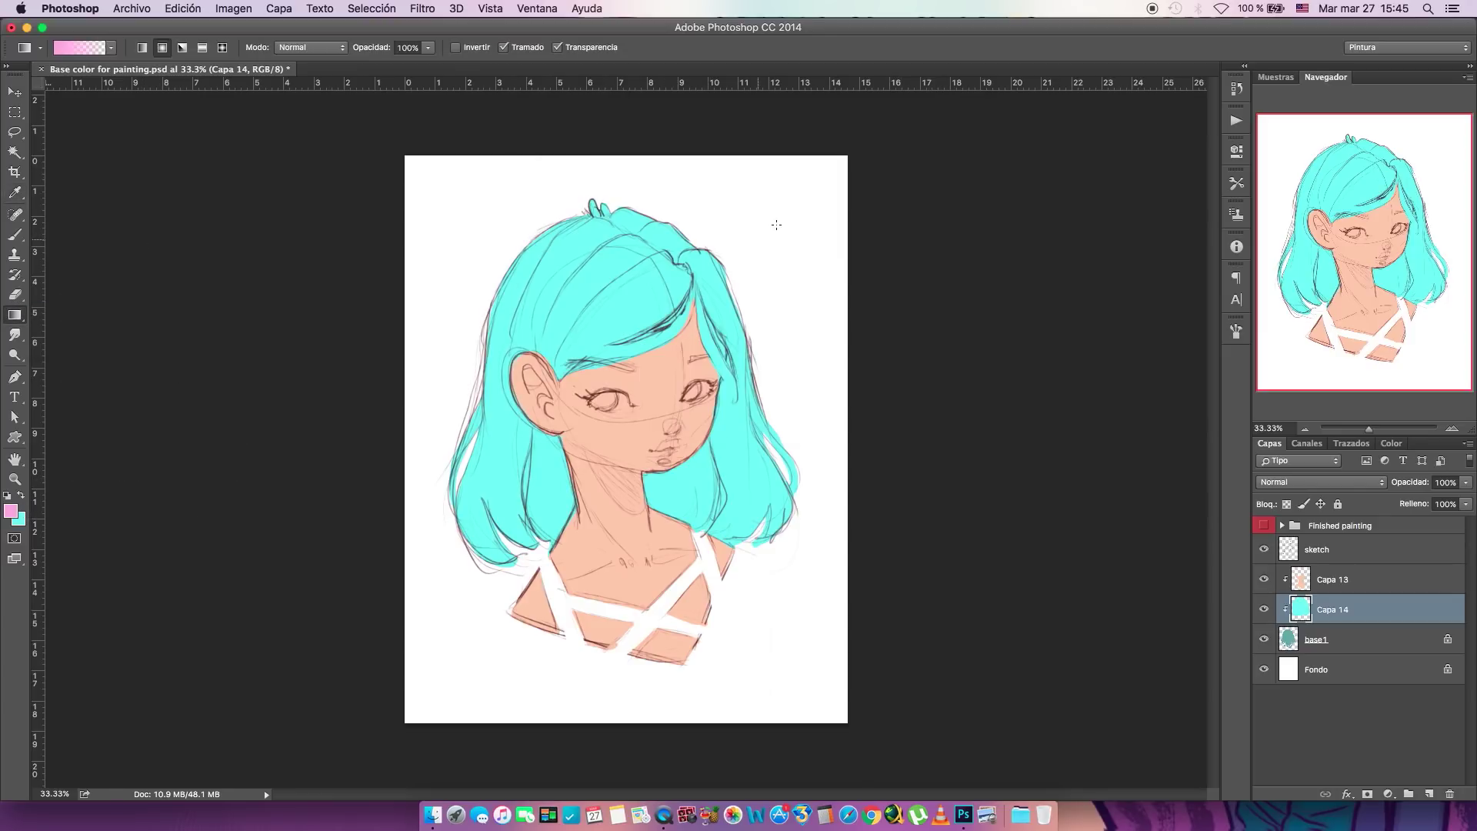
drag(519, 558, 592, 402)
mouse_move(775, 560)
mouse_down()
mouse_move(728, 425)
mouse_move(775, 560)
mouse_up()
drag(637, 333, 696, 172)
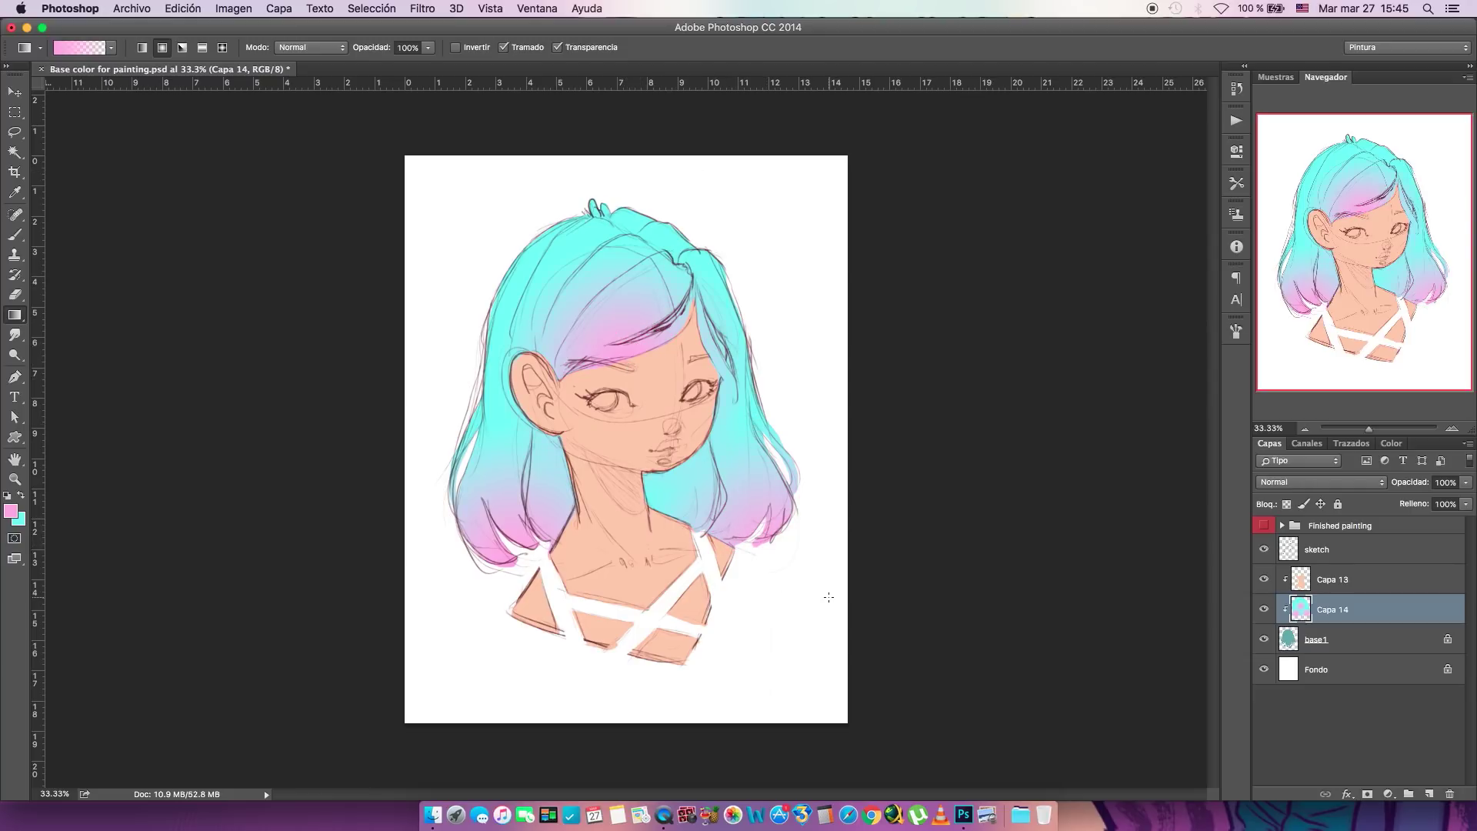
- Add a new layer above Capa 13, clip it to base1 and set its blending mode to Multiplicar
click(1388, 582)
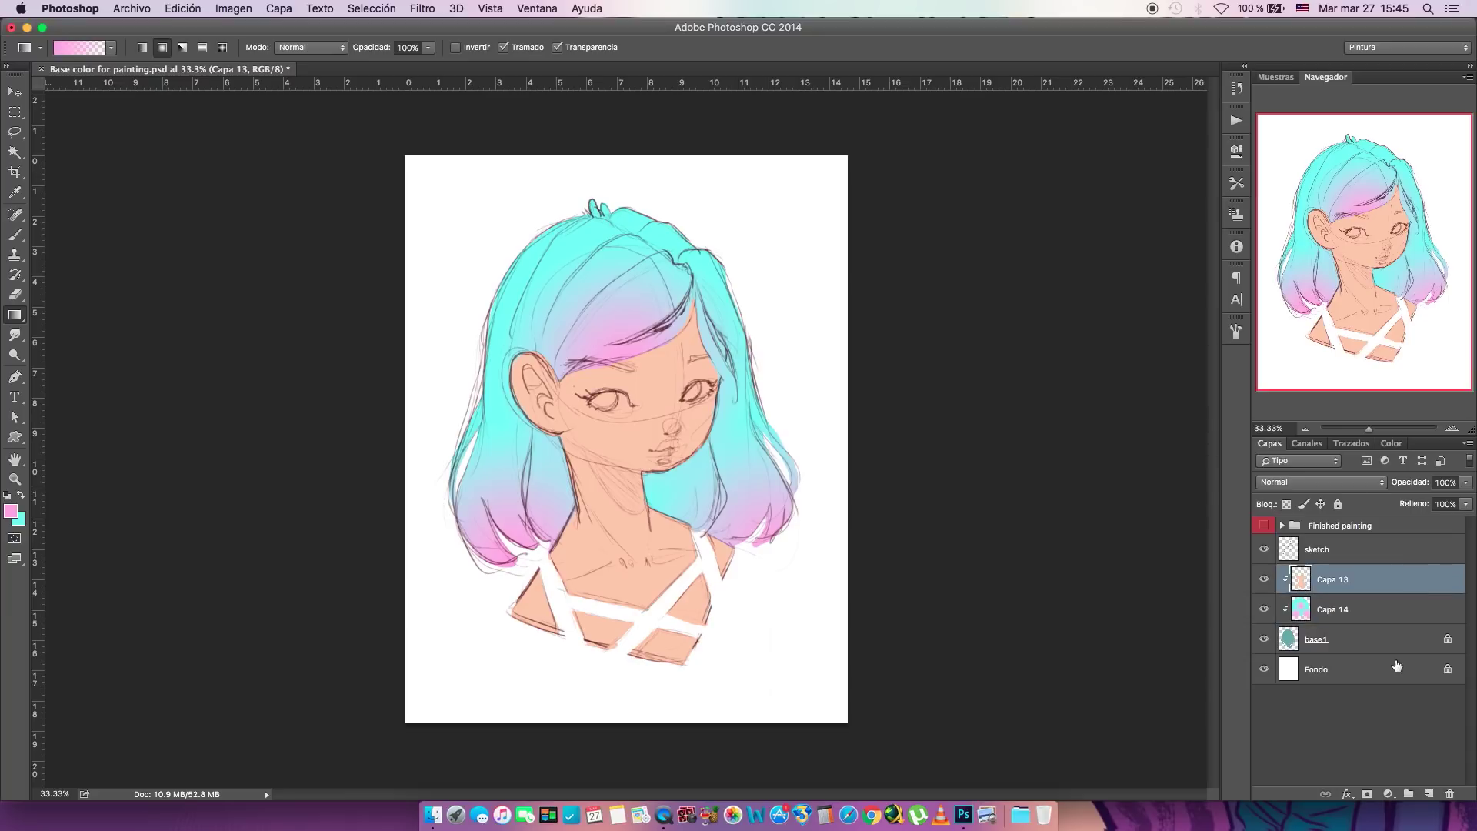
click(1429, 793)
right_click(1351, 577)
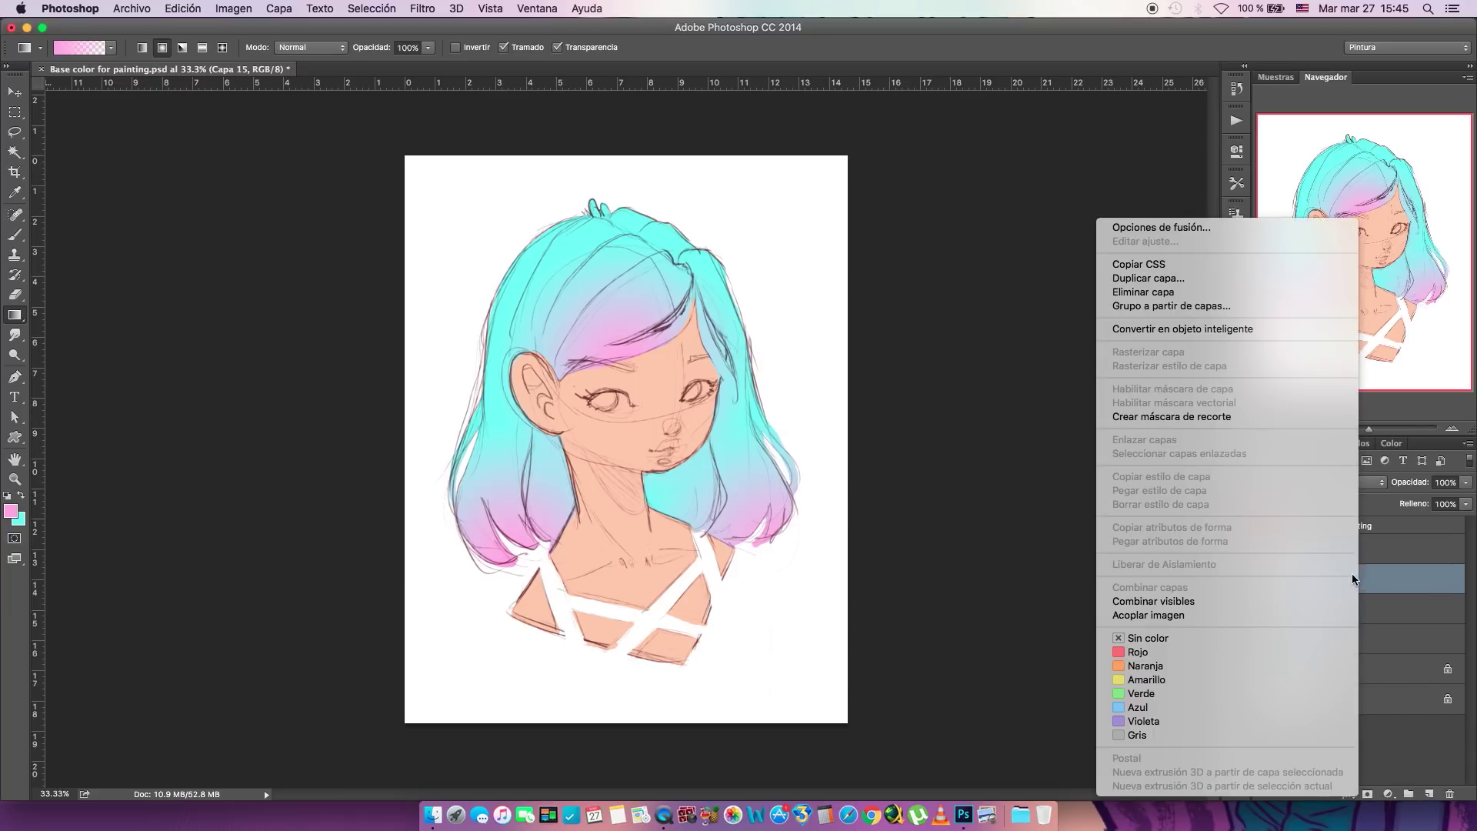
click(1275, 418)
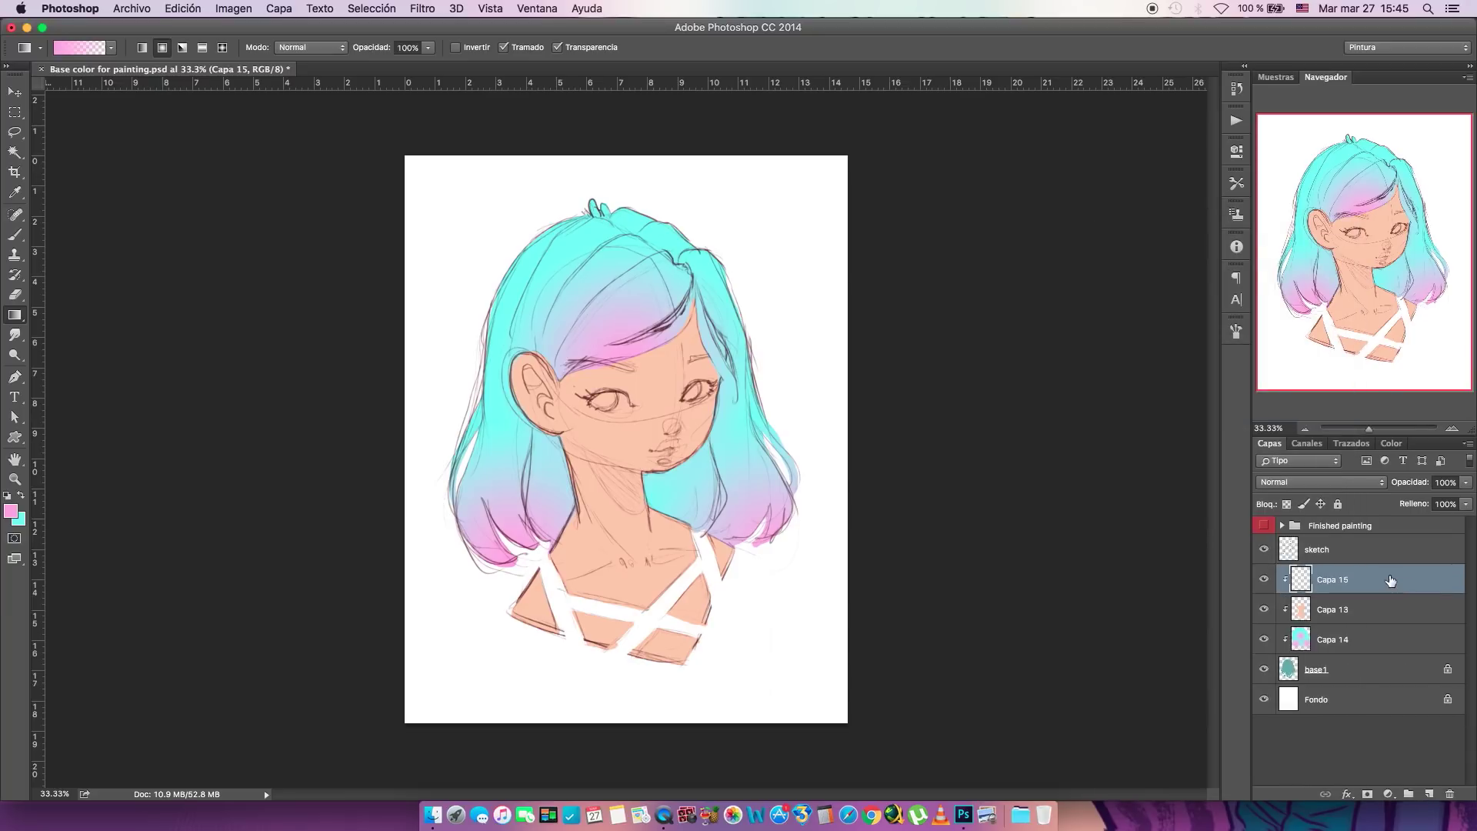
key(ctrl+z)
mouse_move(1358, 580)
mouse_down()
mouse_move(1377, 631)
mouse_move(1385, 569)
mouse_up()
click(1321, 481)
click(1308, 523)
- Set the foreground to a dark muted blue and activate the Brush tool
key(i)
click(11, 511)
click(642, 197)
drag(775, 183, 776, 208)
key(Return)
key(b)
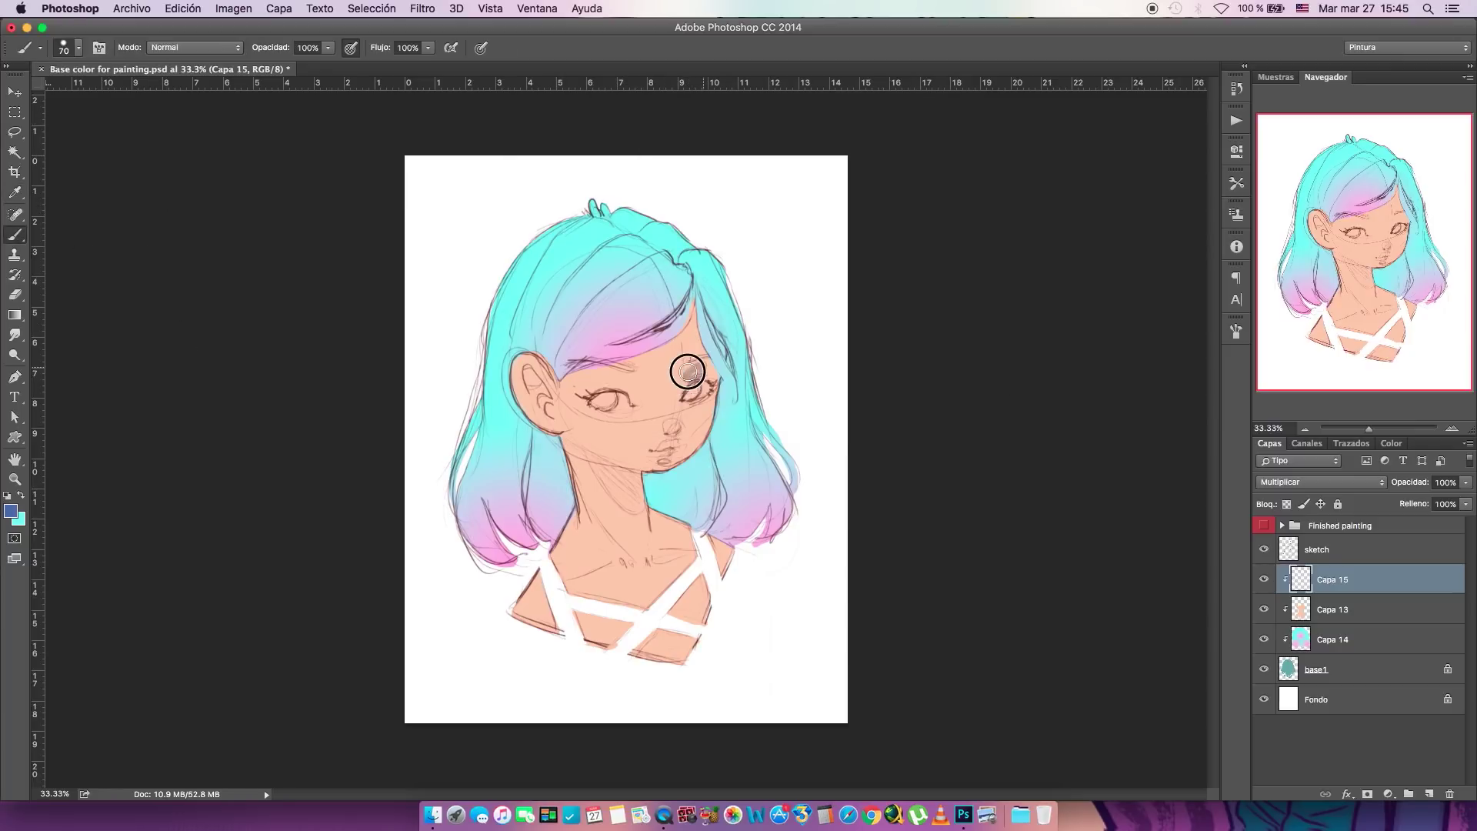
- Set the foreground to a lighter blue and paint shadows under the fringe, above the eyes, on the nose and lips, and under the chin
key(i)
click(11, 511)
click(615, 149)
drag(774, 183, 767, 202)
key(Return)
key(b)
mouse_move(696, 362)
mouse_down()
mouse_move(685, 371)
mouse_move(719, 360)
mouse_up()
mouse_move(674, 431)
mouse_down()
mouse_move(689, 459)
mouse_move(675, 444)
mouse_move(655, 448)
mouse_move(677, 465)
mouse_move(659, 461)
mouse_move(734, 391)
mouse_move(697, 436)
mouse_move(588, 461)
mouse_move(640, 507)
mouse_move(620, 471)
mouse_move(622, 506)
mouse_up()
mouse_move(601, 387)
mouse_down()
mouse_move(628, 380)
mouse_move(570, 371)
mouse_up()
mouse_move(652, 342)
mouse_down()
mouse_move(693, 302)
mouse_move(718, 361)
mouse_up()
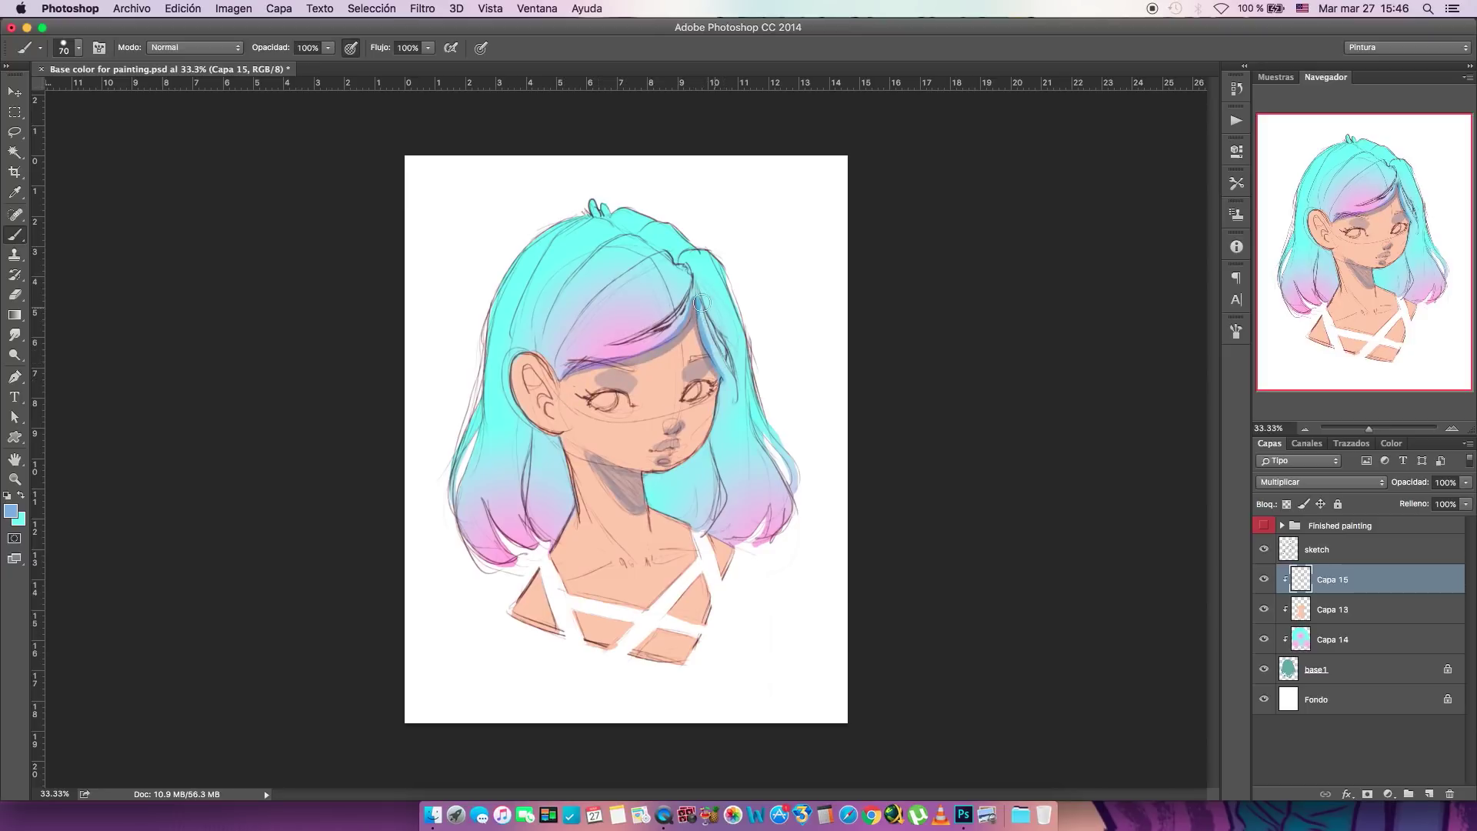
- Paint blue shadows on the hair strands and tips, the hair behind the neck, the collarbones and the inner ear on Capa 15
mouse_move(687, 257)
mouse_down()
mouse_move(639, 227)
mouse_move(612, 240)
mouse_move(562, 346)
mouse_up()
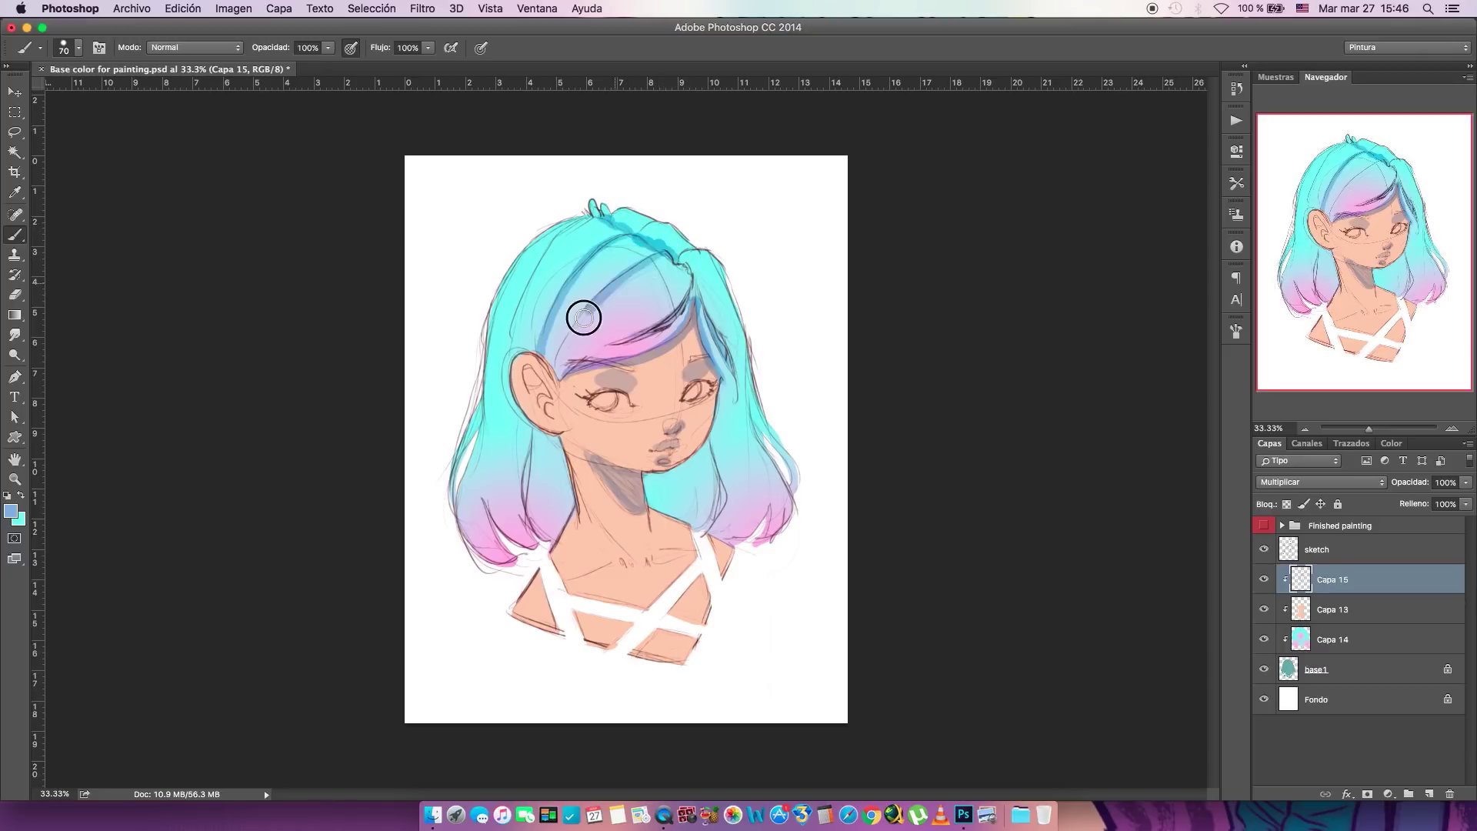
mouse_move(603, 224)
mouse_down()
mouse_move(555, 246)
mouse_move(512, 343)
mouse_up()
mouse_move(531, 443)
mouse_down()
mouse_move(531, 524)
mouse_move(562, 524)
mouse_move(549, 441)
mouse_move(544, 511)
mouse_up()
mouse_move(643, 473)
mouse_down()
mouse_move(698, 523)
mouse_move(708, 450)
mouse_move(655, 479)
mouse_move(691, 464)
mouse_move(667, 489)
mouse_move(699, 494)
mouse_move(715, 472)
mouse_move(688, 524)
mouse_up()
mouse_move(589, 571)
mouse_down()
mouse_move(657, 556)
mouse_move(624, 547)
mouse_up()
drag(545, 378, 539, 376)
mouse_move(774, 469)
mouse_down()
mouse_move(758, 535)
mouse_move(778, 508)
mouse_move(734, 539)
mouse_move(731, 508)
mouse_up()
mouse_move(525, 541)
mouse_down()
mouse_move(484, 491)
mouse_move(523, 553)
mouse_move(521, 528)
mouse_move(502, 562)
mouse_move(471, 531)
mouse_up()
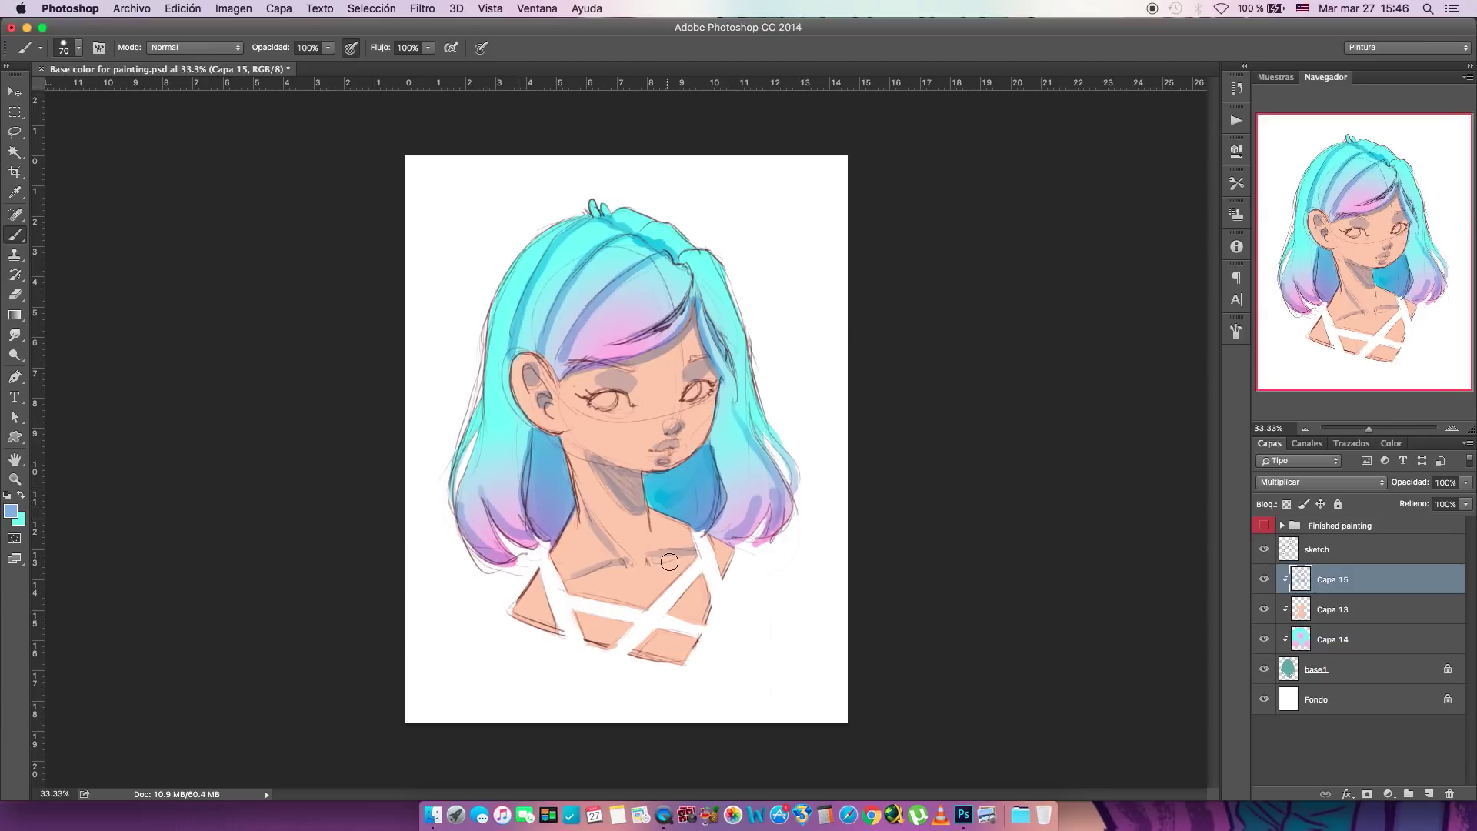
mouse_move(717, 157)
mouse_down()
mouse_move(702, 257)
mouse_move(500, 369)
mouse_up()
key(ctrl+z)
- On Capa 13, paint the eye whites in white and the irises in cyan, using colours sampled from the canvas
click(1263, 582)
click(1361, 613)
alt+click(445, 371)
drag(600, 396, 608, 404)
alt+click(732, 335)
drag(607, 399, 616, 401)
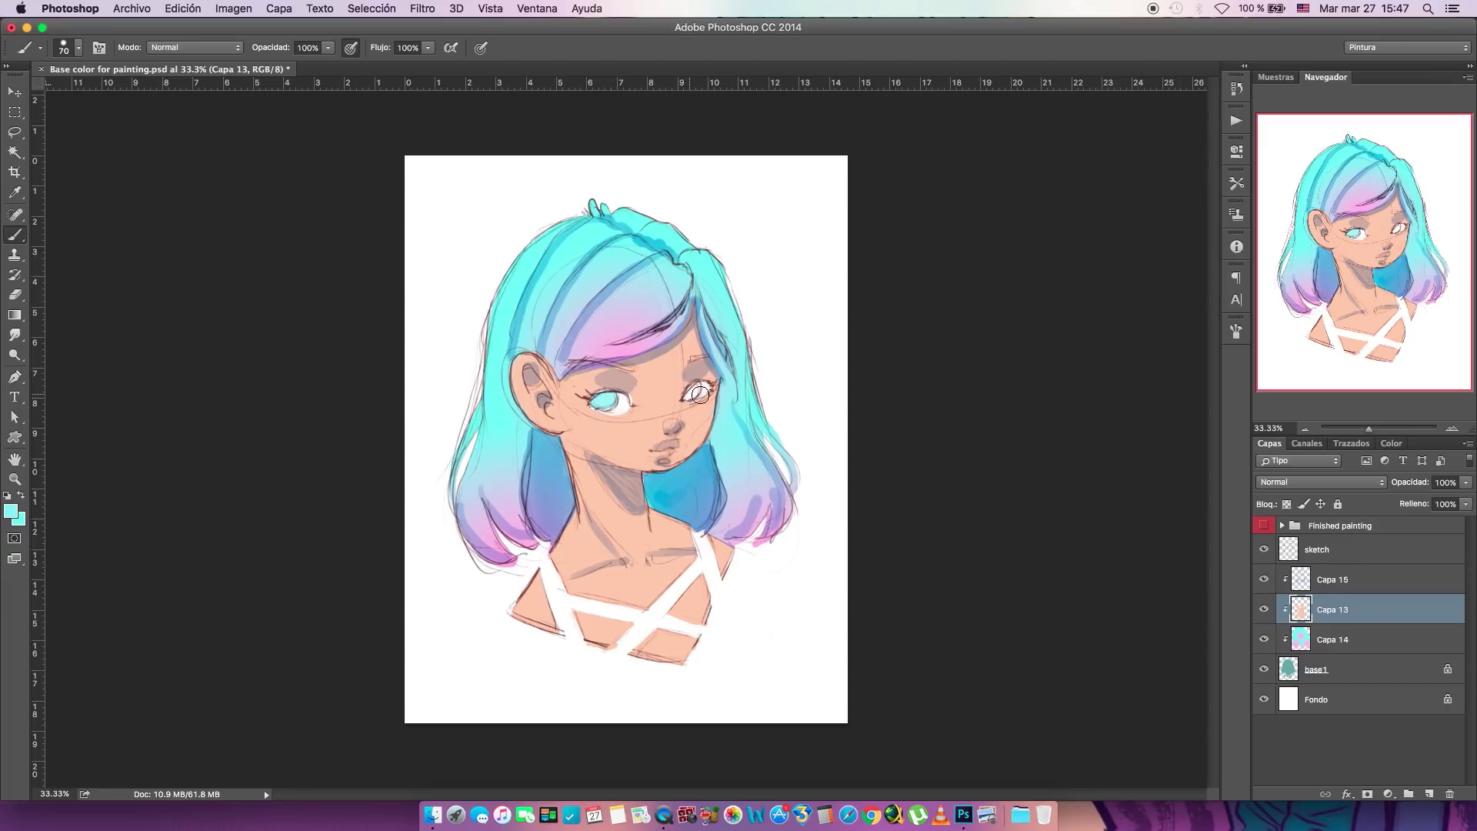
click(689, 395)
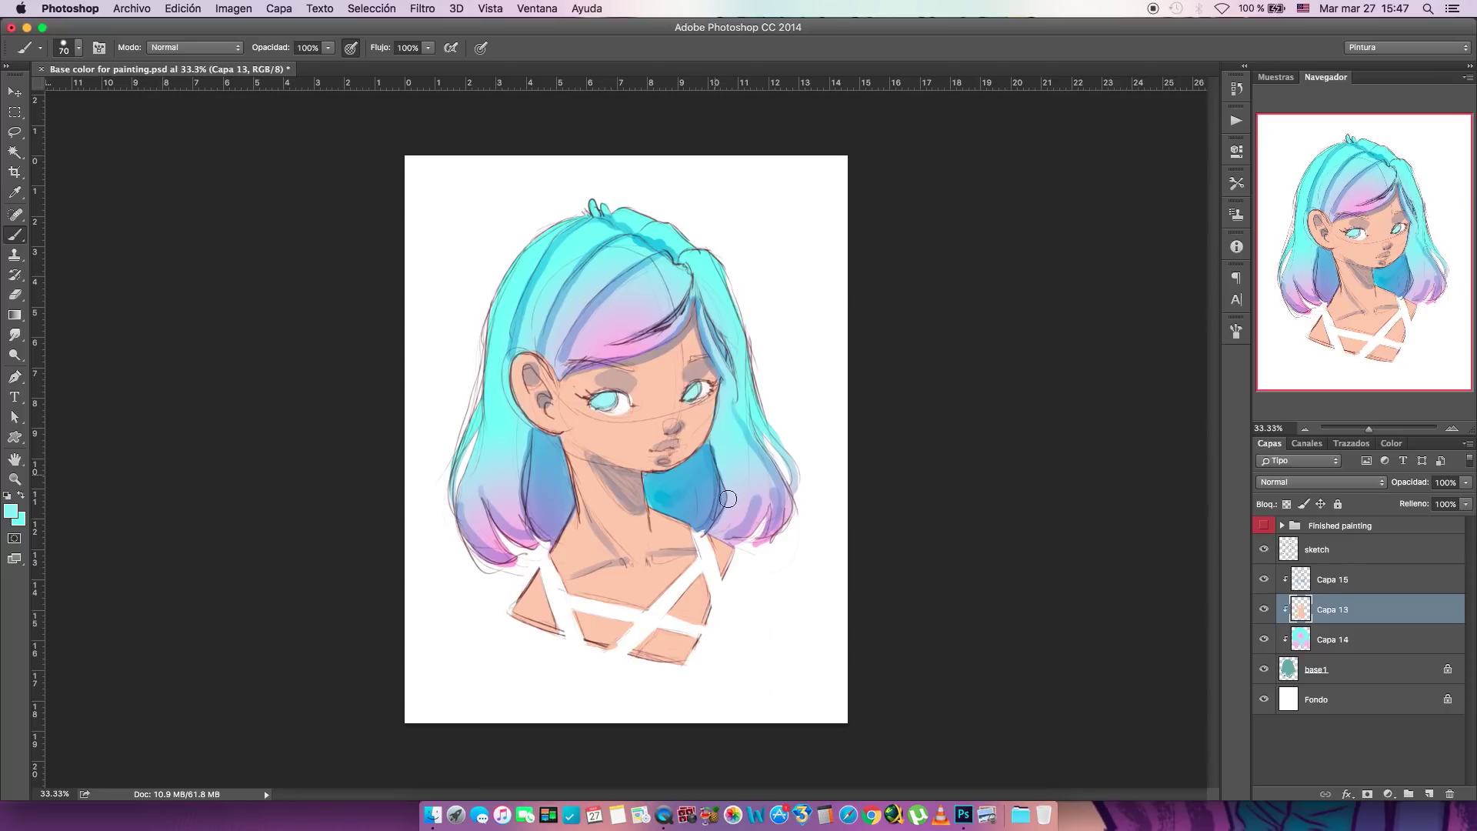
- Set the foreground to a light lavender blue and paint small shadows over both eyes on Capa 15 with a 30 px brush
click(1336, 587)
click(1264, 579)
click(1265, 579)
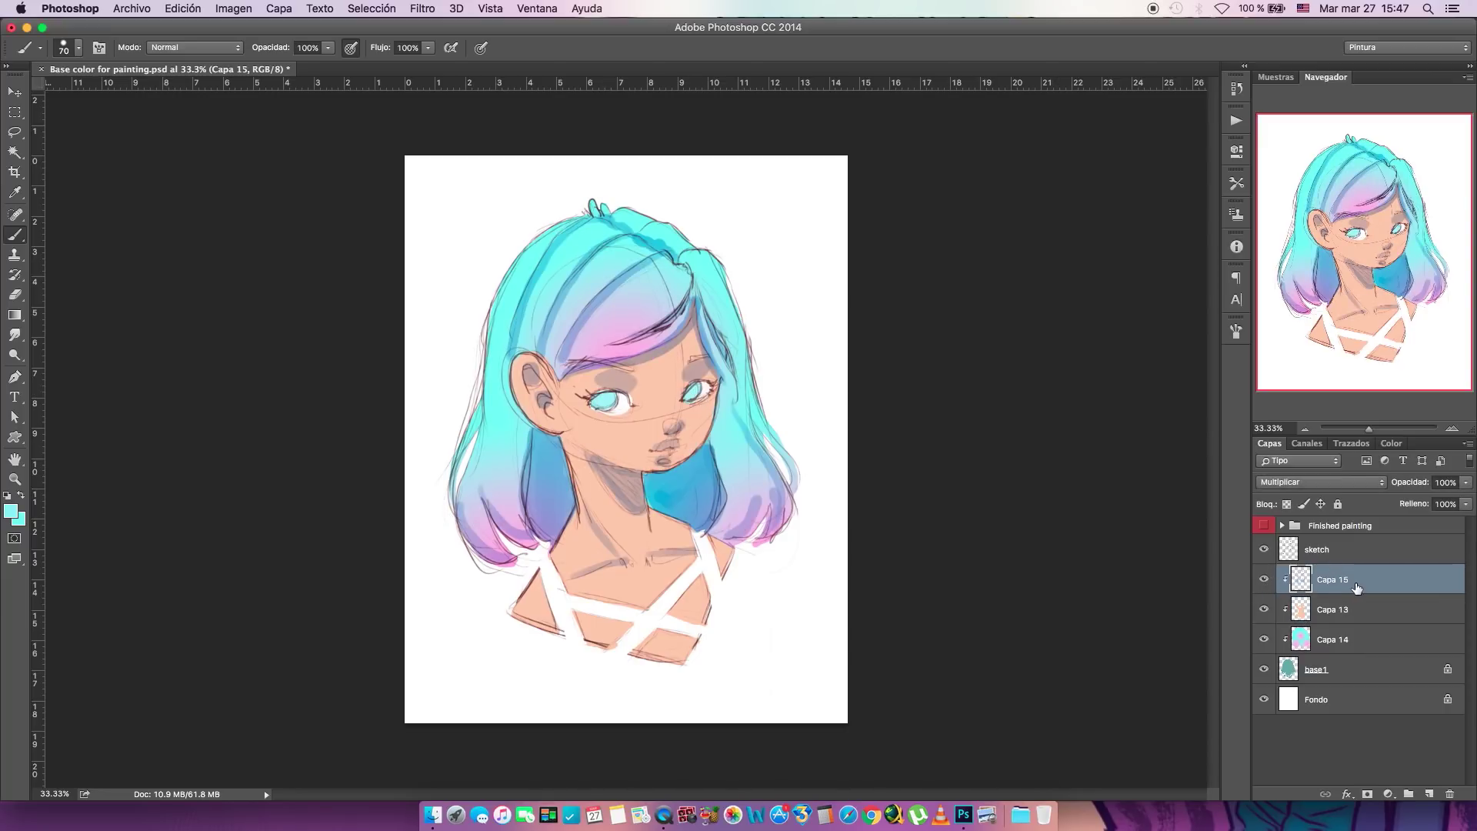
click(10, 514)
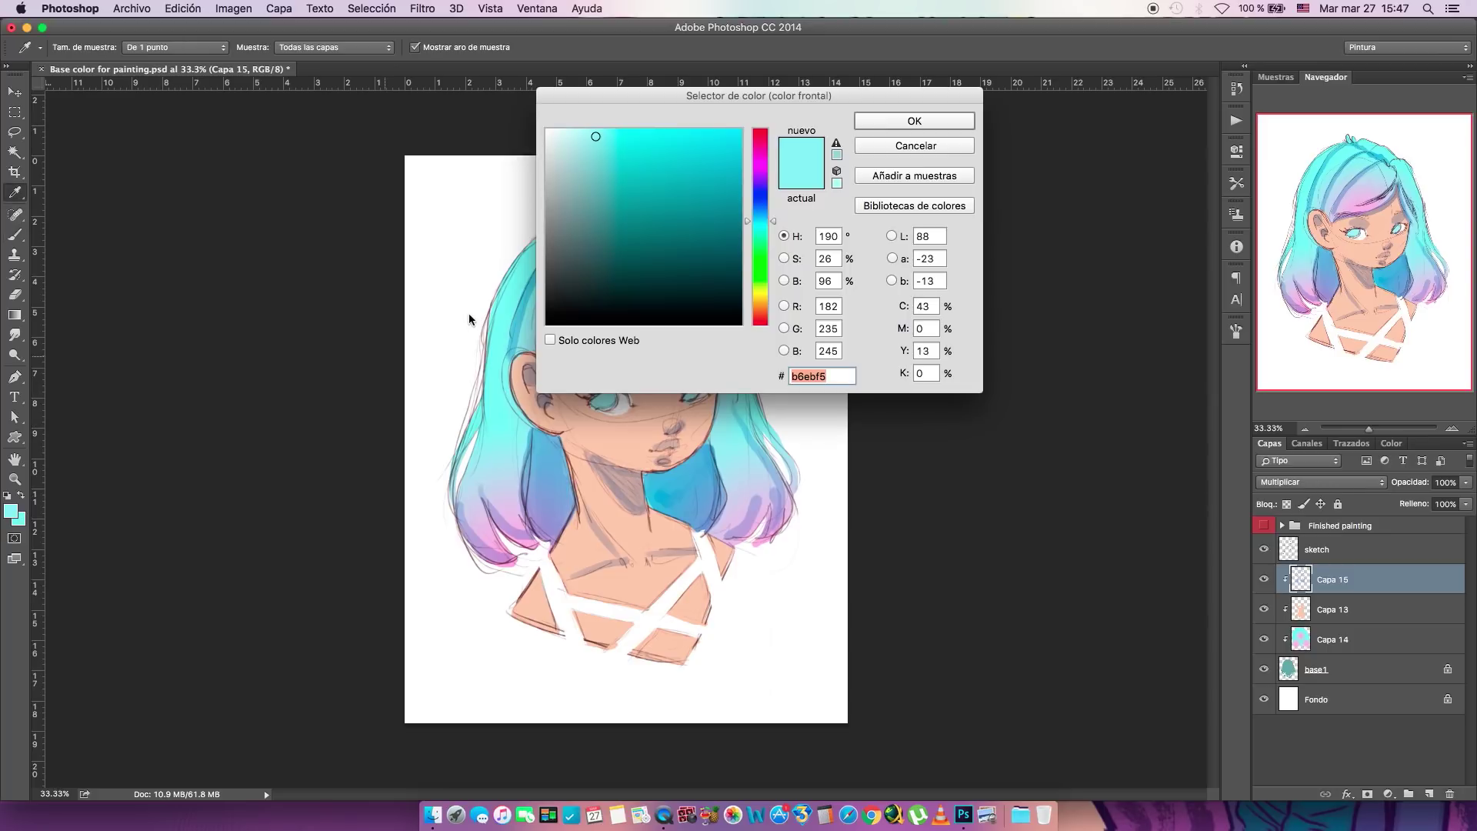
drag(769, 208, 769, 198)
click(883, 123)
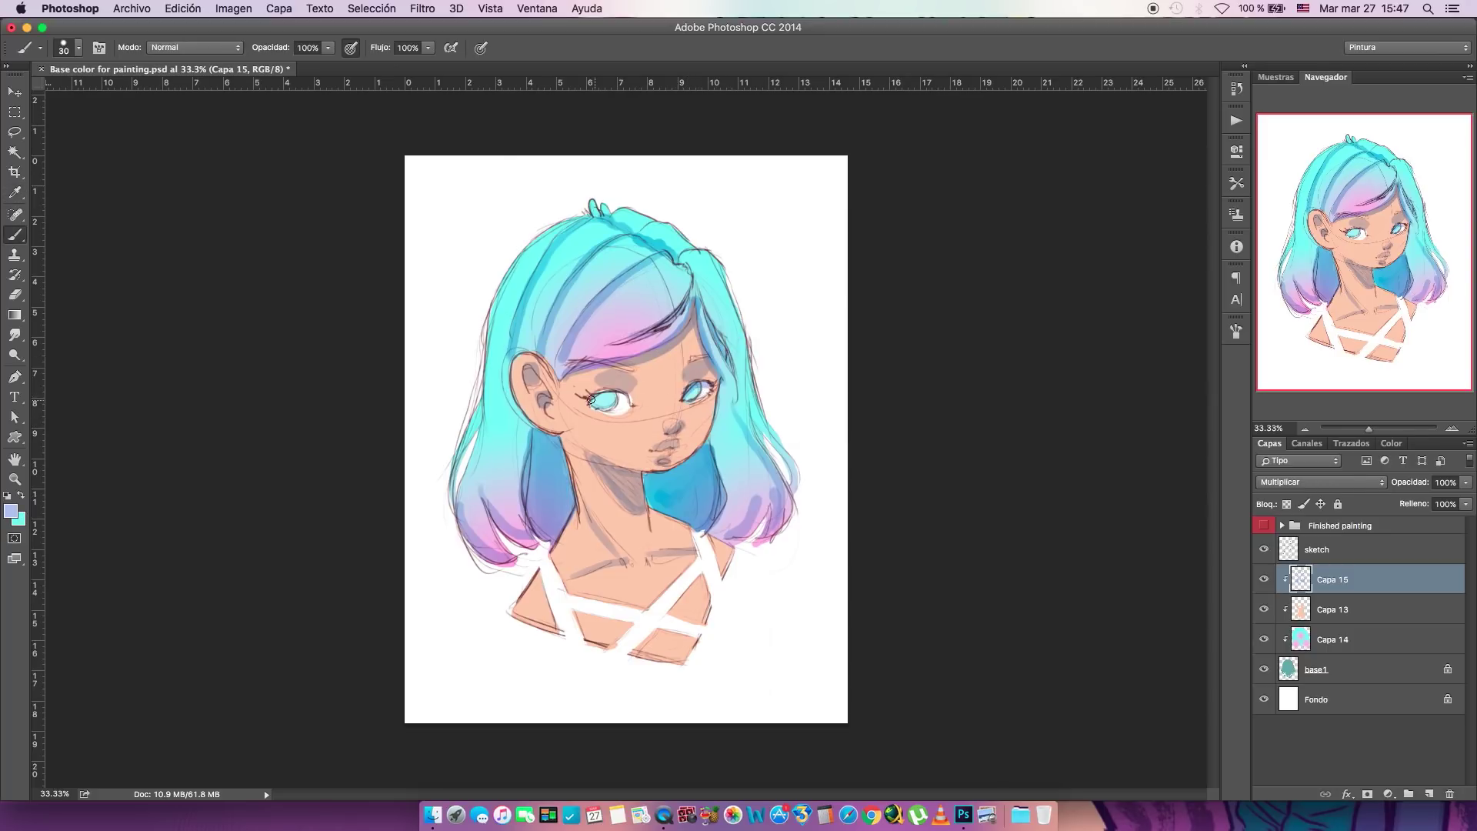
drag(601, 396, 619, 402)
- Delete the clipped layers Capa 15, Capa 13 and Capa 14 together
click(1361, 673)
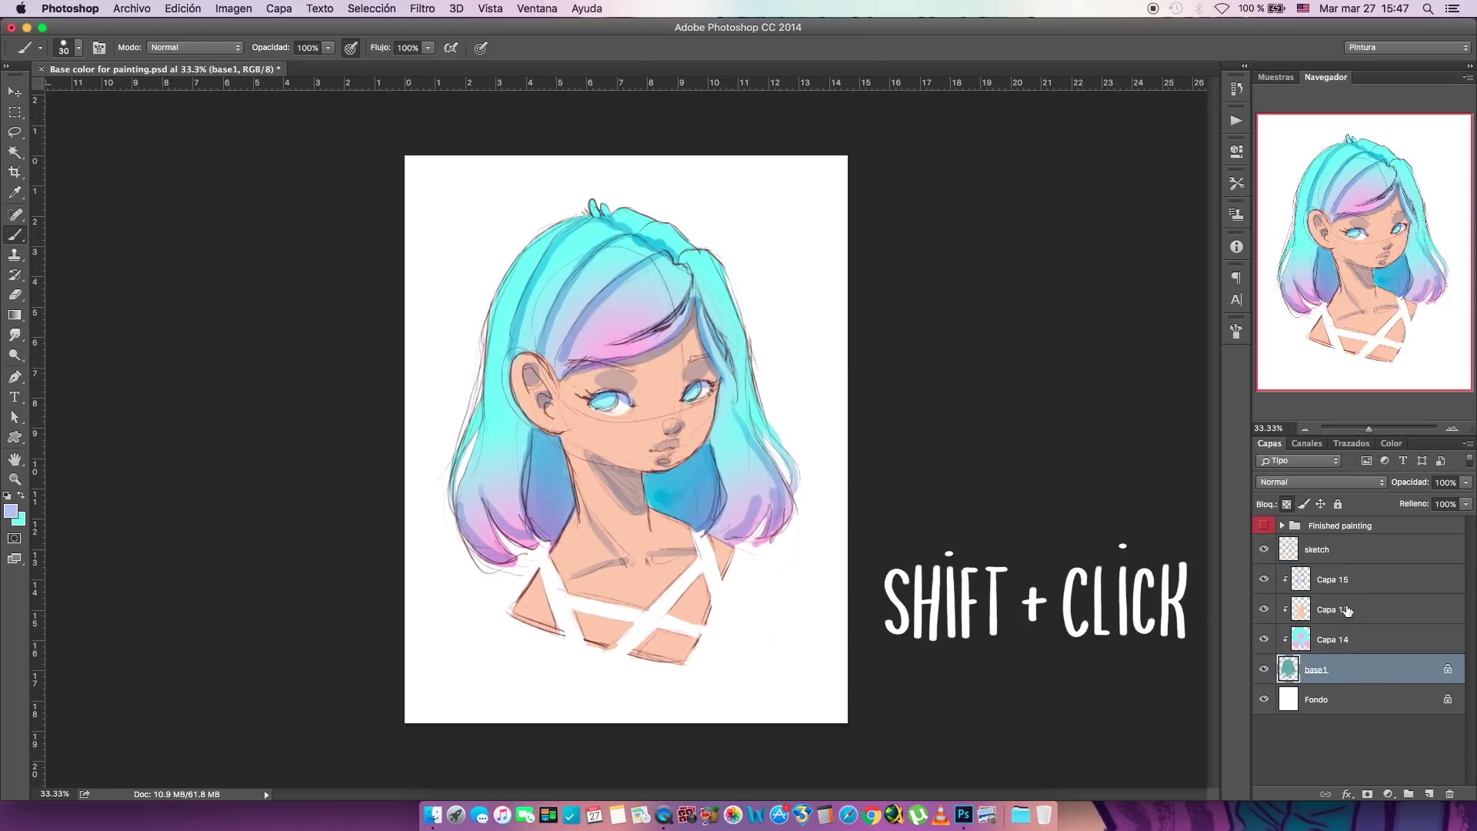
click(1363, 588)
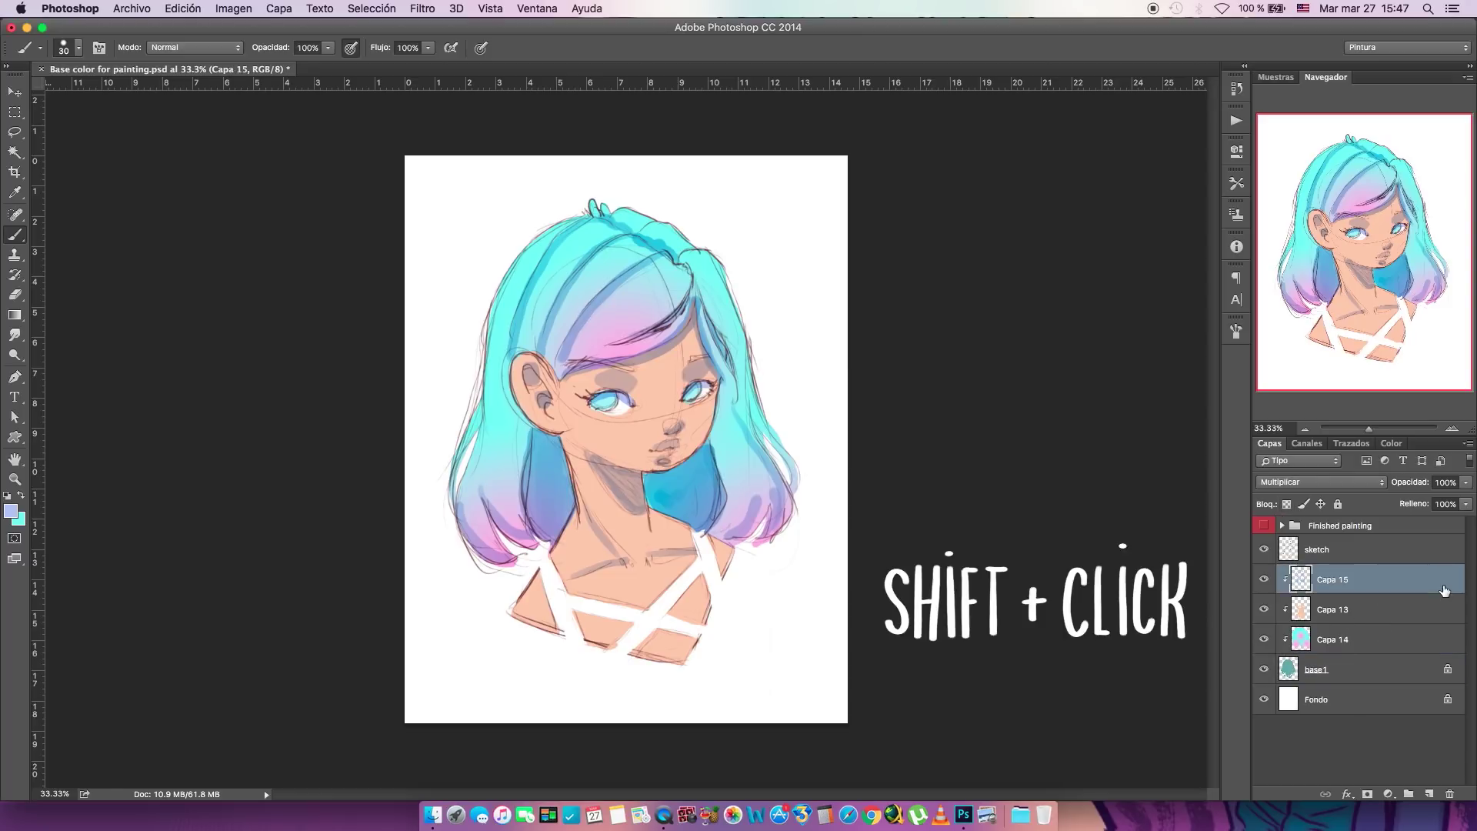
shift+click(1373, 639)
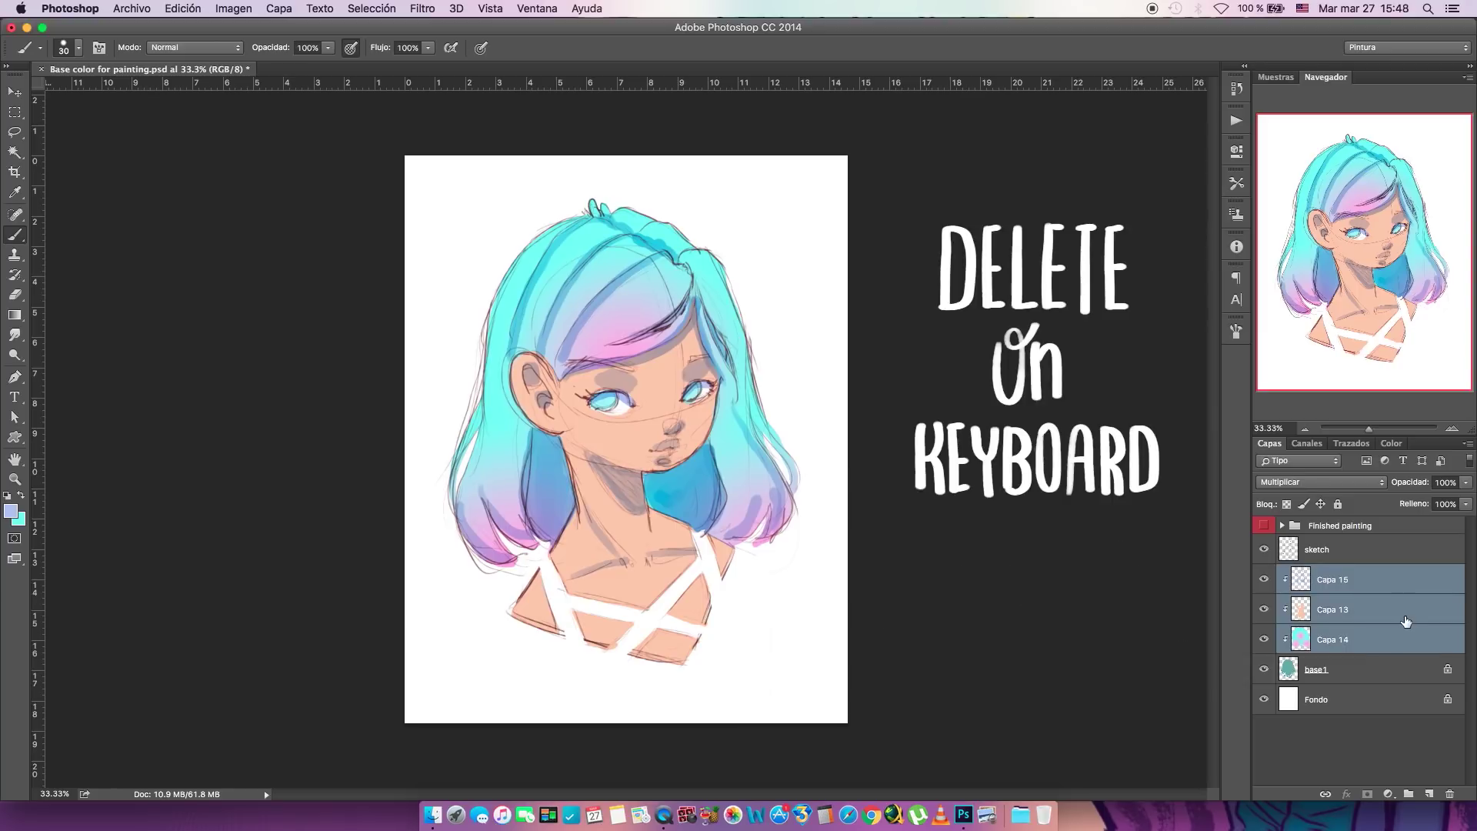
key(Delete)
- Hide the sketch layer, select the teal silhouette on base1 with the Magic Wand and turn the selection into a layer mask
key(w)
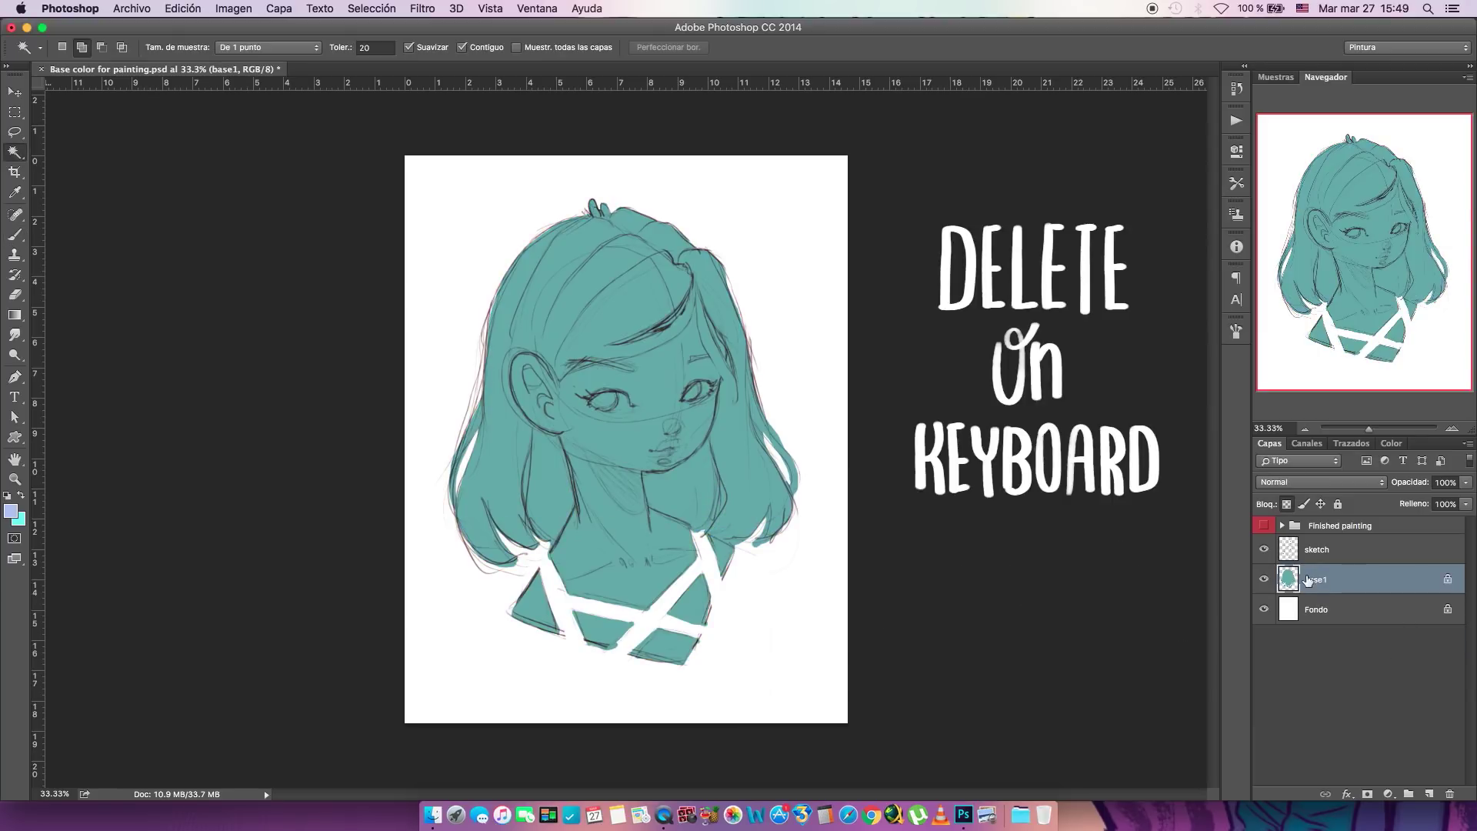
click(1263, 550)
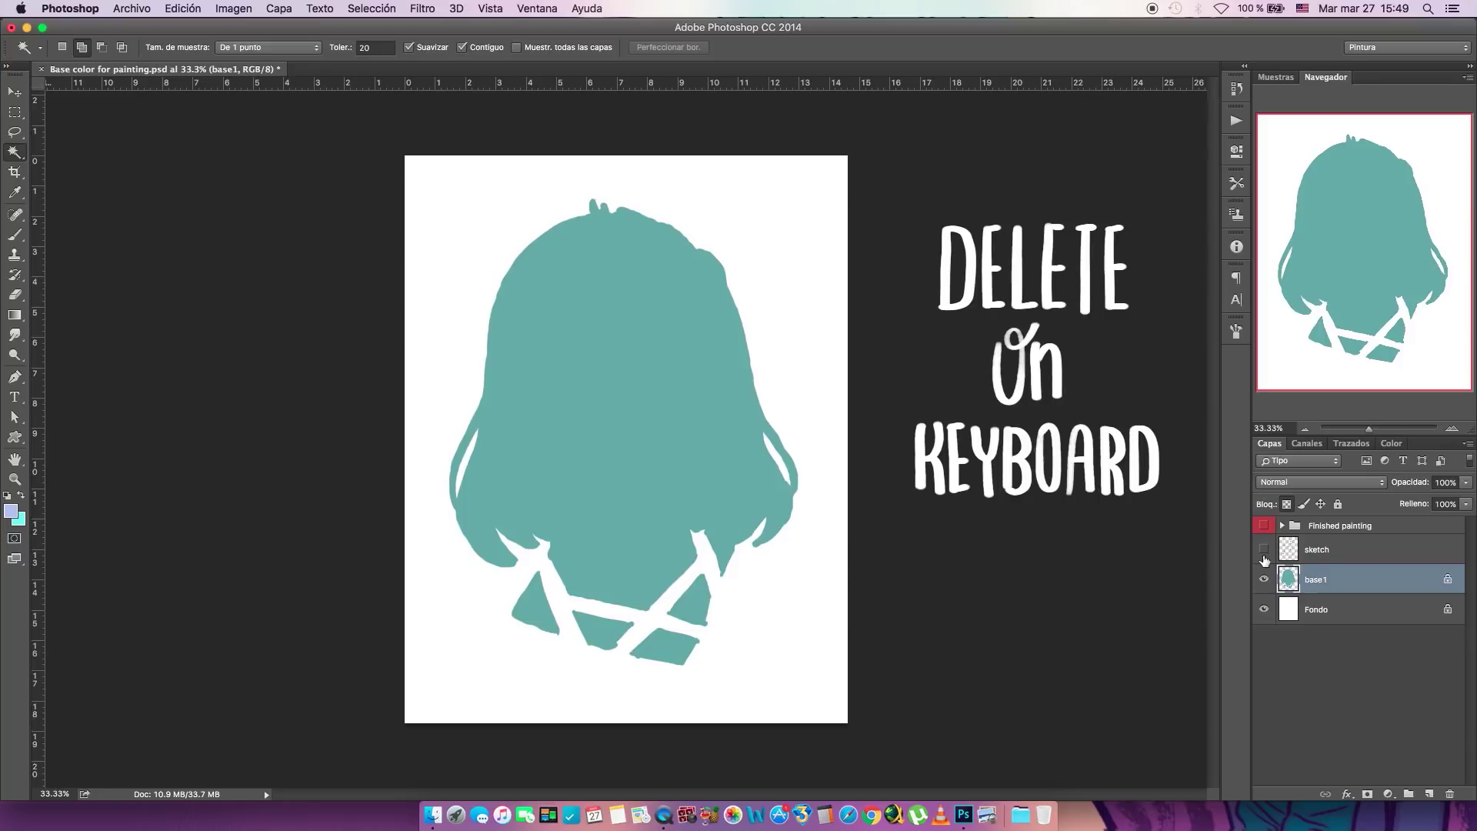
click(577, 317)
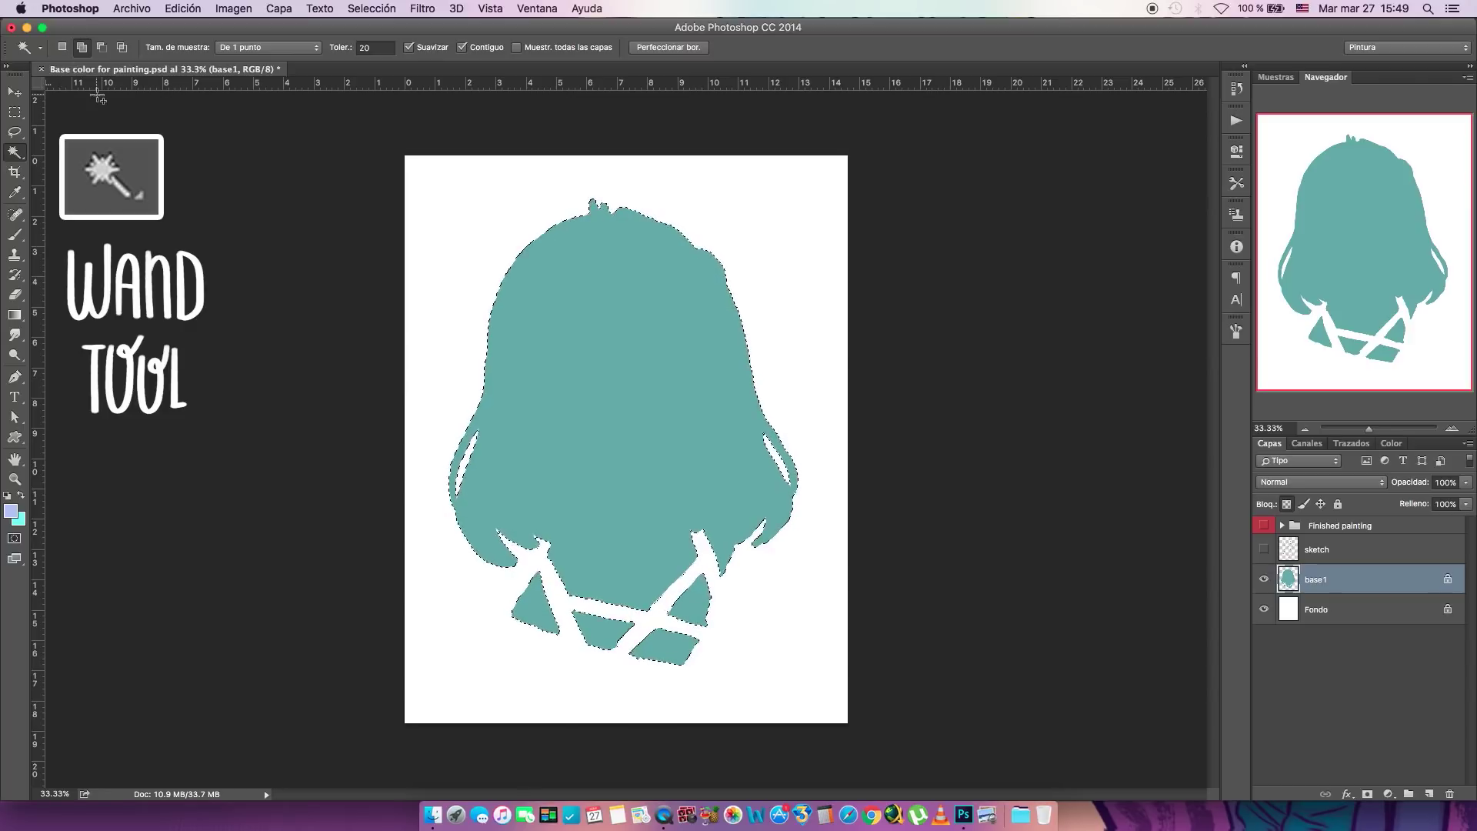
click(1367, 793)
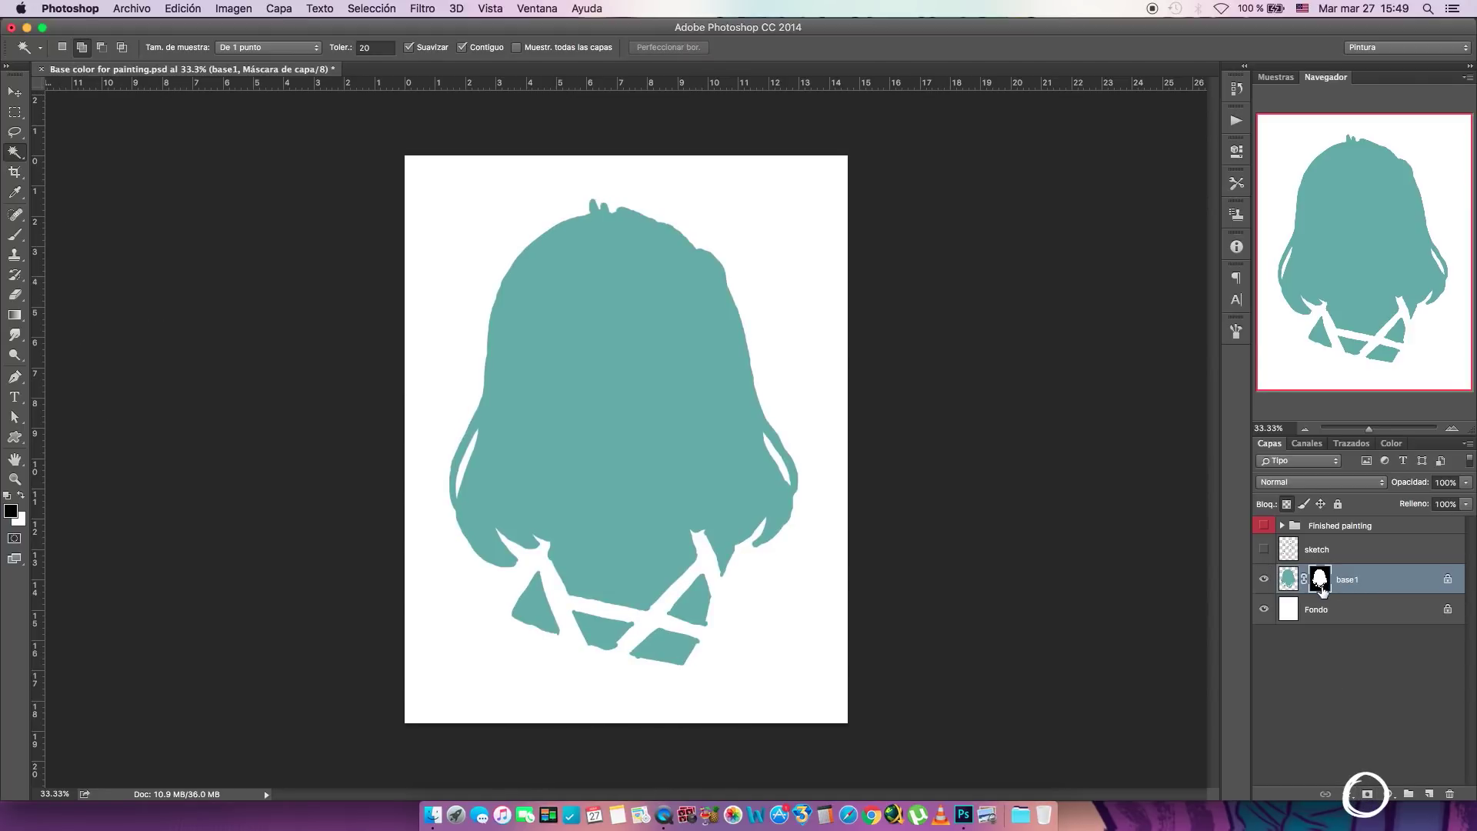
- Try a black zigzag brush stroke on base1's layer mask and undo it
click(16, 235)
mouse_move(712, 261)
mouse_down()
mouse_move(772, 365)
mouse_move(755, 455)
mouse_move(654, 531)
mouse_up()
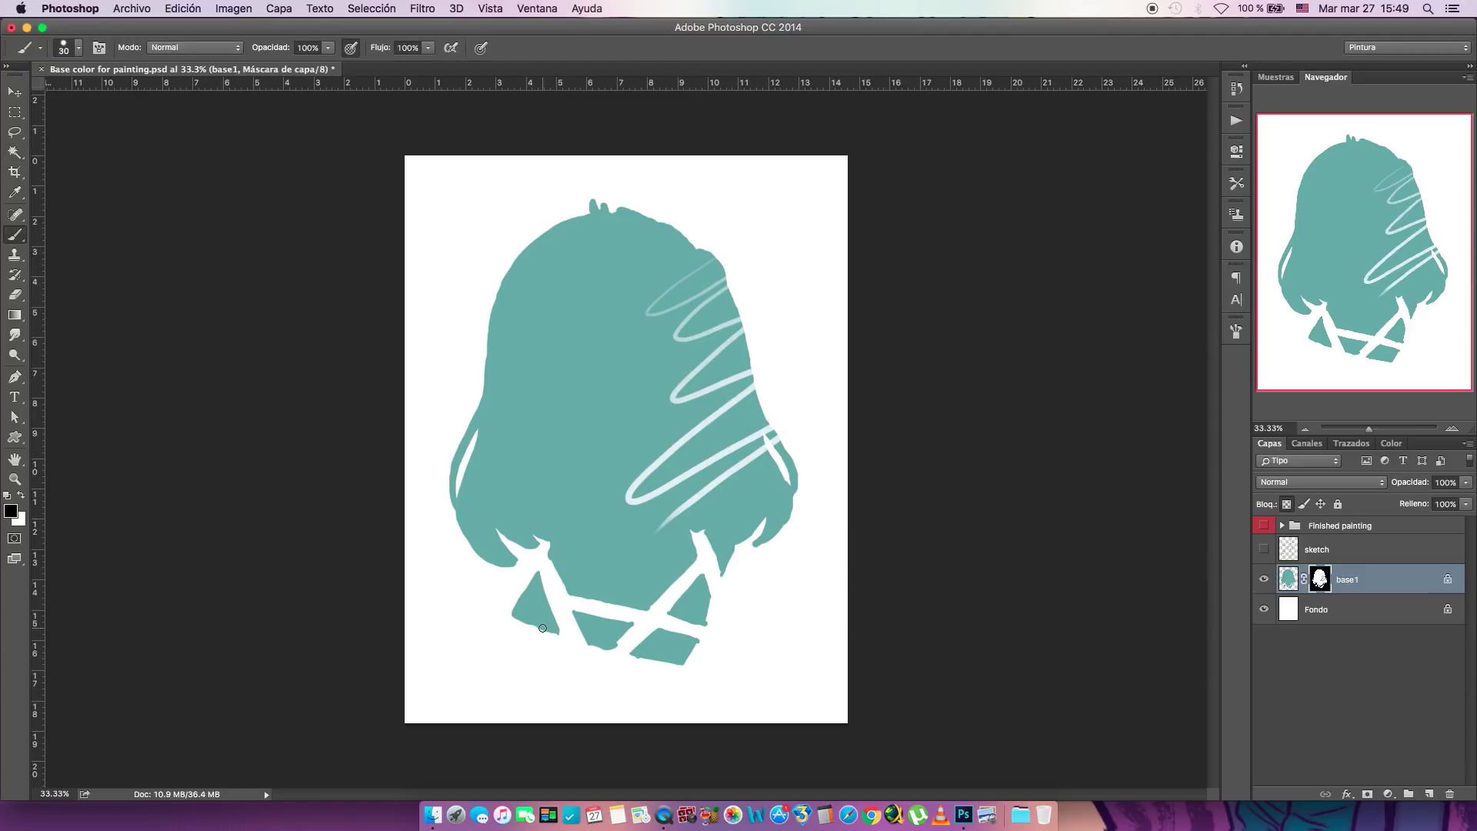
key(super+z)
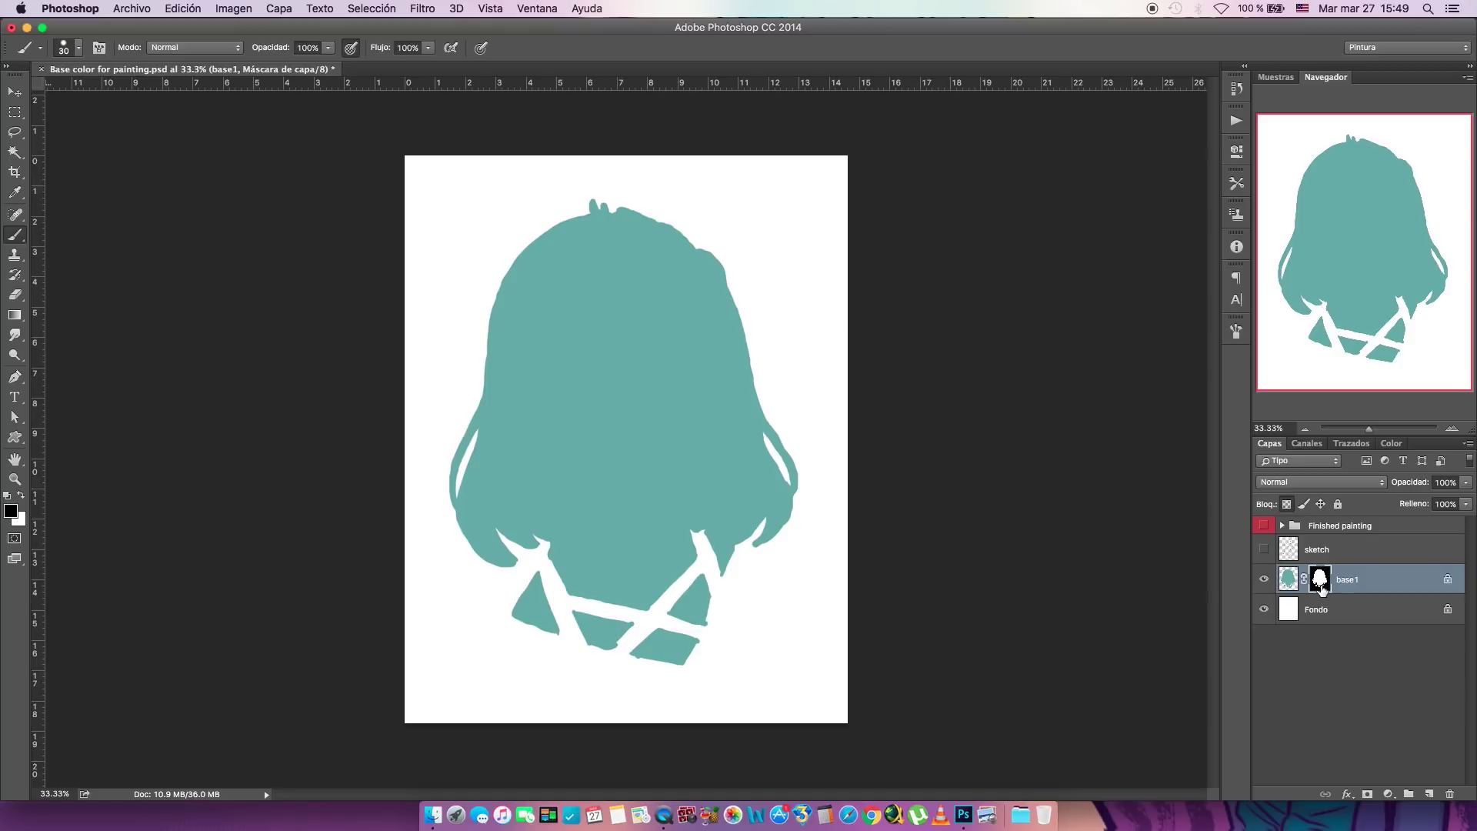
- Add a new layer above base1, move base1's mask onto it and hide base1
click(1430, 794)
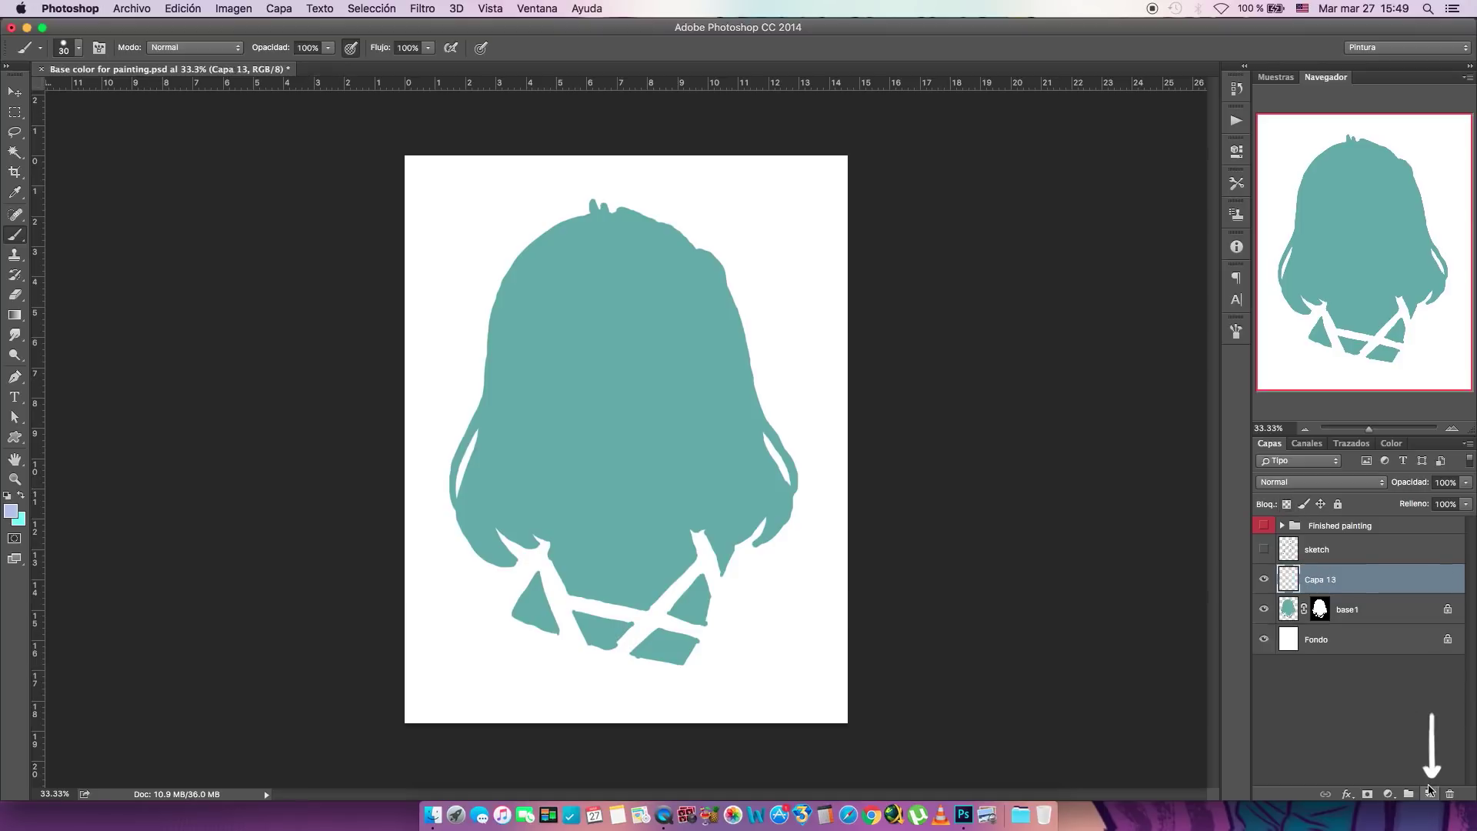
drag(1320, 611, 1320, 581)
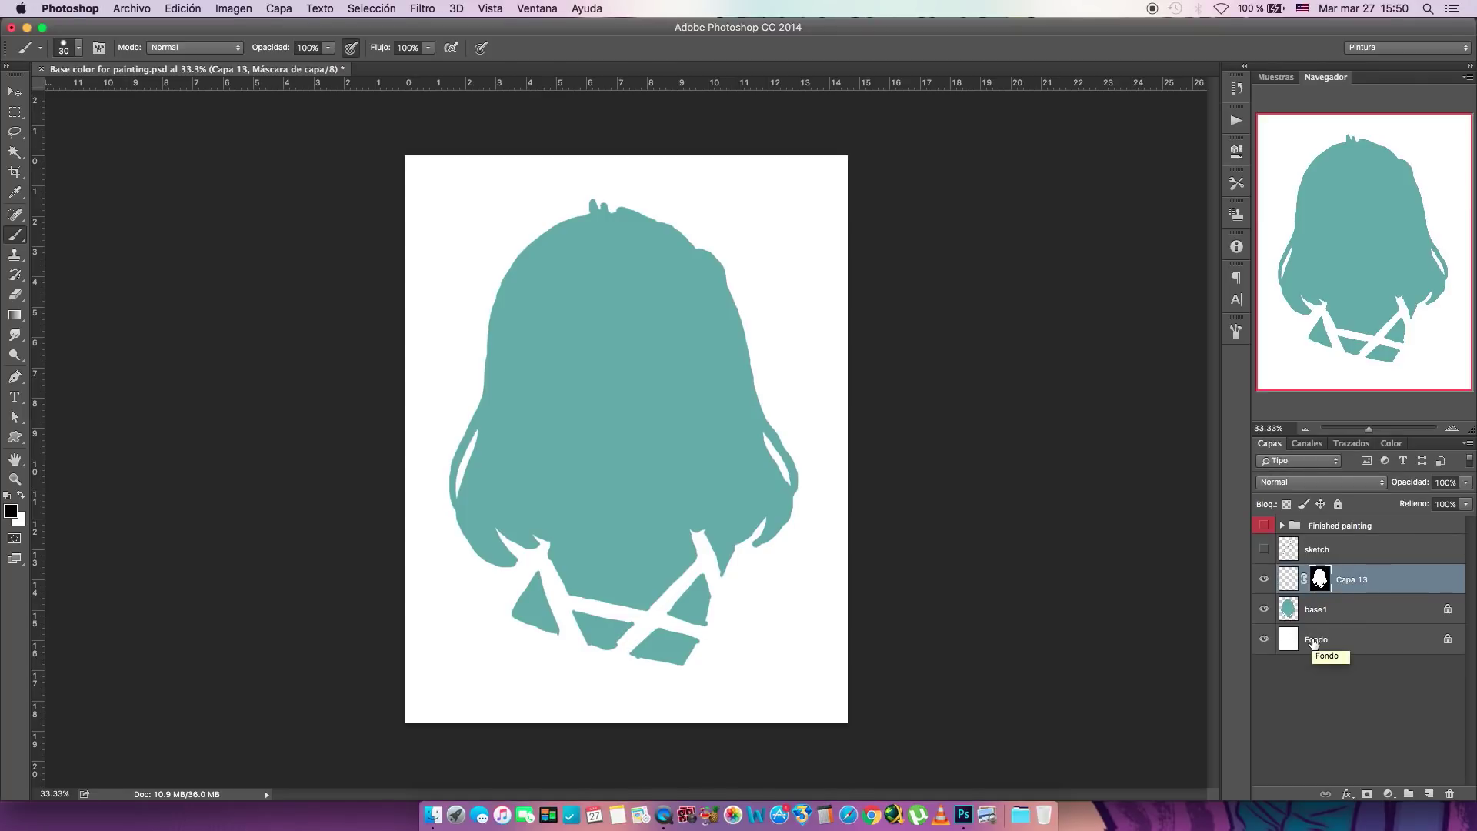
click(1264, 610)
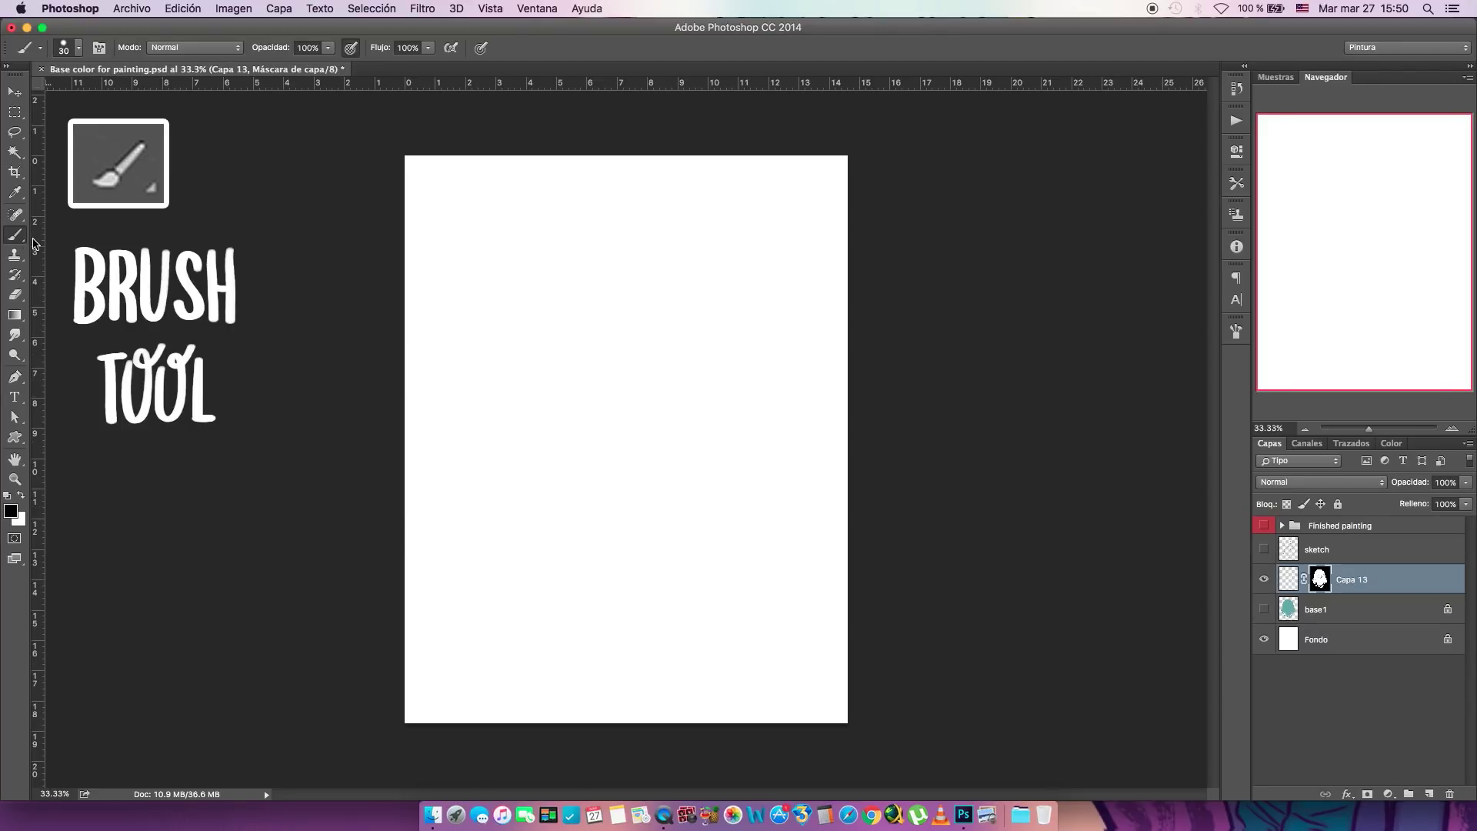
- Try diagonal lavender brush strokes across the silhouette on the masked layer Capa 13, check them and undo them
click(1289, 581)
drag(484, 381, 681, 234)
drag(471, 420, 723, 265)
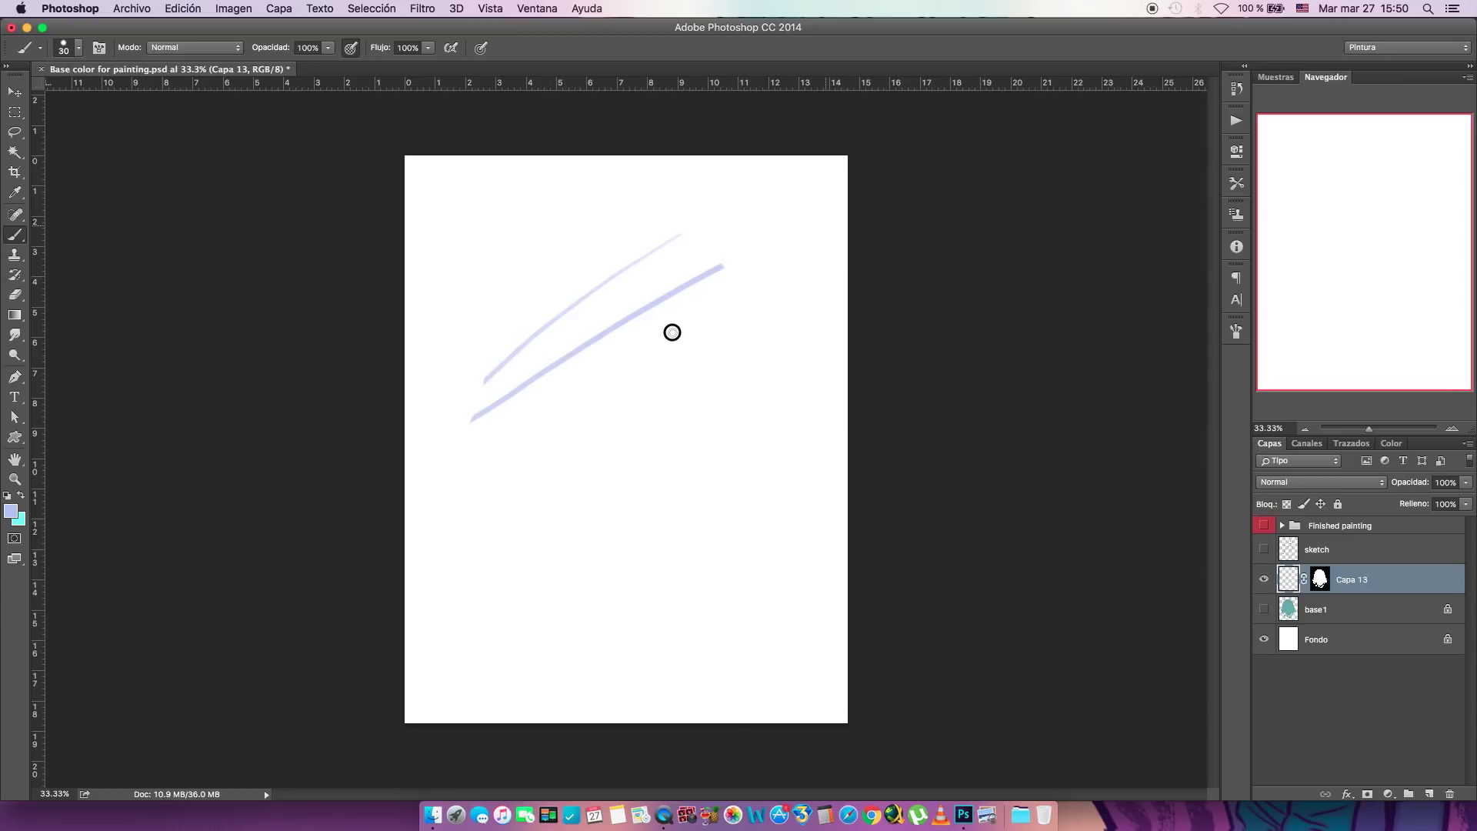
drag(456, 523, 732, 292)
drag(497, 564, 757, 387)
mouse_move(564, 585)
mouse_down()
mouse_move(762, 412)
mouse_move(796, 471)
mouse_up()
drag(631, 654, 793, 499)
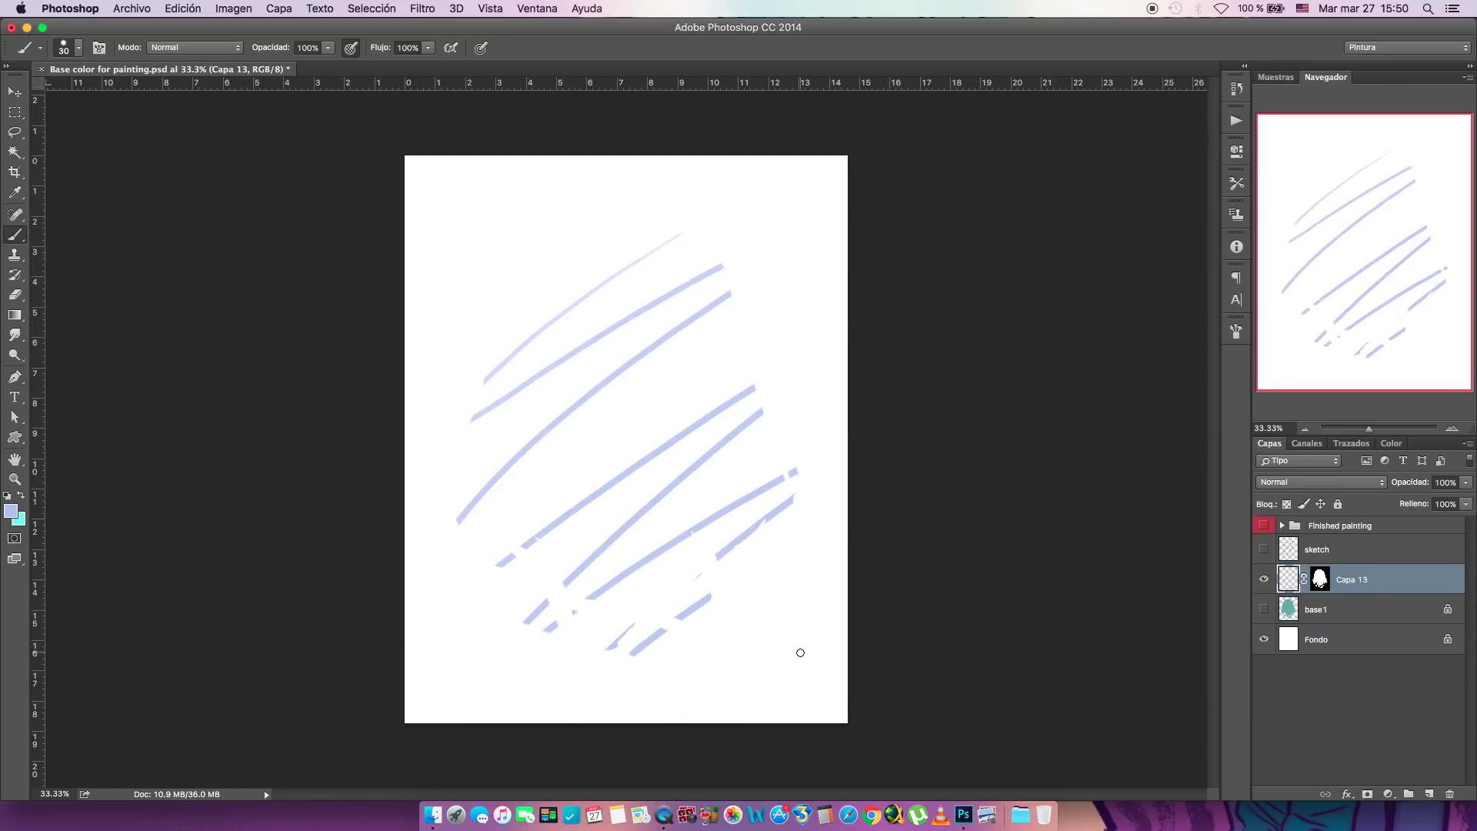
click(1265, 579)
click(1264, 579)
key(super+z)
- Enlarge the brush to 175 px, try broad lavender strokes within Capa 13's mask and undo them
key(bracketright)
key(bracketright)
key(bracketright)
key(bracketright)
key(bracketright)
key(bracketright)
key(bracketright)
key(bracketright)
key(bracketright)
mouse_move(759, 331)
mouse_down()
mouse_move(711, 397)
mouse_move(734, 395)
mouse_move(714, 360)
mouse_move(647, 440)
mouse_move(705, 498)
mouse_move(715, 595)
mouse_move(646, 622)
mouse_move(670, 522)
mouse_move(632, 485)
mouse_move(583, 607)
mouse_move(601, 612)
mouse_move(577, 633)
mouse_up()
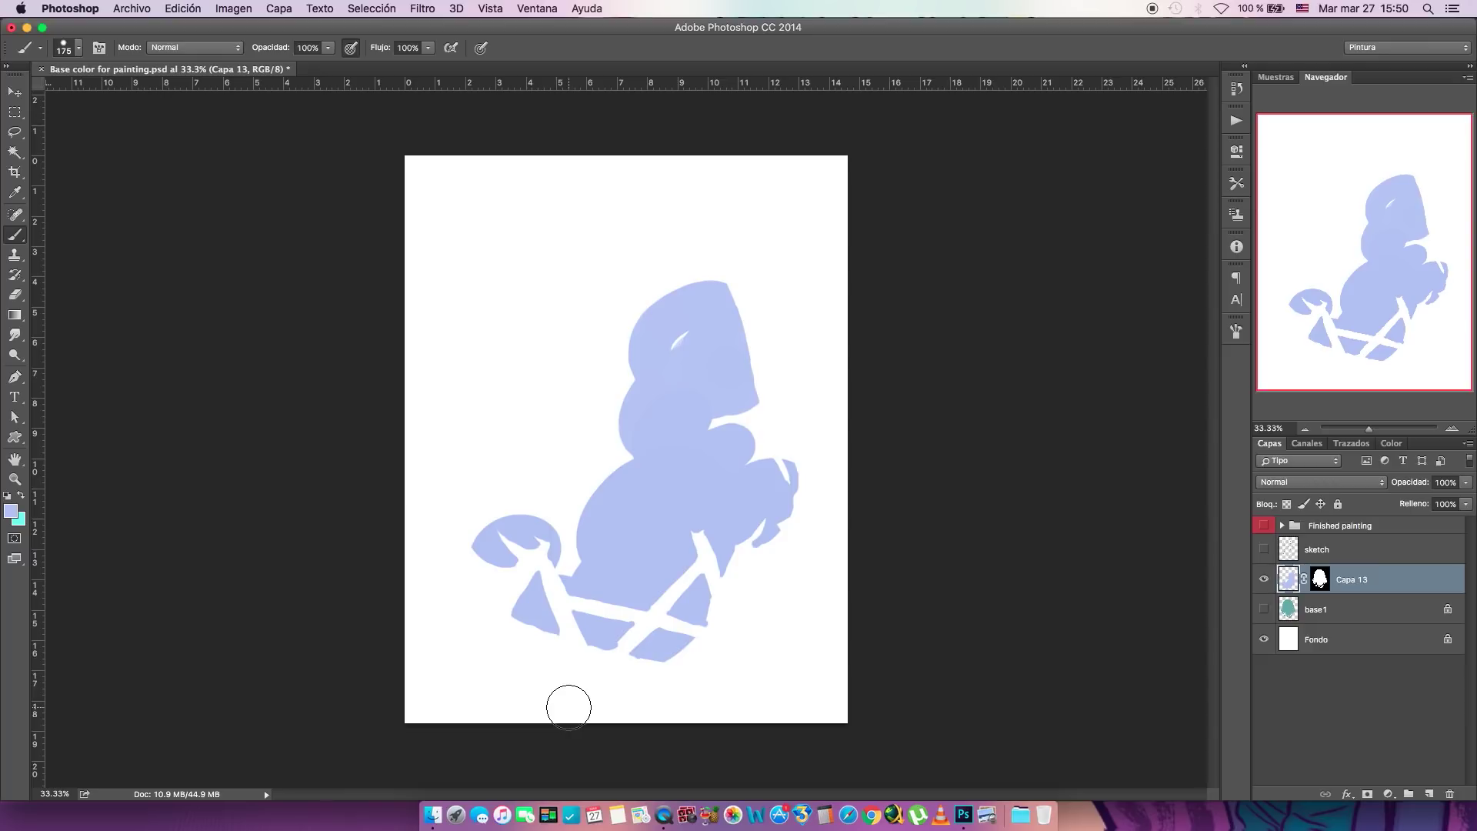
key(ctrl+z)
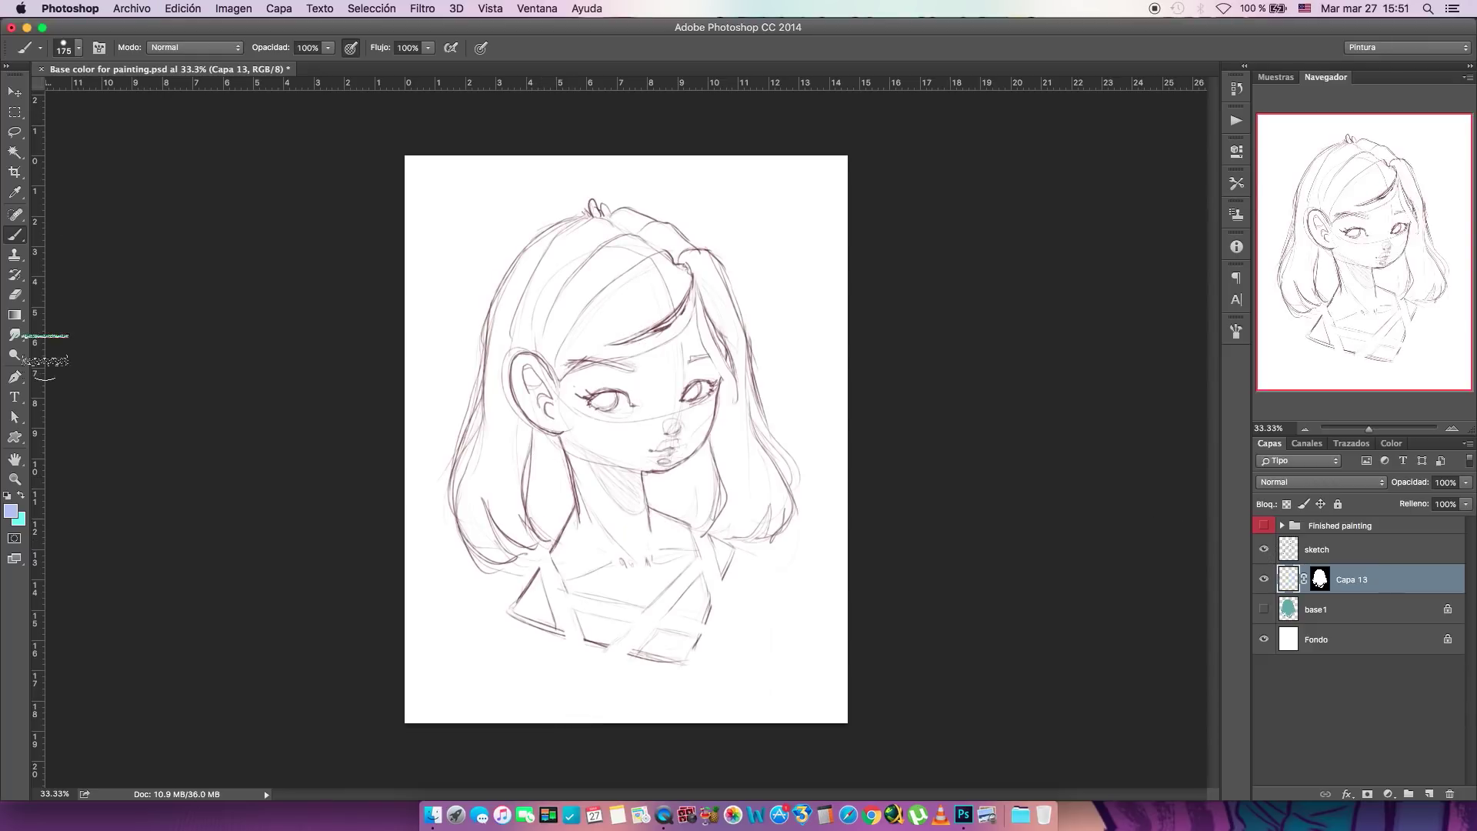
- Activate the Lasso tool and set the foreground to a pale peach skin tone
click(14, 131)
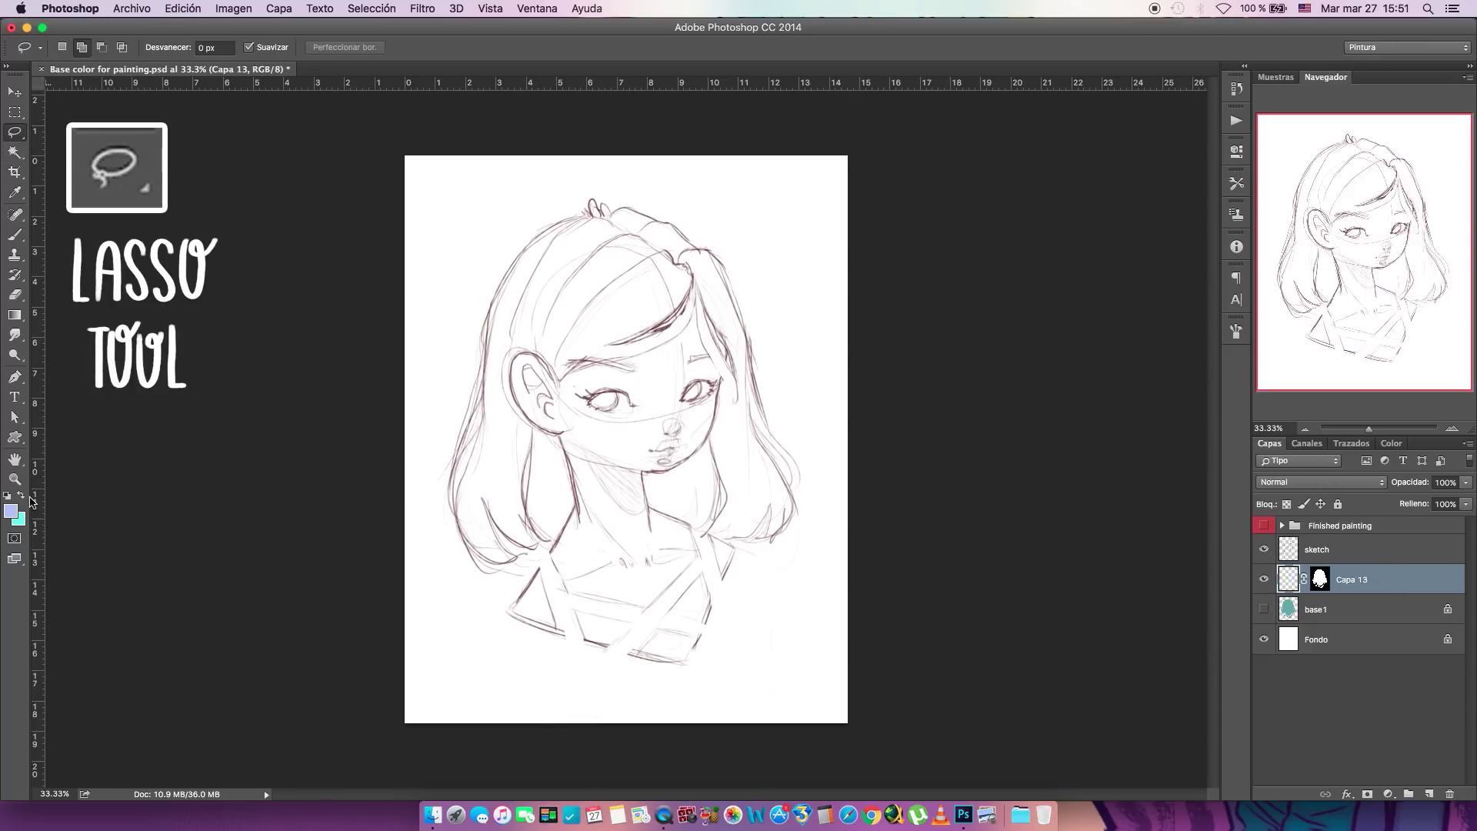
click(14, 513)
click(760, 300)
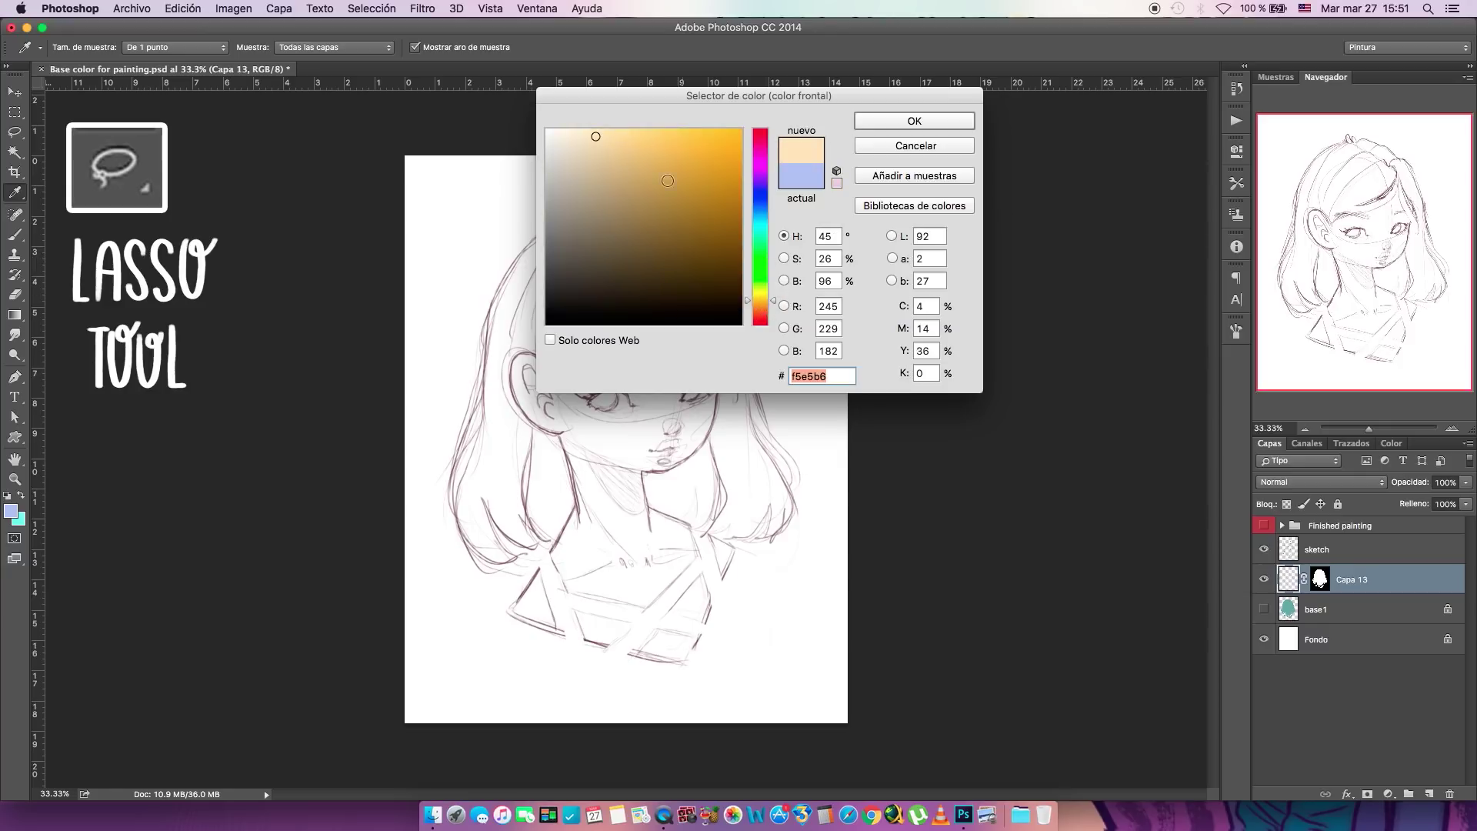
drag(763, 305, 764, 309)
click(885, 121)
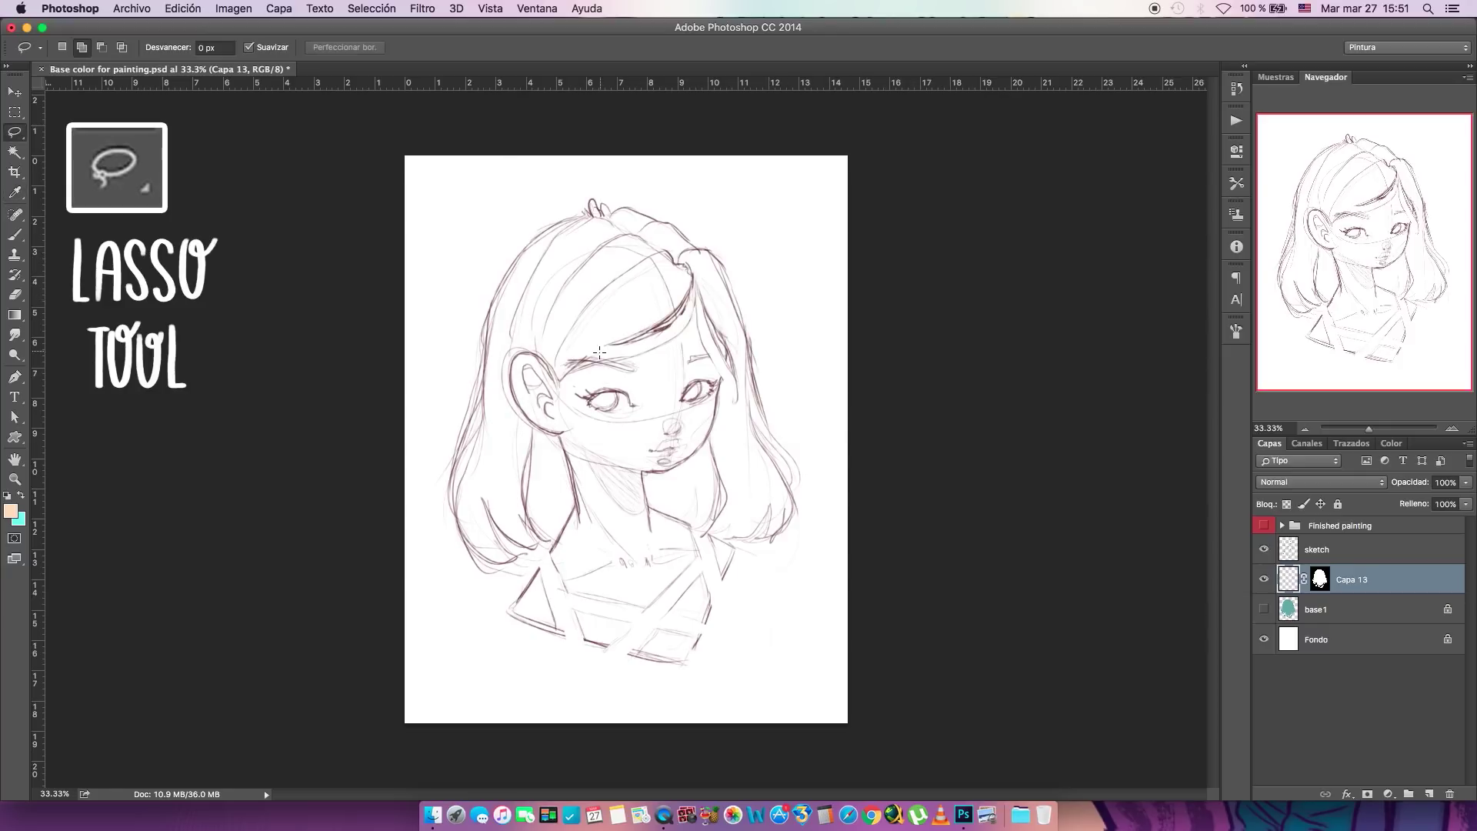
- Lasso the face, ear, neck and chest on Capa 13 and fill the selection with peach using the Paint Bucket
mouse_move(544, 351)
mouse_down()
mouse_move(513, 388)
mouse_move(557, 425)
mouse_move(575, 510)
mouse_move(549, 572)
mouse_move(529, 562)
mouse_move(504, 614)
mouse_move(634, 671)
mouse_move(725, 643)
mouse_move(729, 546)
mouse_move(644, 501)
mouse_move(642, 473)
mouse_move(711, 427)
mouse_move(721, 377)
mouse_move(695, 299)
mouse_move(672, 339)
mouse_move(558, 379)
mouse_move(517, 348)
mouse_move(552, 341)
mouse_move(559, 377)
mouse_up()
click(101, 47)
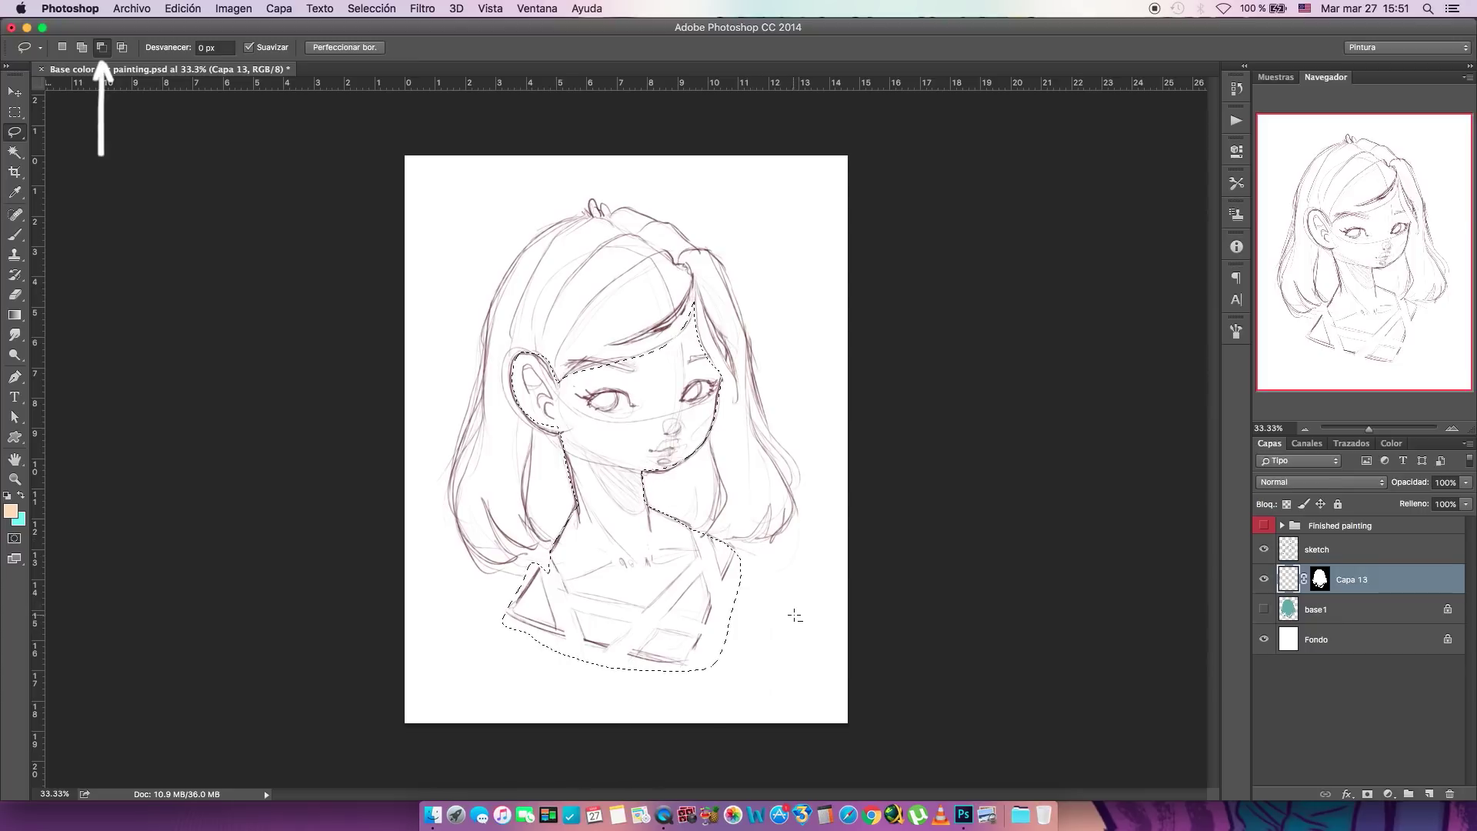
click(82, 47)
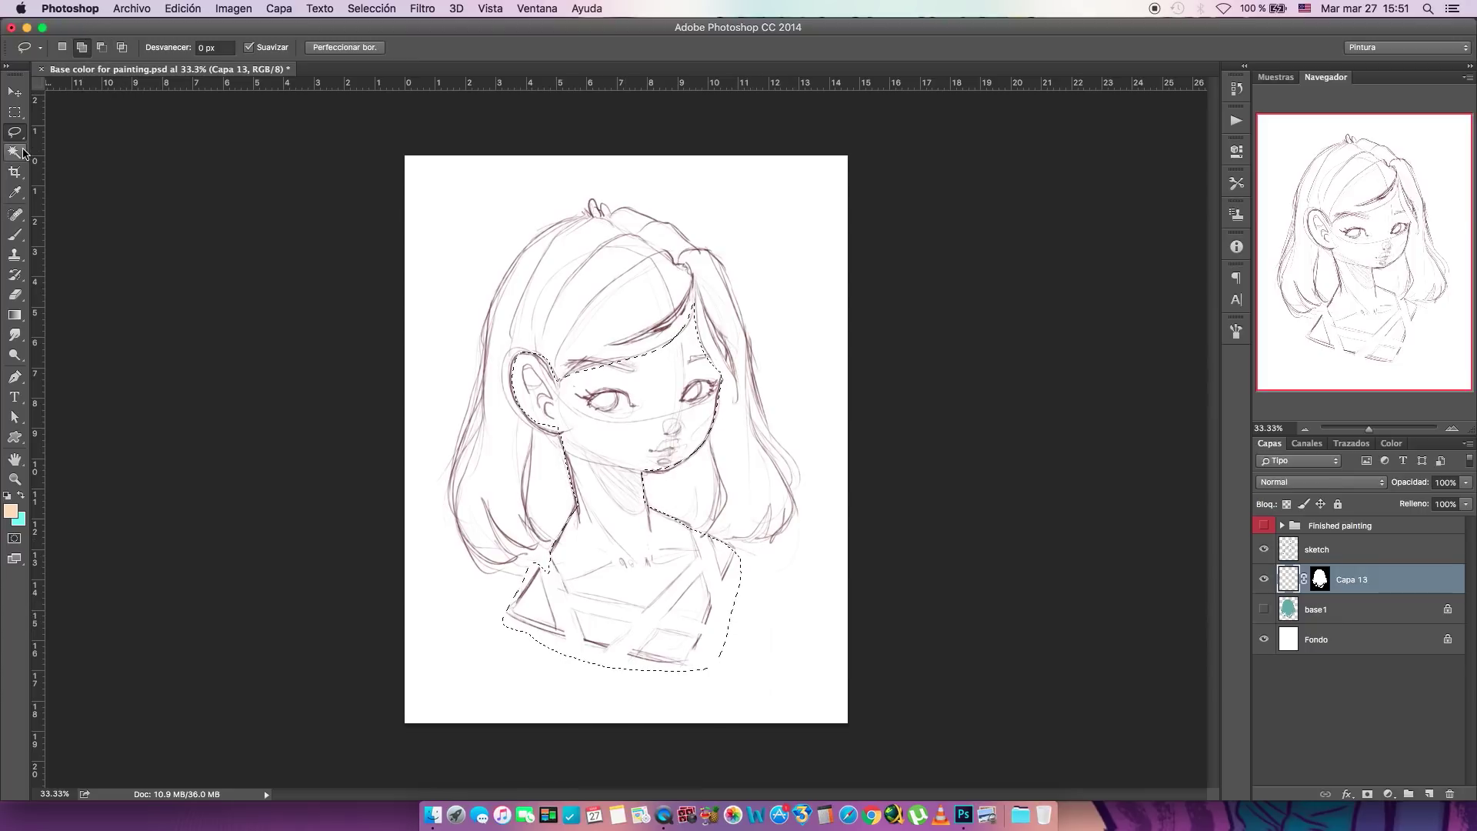
click(14, 315)
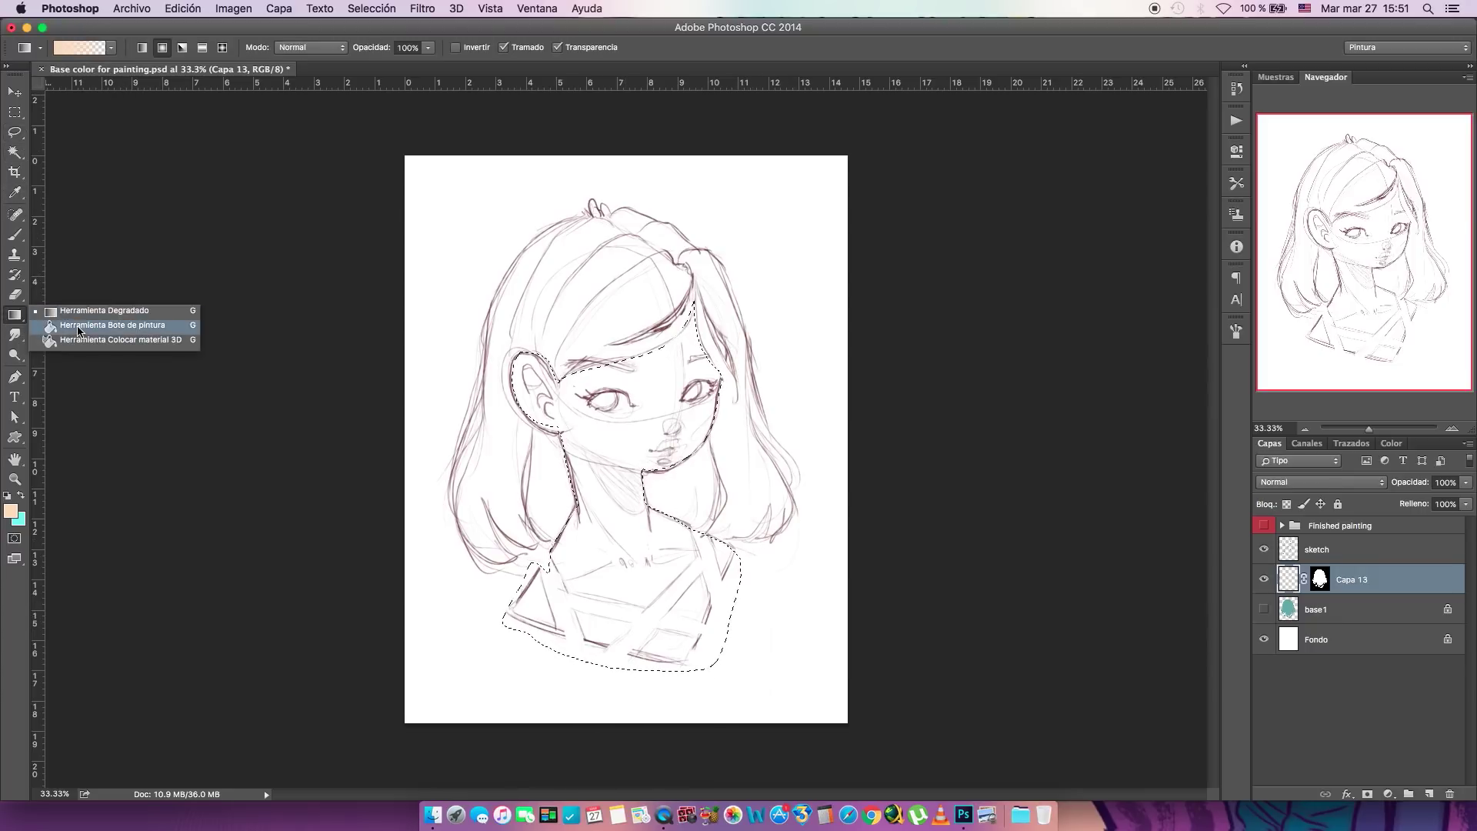
click(92, 327)
click(605, 429)
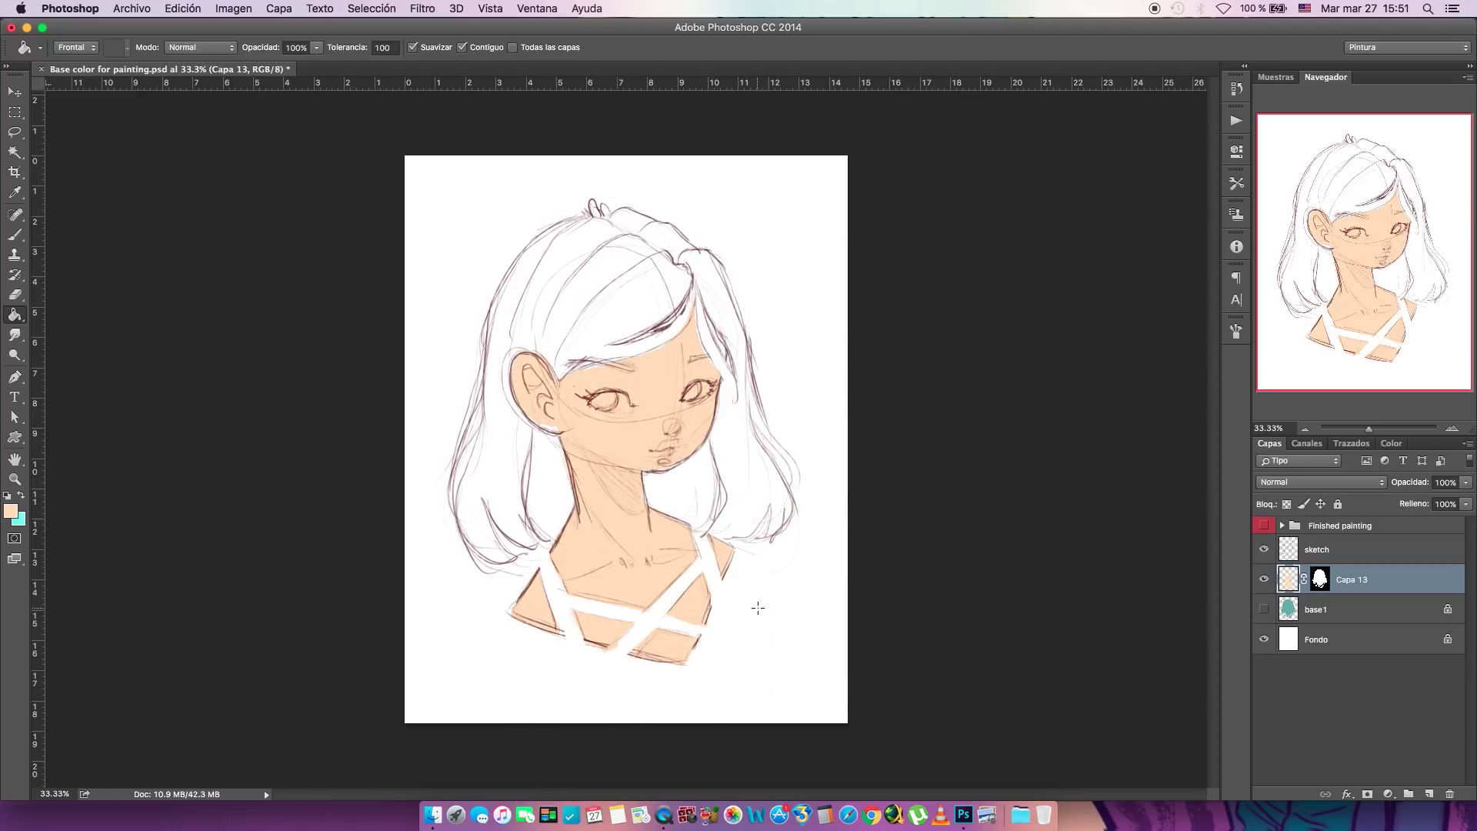
- Disable Capa 13's layer mask to view the unmasked skin fill, and enable it again
shift+click(1322, 581)
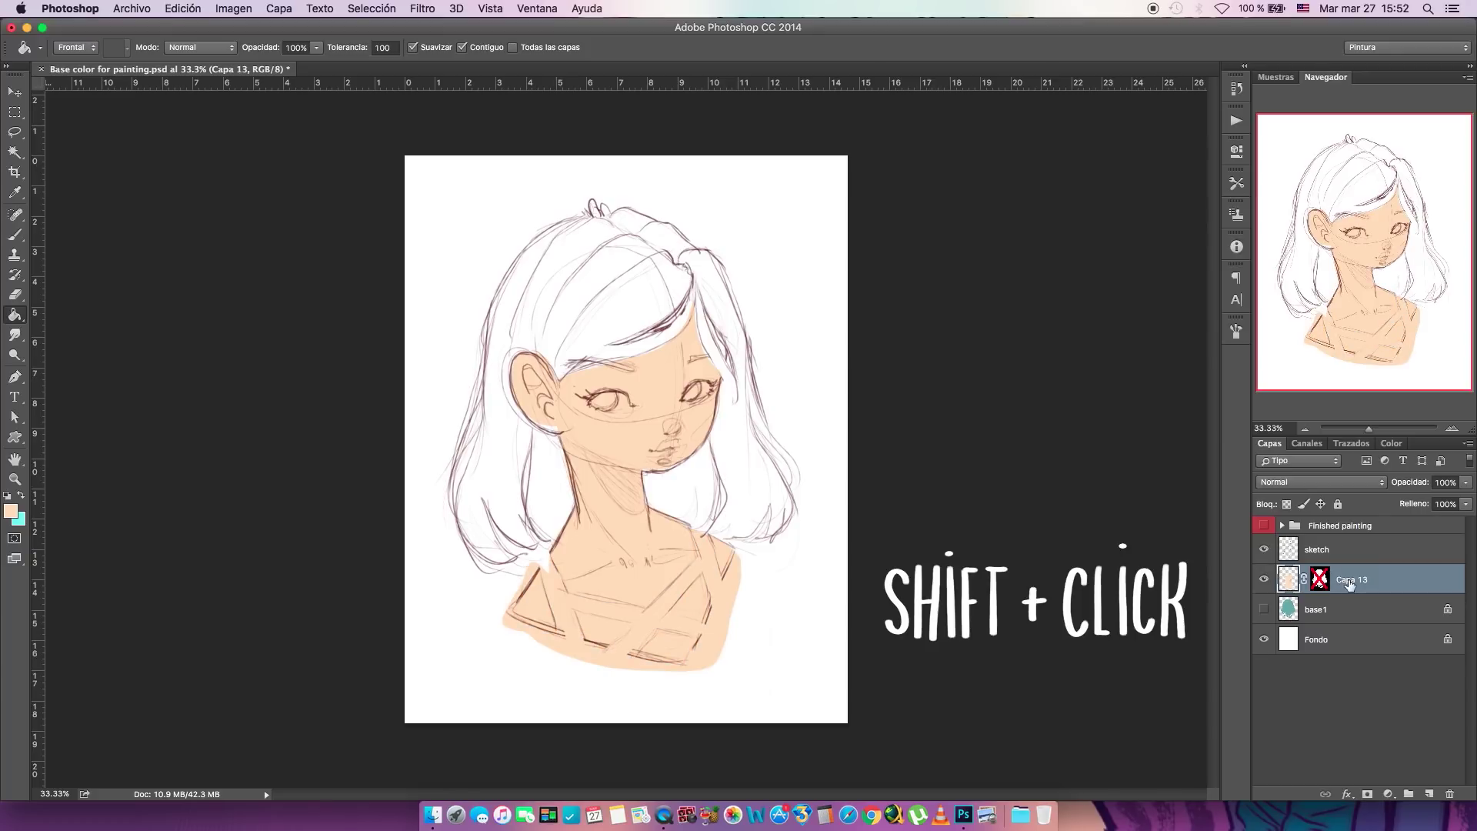
shift+click(1320, 582)
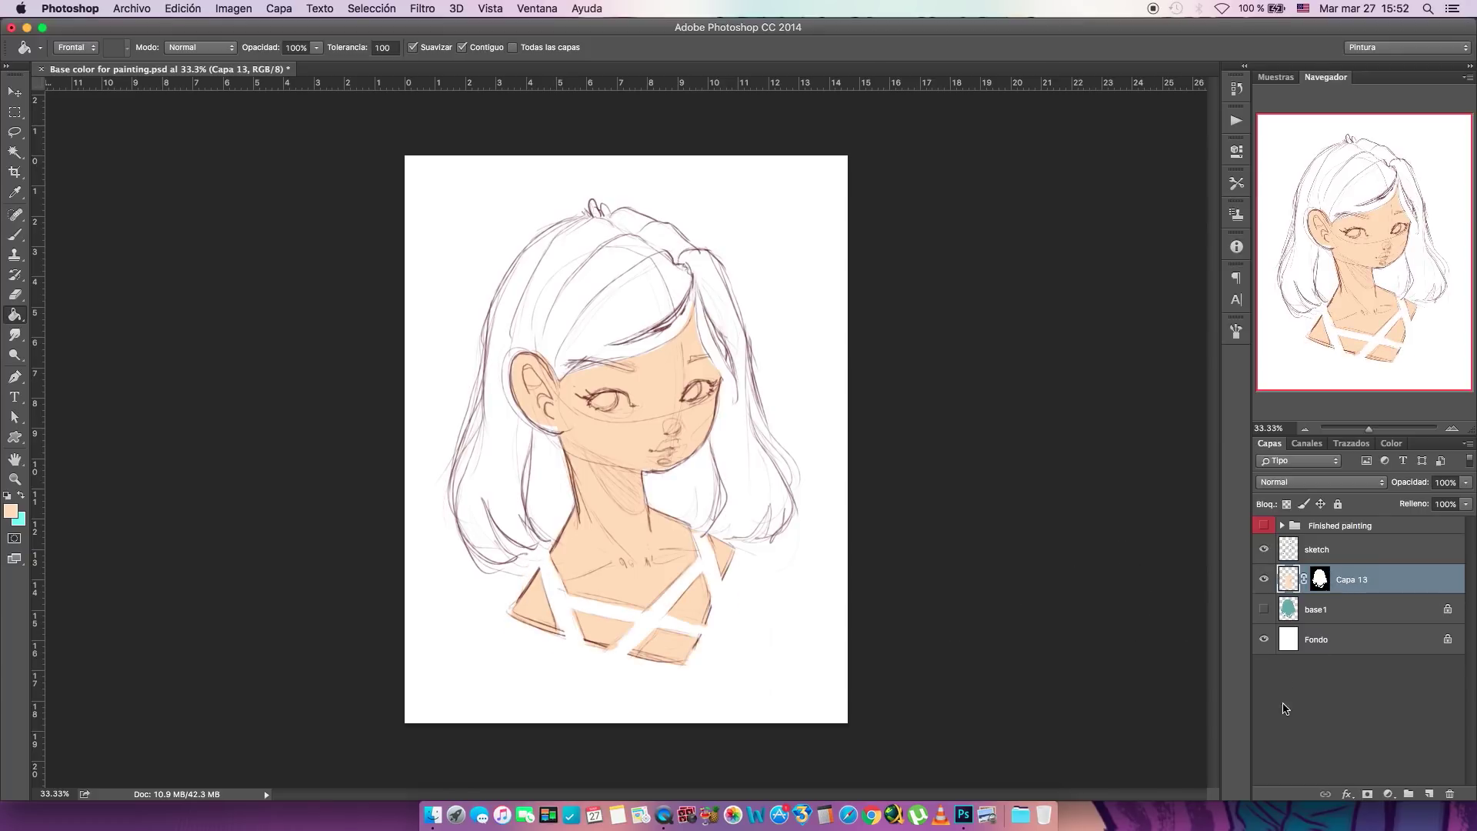
- Activate the Brush tool and add a new layer above Capa 13
click(14, 235)
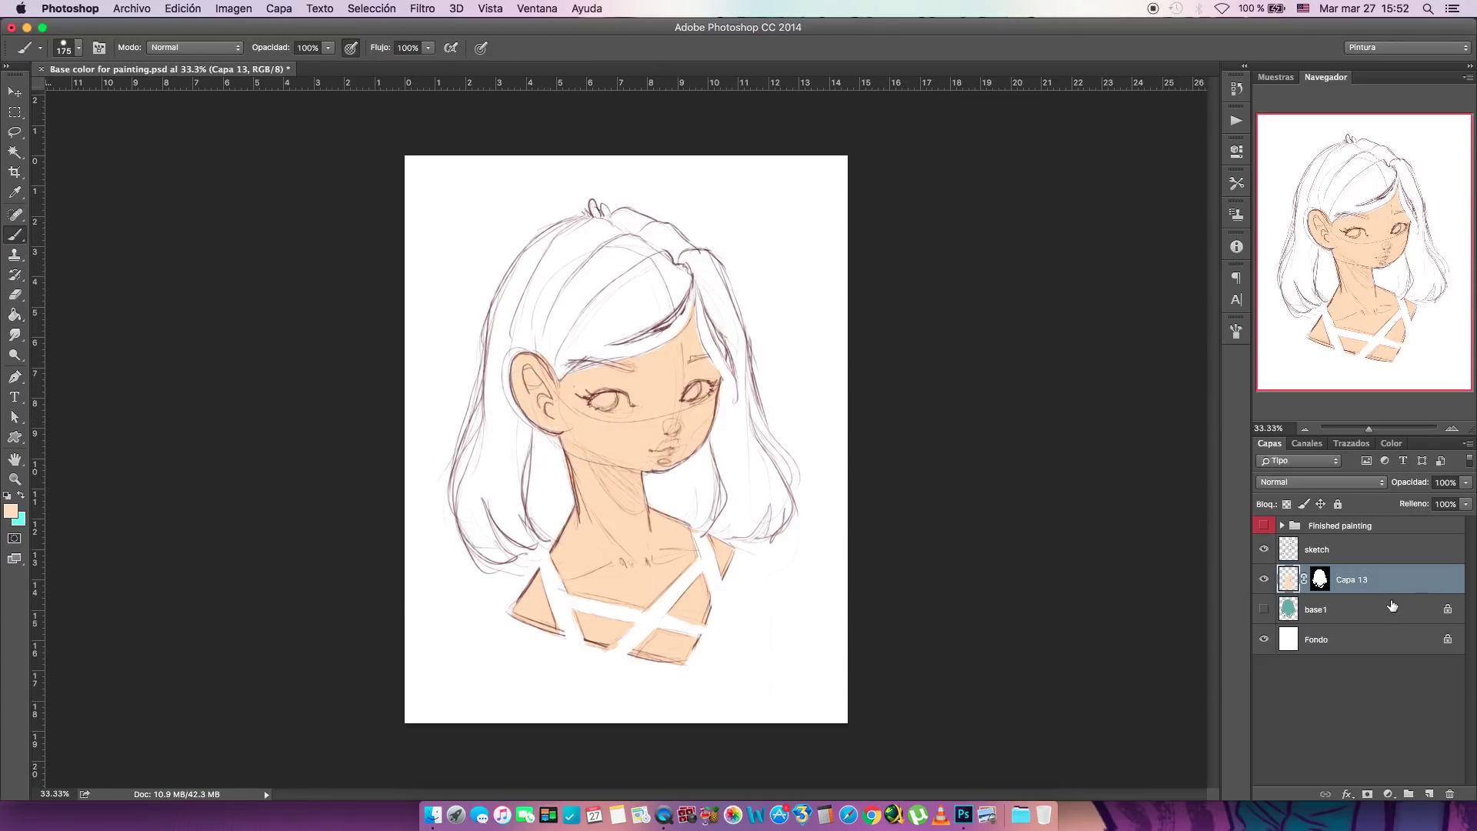
click(1430, 794)
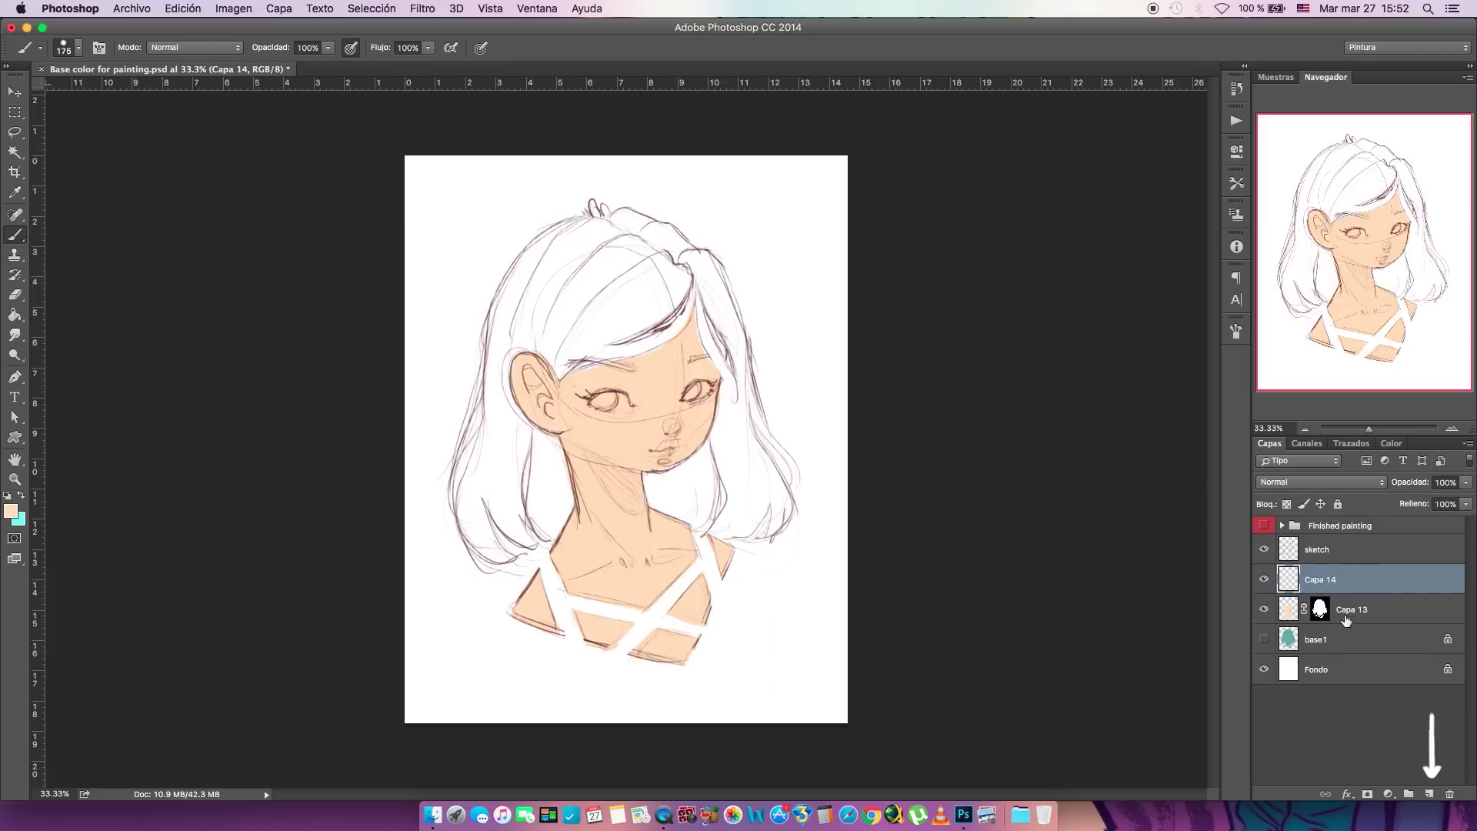
- Try moving Capa 13's layer mask onto Capa 14, check the visibility, and move the mask back
drag(1322, 609, 1321, 580)
click(1265, 610)
click(1264, 609)
drag(1321, 580, 1319, 615)
- Show the base1 layer and select its teal silhouette with the Magic Wand
click(1317, 641)
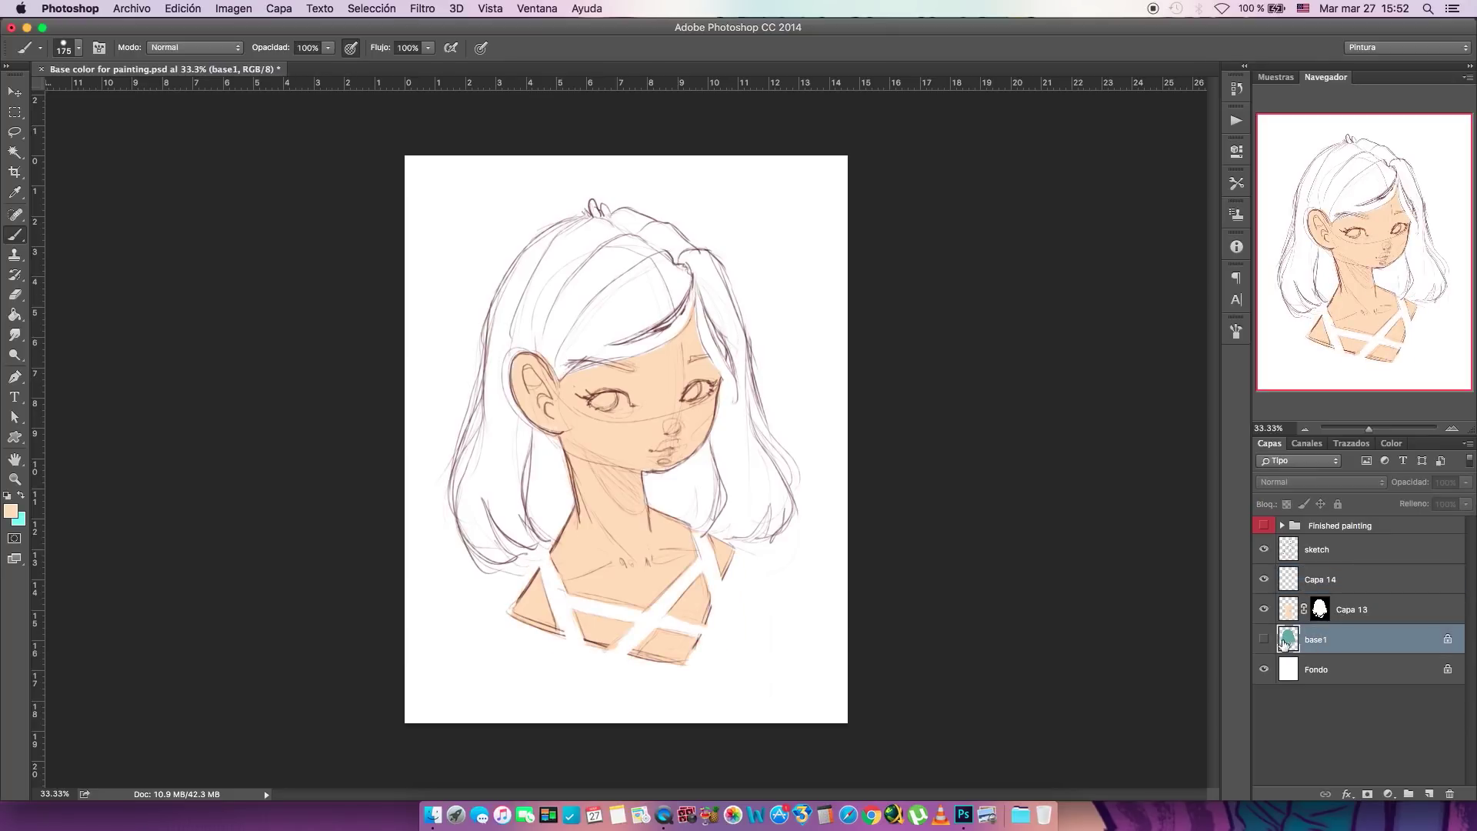
click(1265, 639)
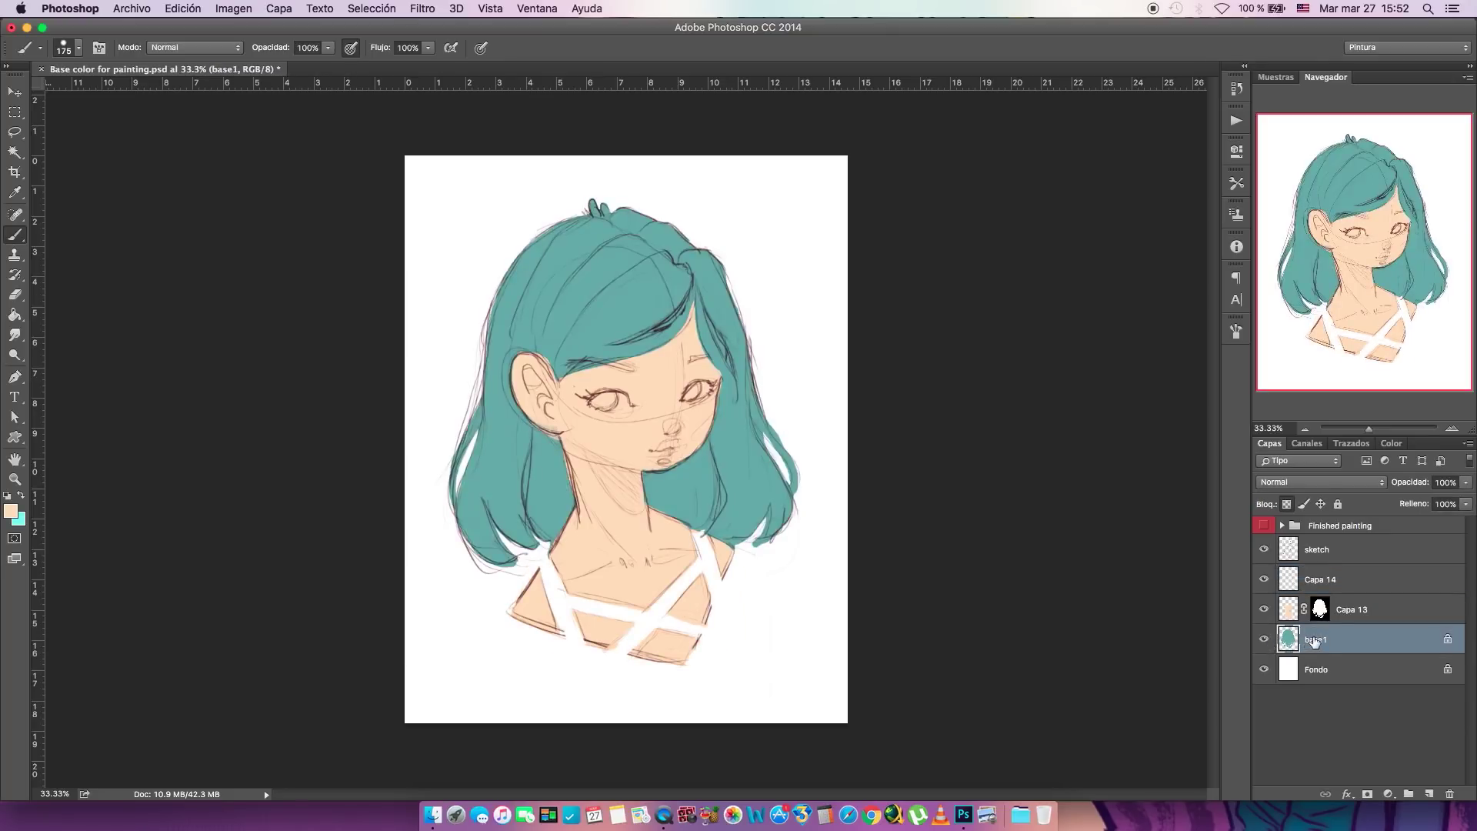
key(w)
click(738, 426)
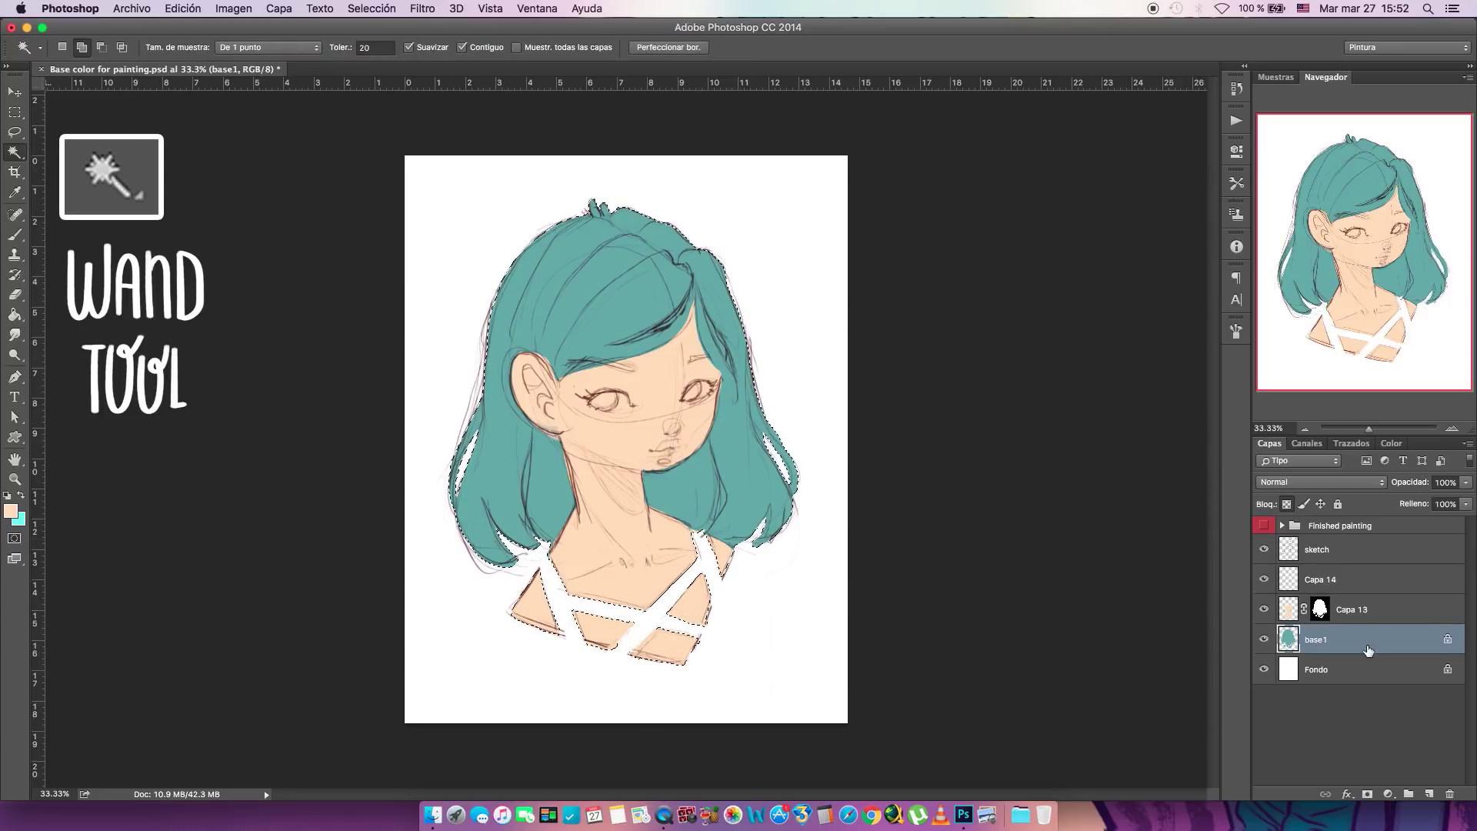
- Create a layer mask from the silhouette selection, move it onto Capa 14, and hide the base1 layer
click(1367, 794)
drag(1321, 639, 1320, 610)
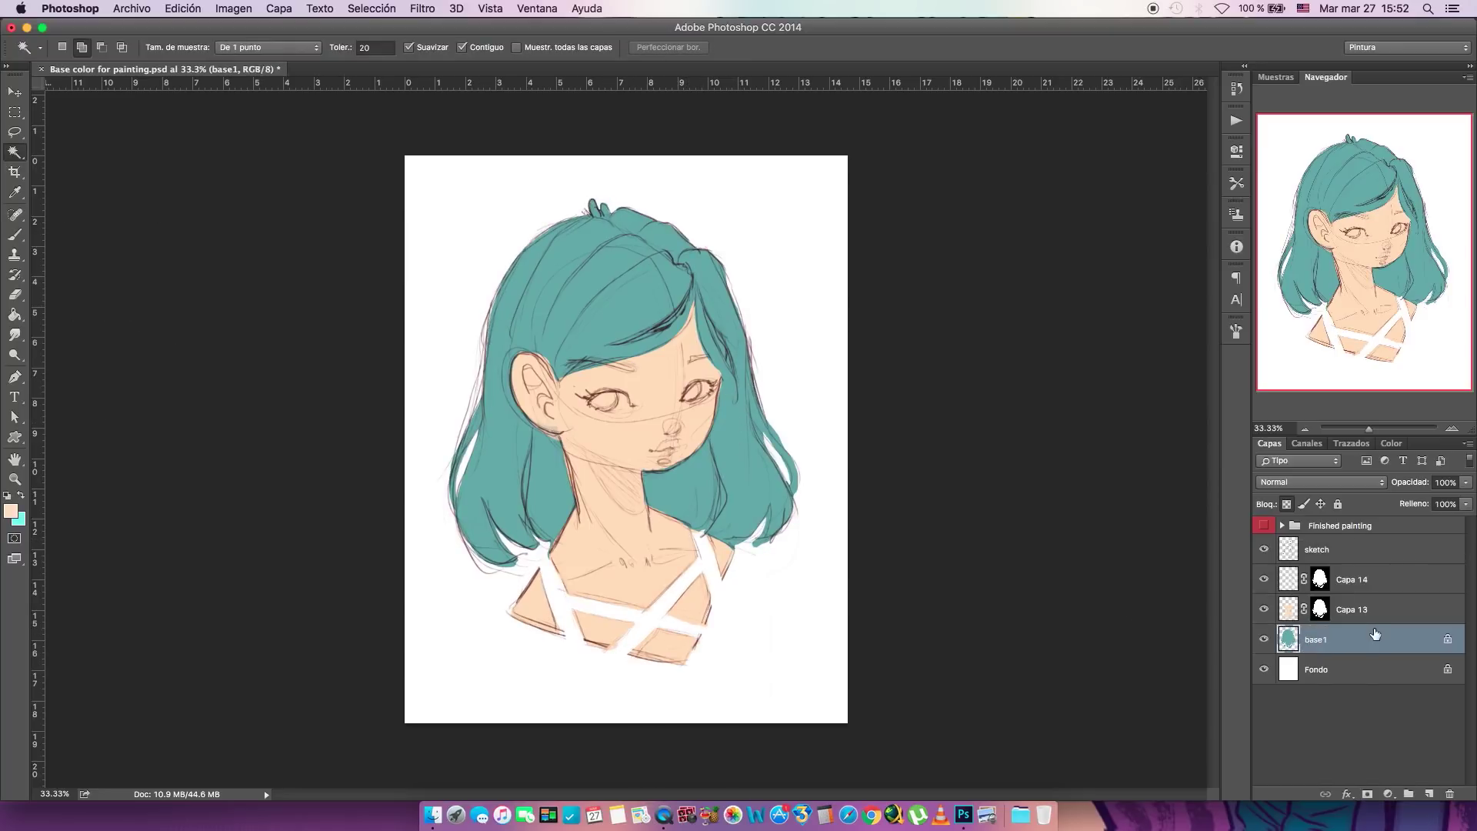
click(1263, 639)
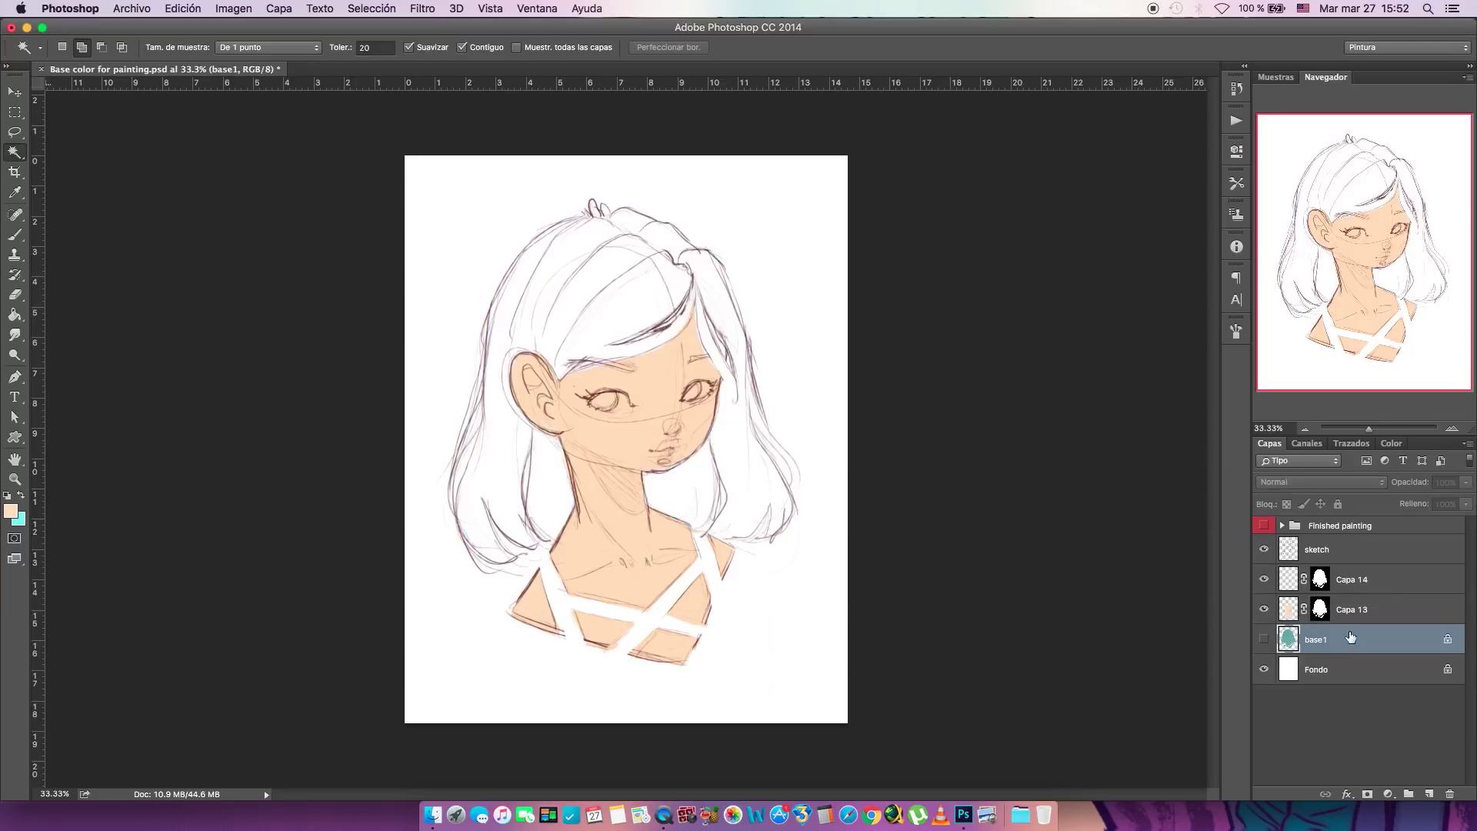
click(1267, 582)
click(1264, 580)
- Place Capa 14 below Capa 13 and rename the layers, Capa 13 as skin and Capa 14 as hair
drag(1352, 579, 1354, 623)
double_click(1352, 579)
text(skin)
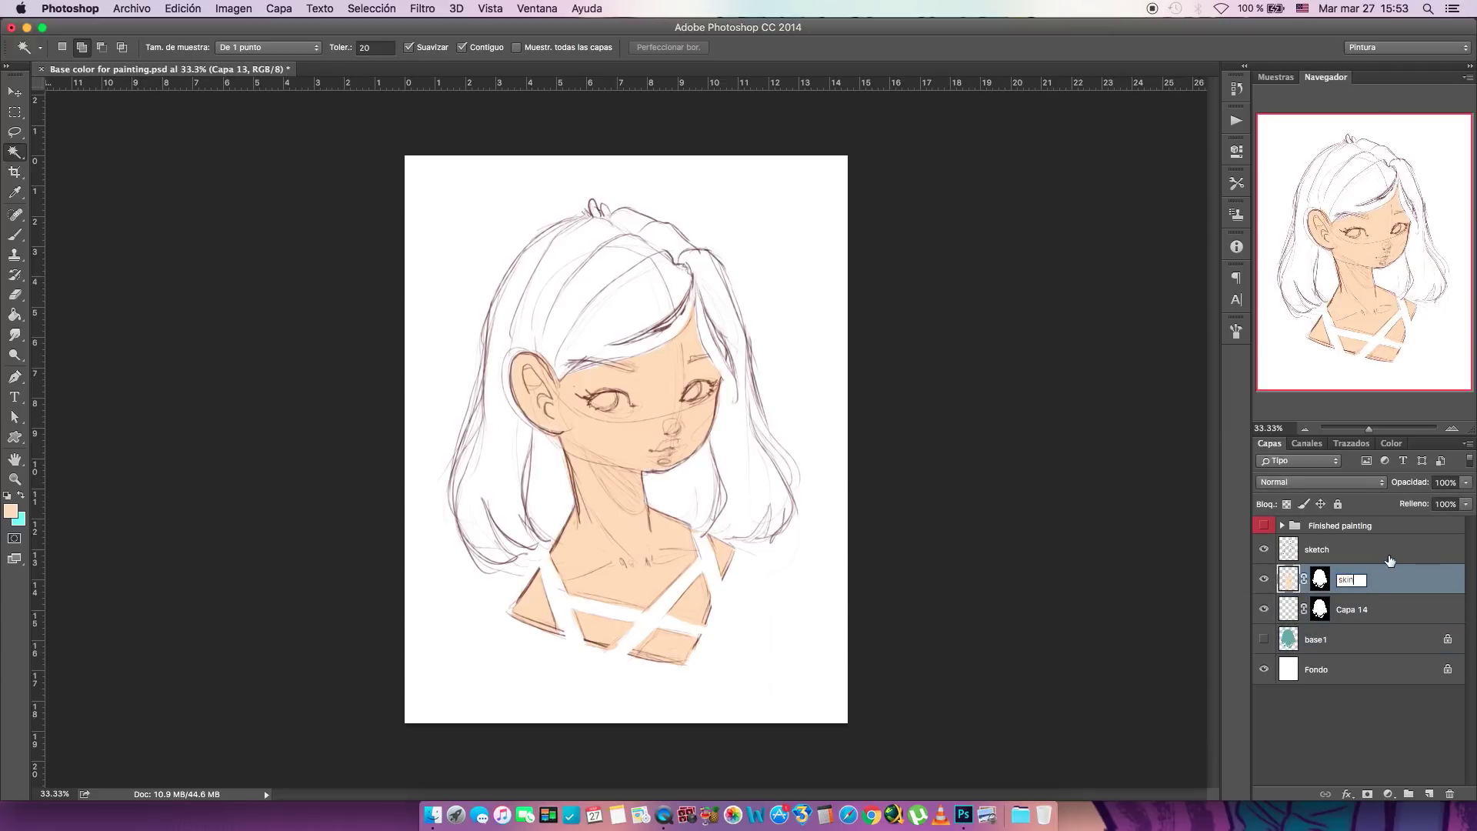
key(Return)
double_click(1350, 608)
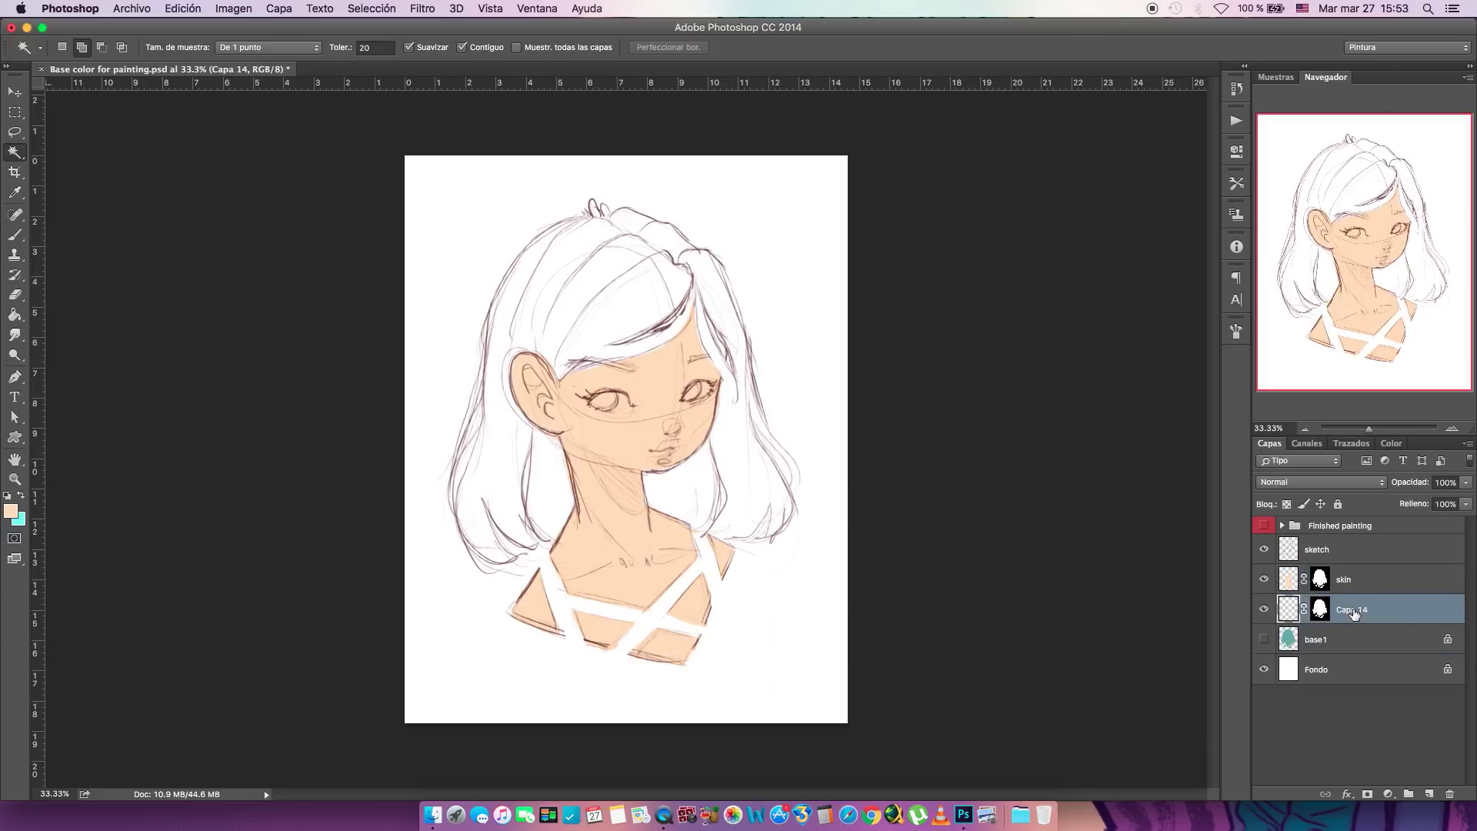
text(hair)
key(Return)
- Lasso loosely around the girl's head and hair, fill the selection with cyan on the hair layer, and deselect
key(l)
mouse_move(624, 168)
mouse_down()
mouse_move(449, 576)
mouse_move(772, 566)
mouse_move(812, 412)
mouse_move(628, 167)
mouse_up()
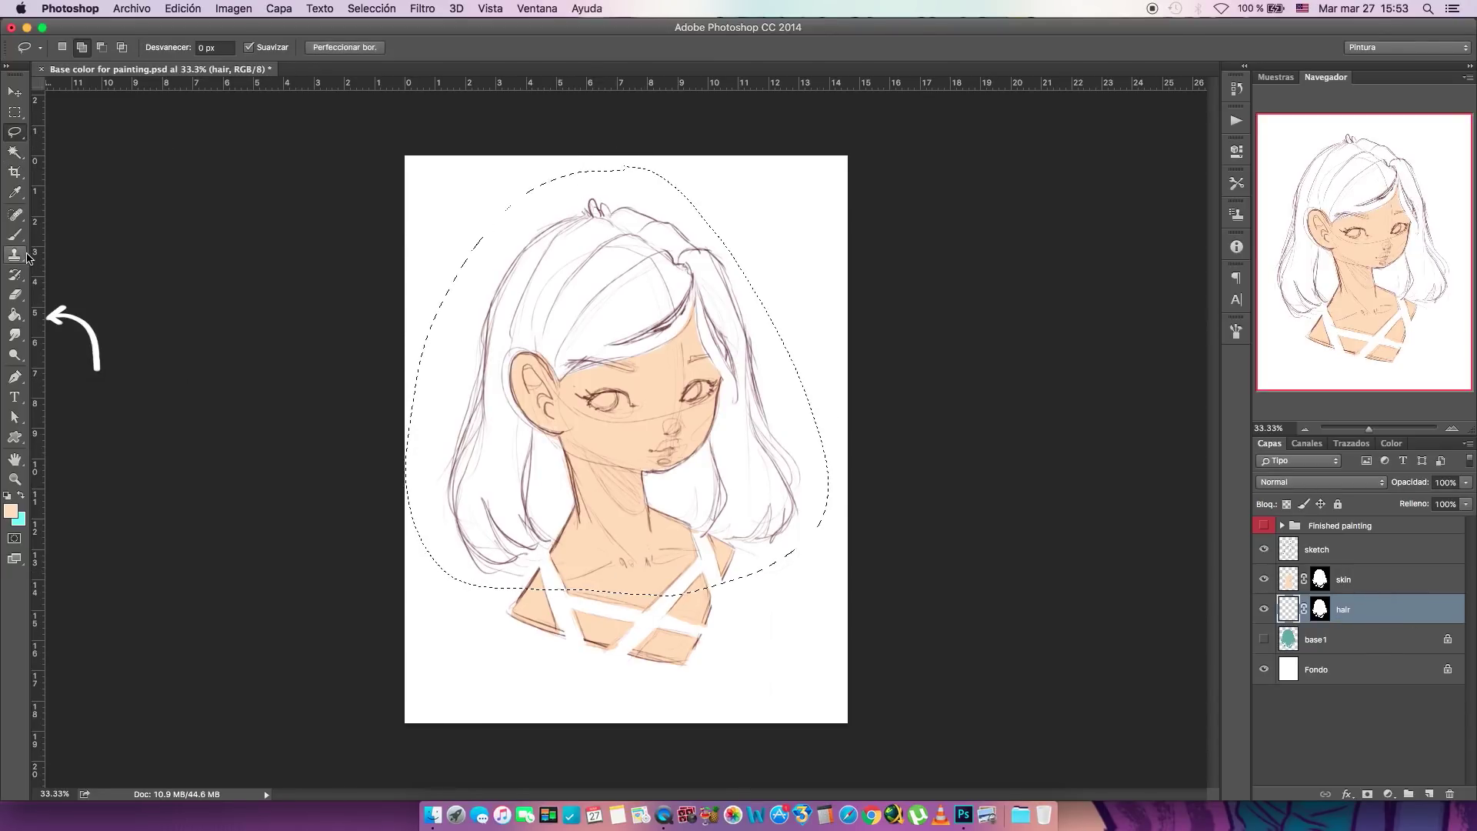
key(g)
click(22, 497)
click(469, 461)
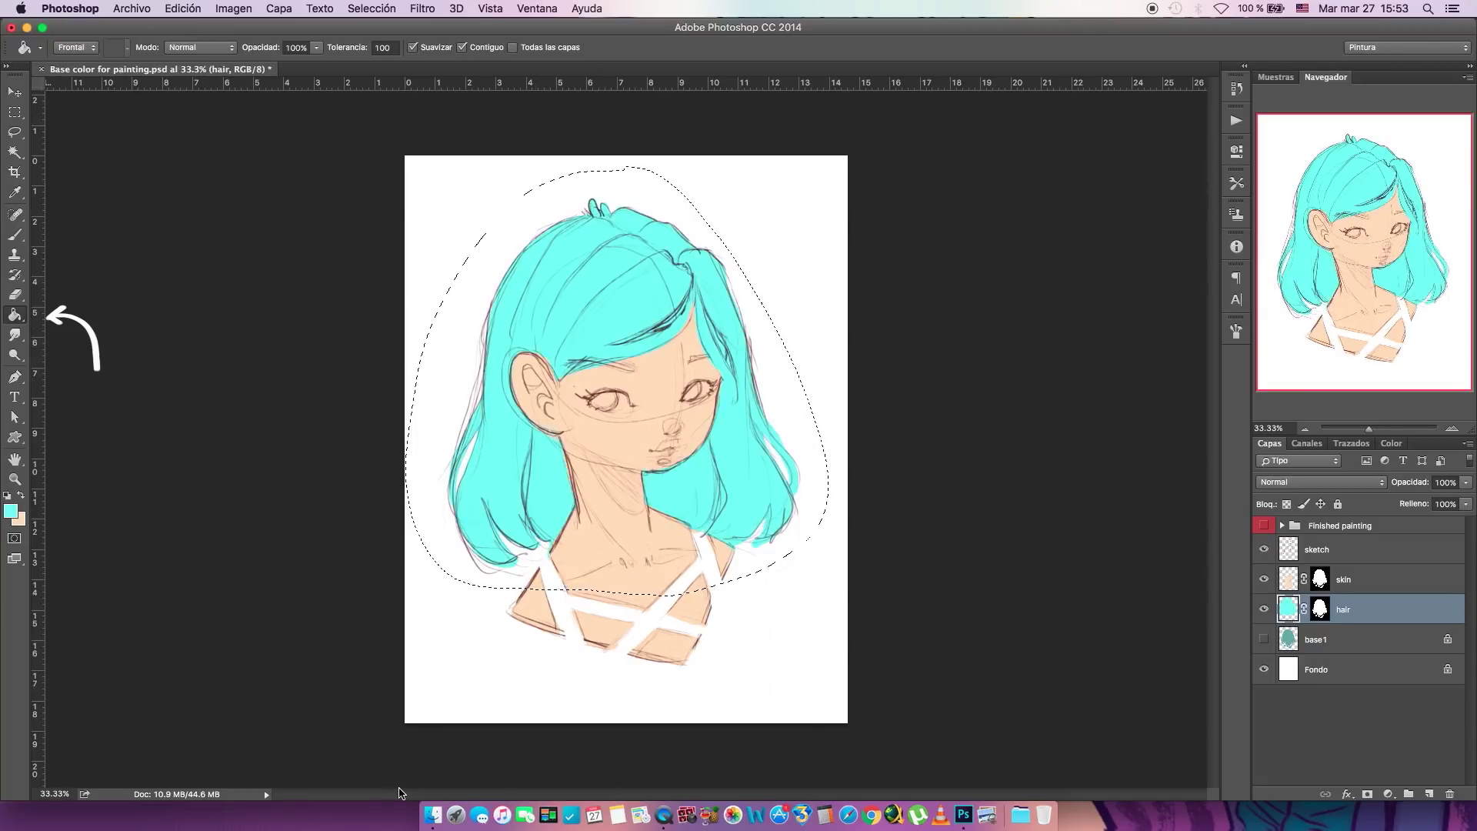
key(ctrl+d)
- Hide and show the skin and hair layers one at a time to check each layer's fill
click(1264, 581)
click(1264, 579)
click(1264, 610)
click(1265, 609)
- Set a light pink foreground colour and apply Gradient tool fades to both lower hair ends and the fringe on the hair layer
click(14, 314)
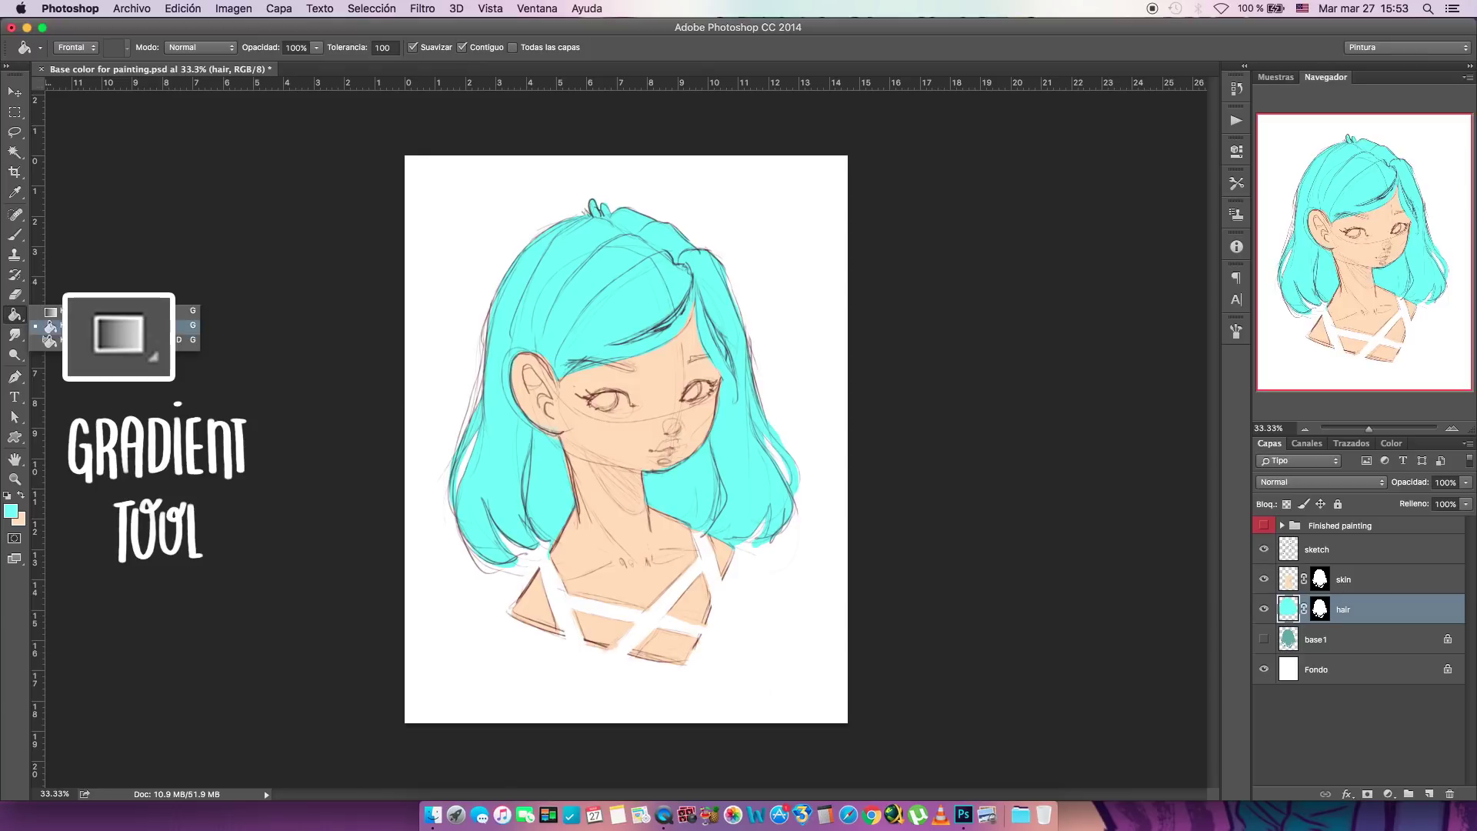
click(54, 311)
click(21, 494)
click(11, 510)
drag(760, 202, 760, 162)
click(914, 121)
drag(508, 529, 525, 404)
drag(762, 545, 721, 283)
drag(643, 330, 635, 262)
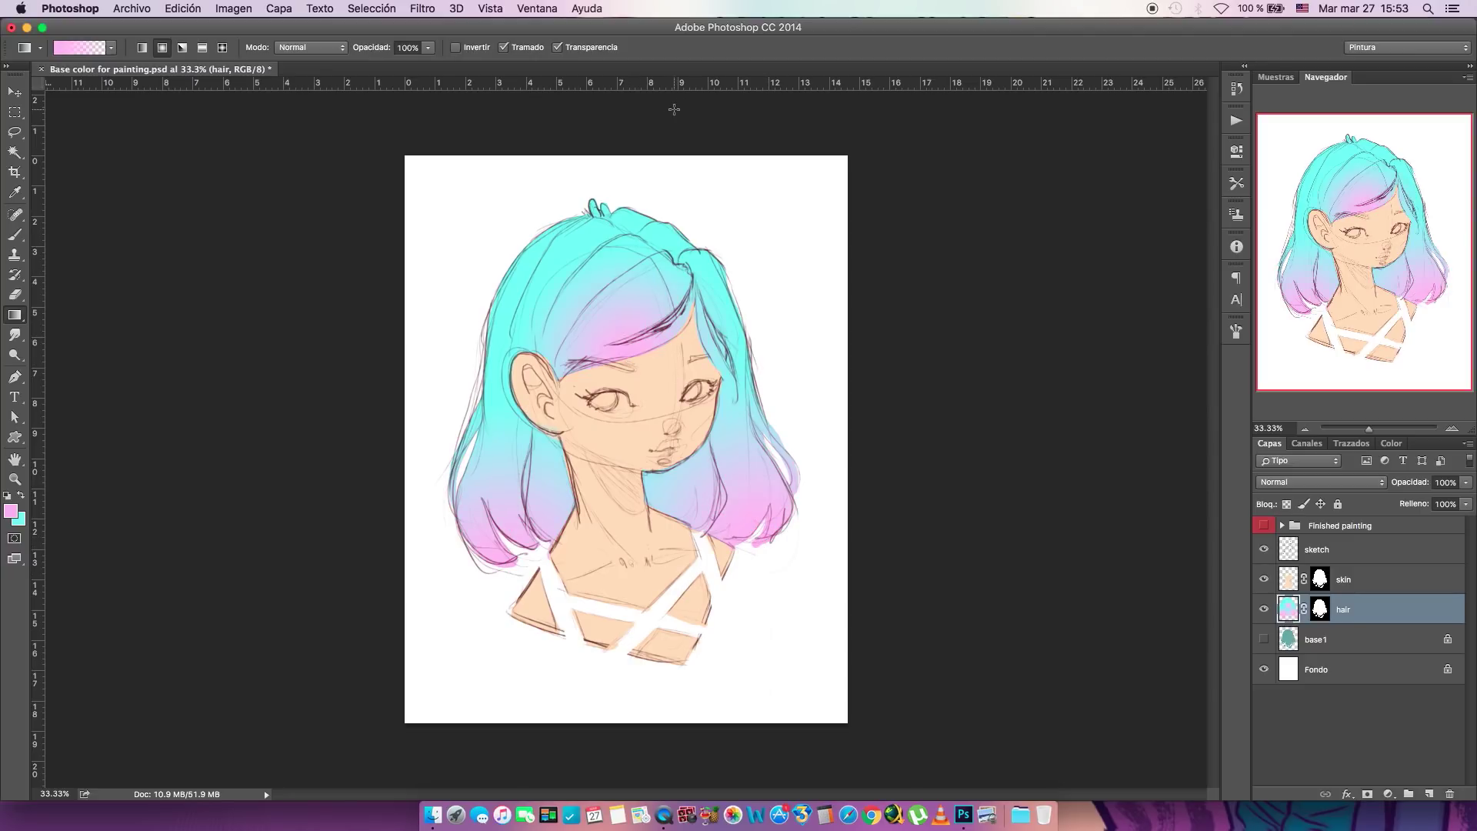
- Select the skin layer, hide the sketch, skin and hair layers, and show the Finished painting group
click(1369, 553)
click(1385, 585)
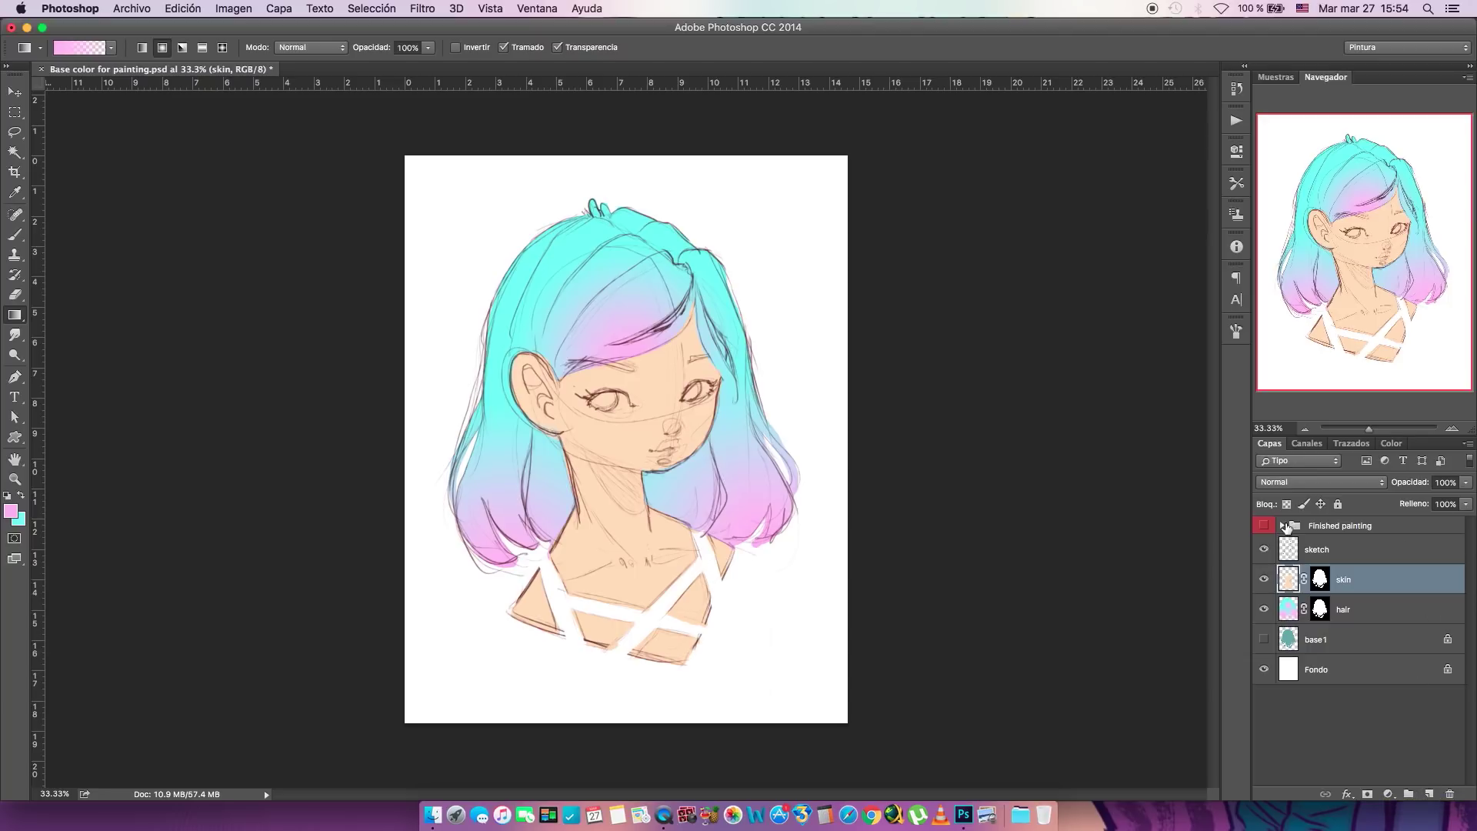
drag(1264, 548, 1264, 609)
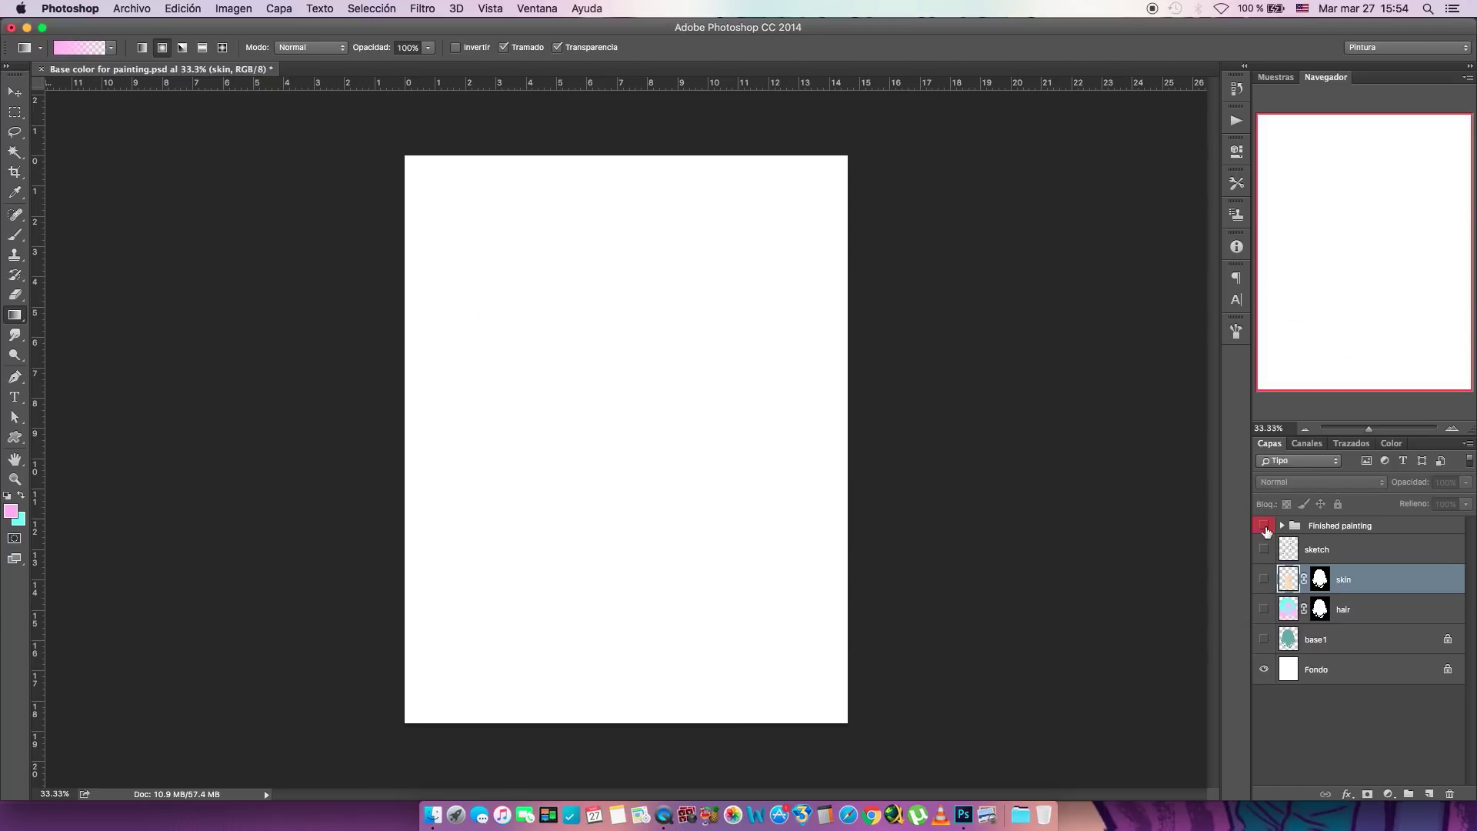
click(1265, 527)
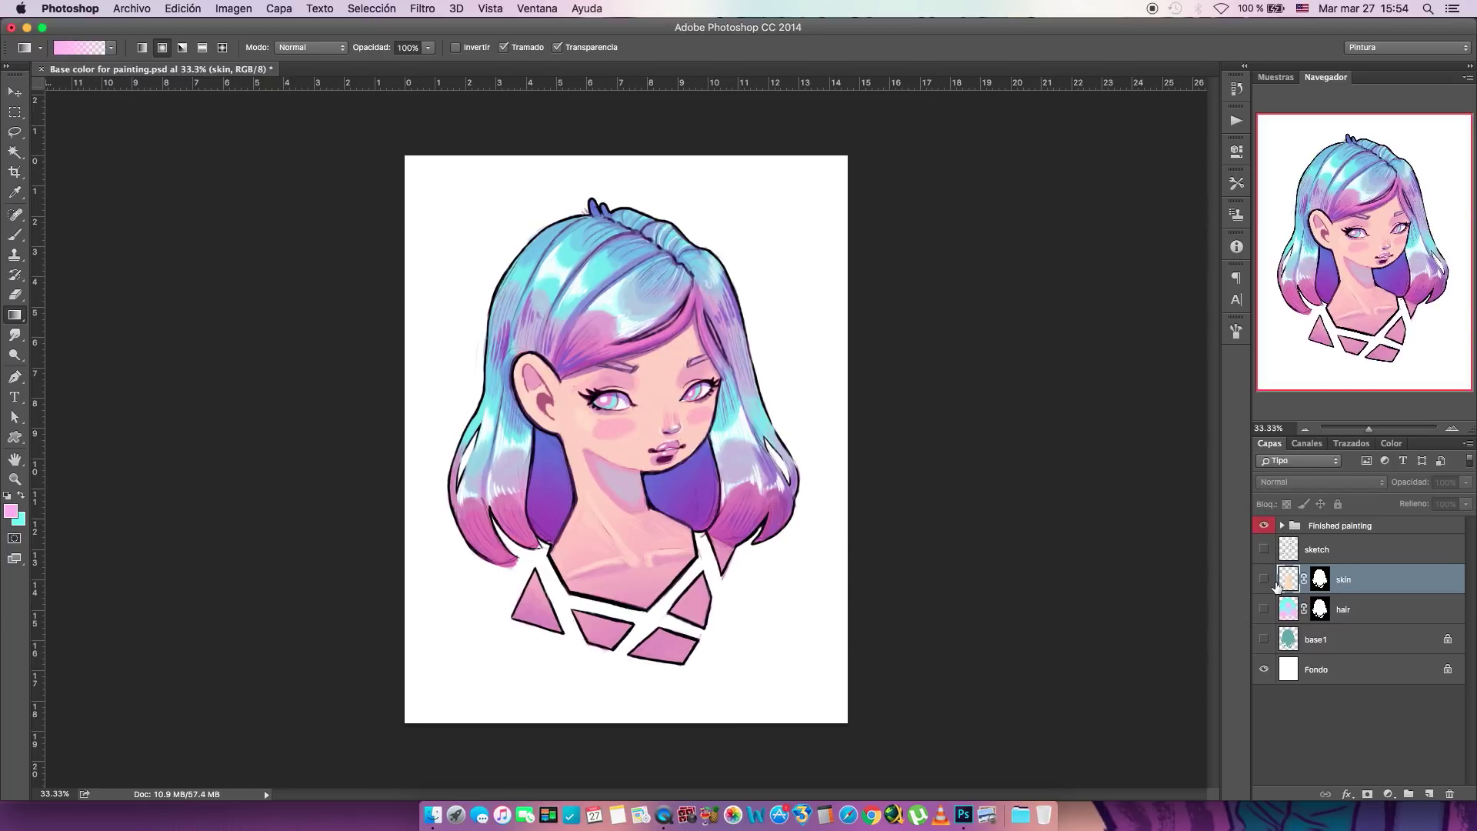